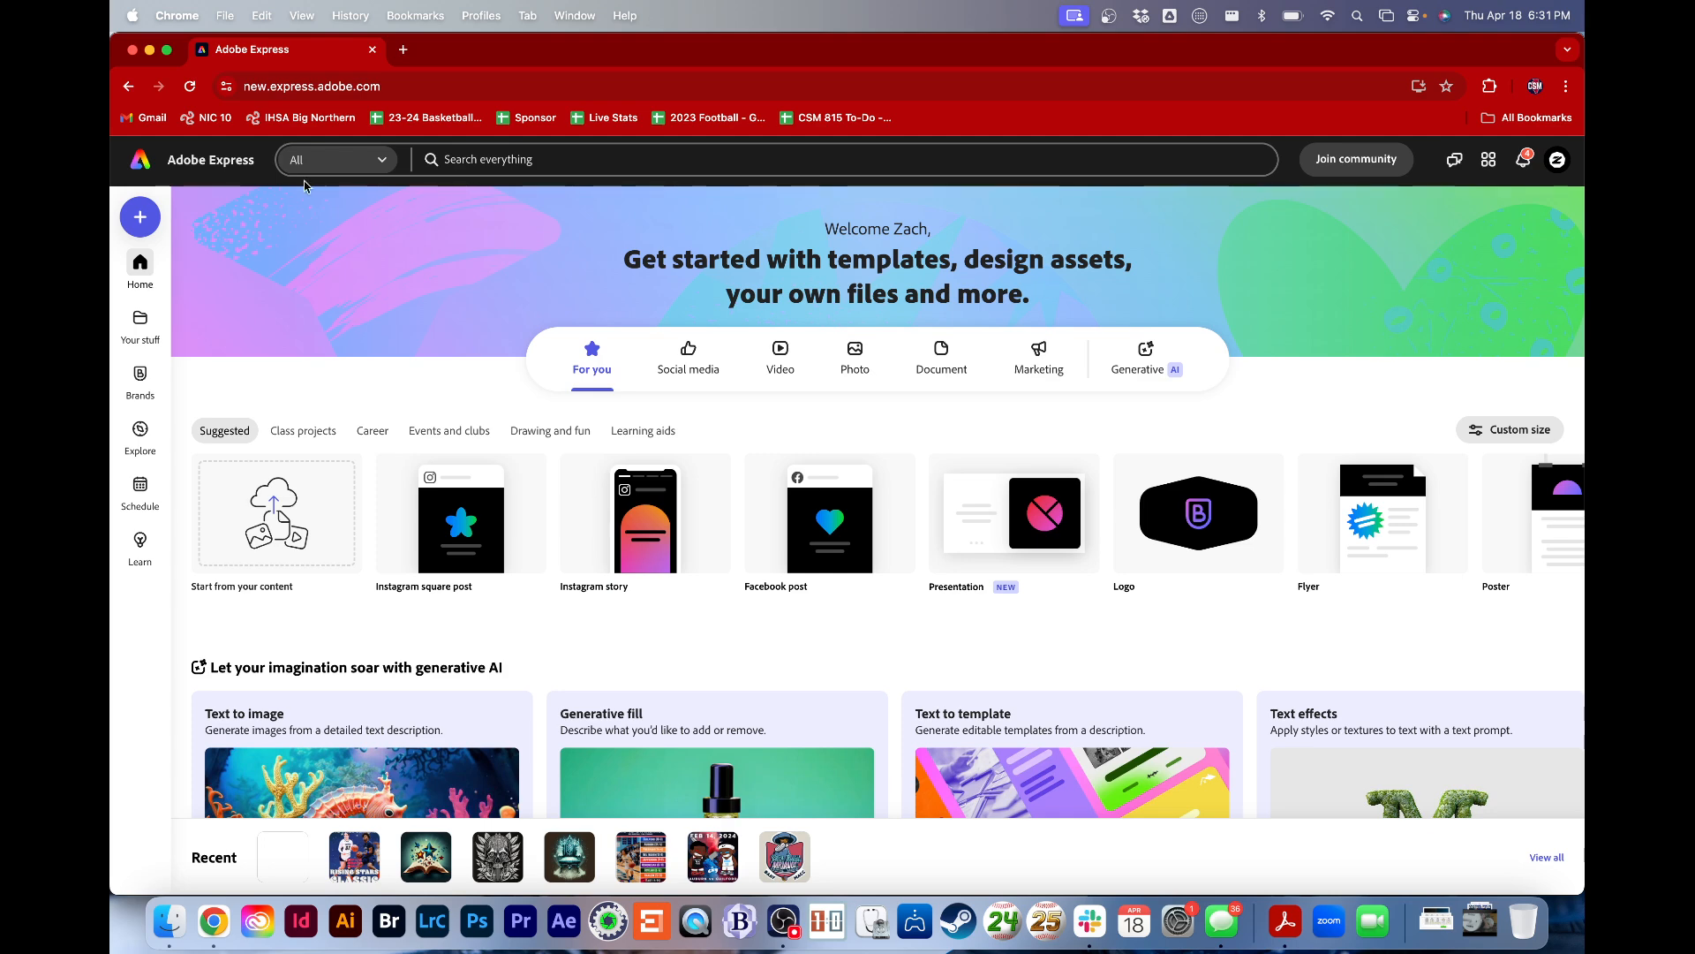
Load the Adobe Express home page at new.express.adobe.com
left_click(334, 88)
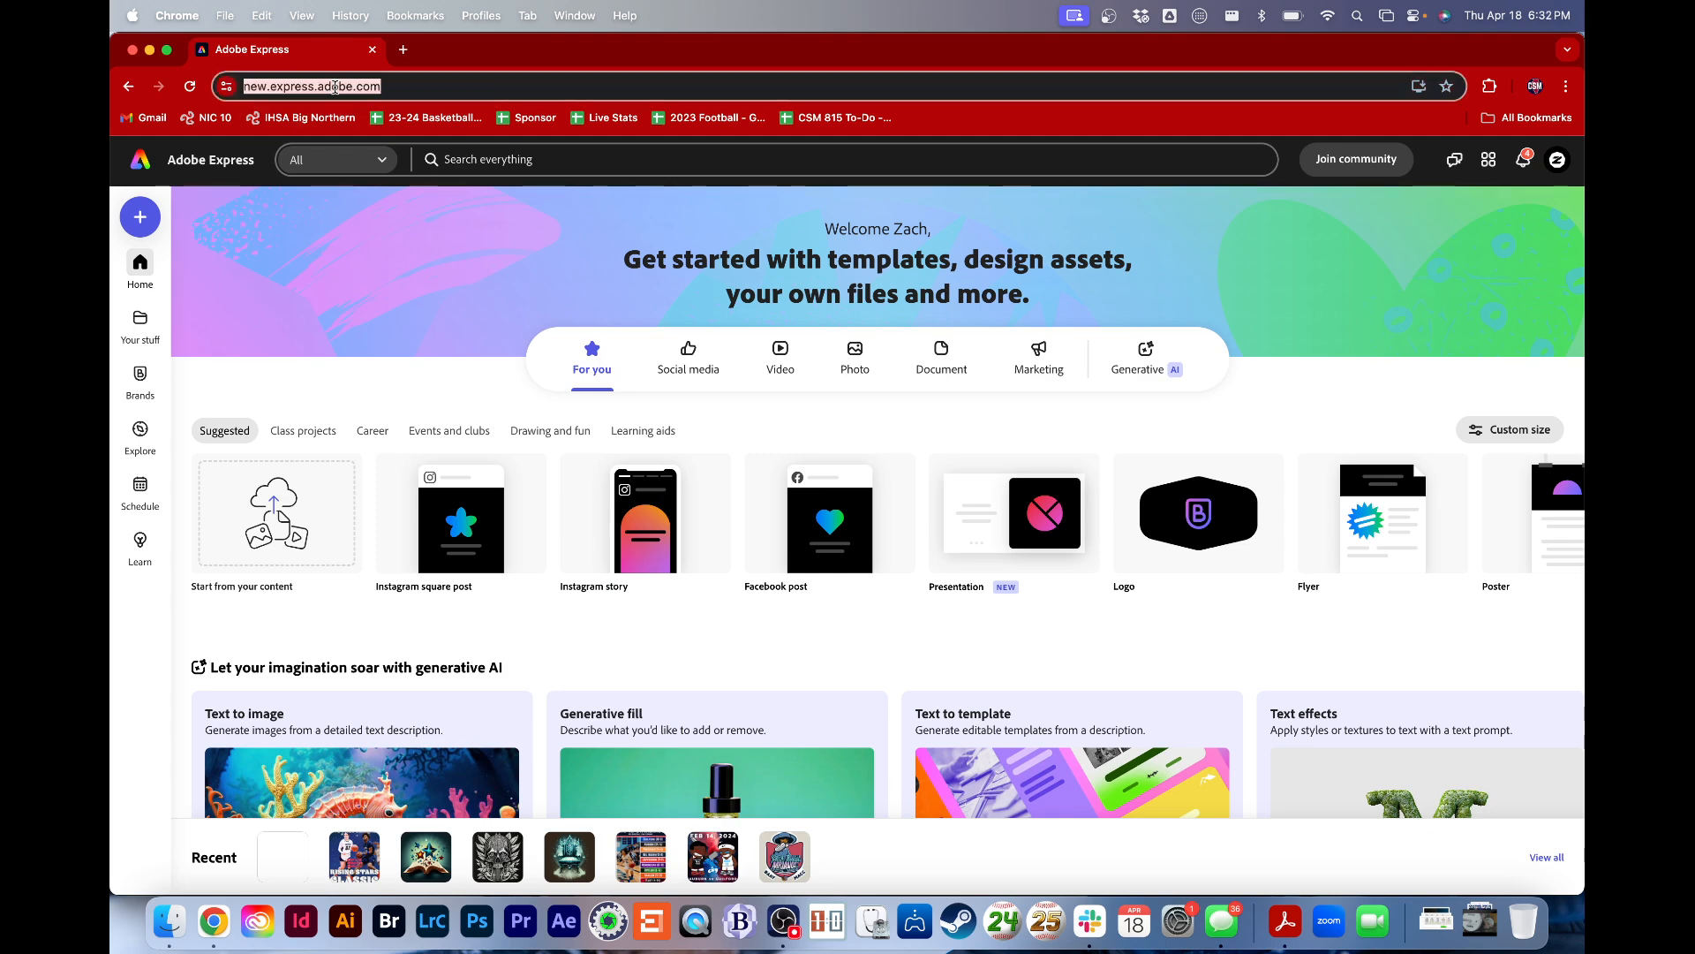
type("expr")
key("Return")
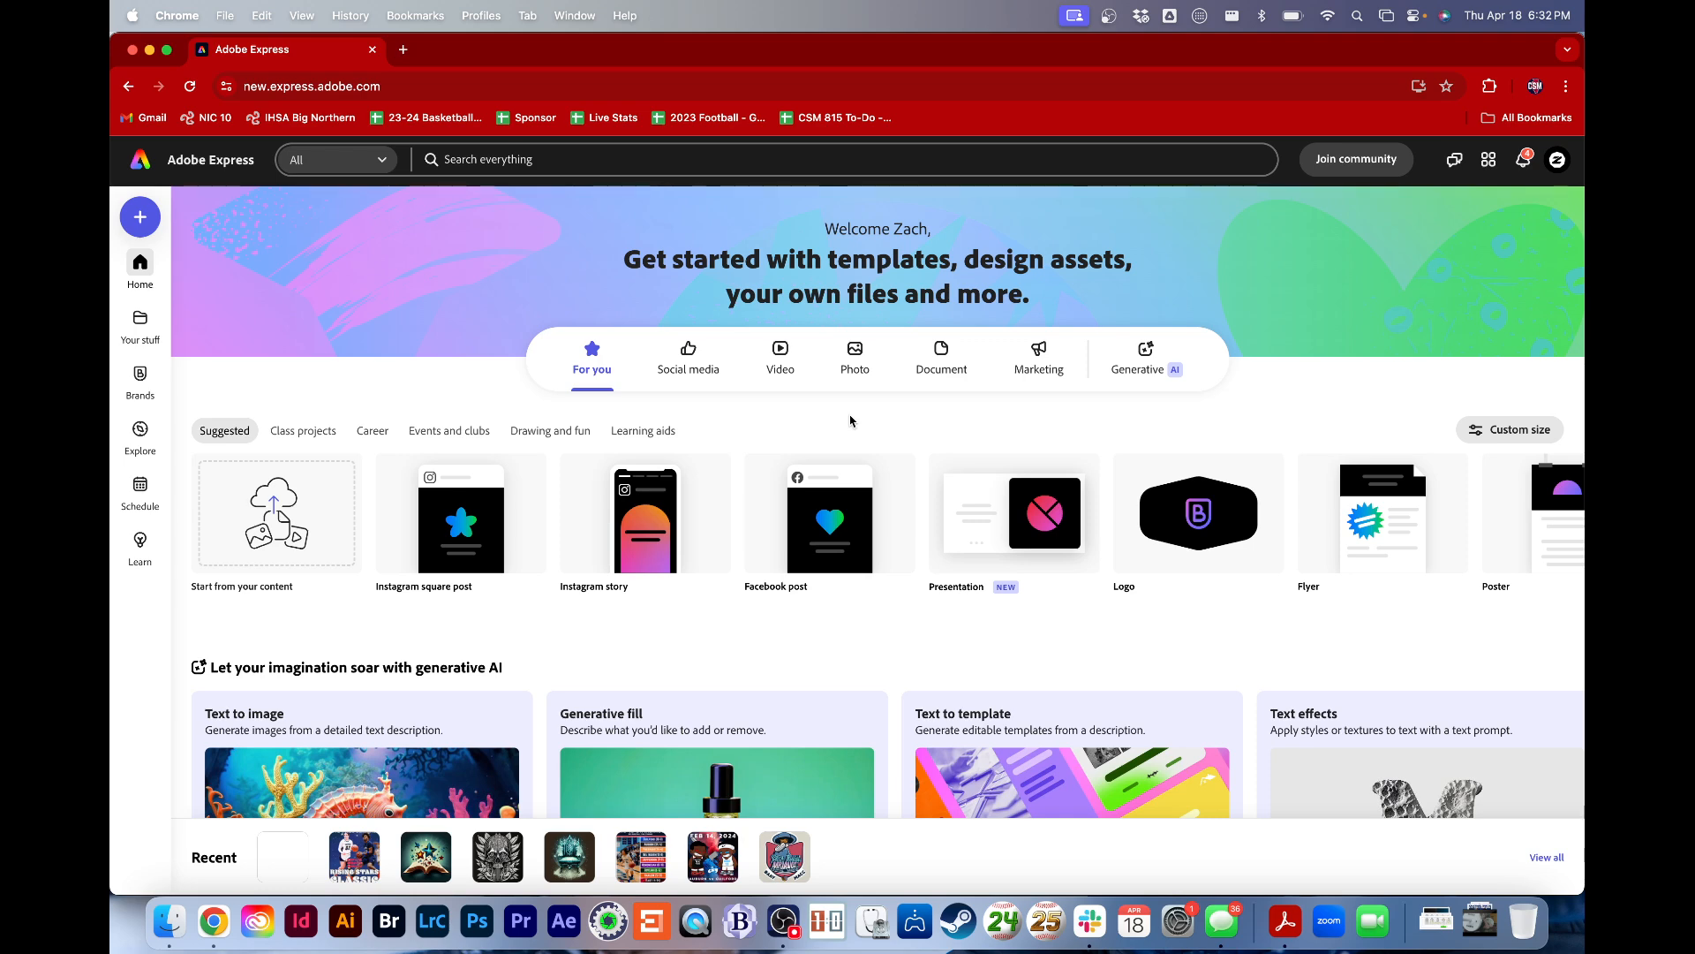
Create a new custom-size file 1080 px wide and 1350 px high
left_click(143, 217)
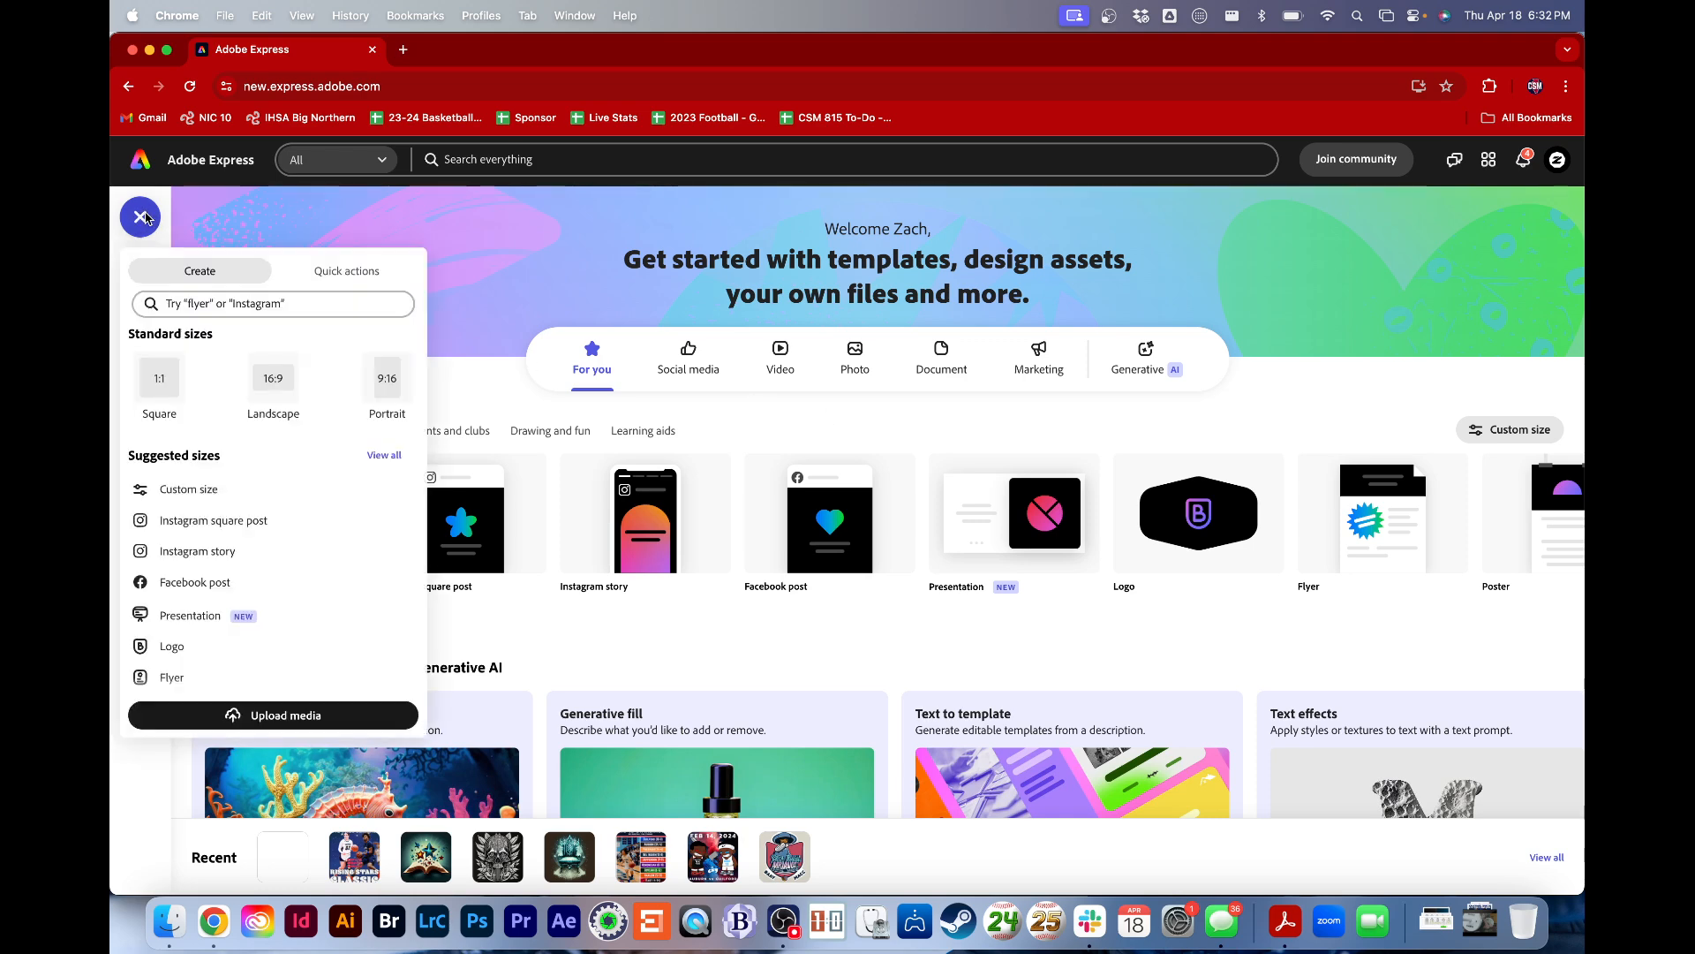
left_click(189, 489)
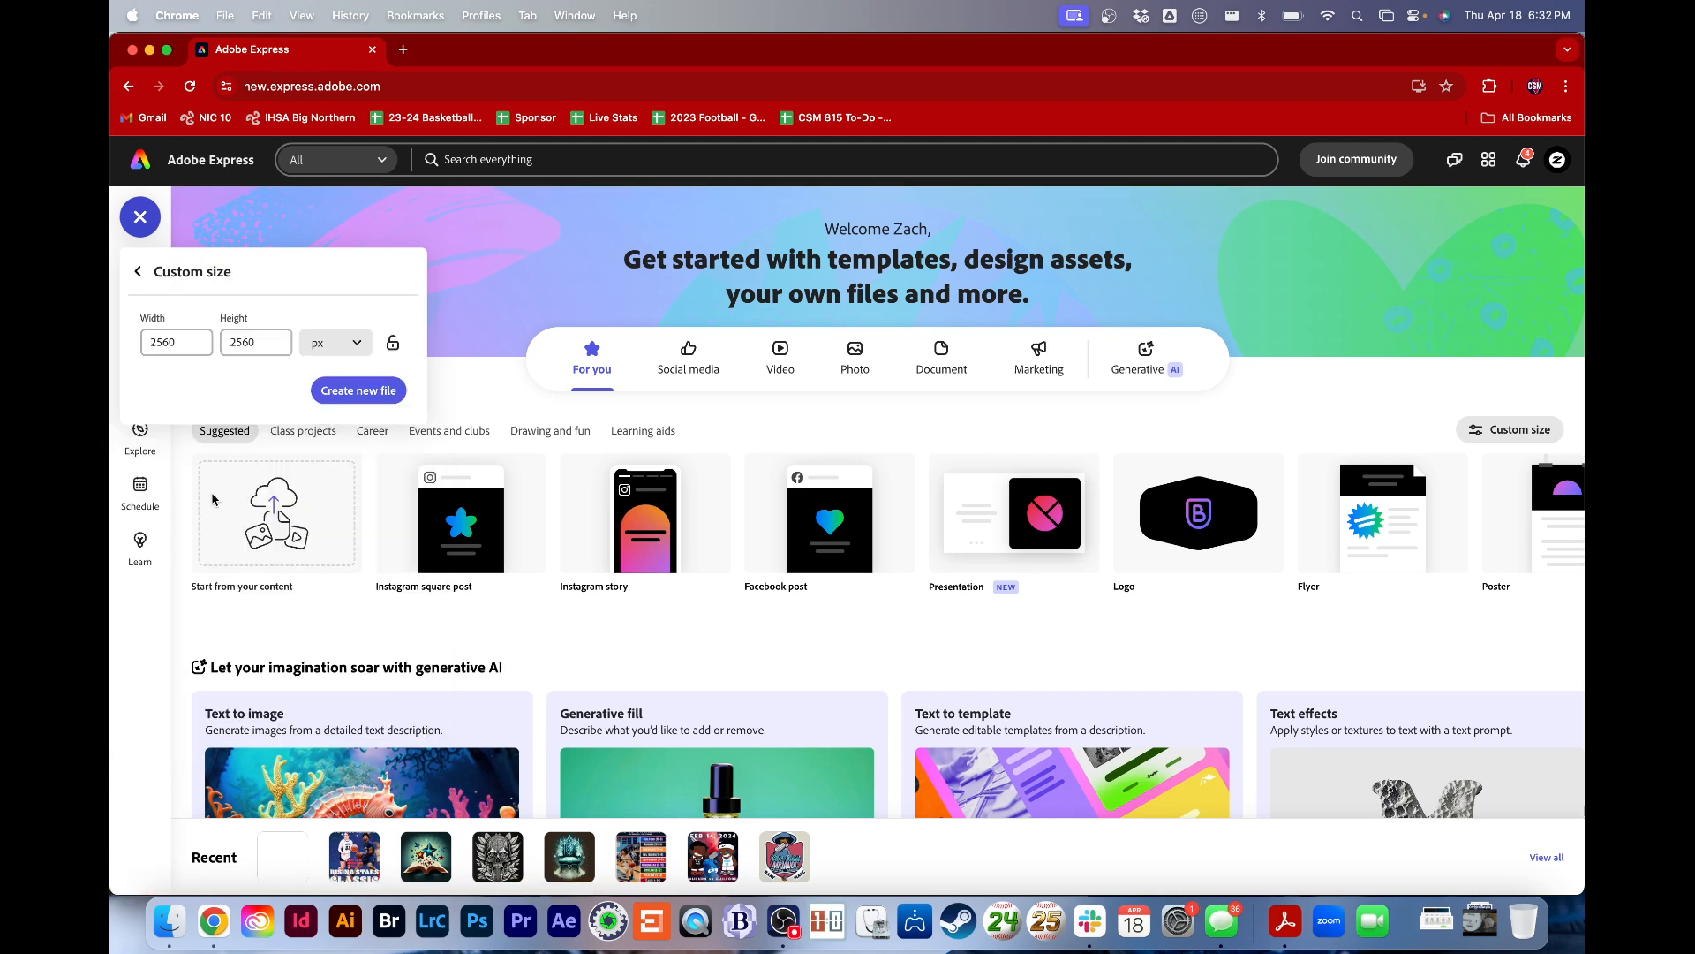
double_click(185, 353)
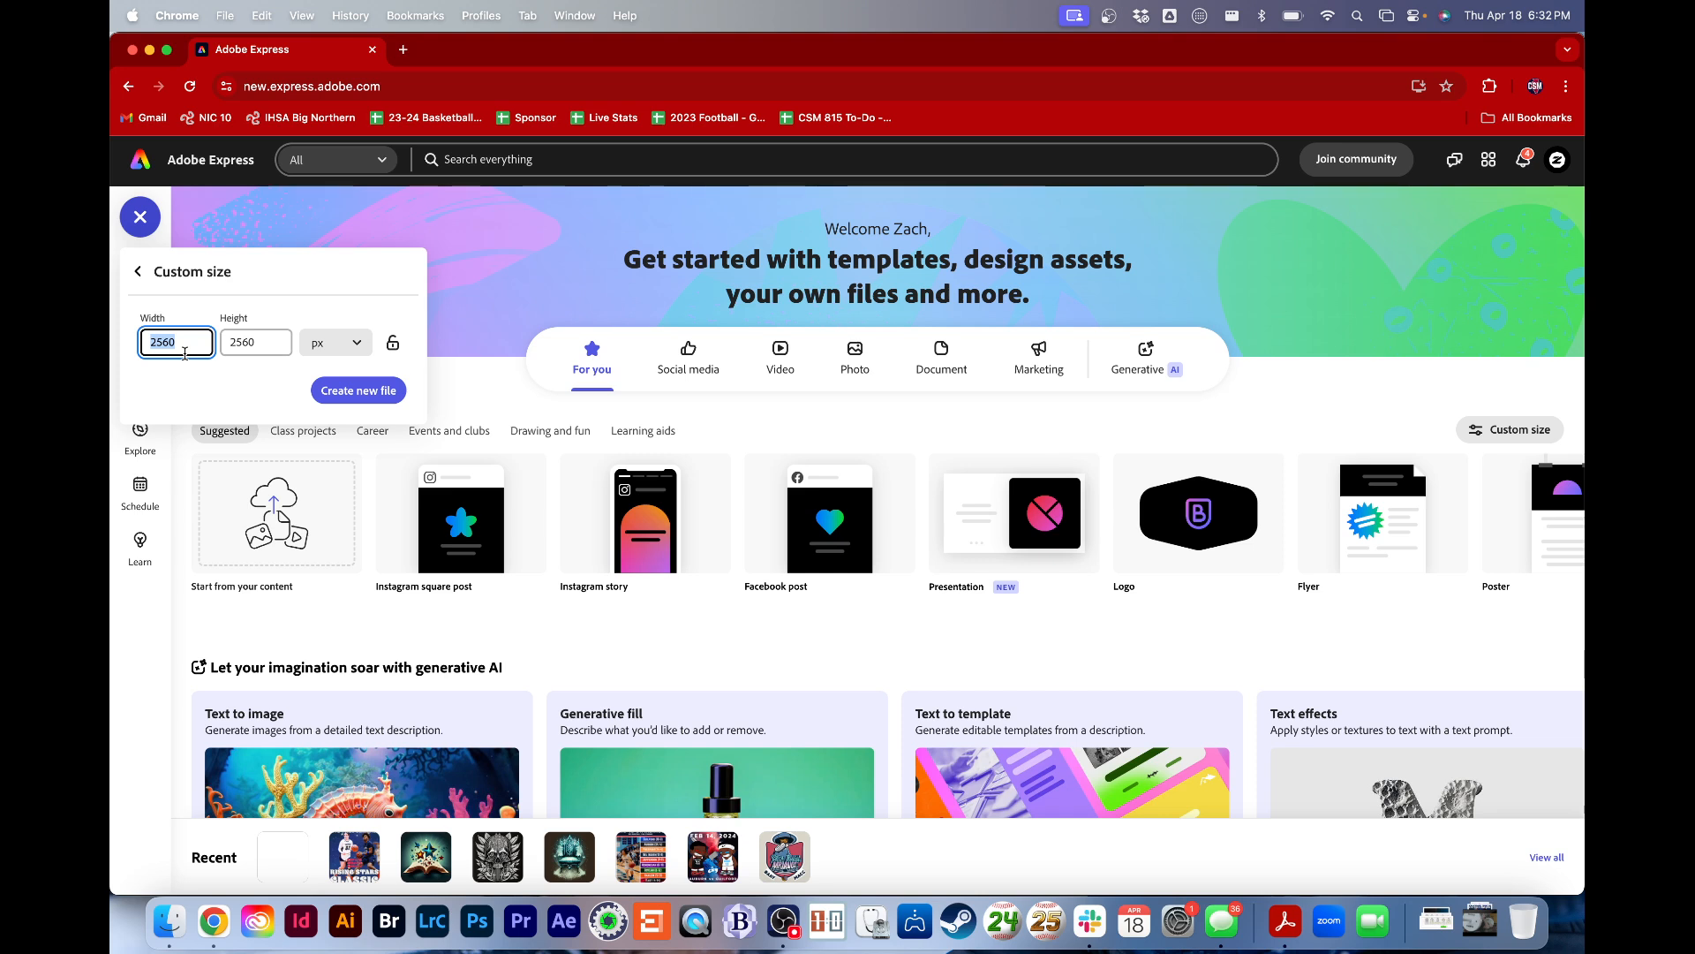
type("1080")
key("Tab")
type("1")
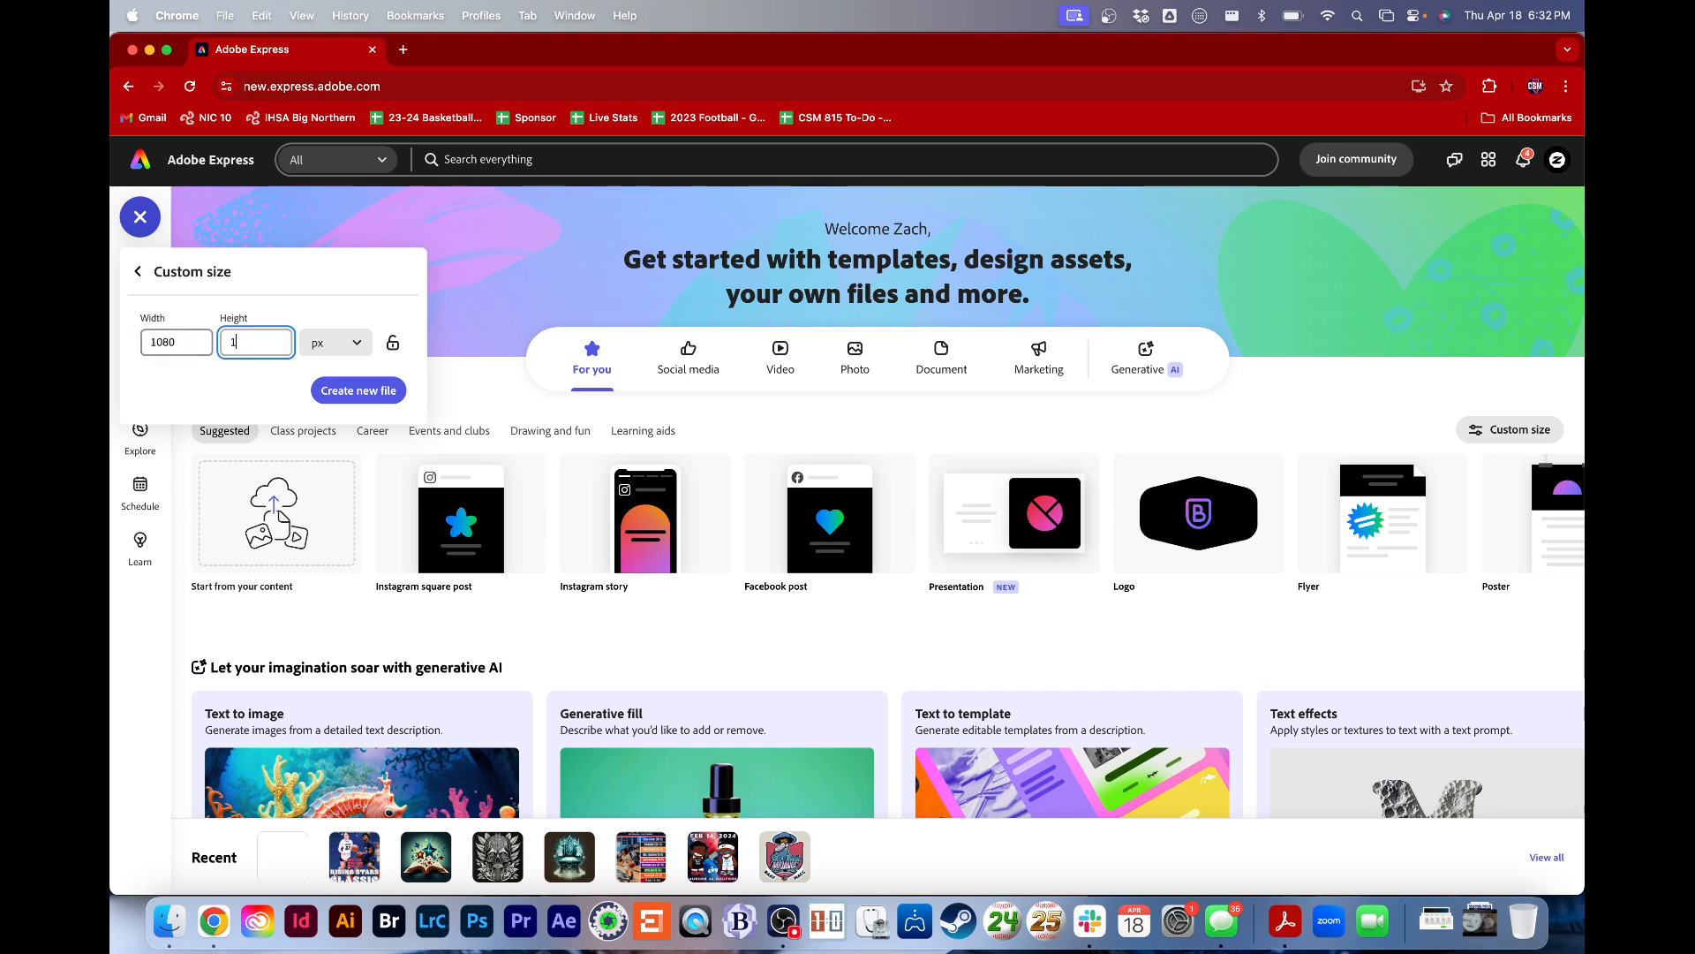
type("350")
left_click(353, 392)
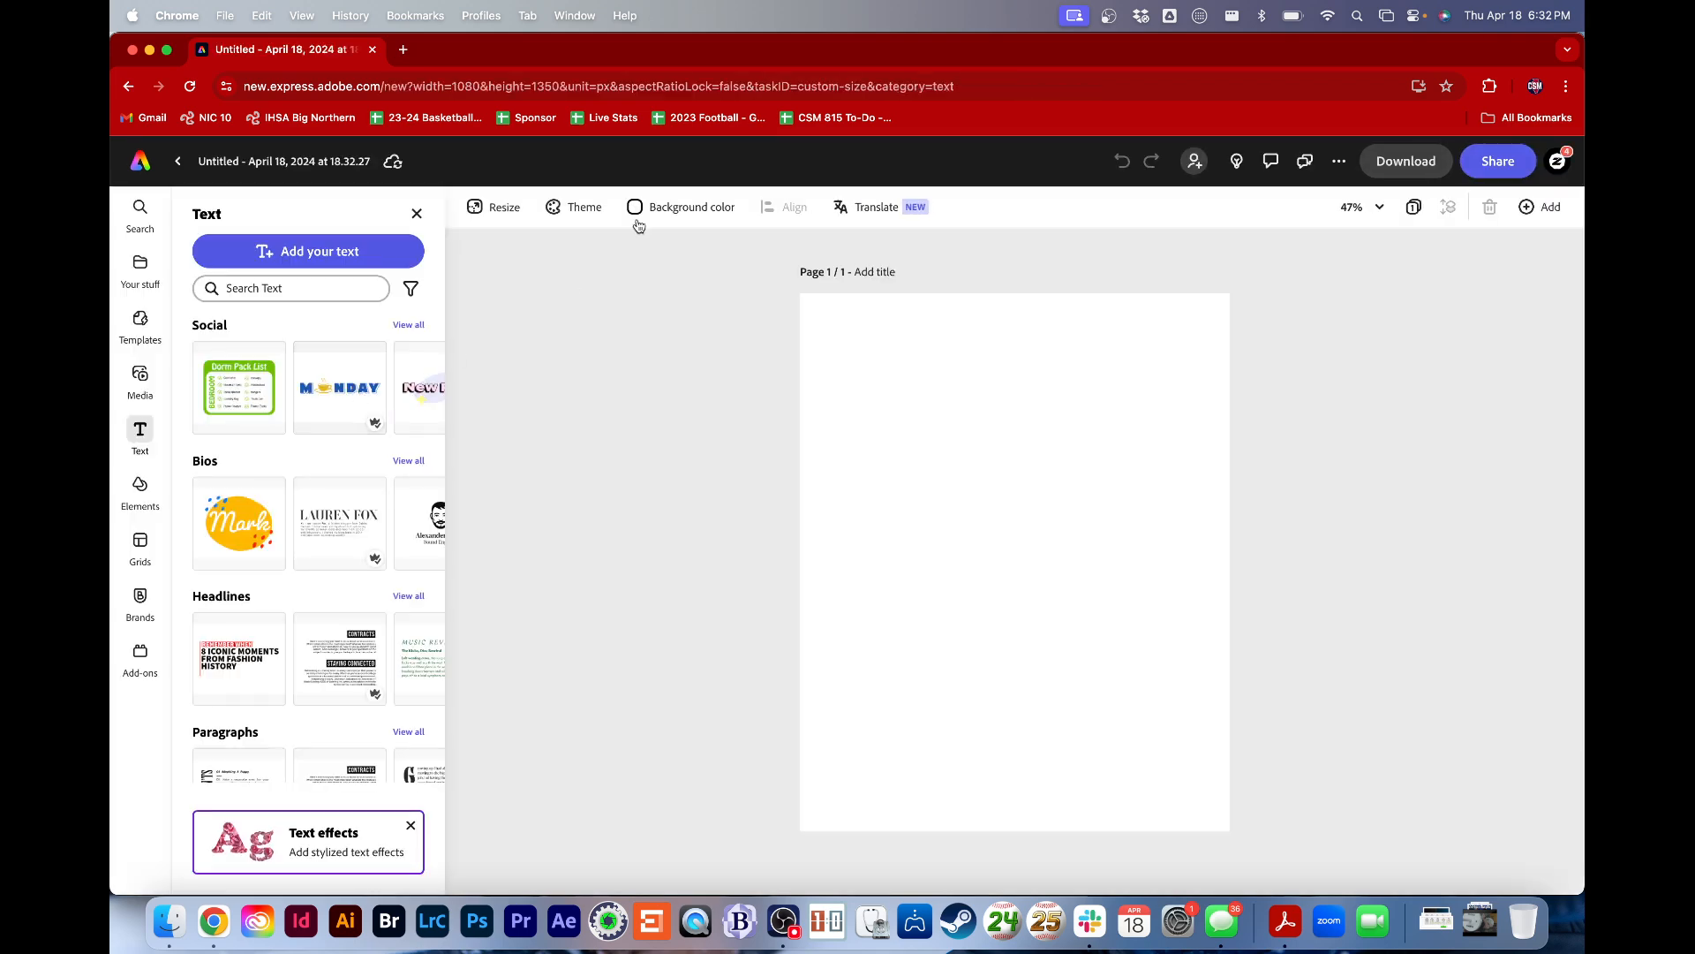
Open the instagram.com/clutchsports815 profile in a new browser tab
left_click(402, 49)
type("instagram.com/clutchsports815/")
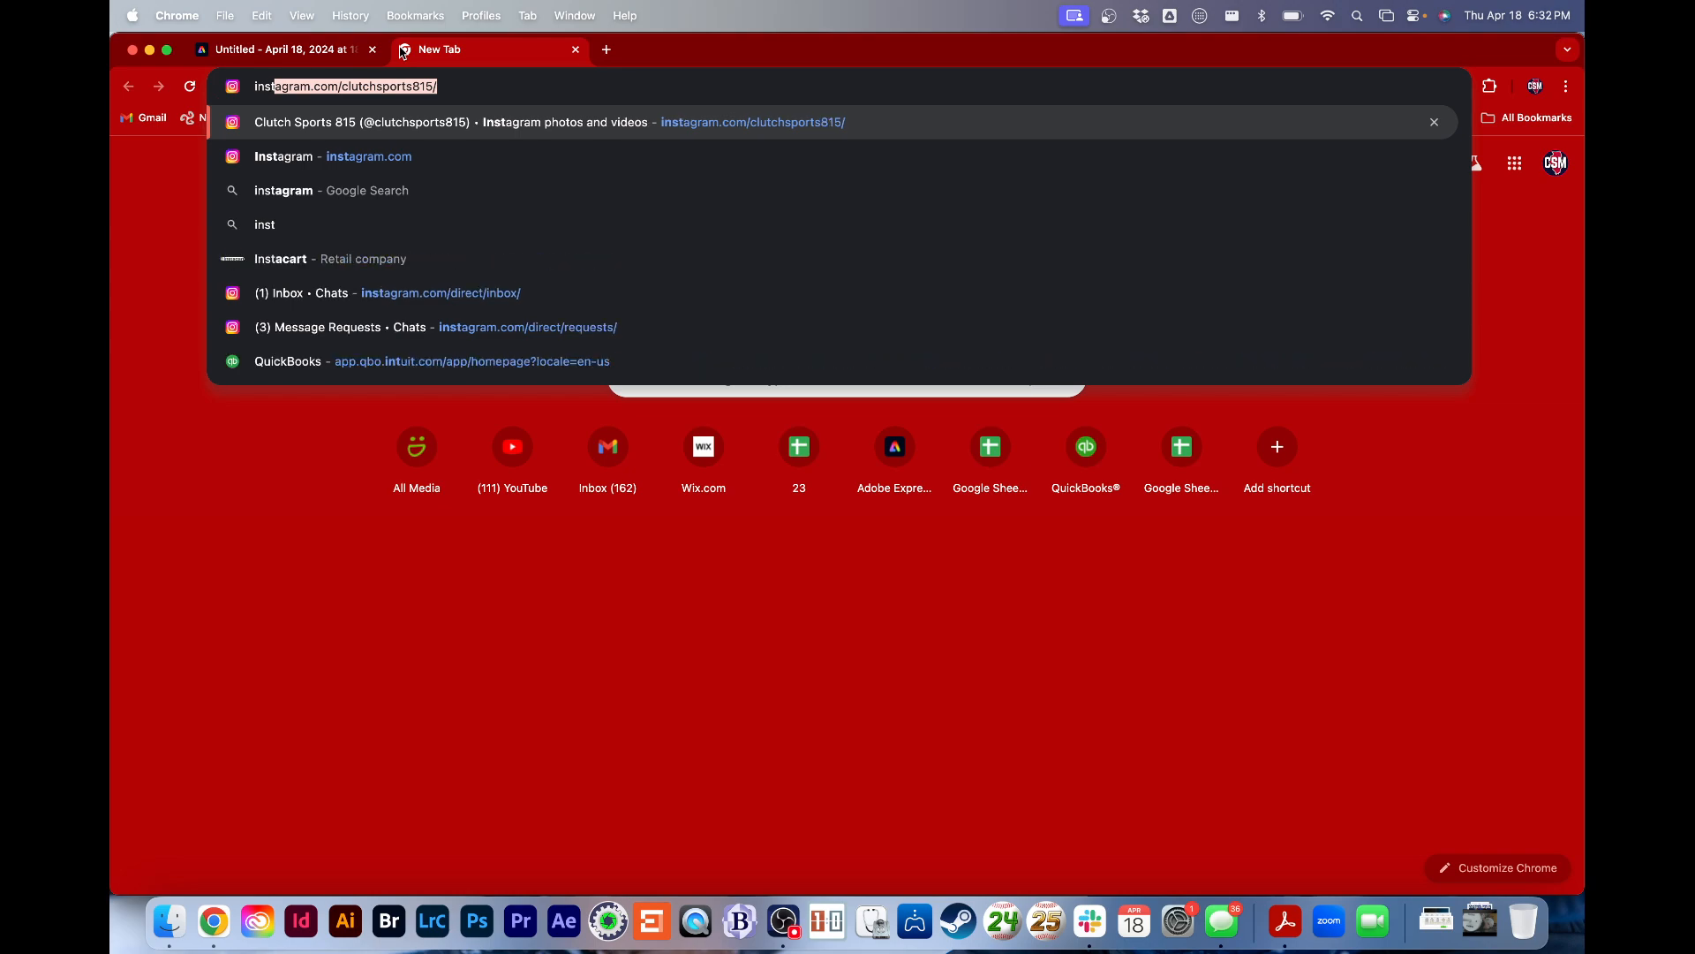
key("Return")
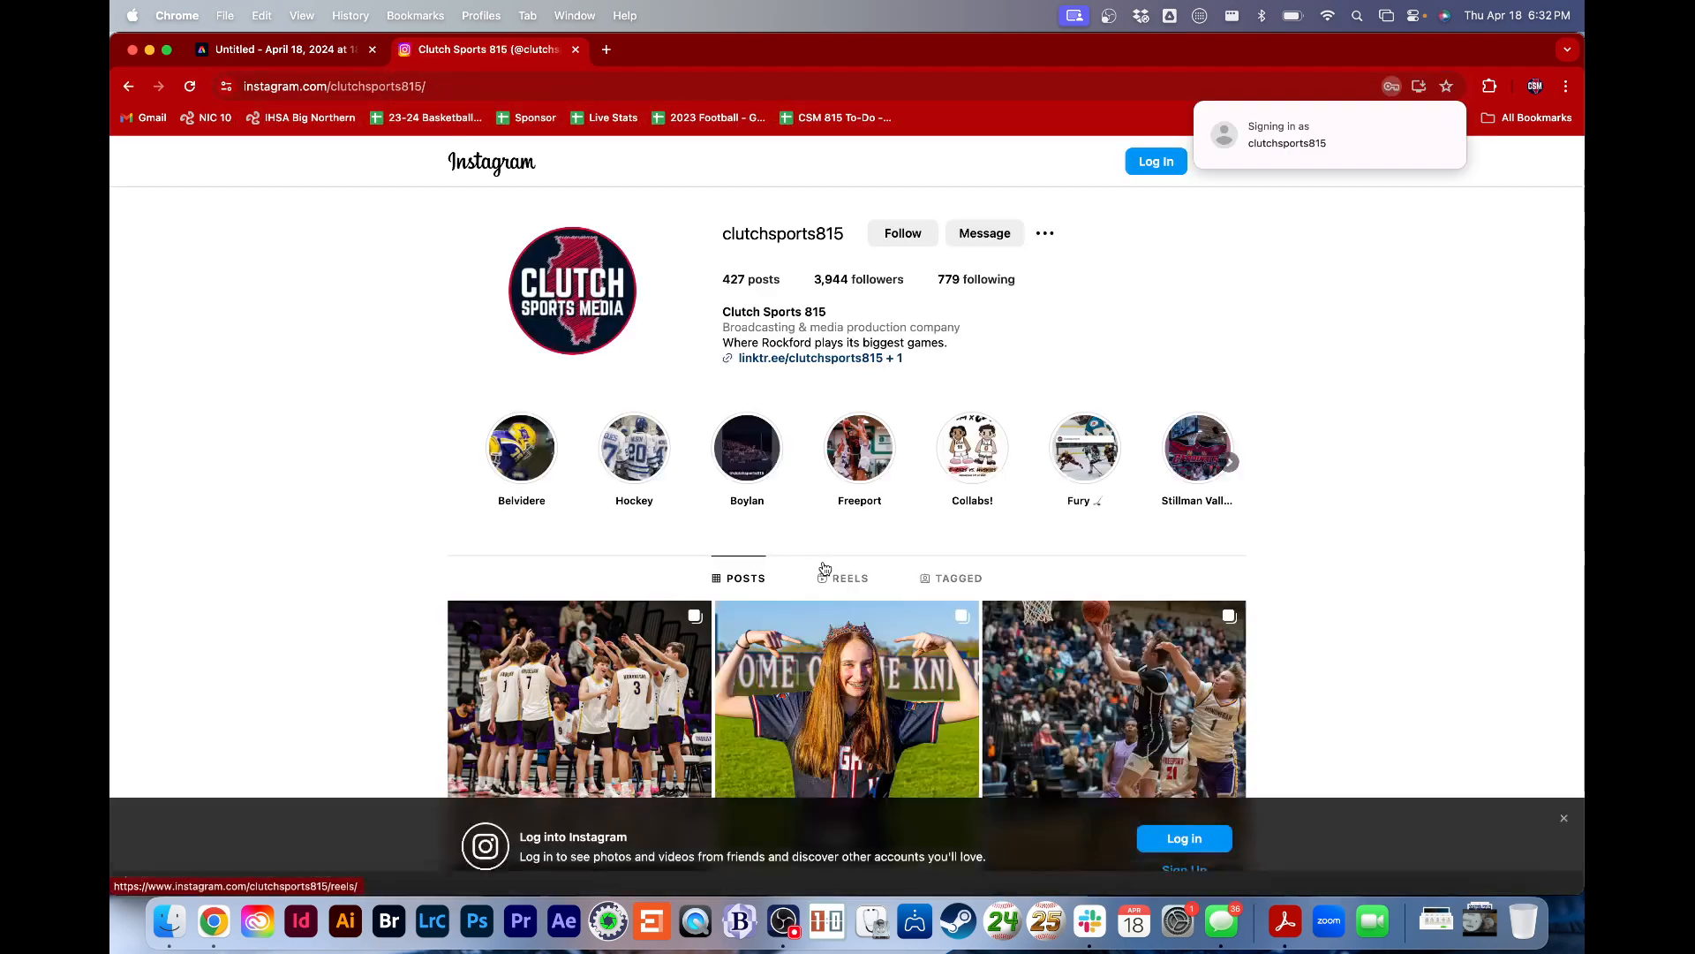
Browse the profile's posts and view the Auburn Knights game-day graphic advertising the live broadcast on Clutch815.com
scroll(839, 618, "down", 15)
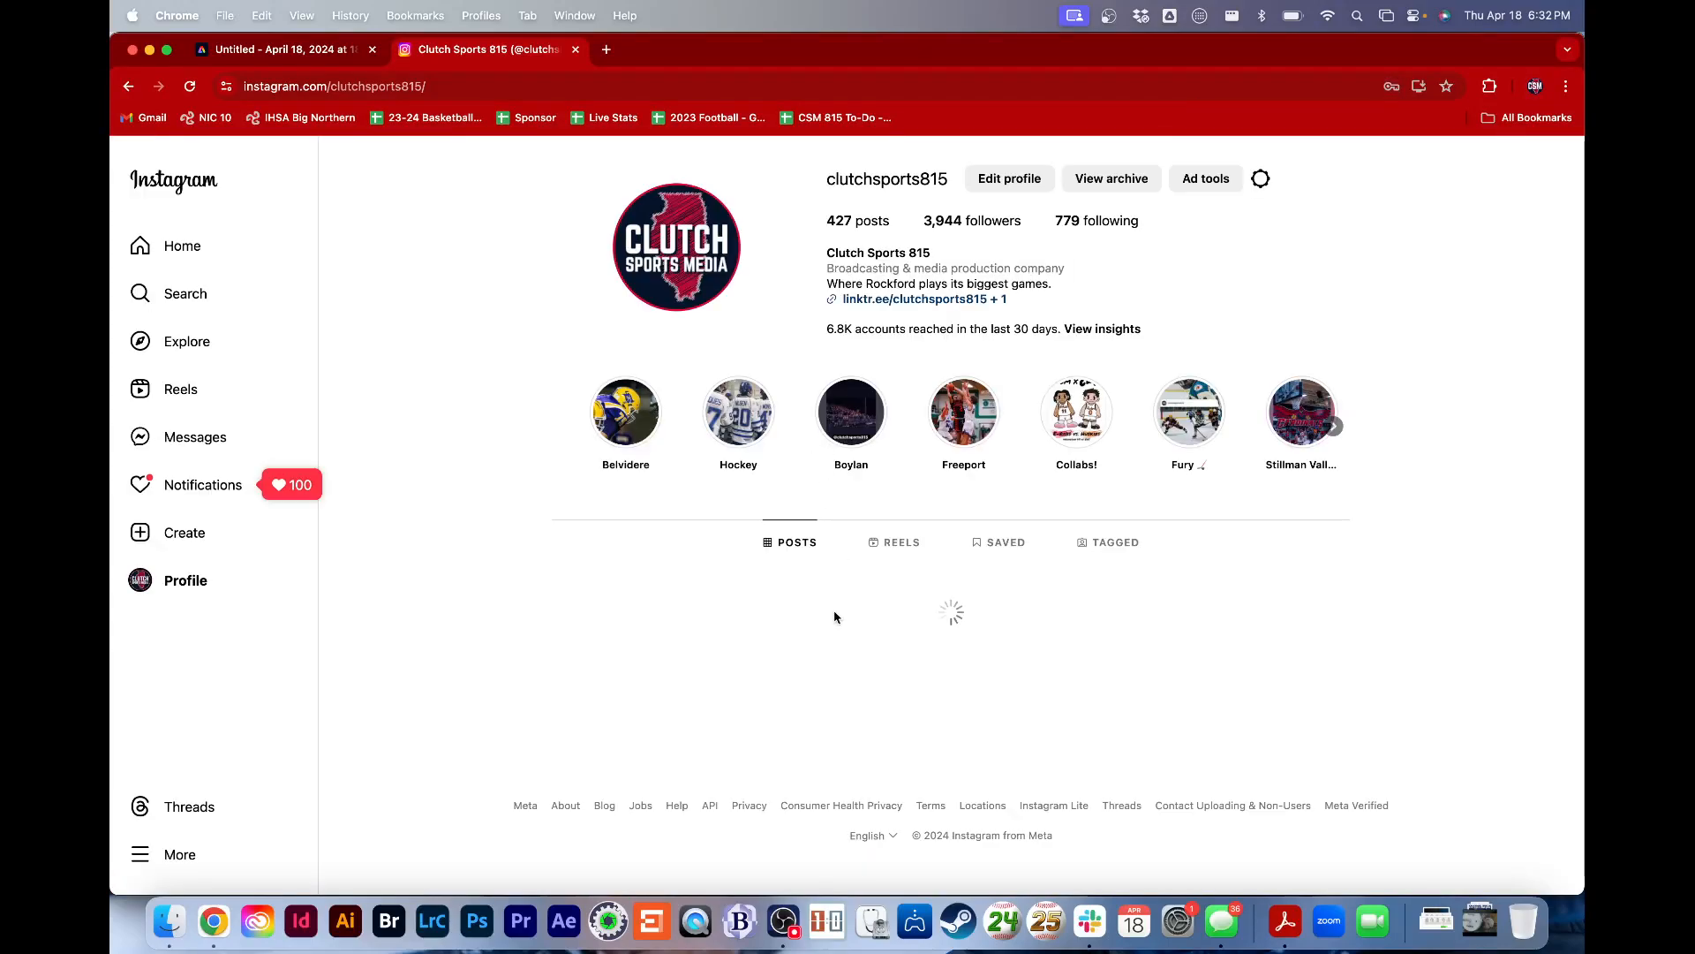
scroll(847, 664, "down", 10)
scroll(848, 664, "down", 5)
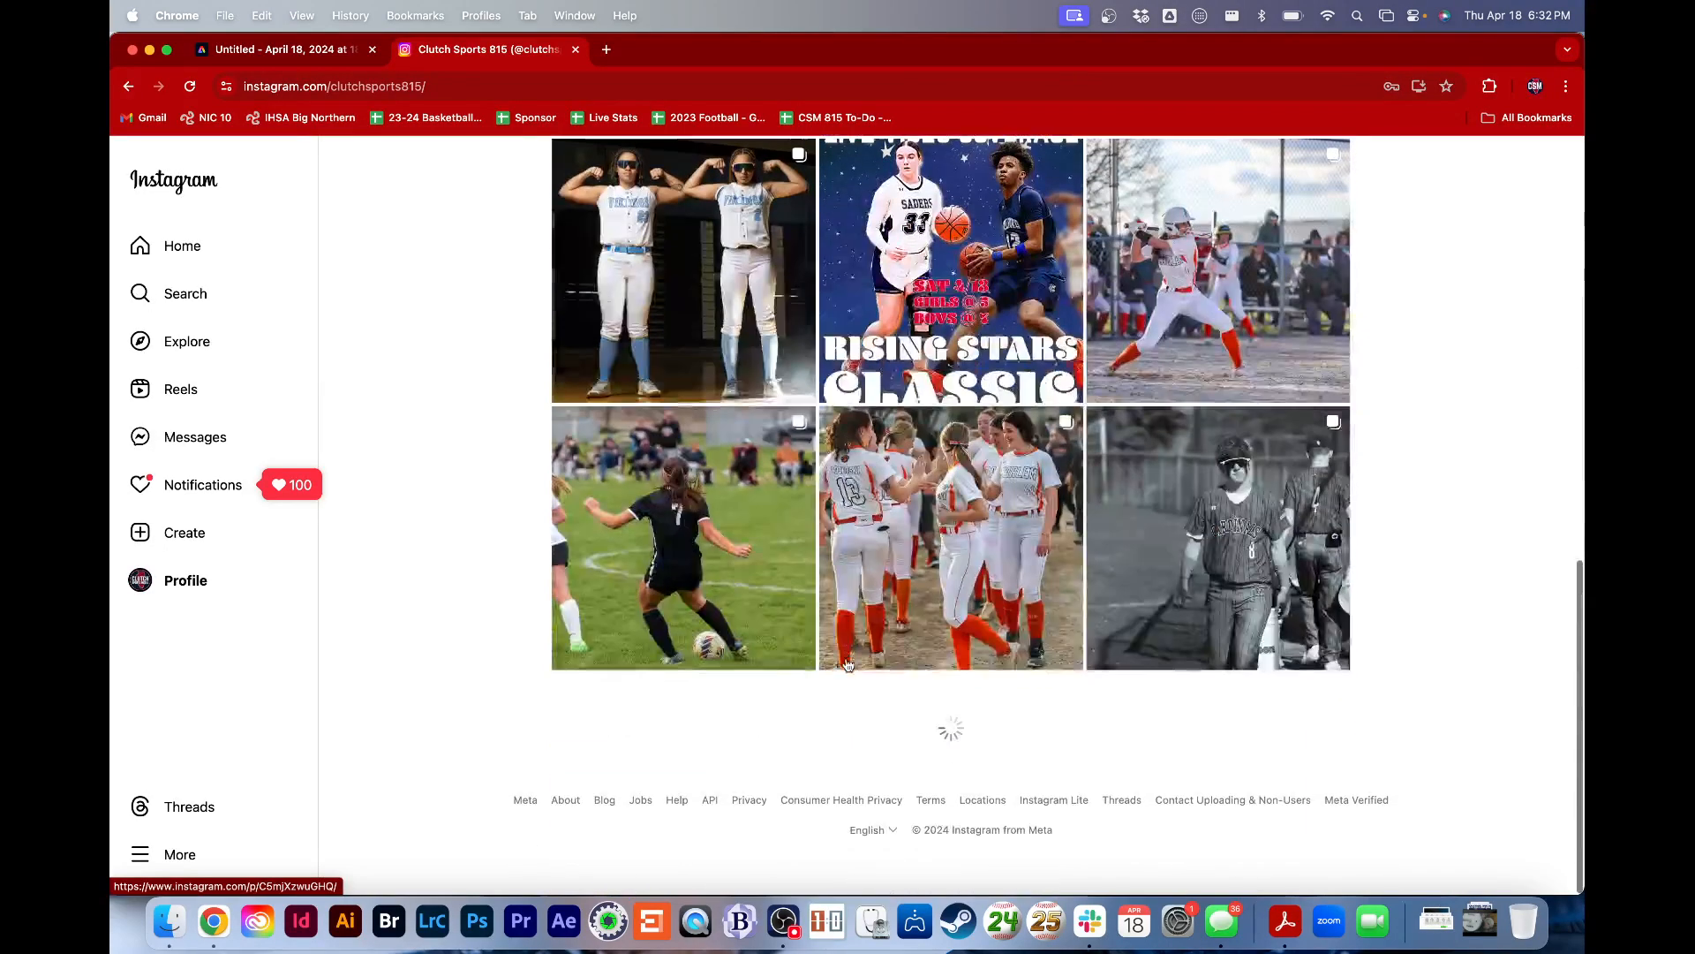
scroll(846, 664, "down", 10)
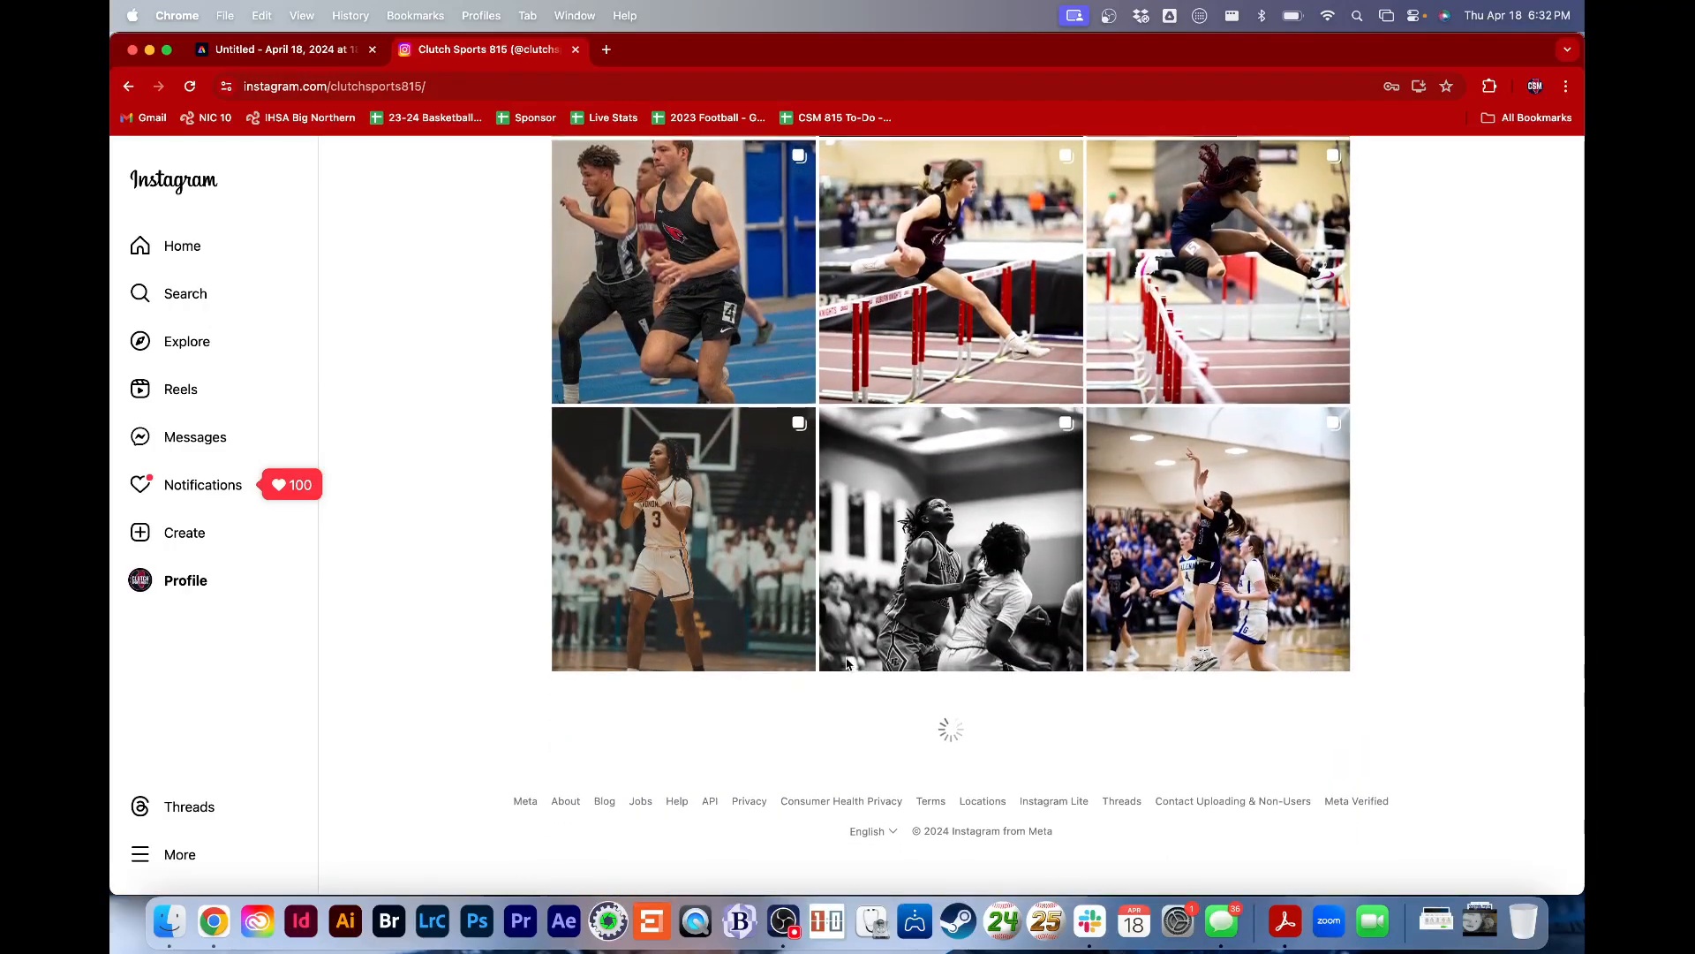
scroll(846, 664, "down", 10)
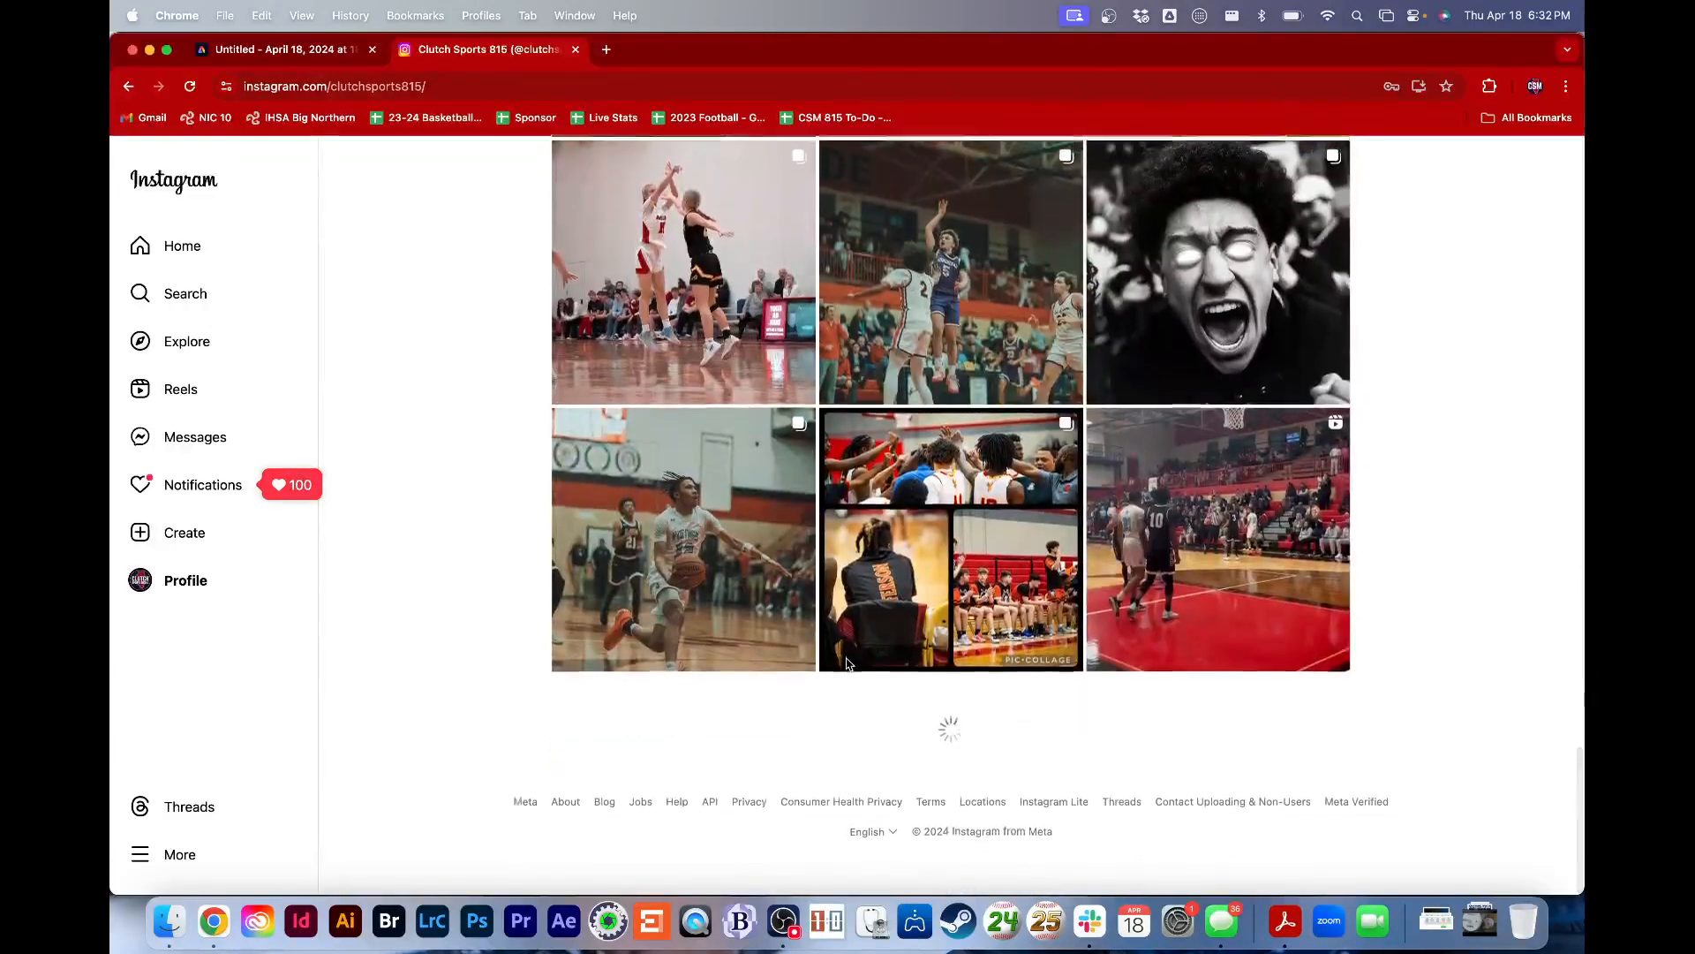
scroll(846, 664, "down", 10)
scroll(846, 664, "down", 4)
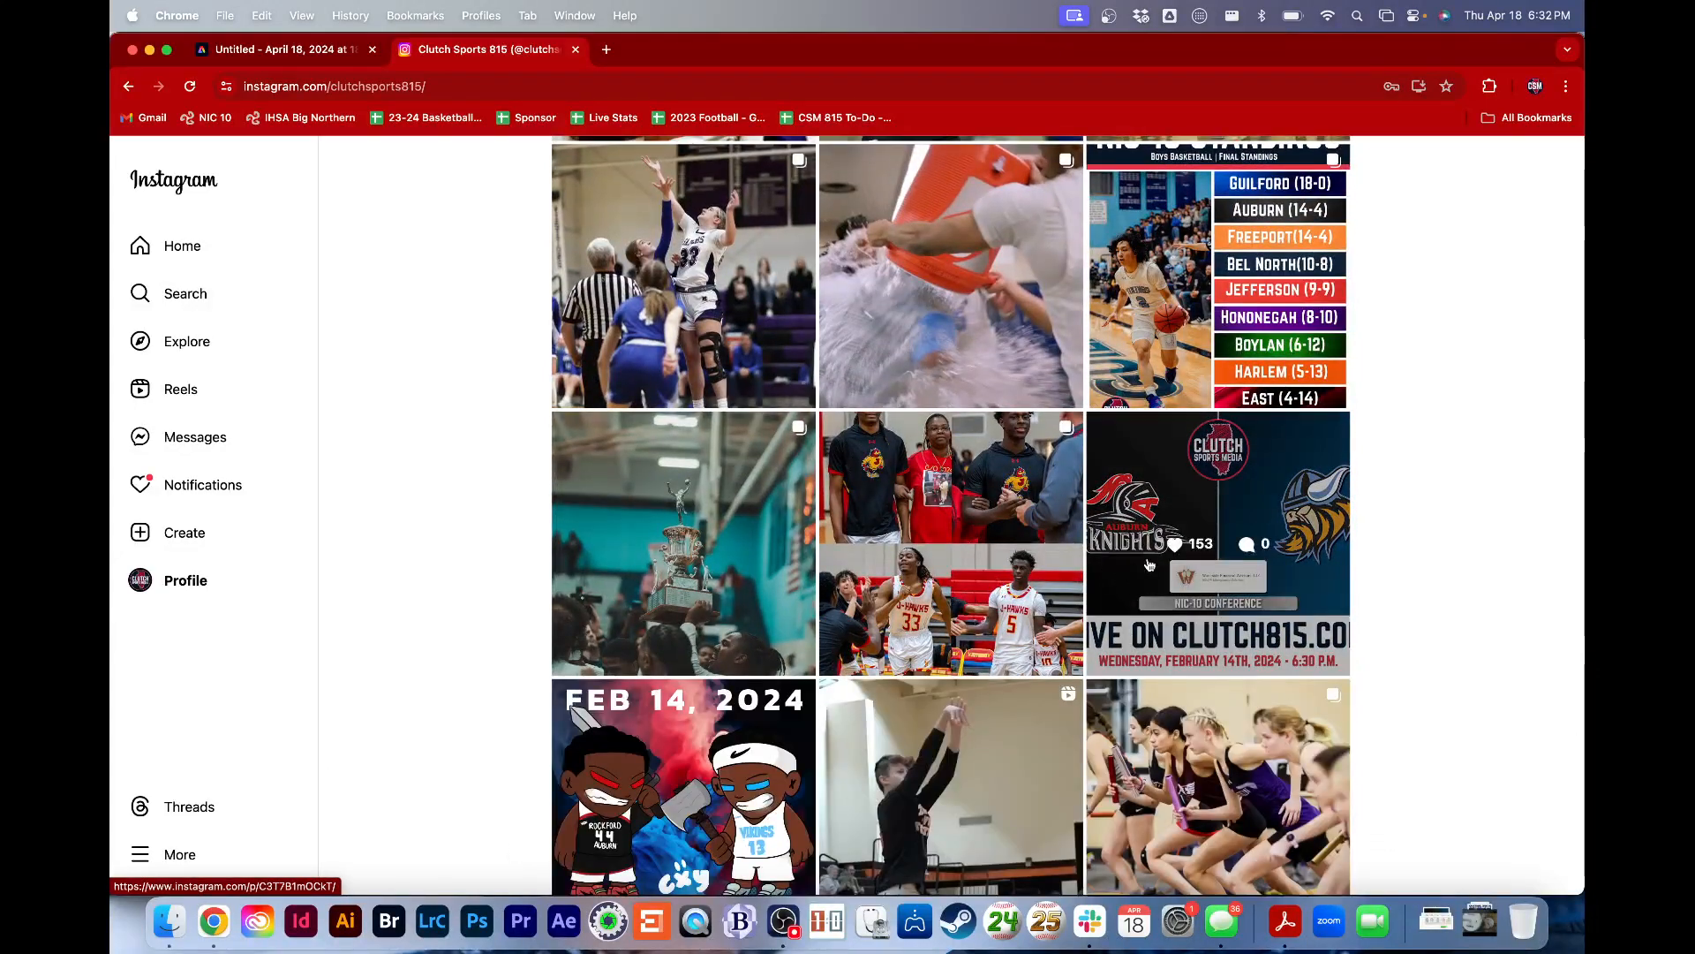
left_click(1201, 545)
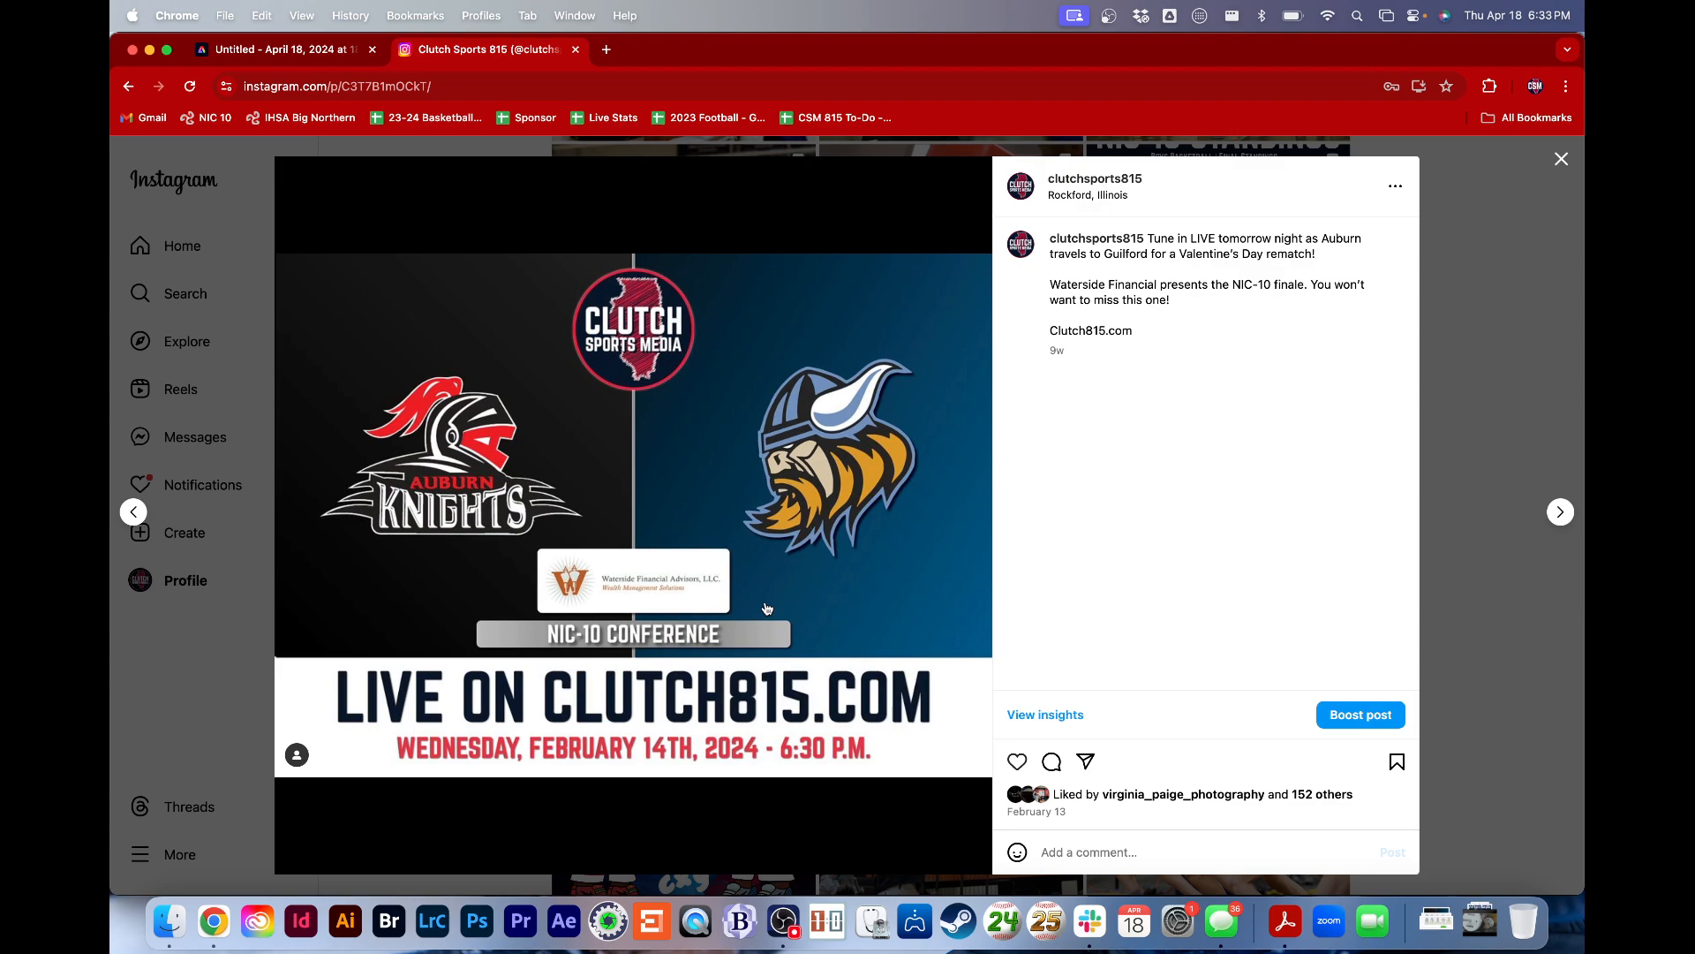
key("ctrl+Up")
key("ctrl+Up")
Return to the untitled Adobe Express design, add the text "LIVE VIDEO COVERAGE" and place it at the top of the page
left_click(297, 53)
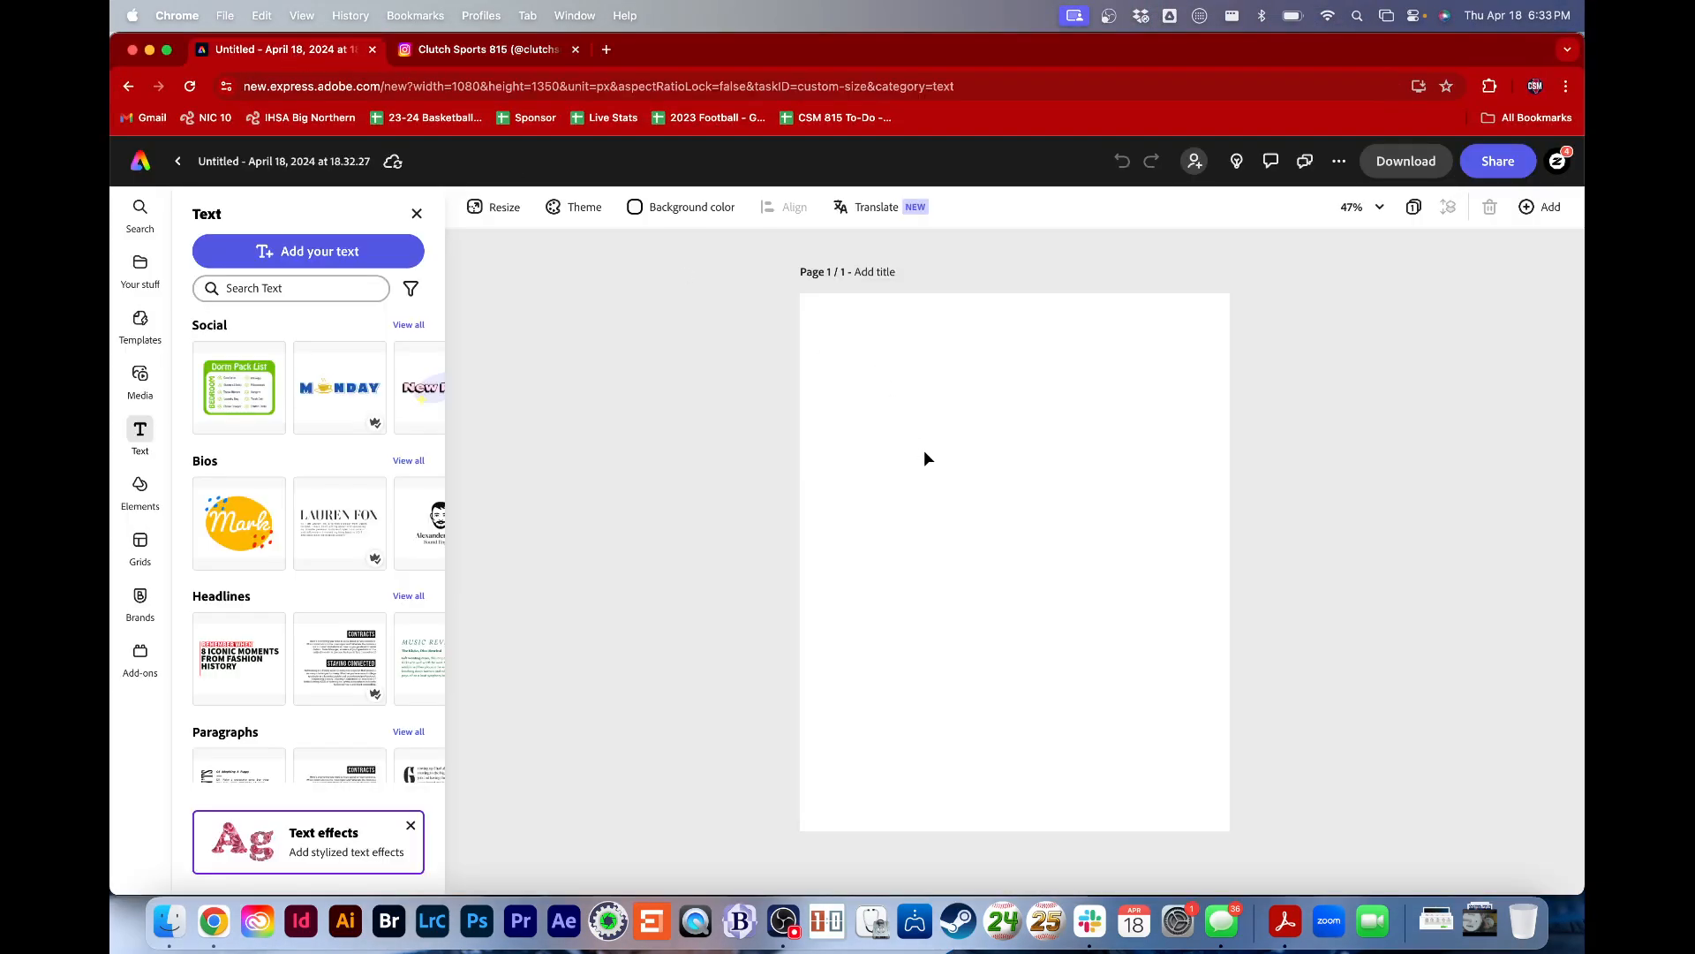
left_click(320, 254)
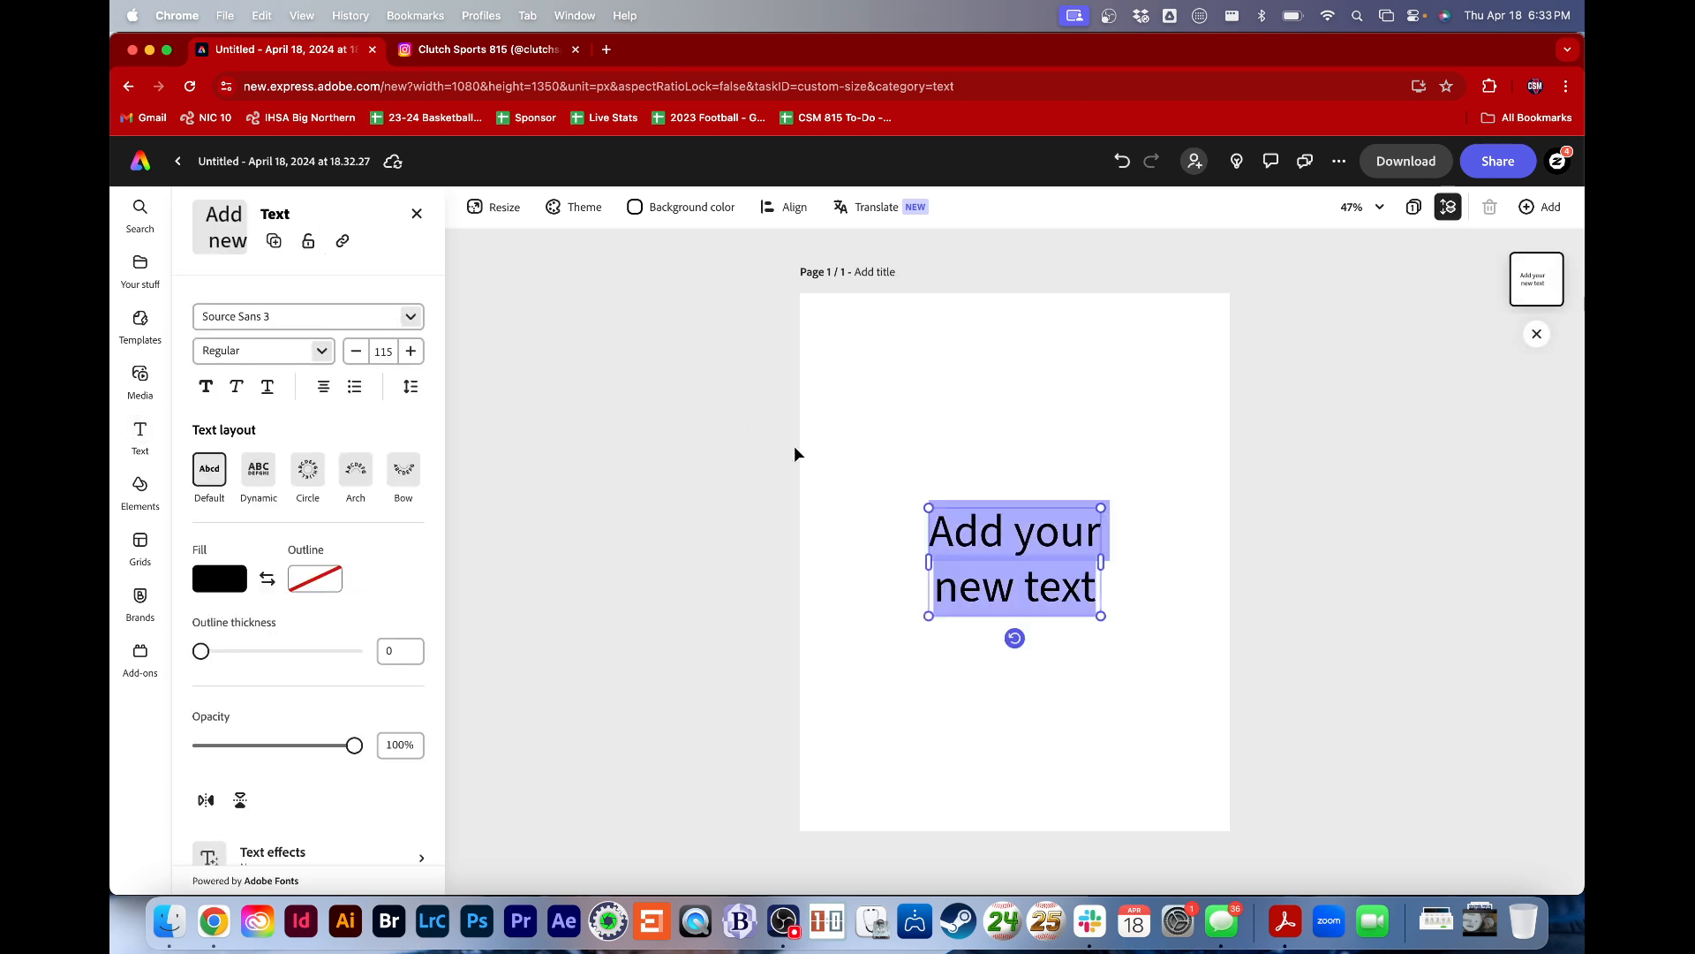
type("LIVE")
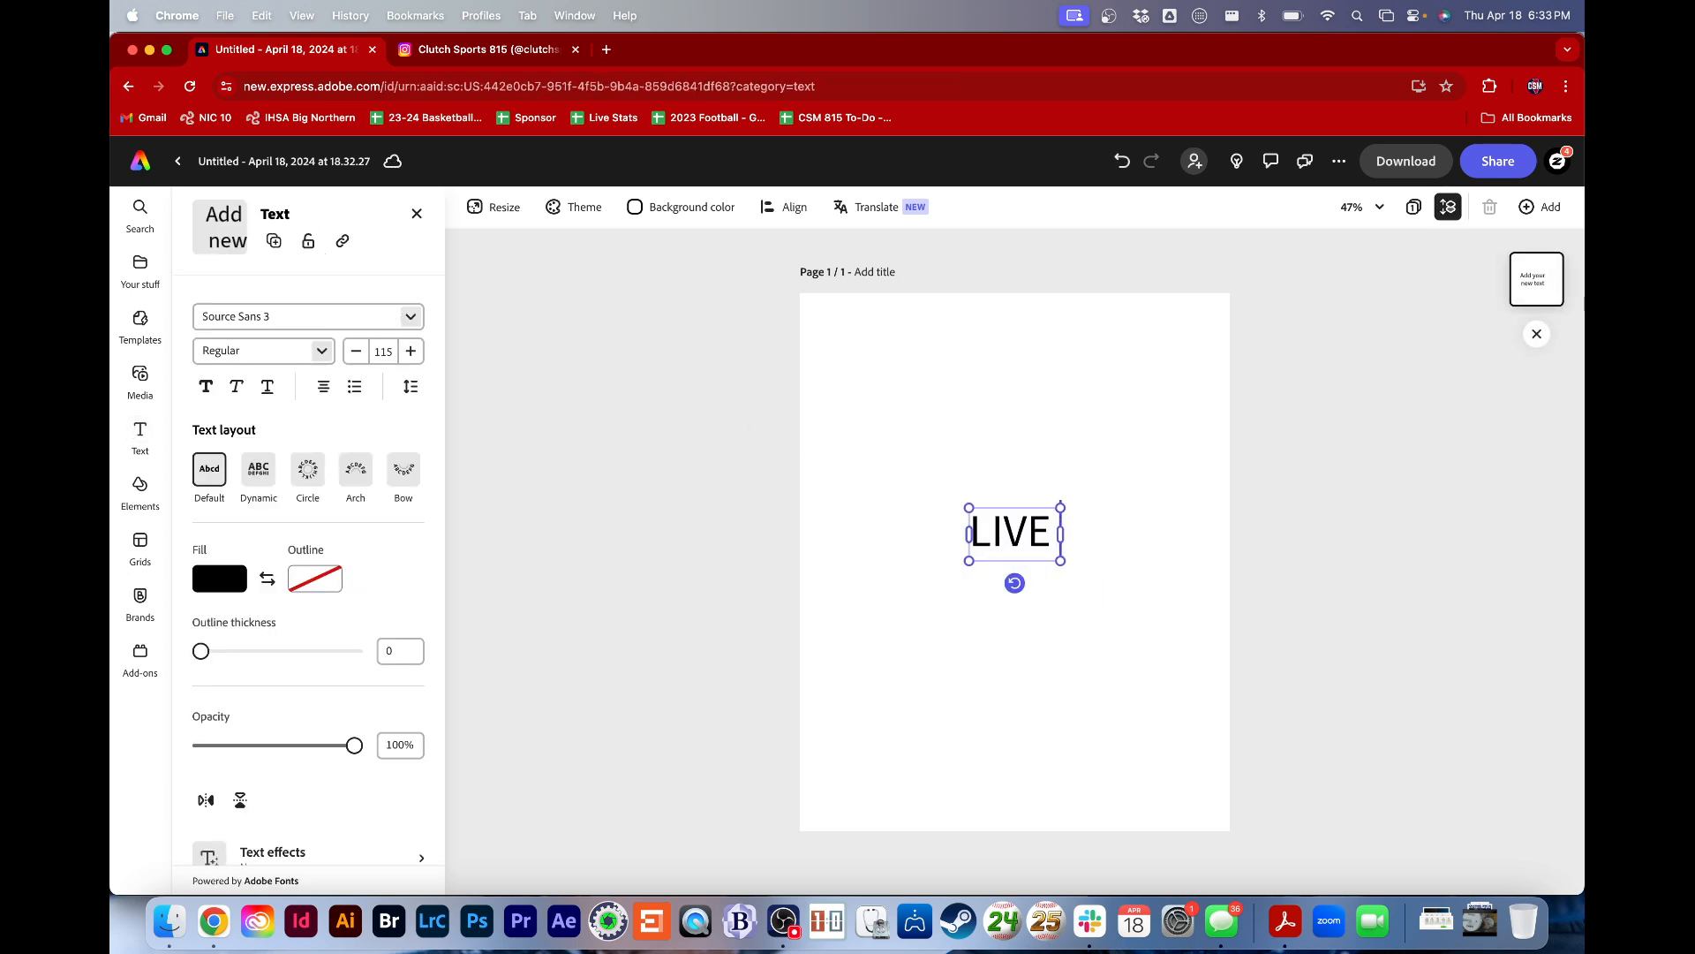
type(" VIDEO CO")
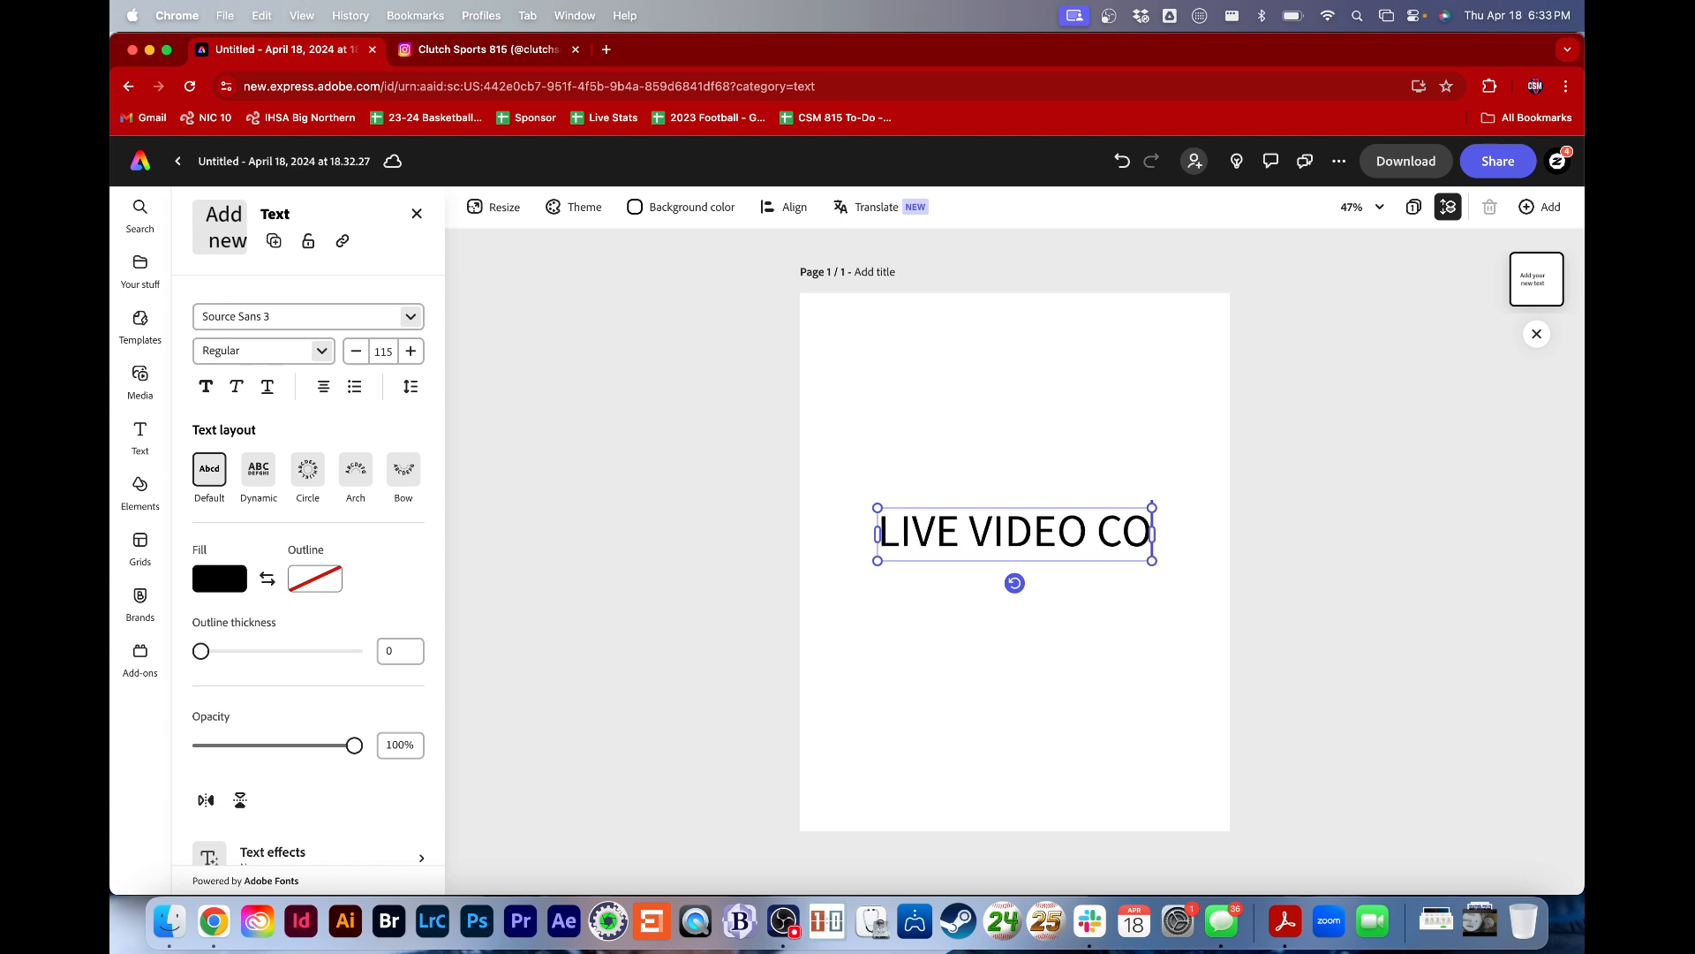
type("VERAGE")
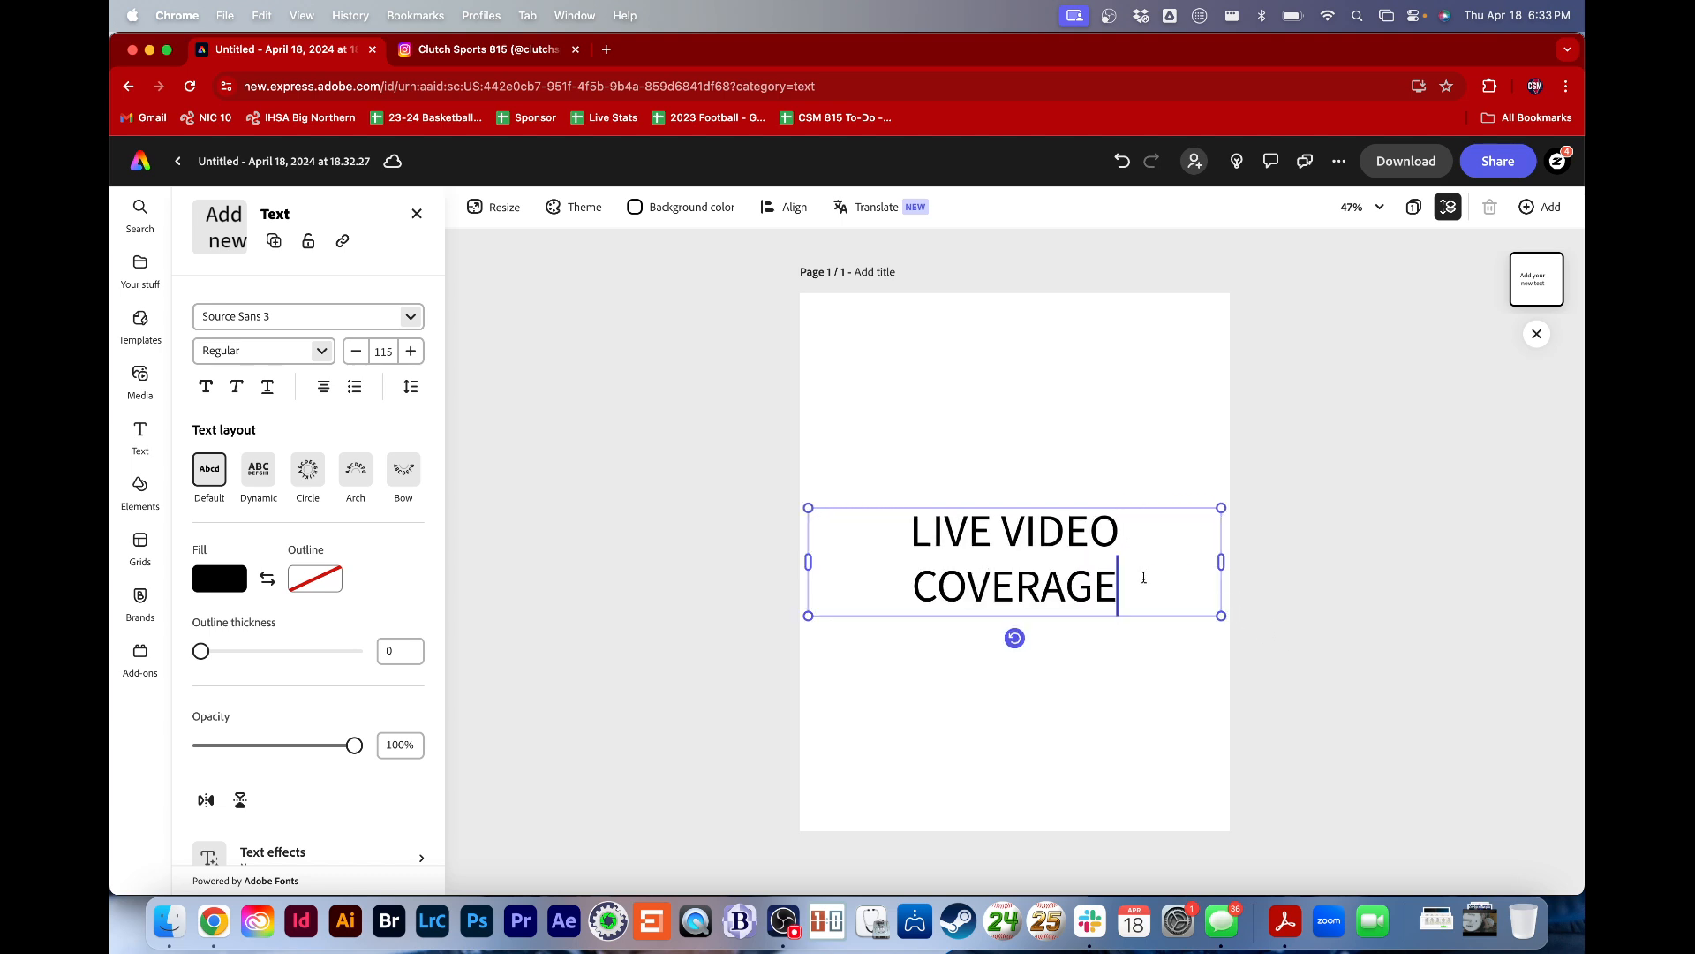
left_click_drag(1143, 581, 807, 507)
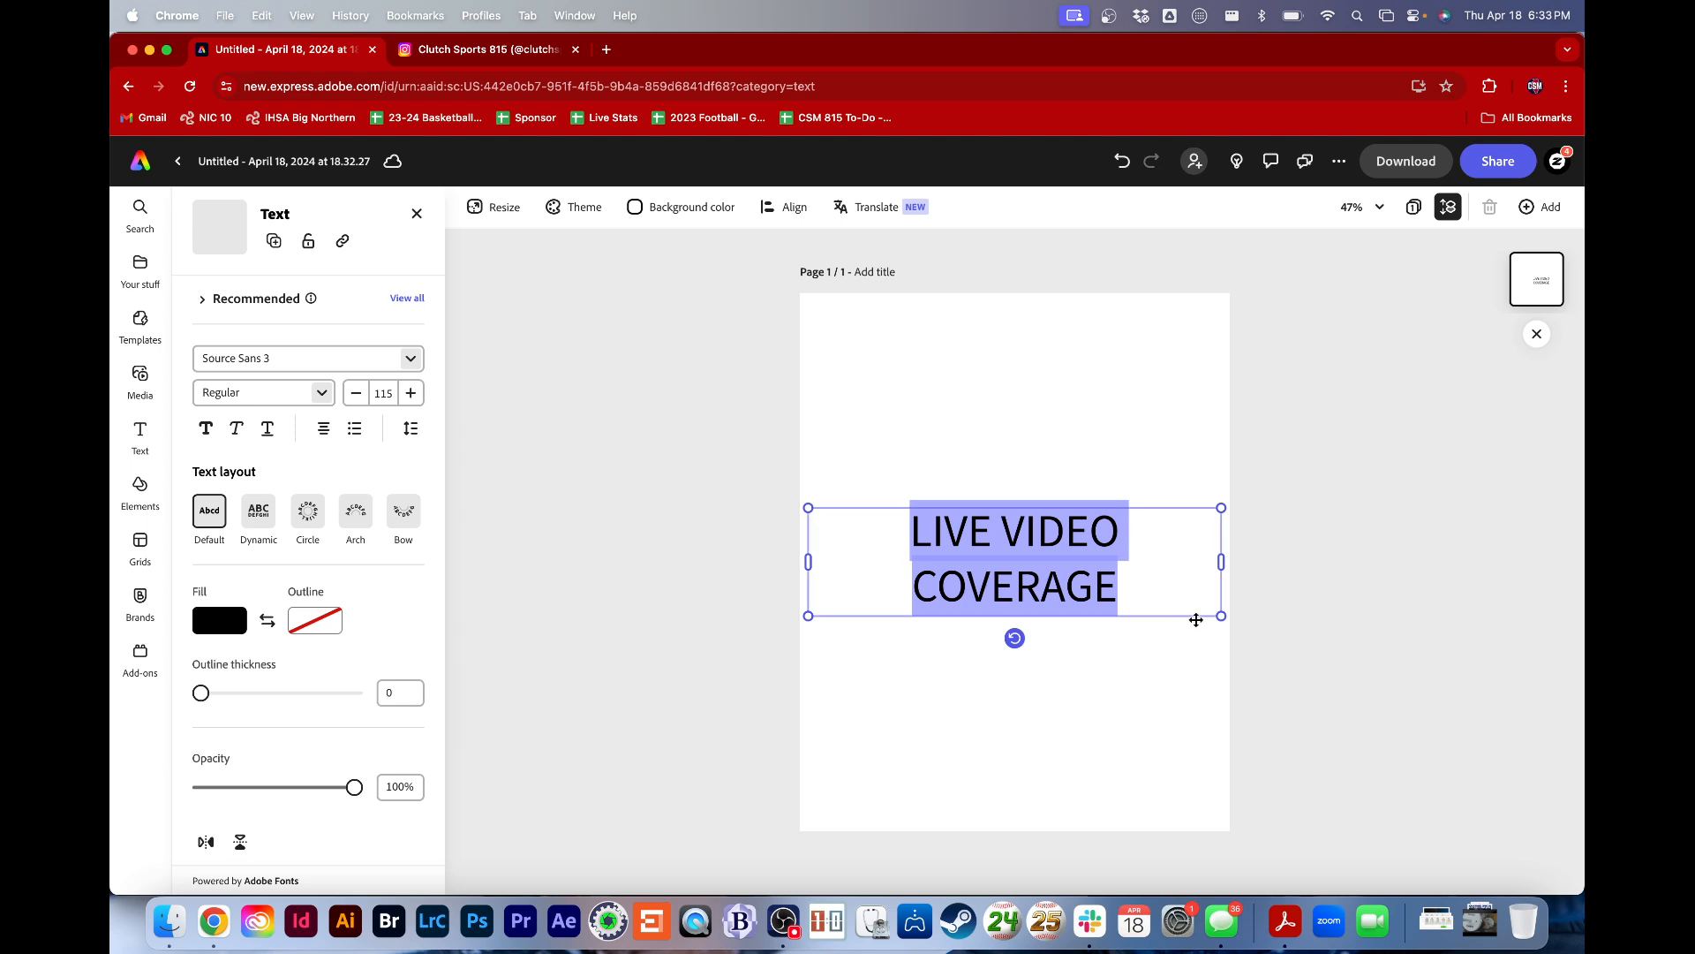
left_click_drag(1196, 620, 1196, 413)
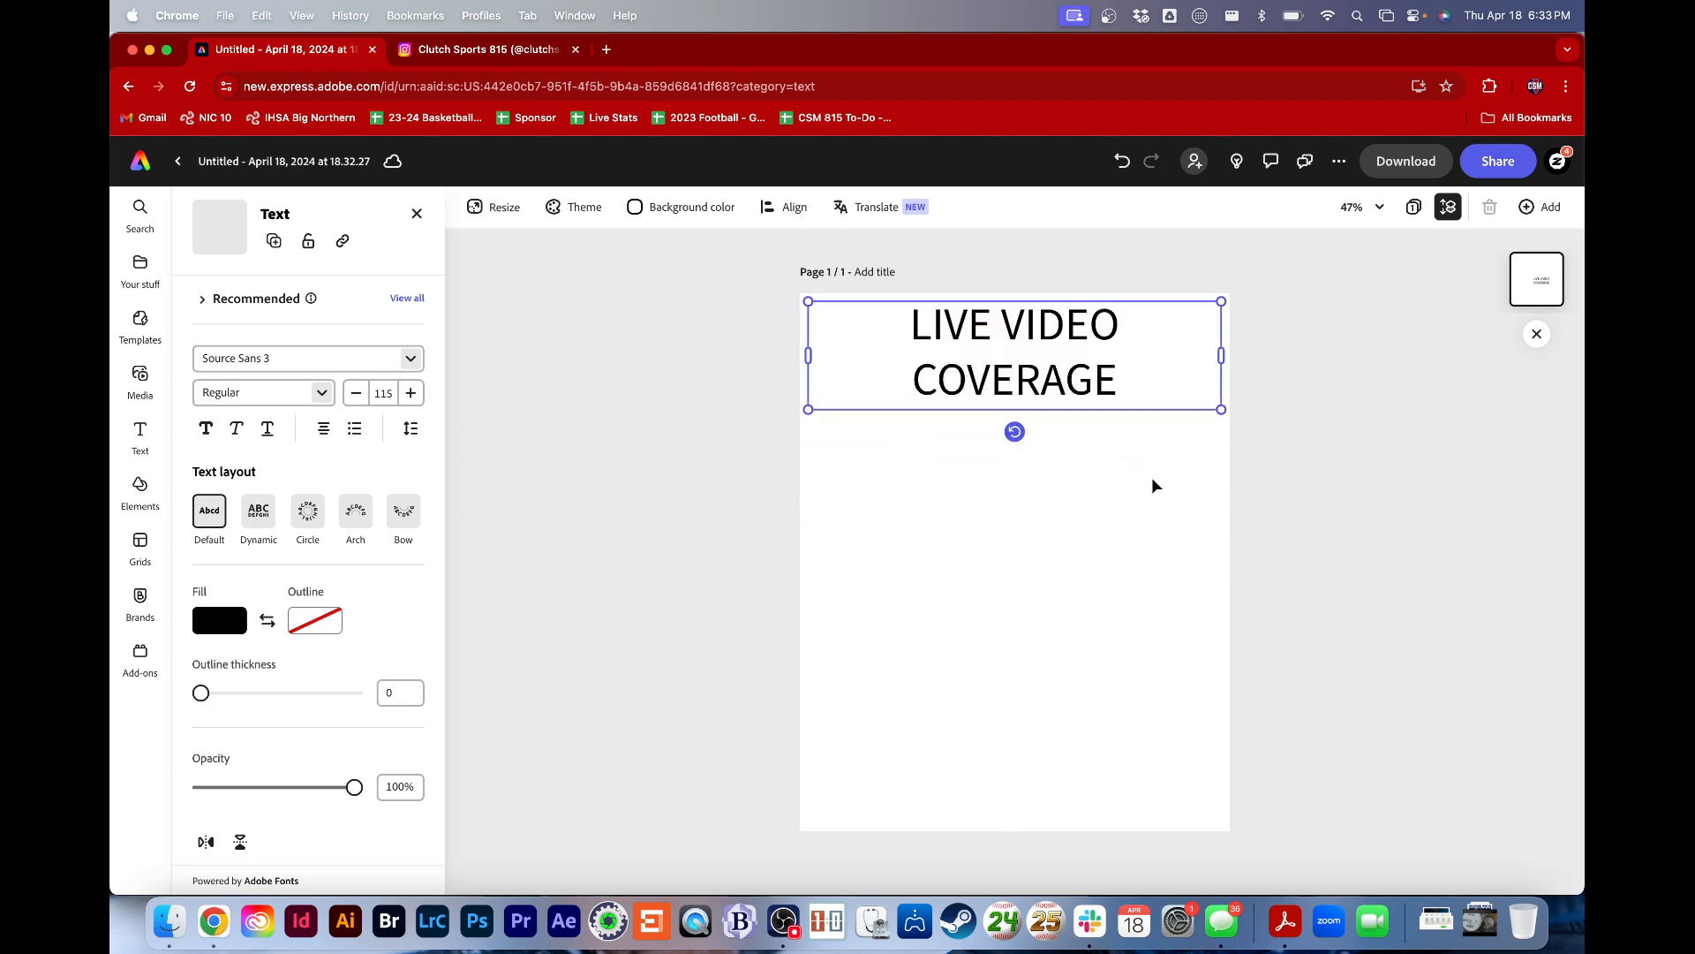
Reduce the font size of the whole heading to 106
left_click(1026, 318)
double_click(1023, 327)
key("super+a")
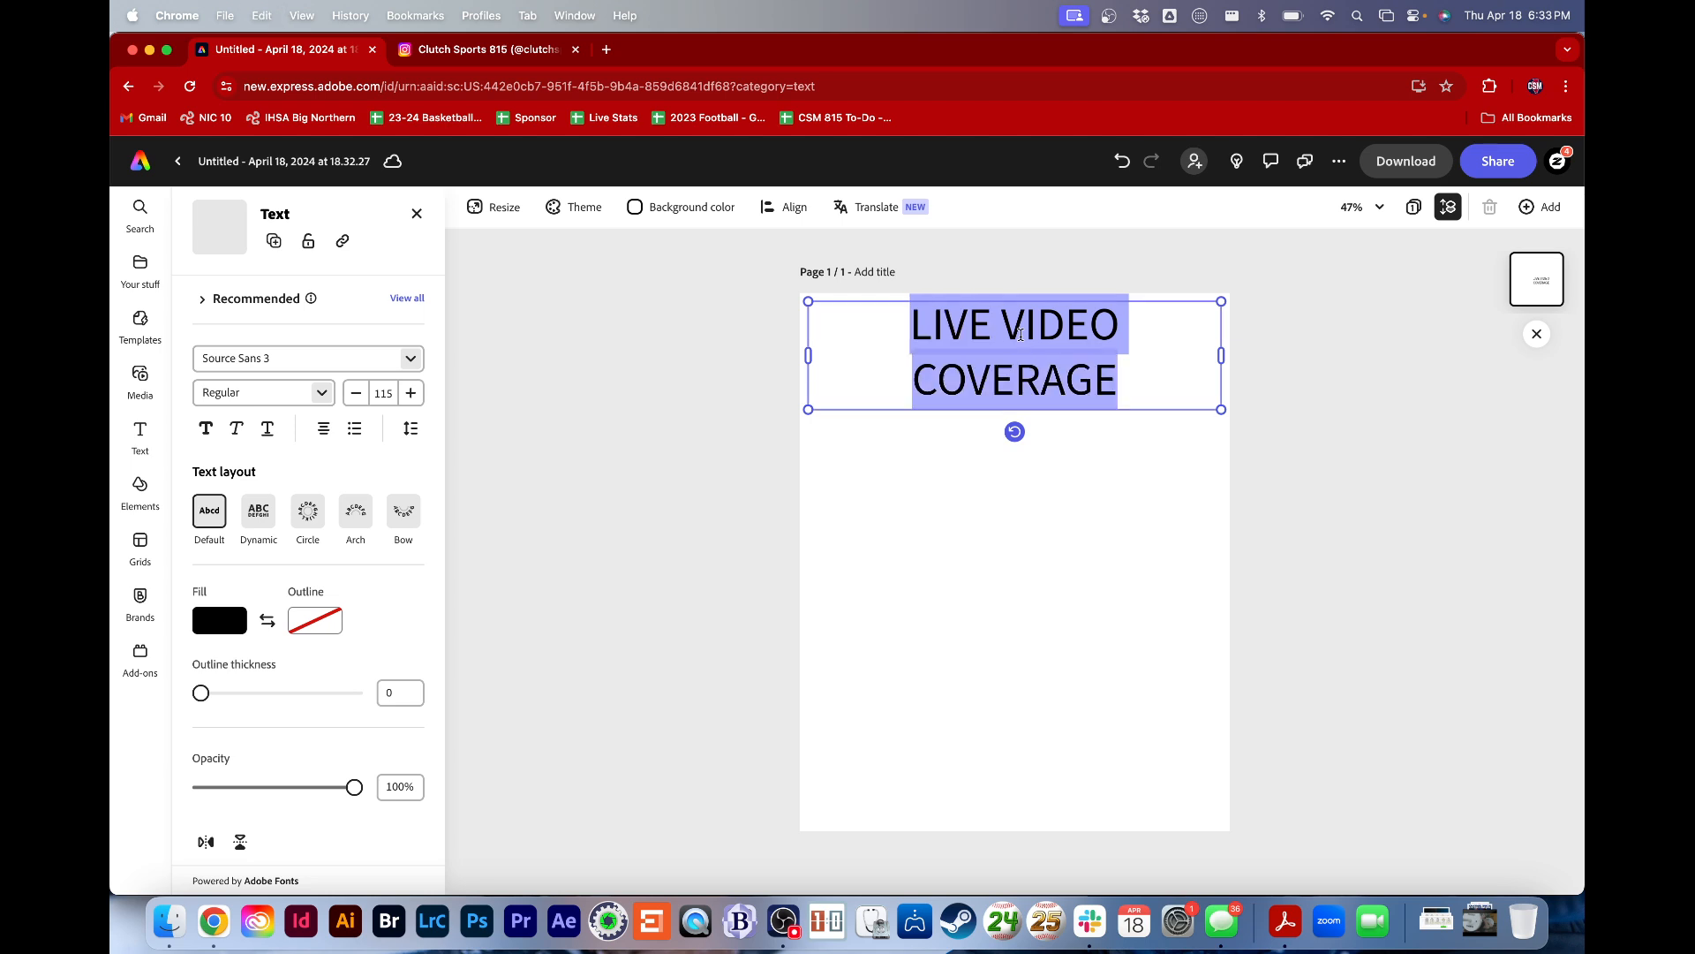
left_click(355, 395)
left_click(355, 395)
left_click(355, 394)
left_click(354, 395)
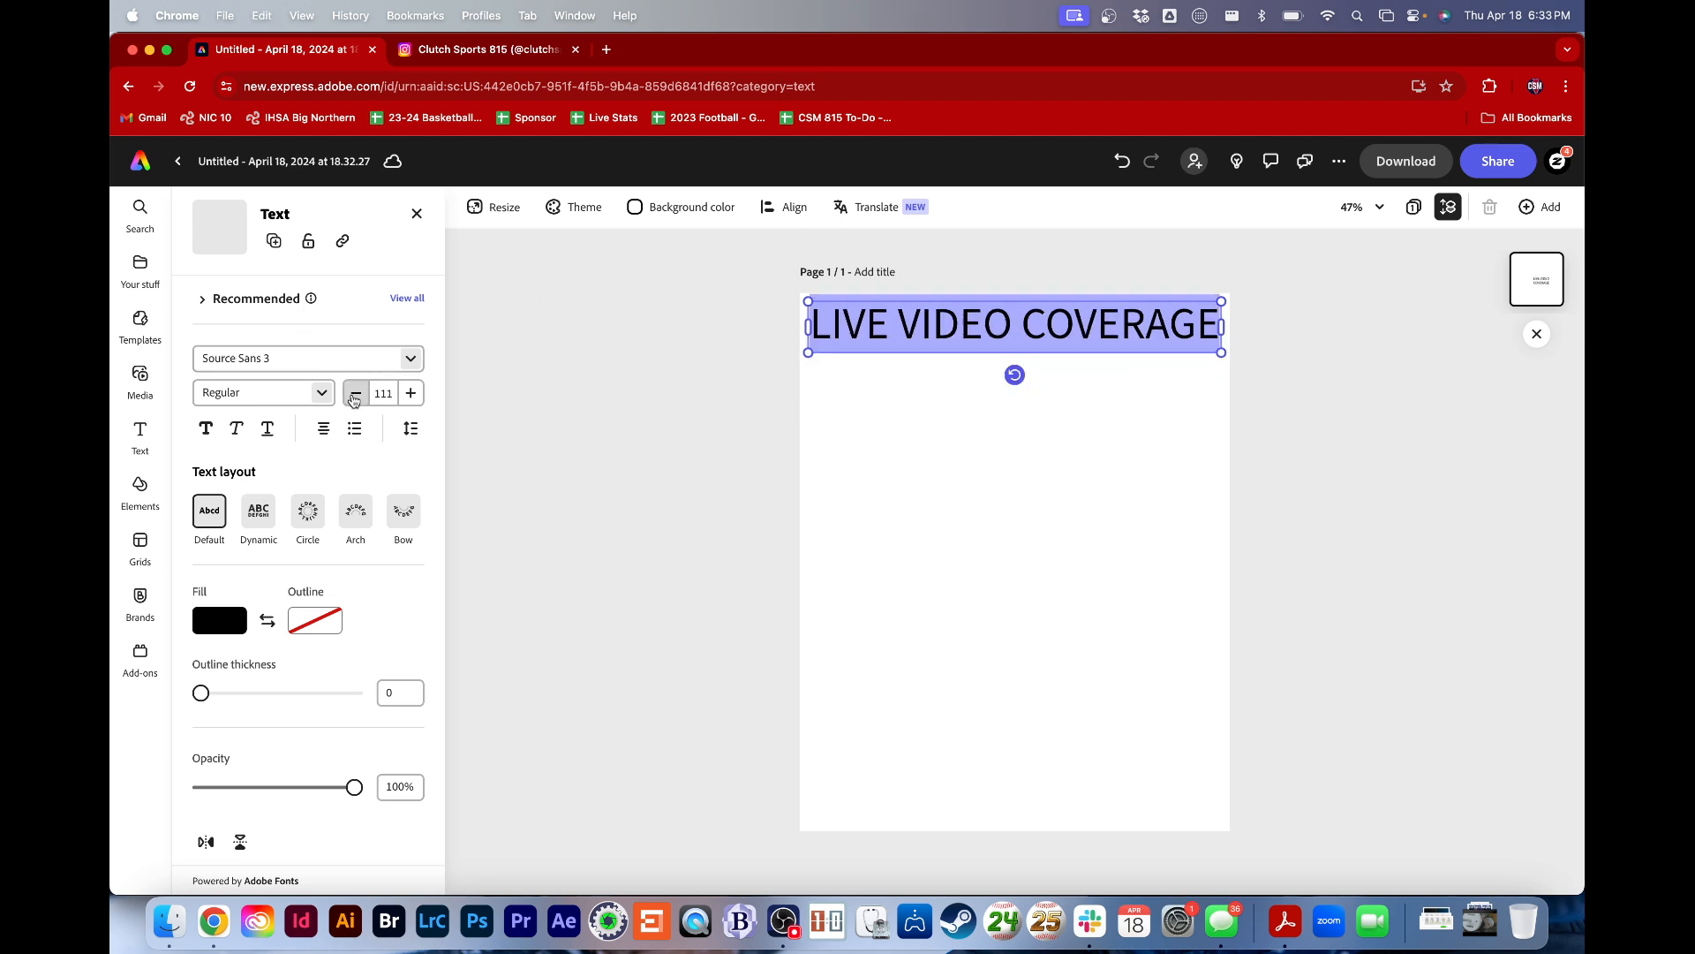
left_click(354, 397)
left_click(355, 397)
left_click(354, 398)
left_click(354, 397)
left_click(354, 398)
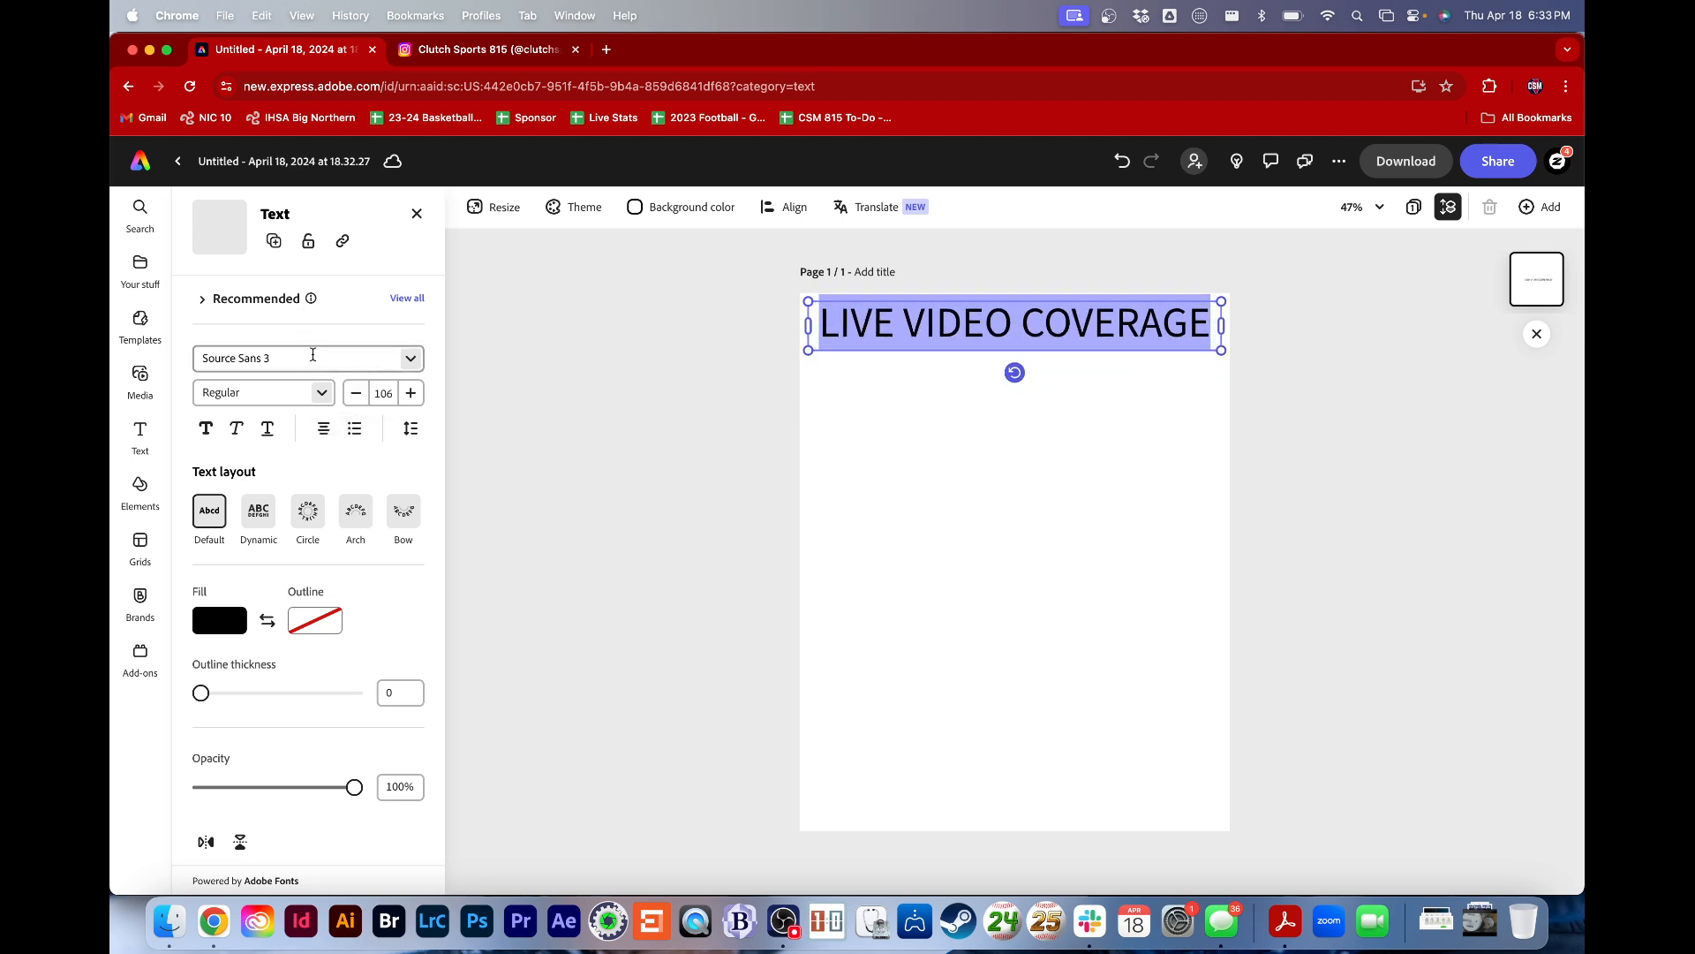
Change the heading's font to Norwester Regular and nudge the text slightly down the page
left_click(313, 355)
type("norwester")
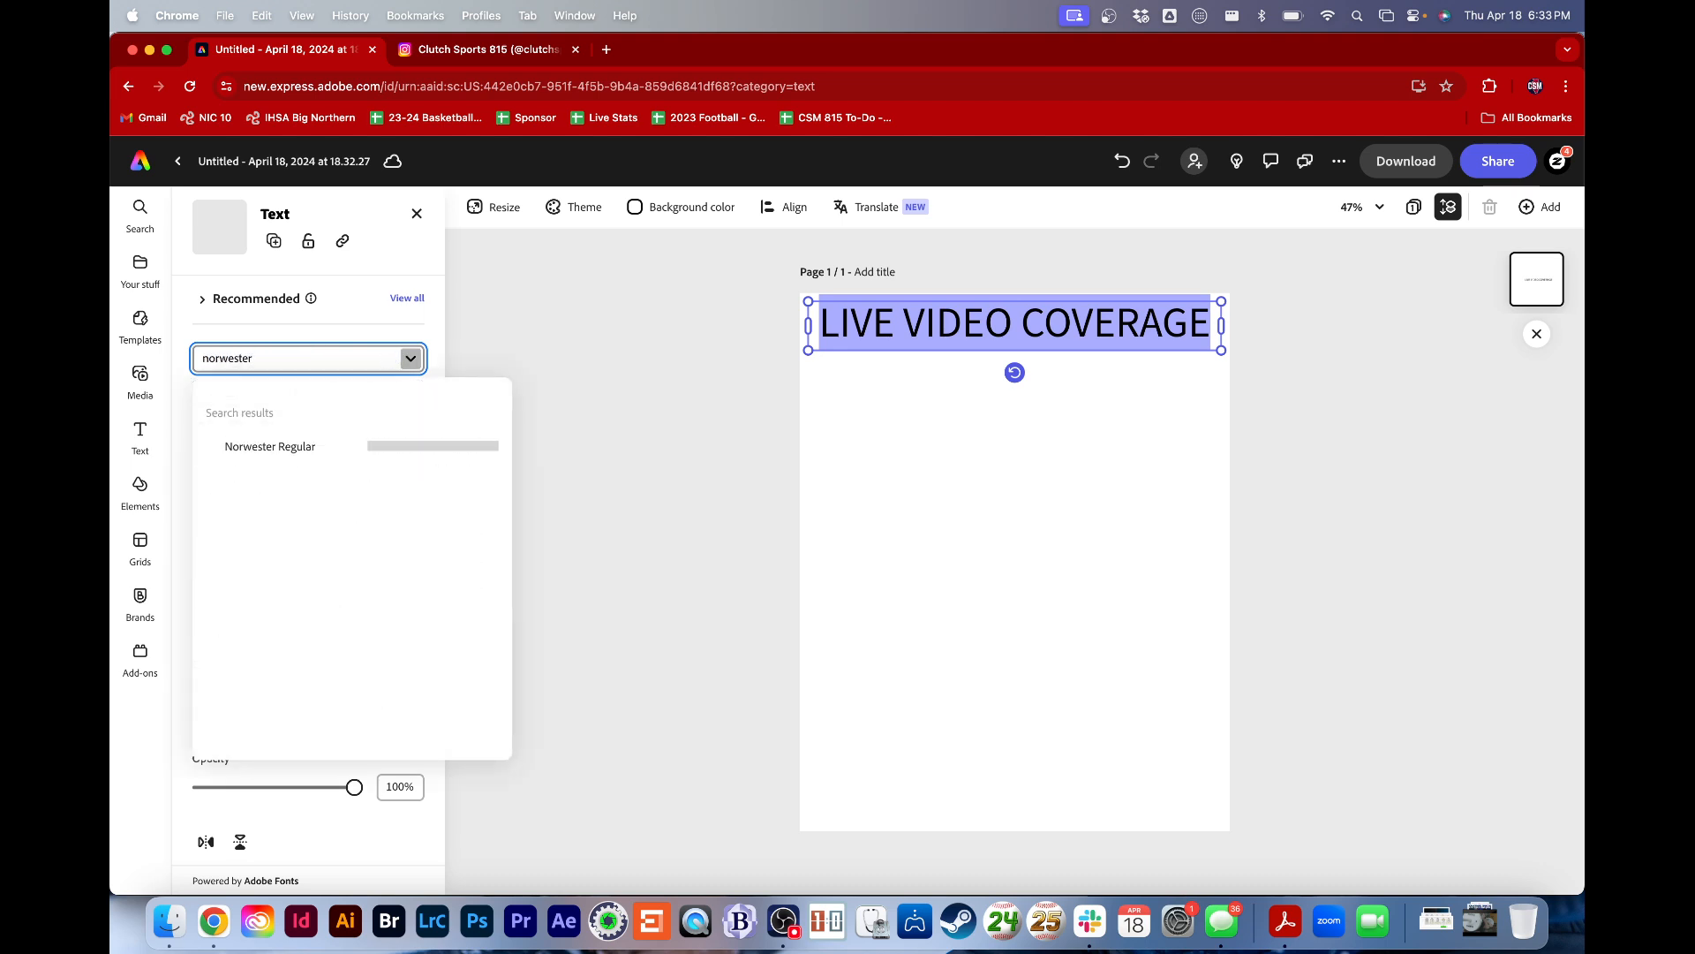
left_click(336, 446)
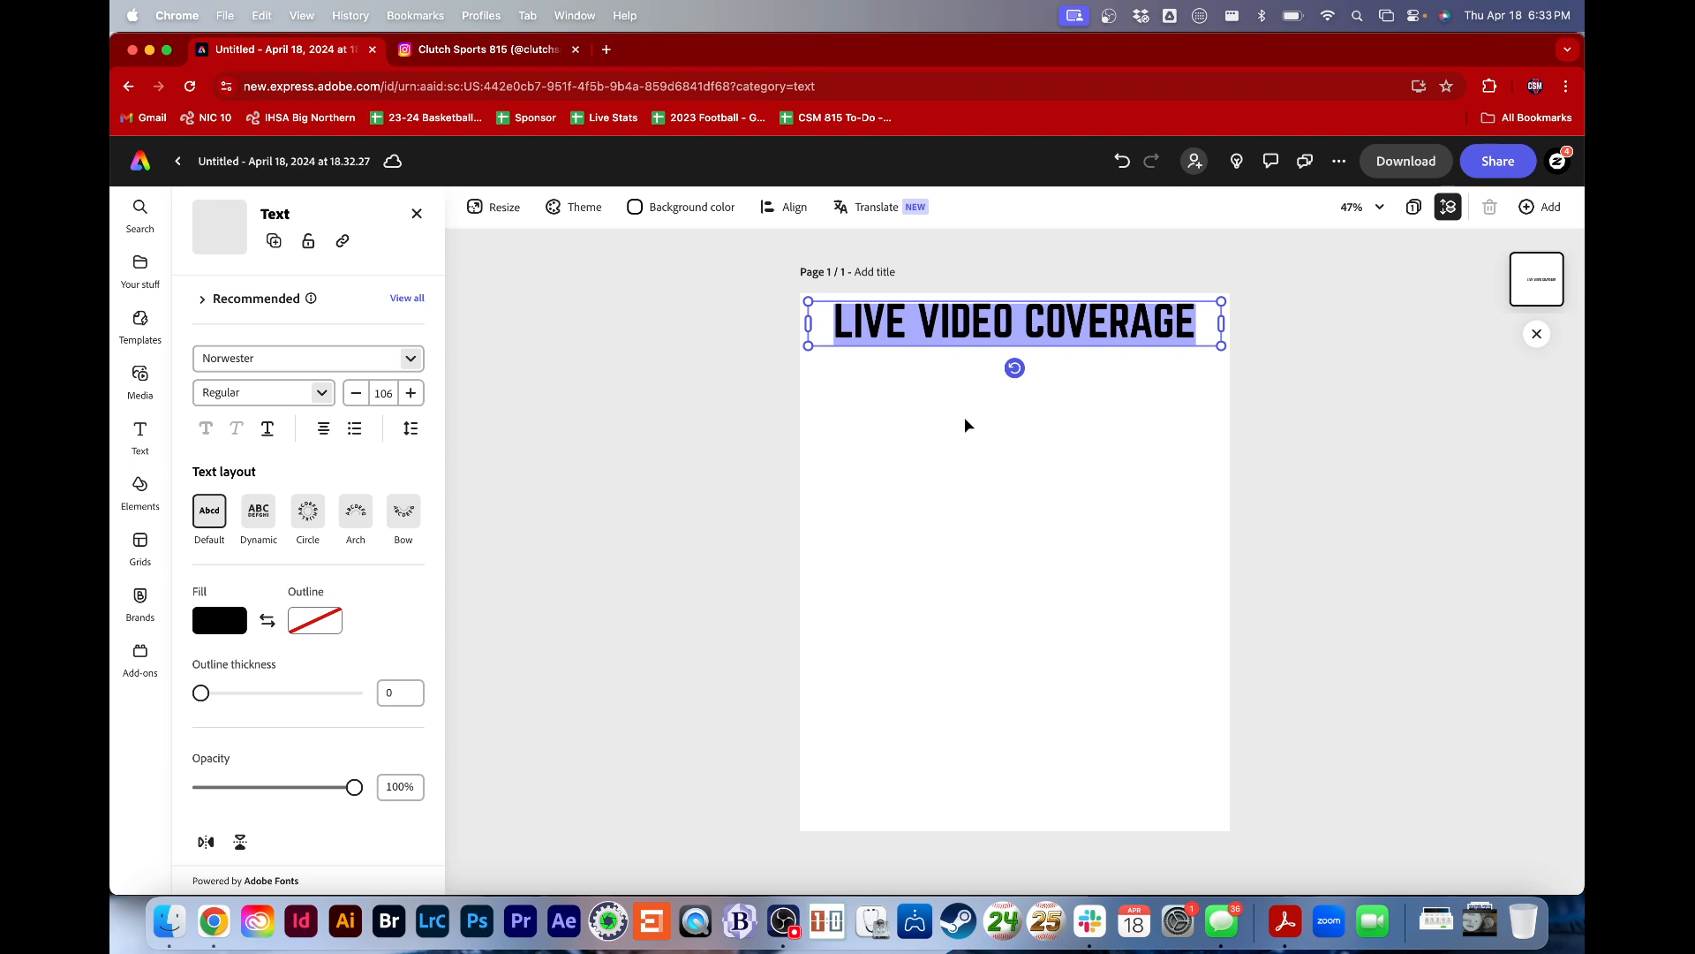
left_click_drag(1009, 339, 1009, 345)
Increase the heading's font size to 119 so it spans the page width
left_click(409, 391)
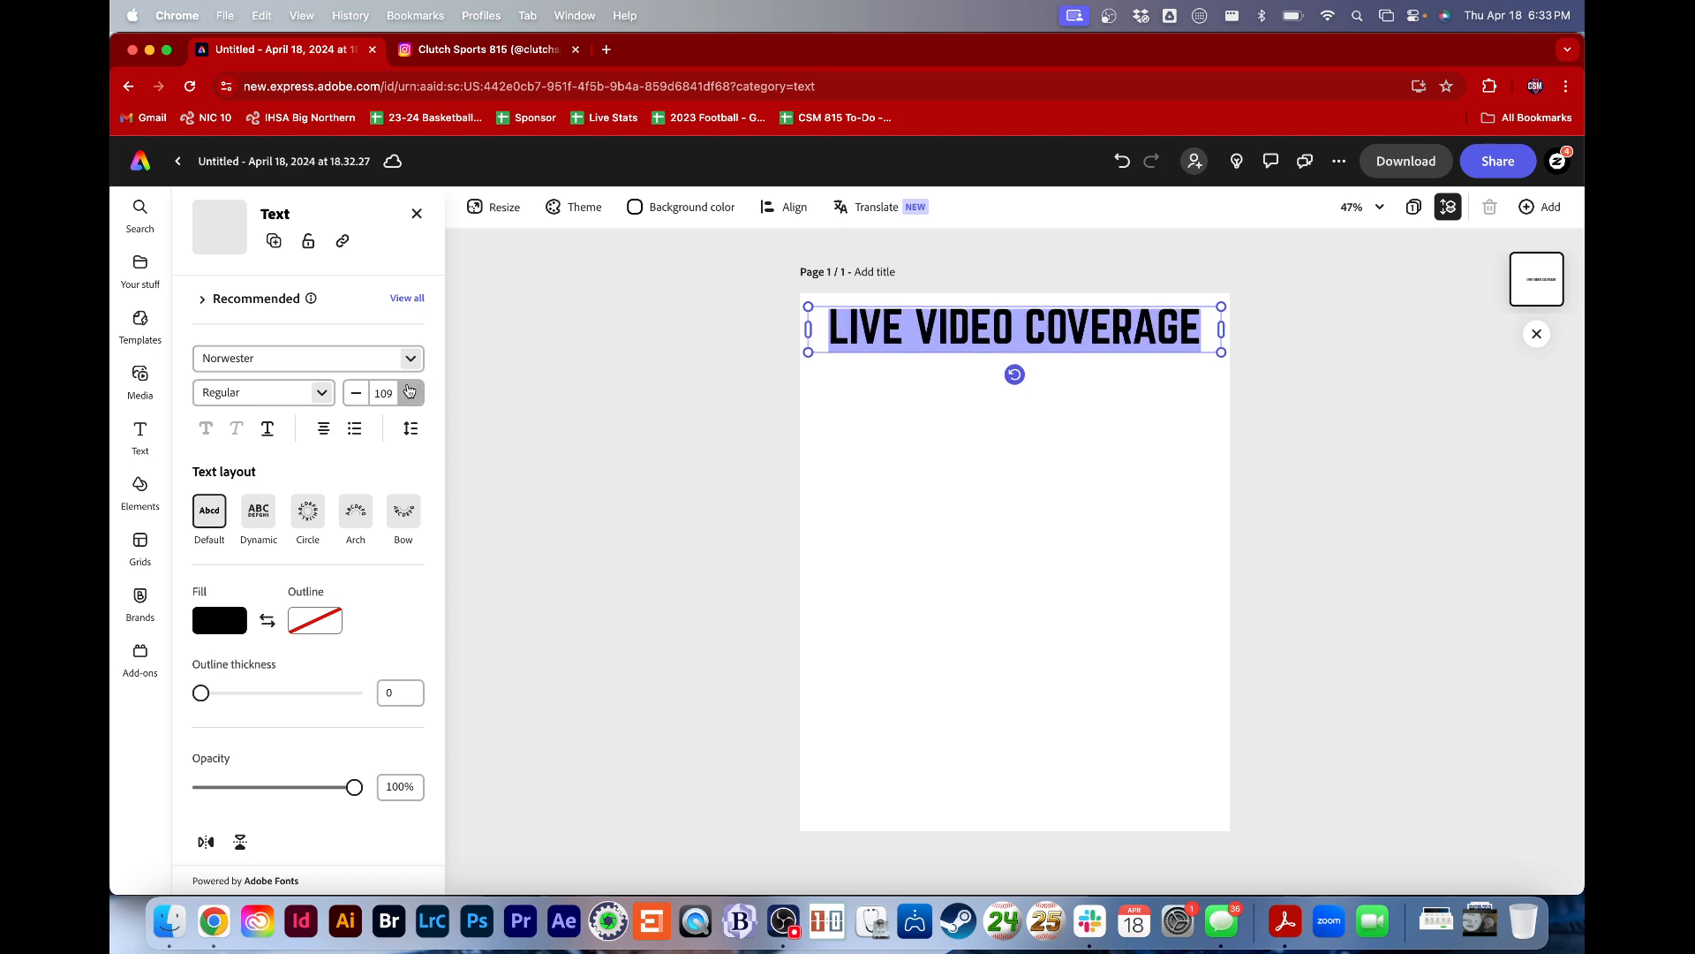
left_click(408, 391)
left_click(409, 391)
left_click(409, 391)
left_click(409, 391)
left_click(409, 391)
left_click(408, 391)
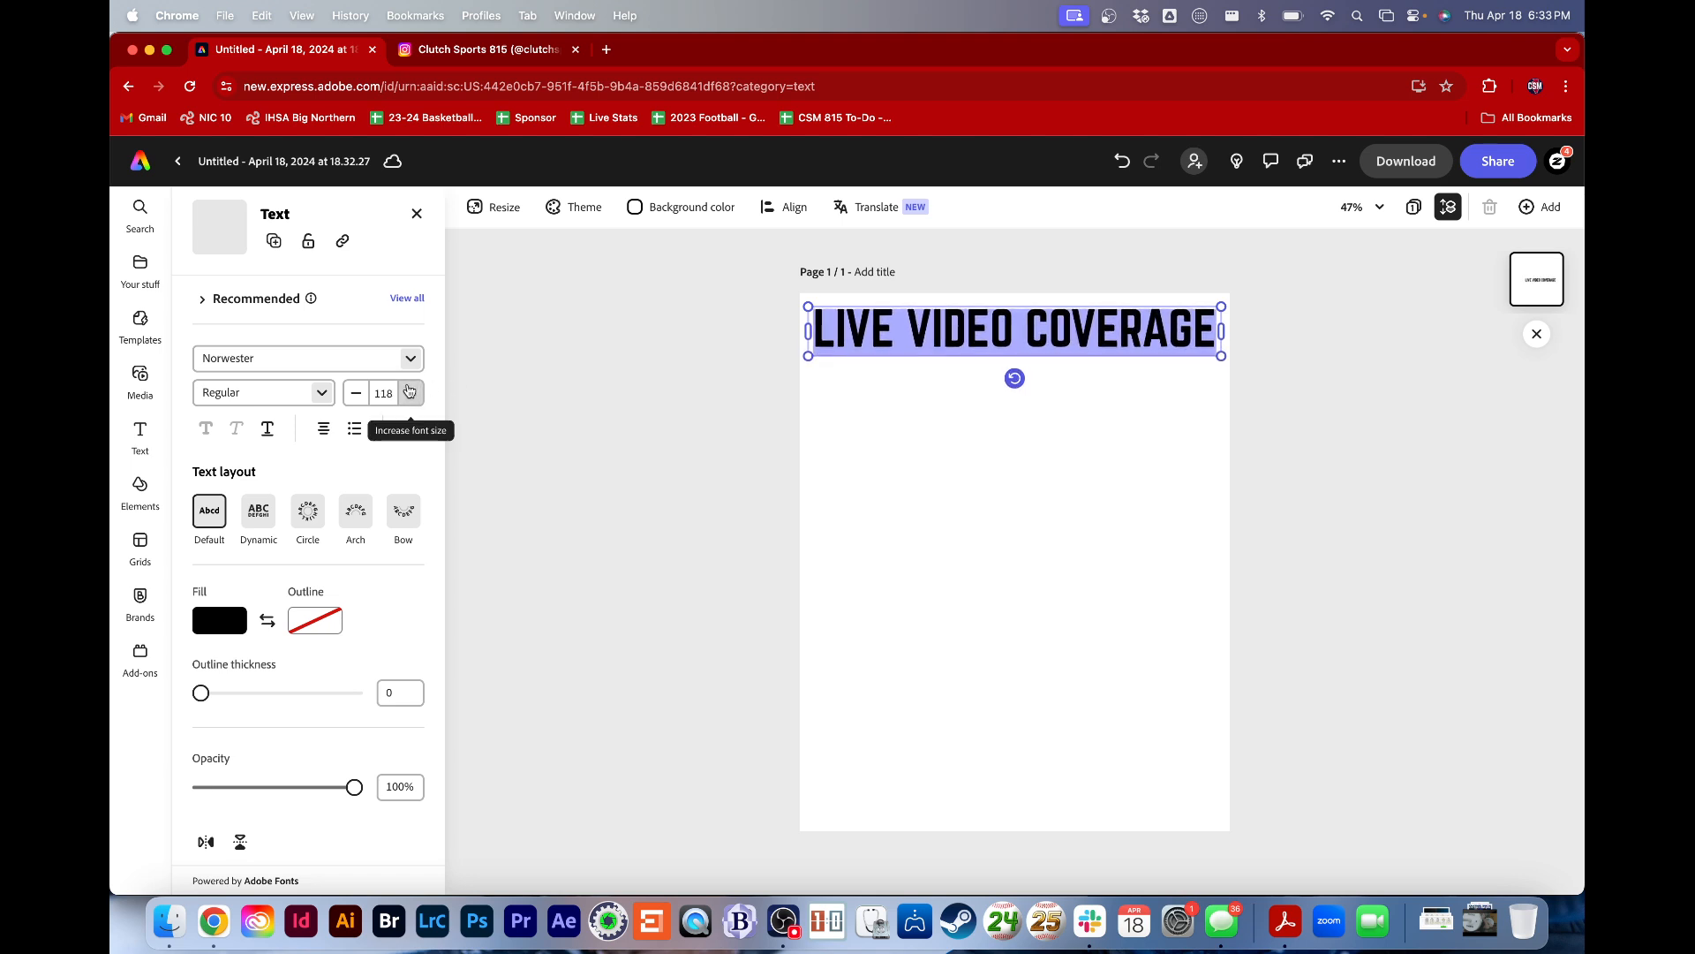
left_click(409, 391)
Look through the additional fonts available for the heading, then close the font list without choosing another one
left_click(413, 360)
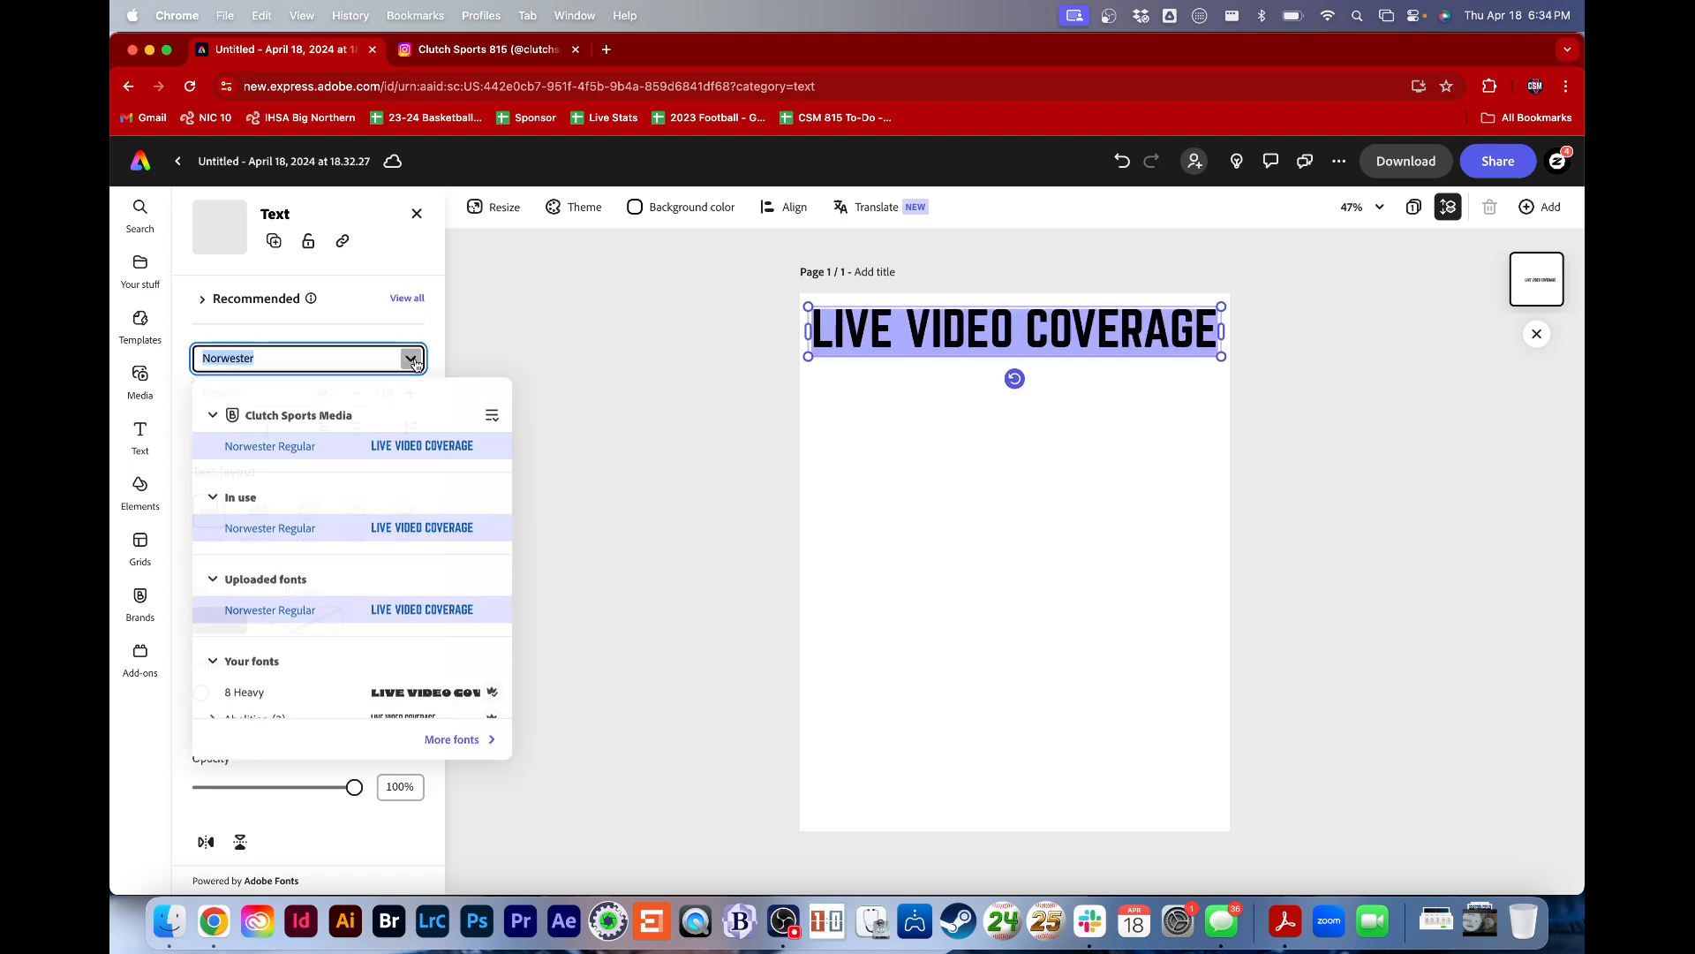
left_click(454, 739)
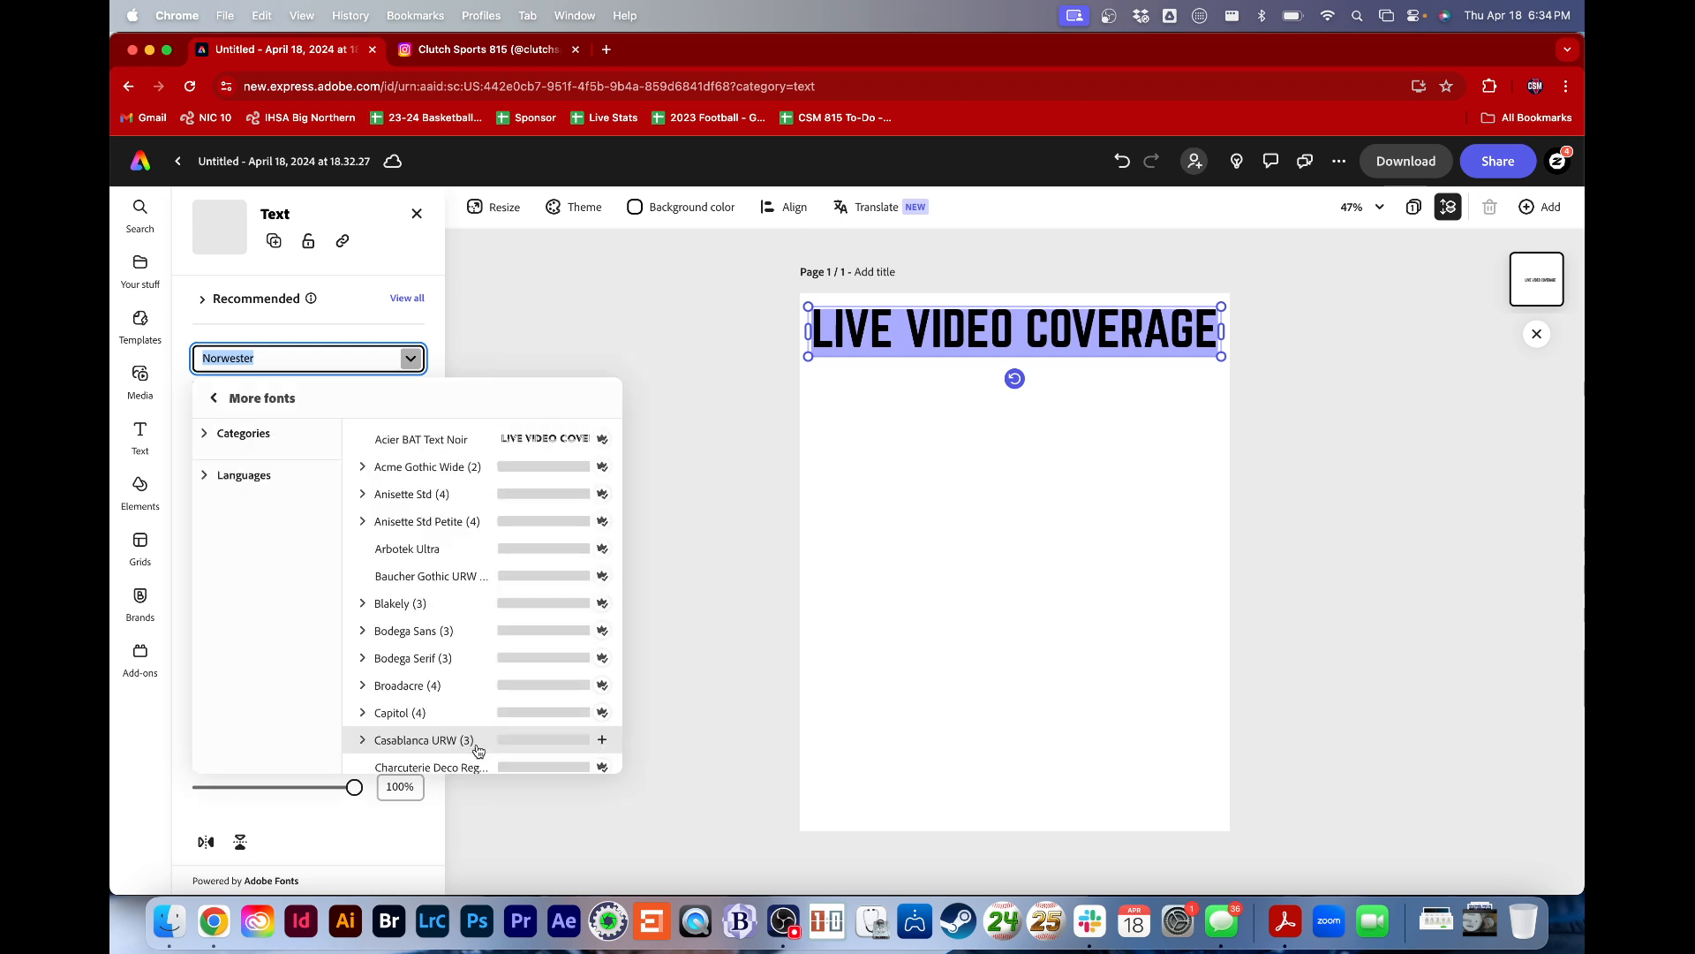
scroll(455, 656, "down", 12)
scroll(455, 656, "up", 12)
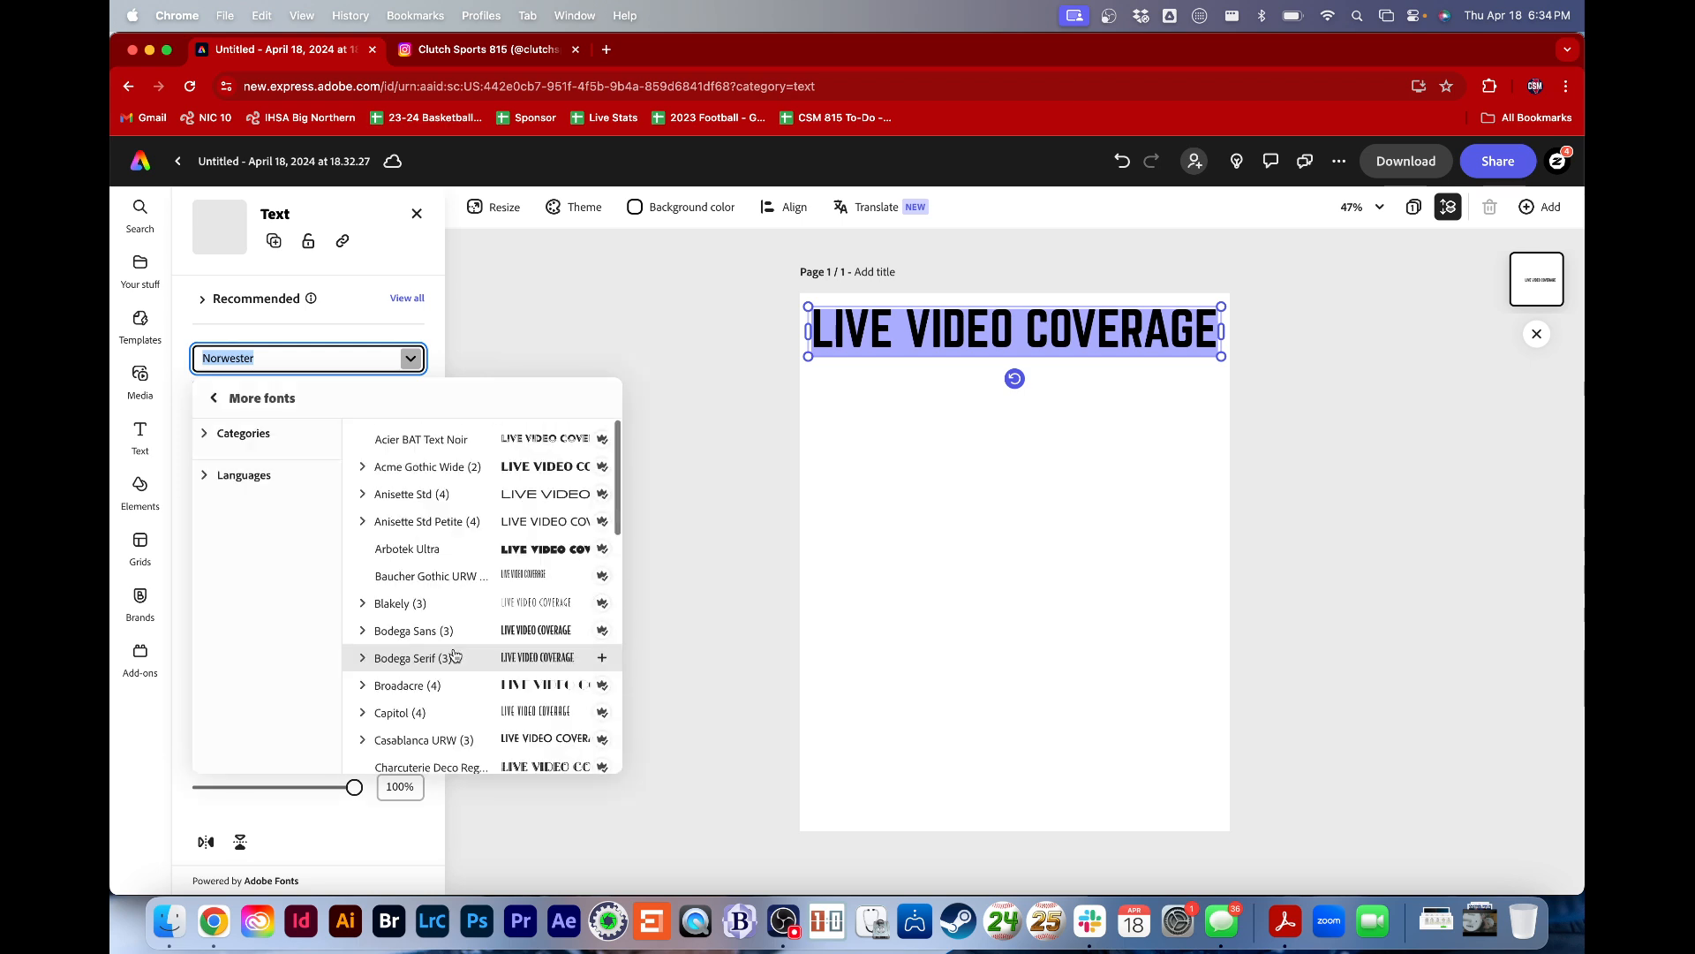
left_click(415, 353)
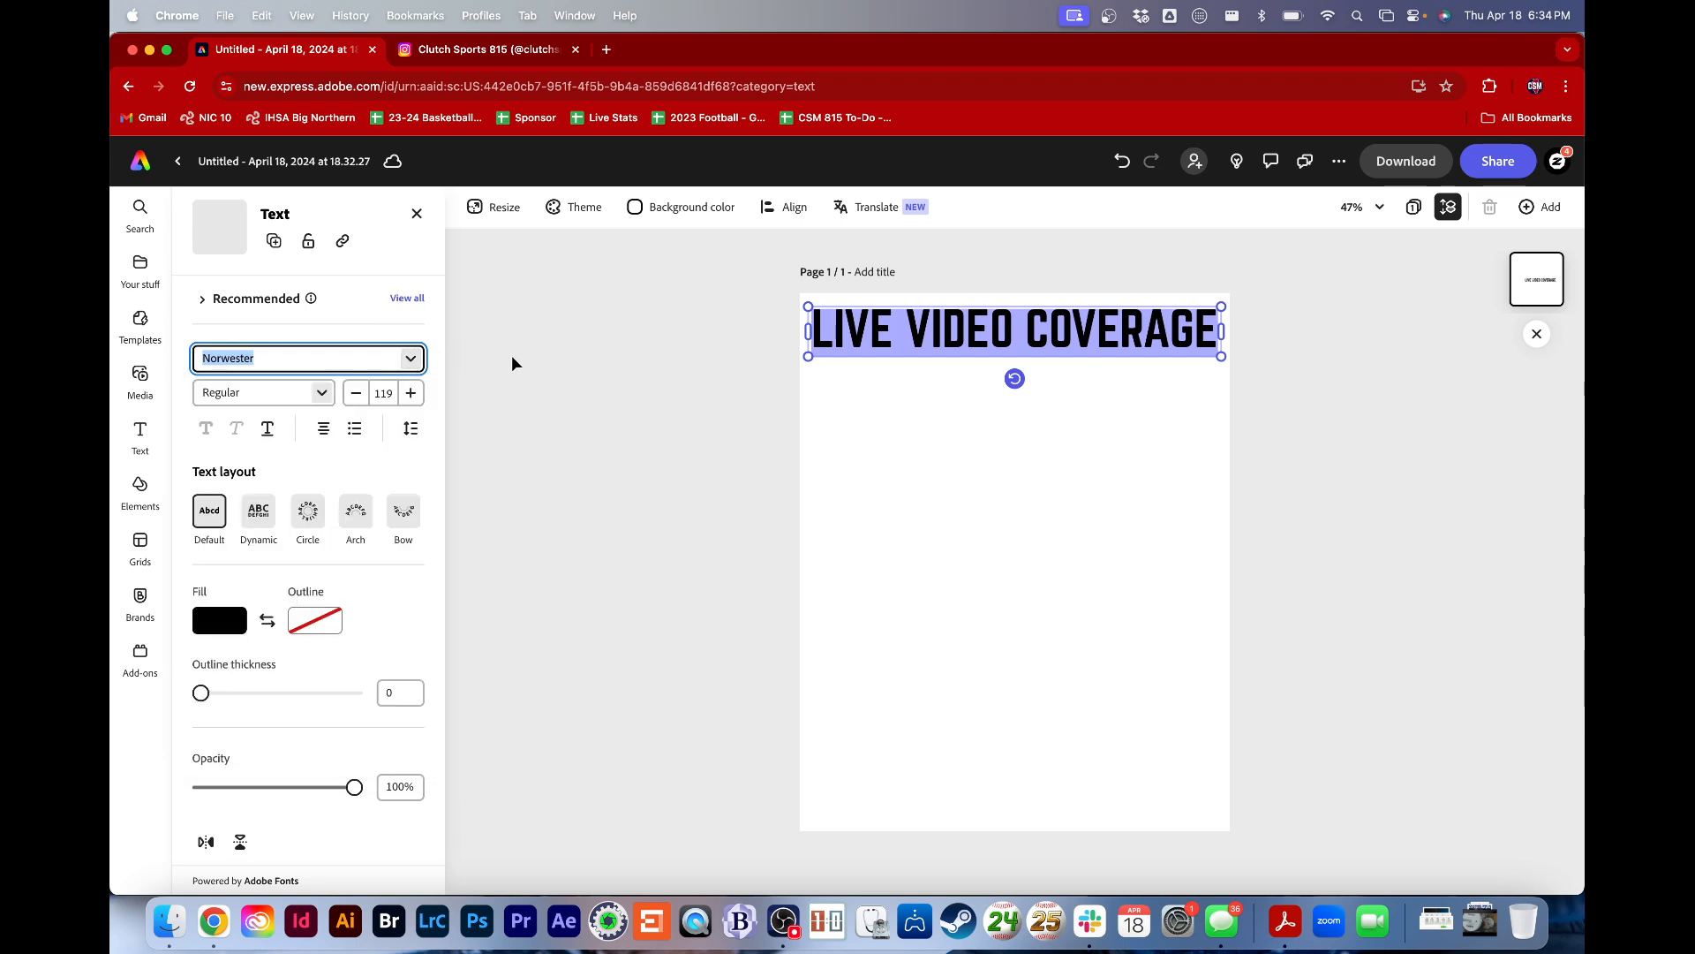
Open the Clutch Sports Media brand and check the options for its dark navy color
left_click(860, 485)
left_click(921, 320)
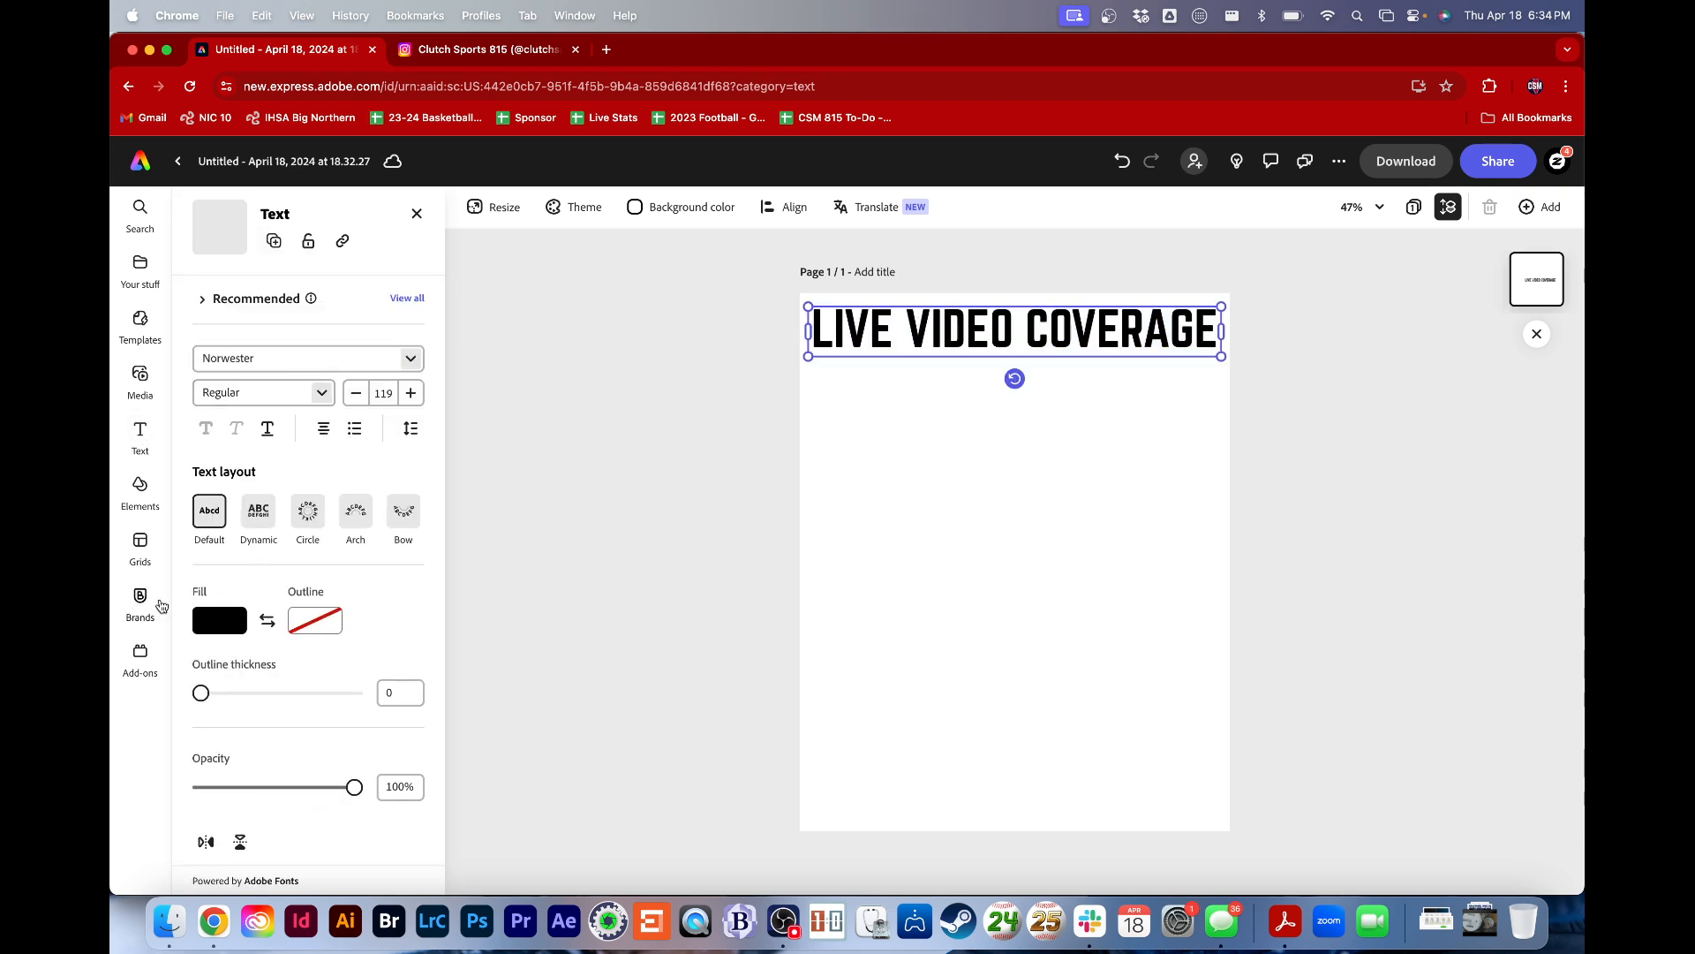
left_click(141, 599)
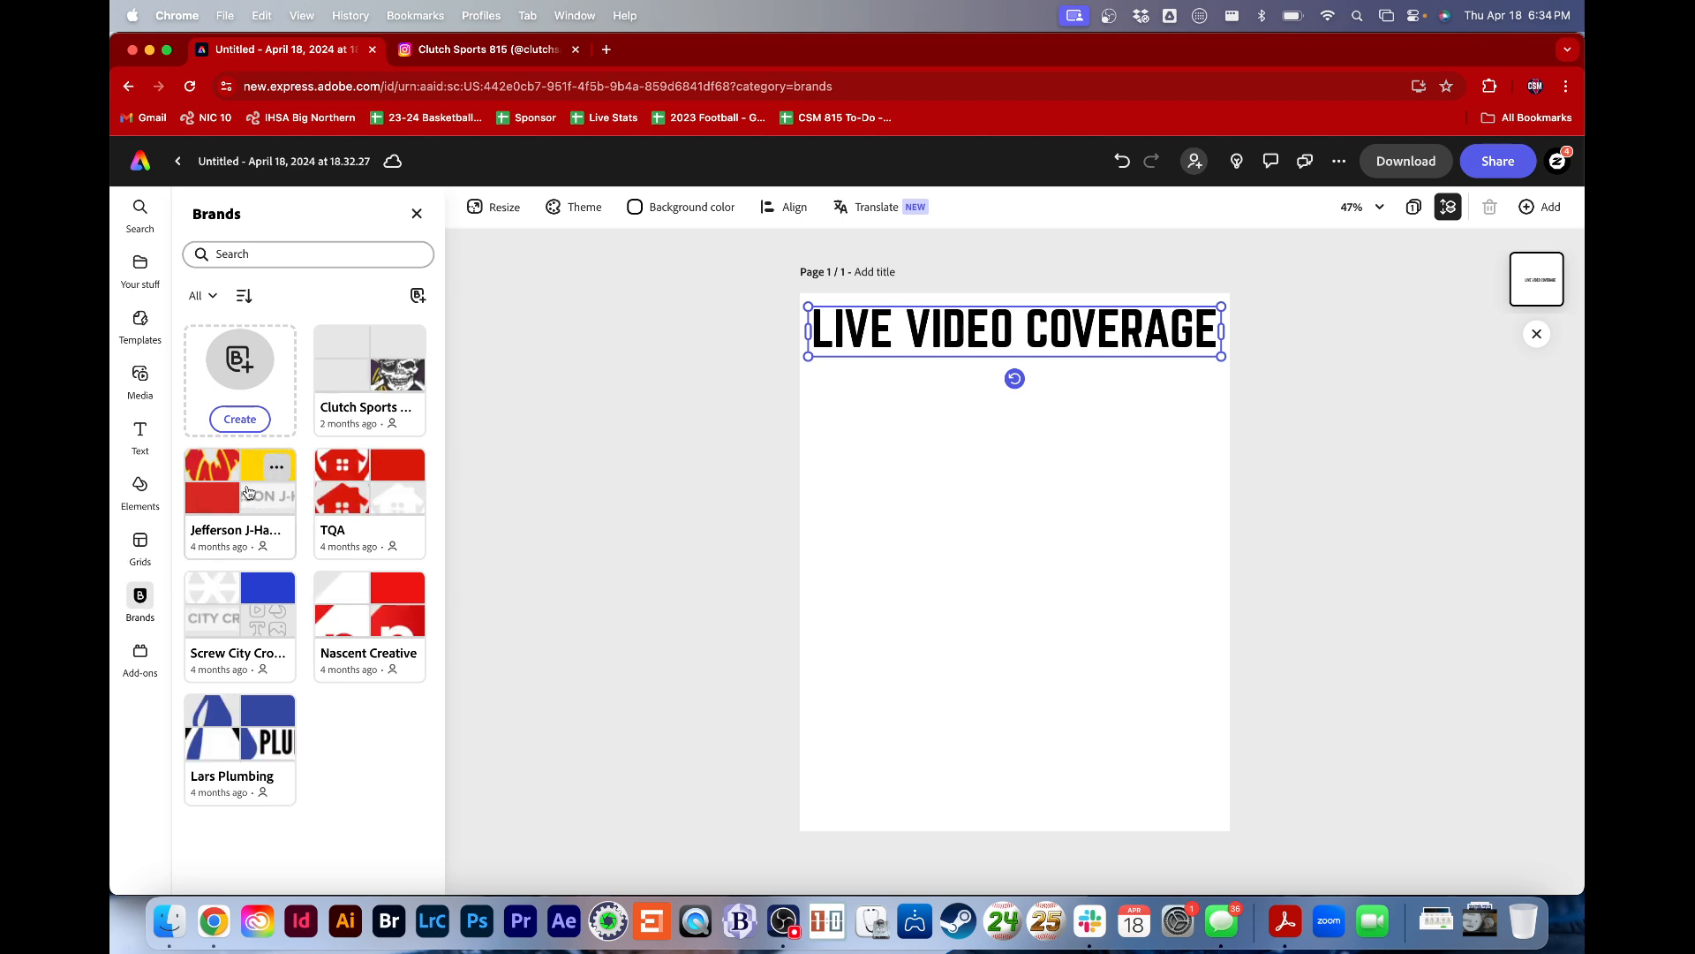
left_click(360, 417)
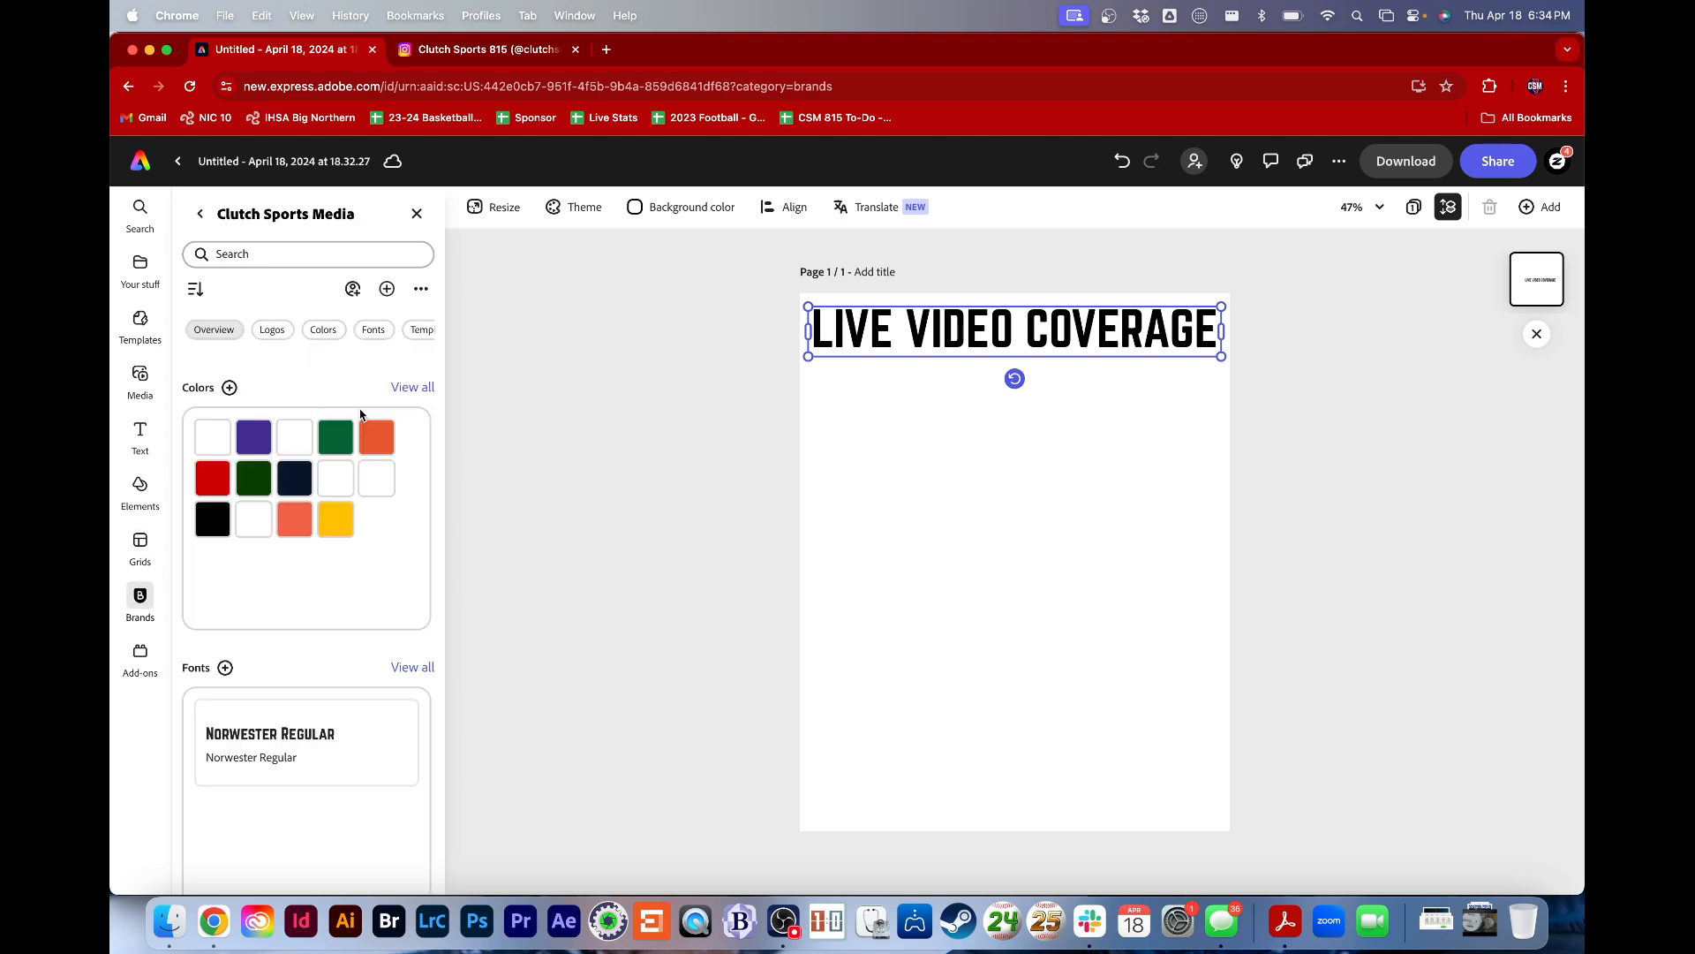
left_click(296, 480)
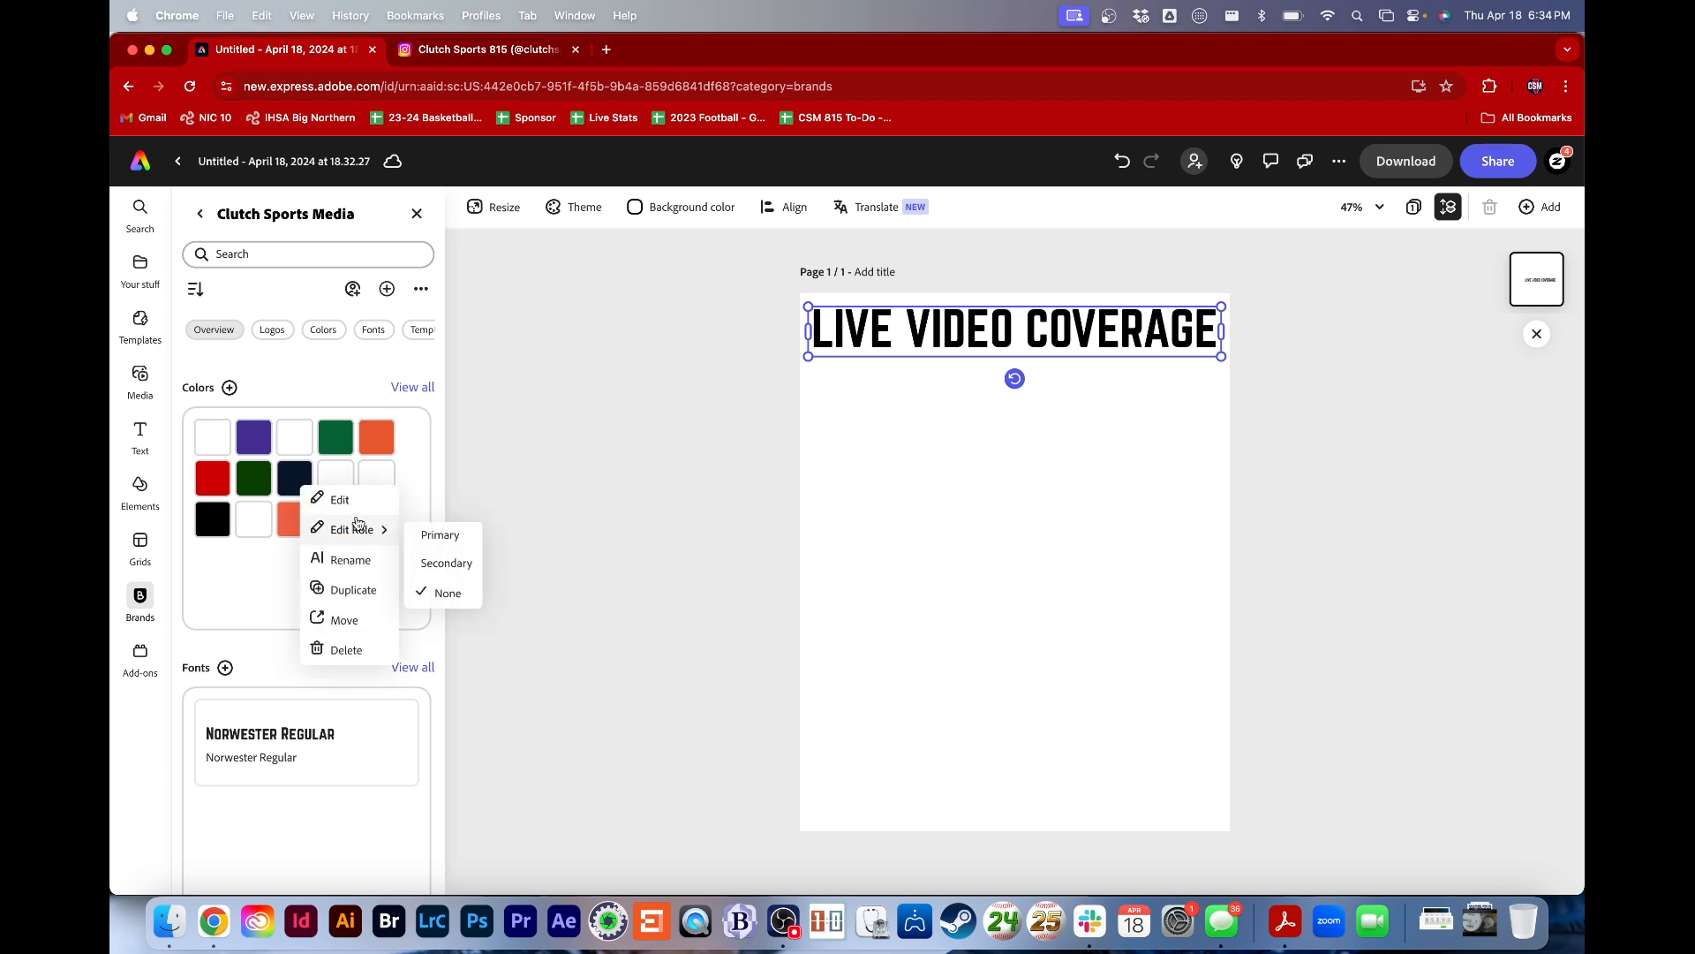
left_click(998, 378)
Try the recommended dark navy as the heading's fill color, undo it and deselect the heading
triple_click(973, 328)
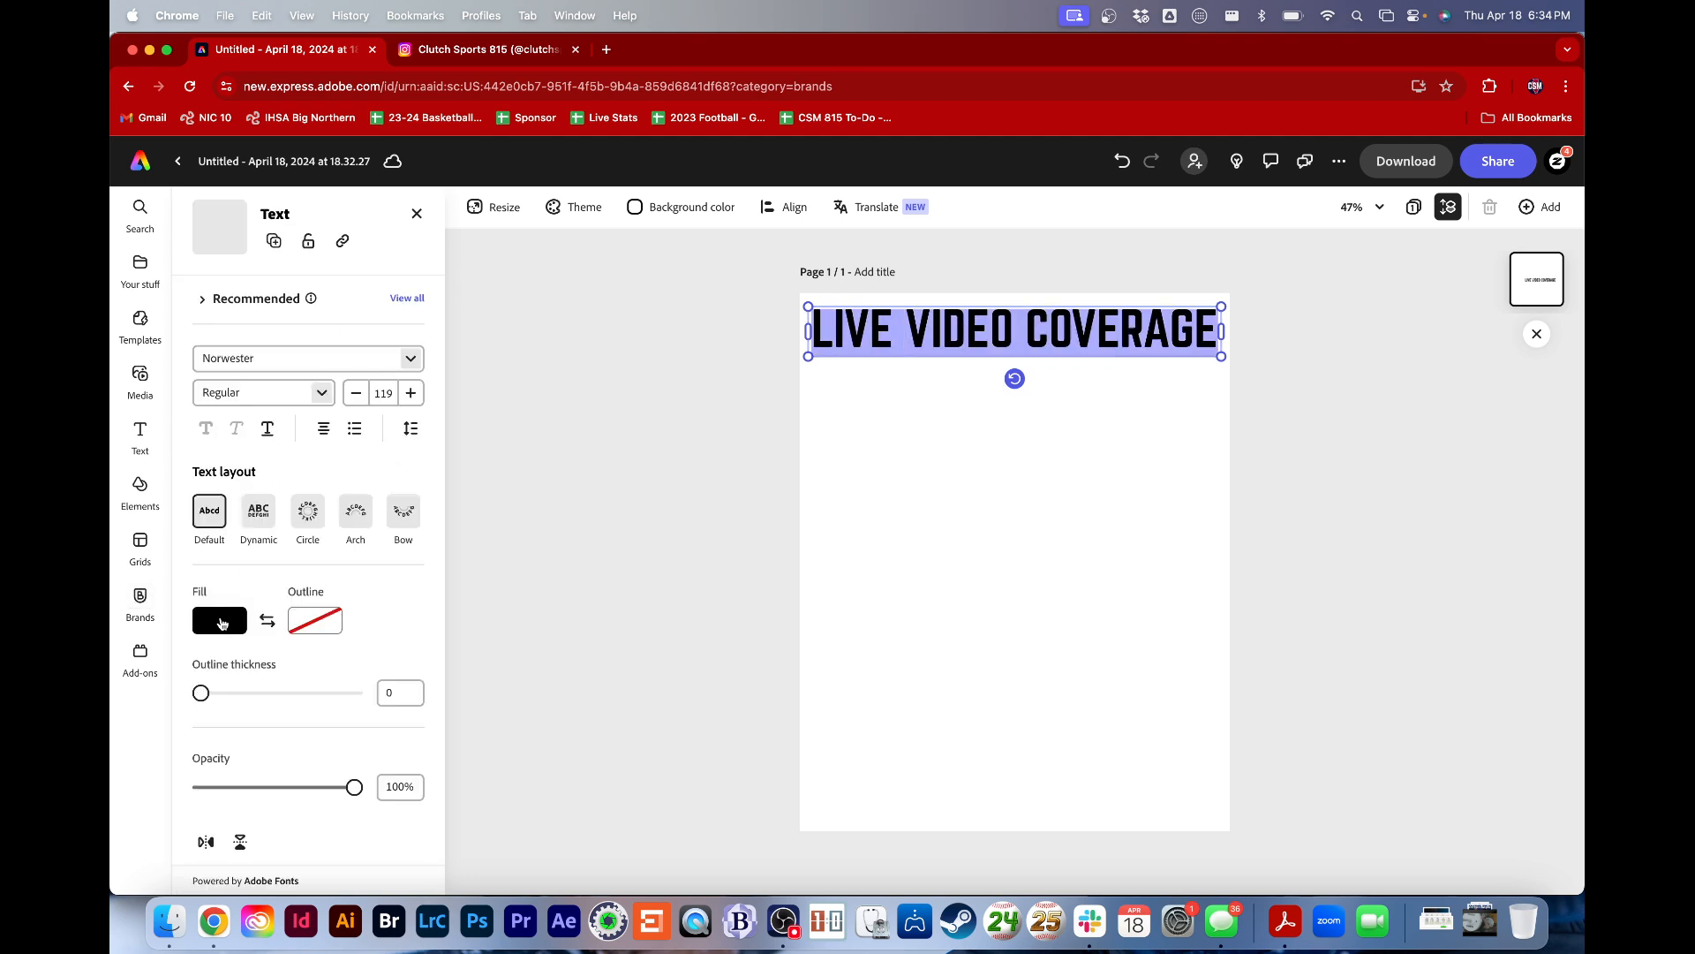
left_click(222, 623)
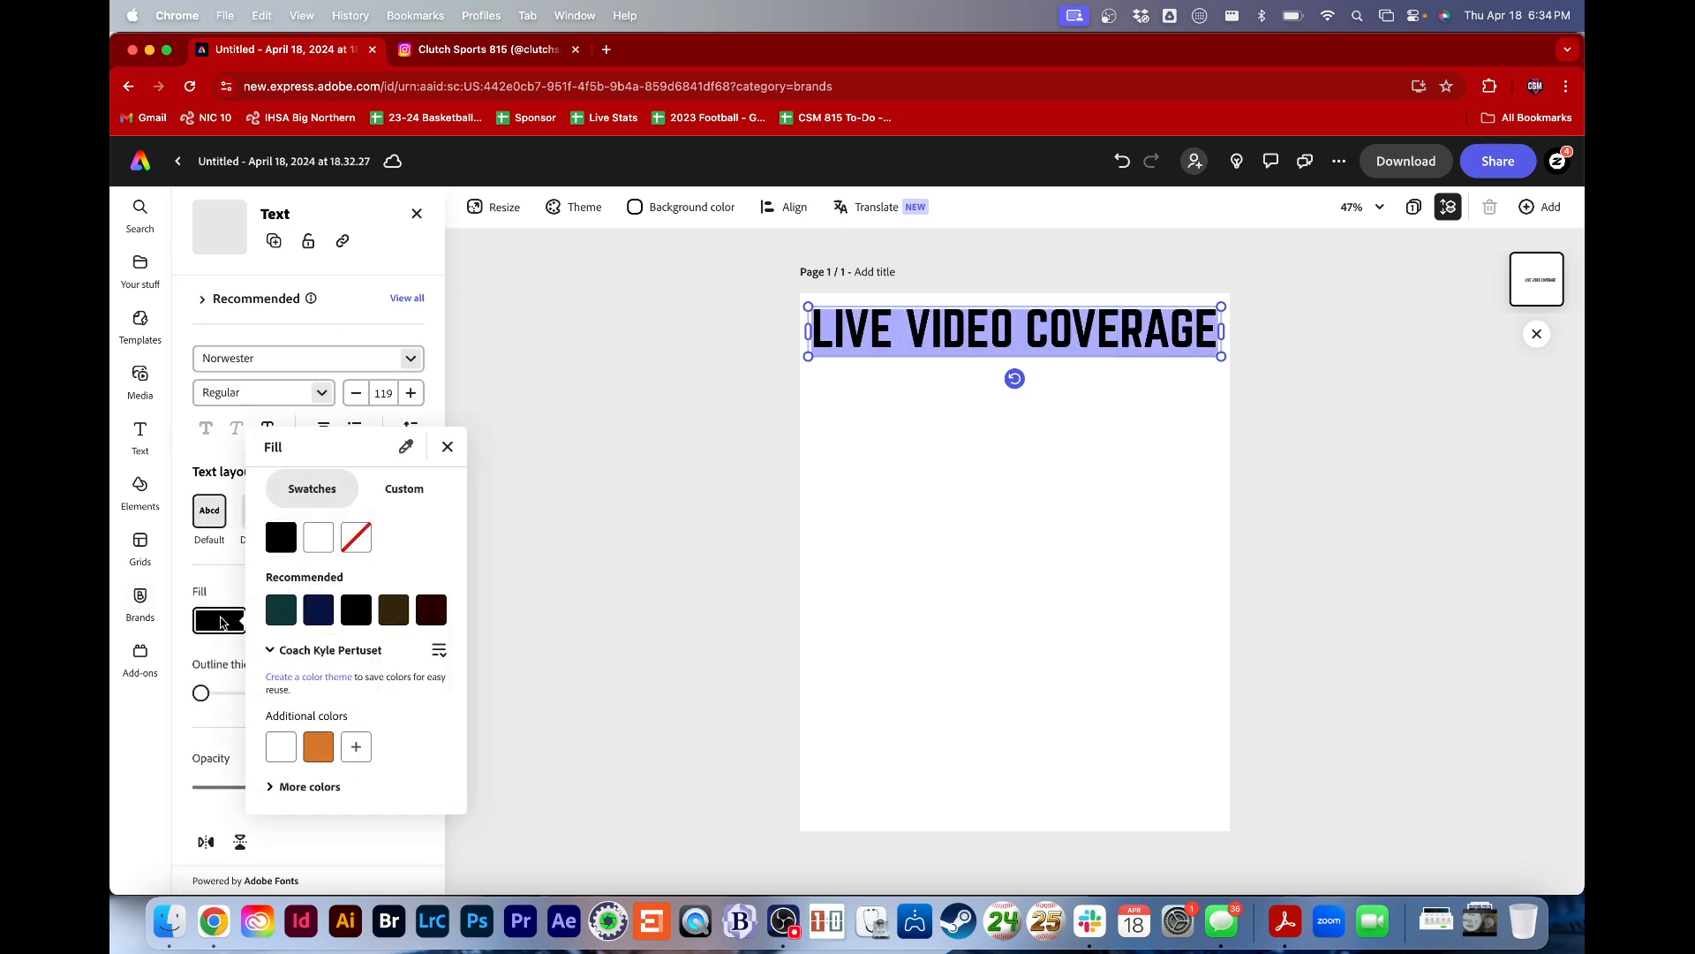
left_click(404, 488)
left_click(300, 488)
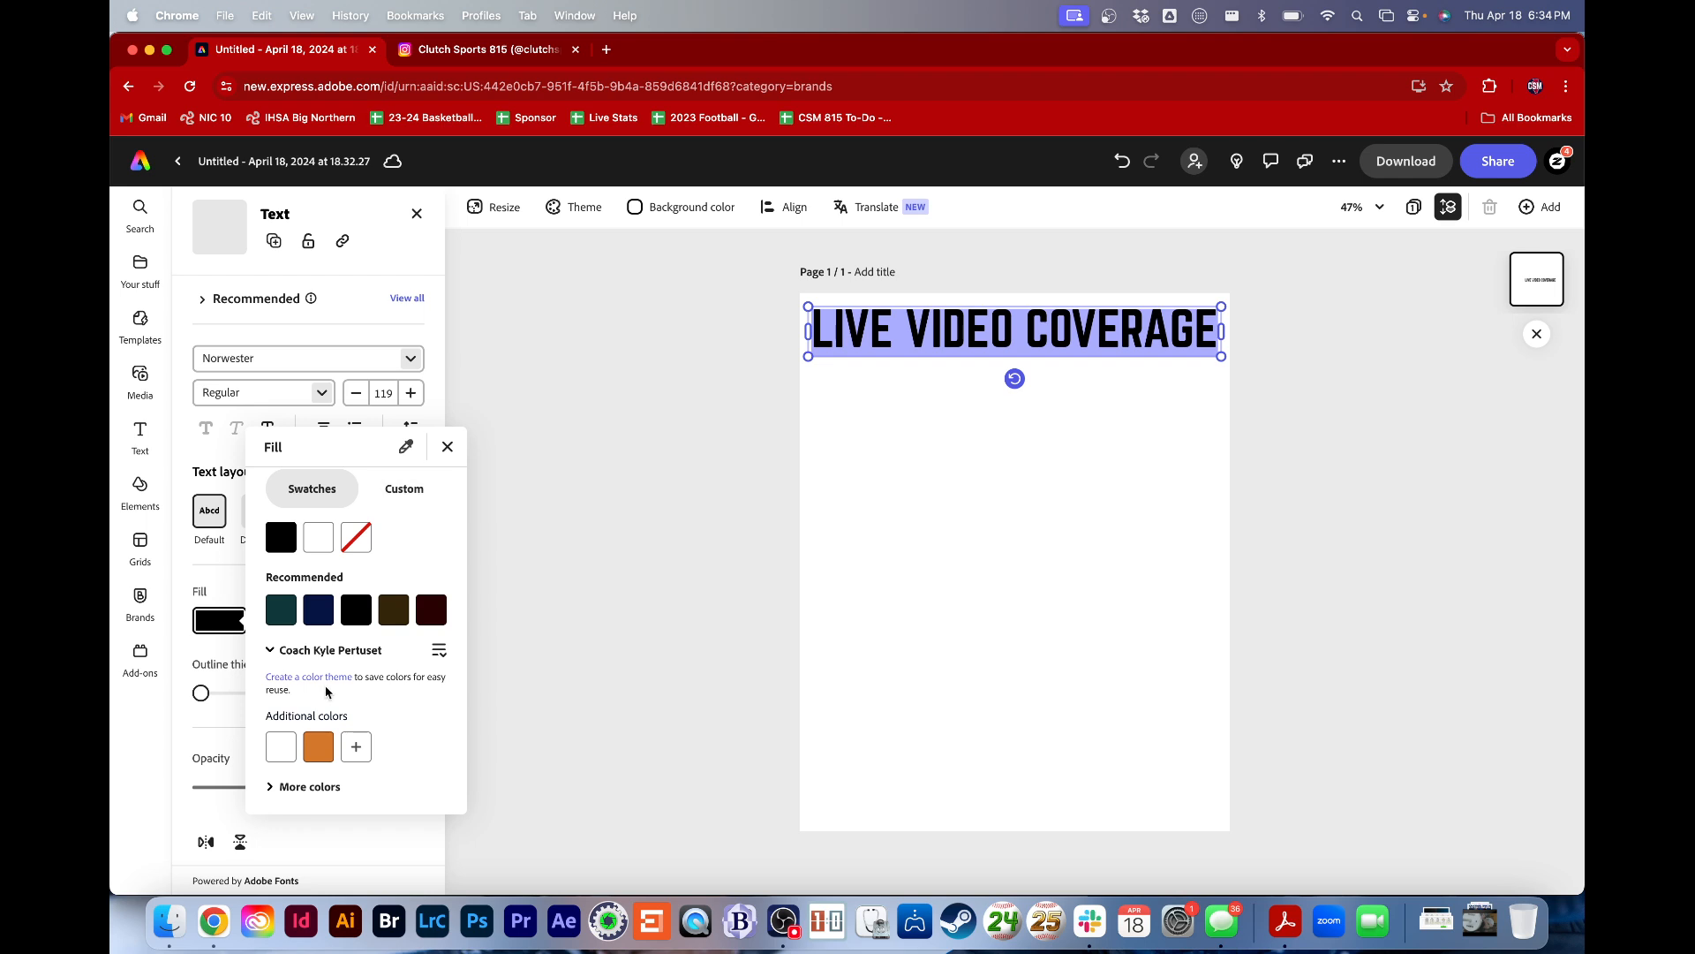
left_click(279, 793)
scroll(275, 796, "down", 5)
scroll(274, 797, "up", 5)
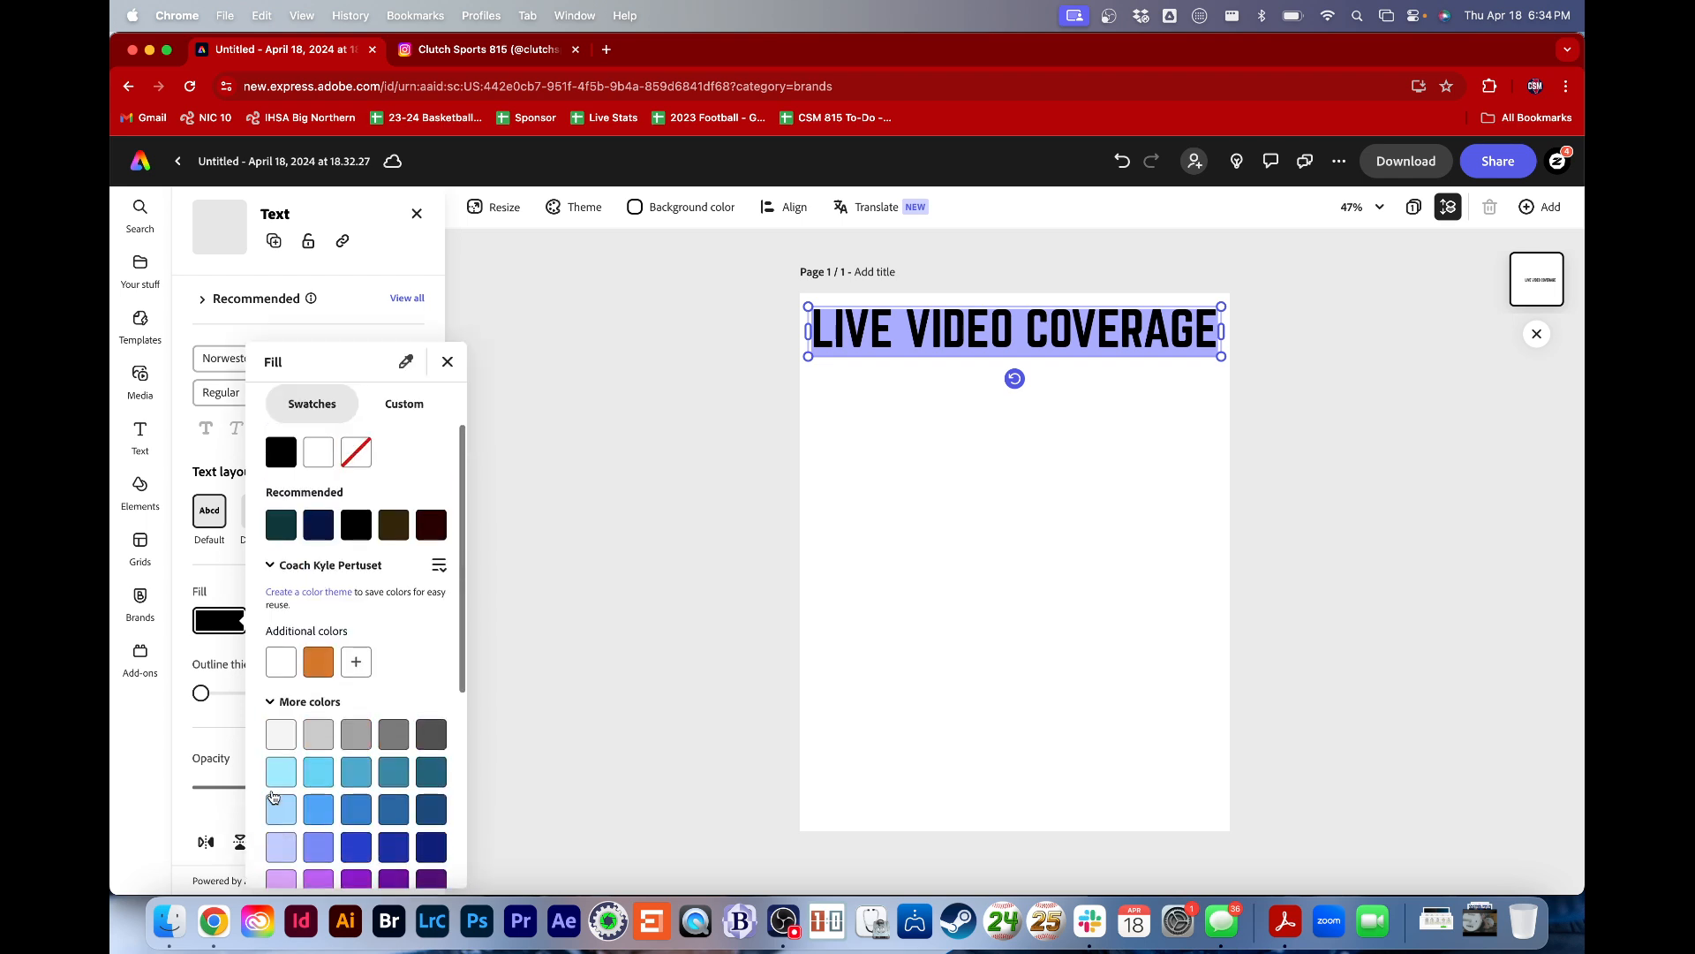
left_click(321, 523)
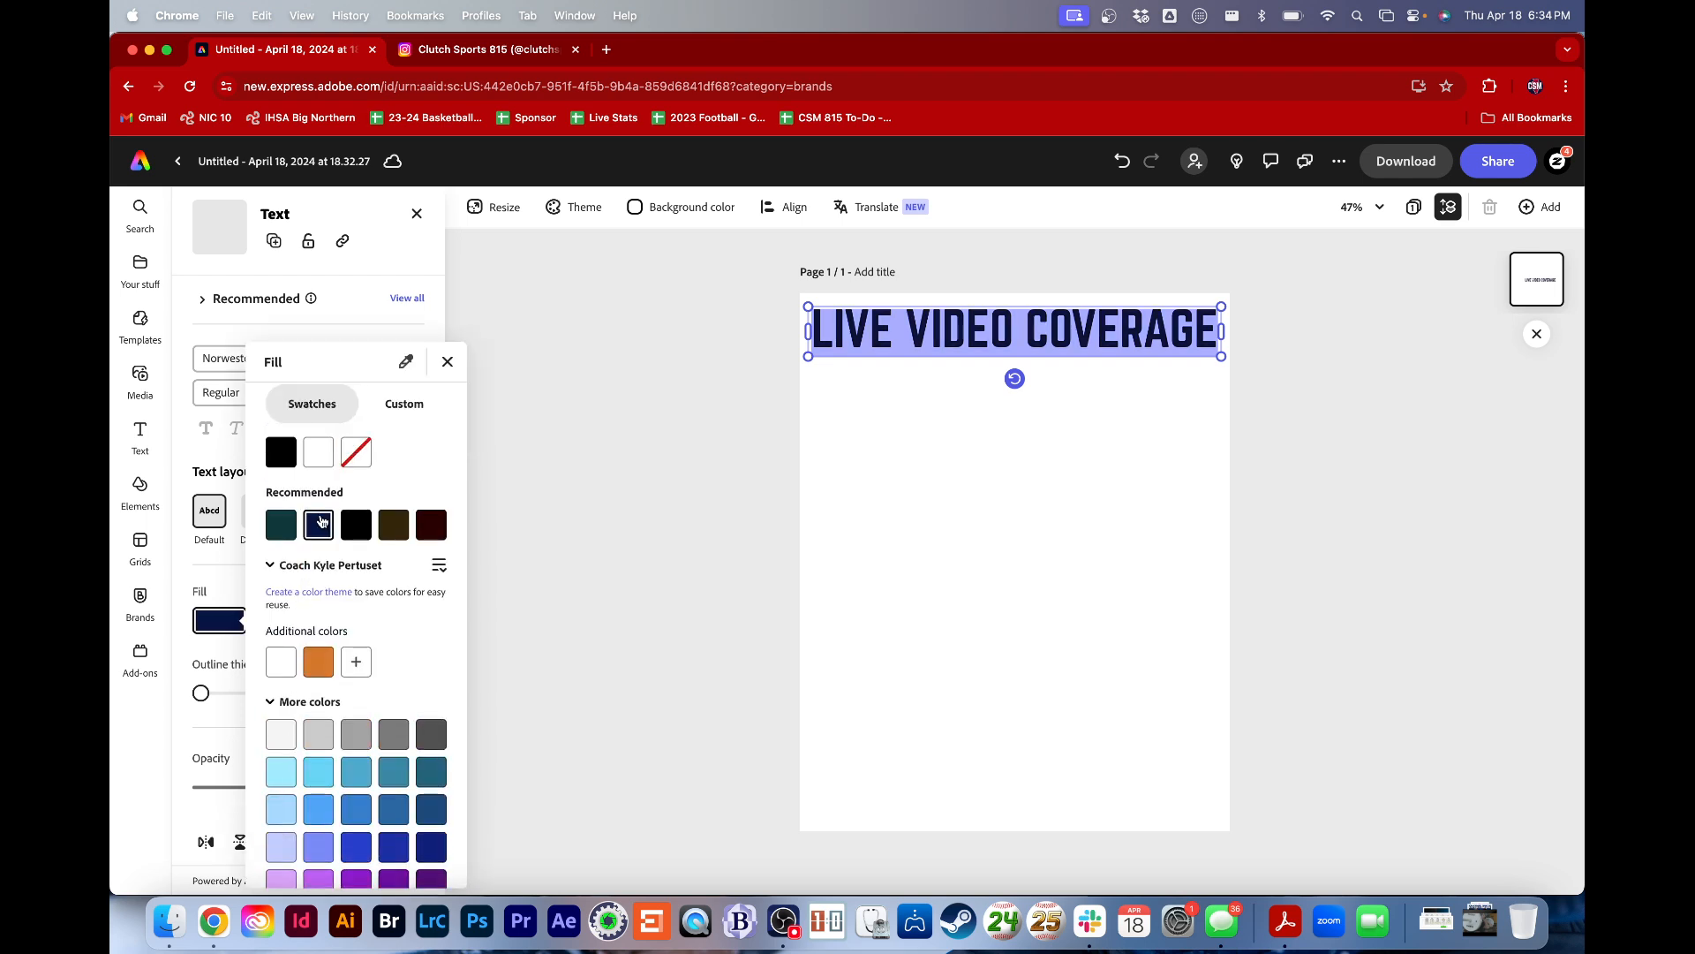
left_click(447, 361)
key("super+z")
left_click(1027, 458)
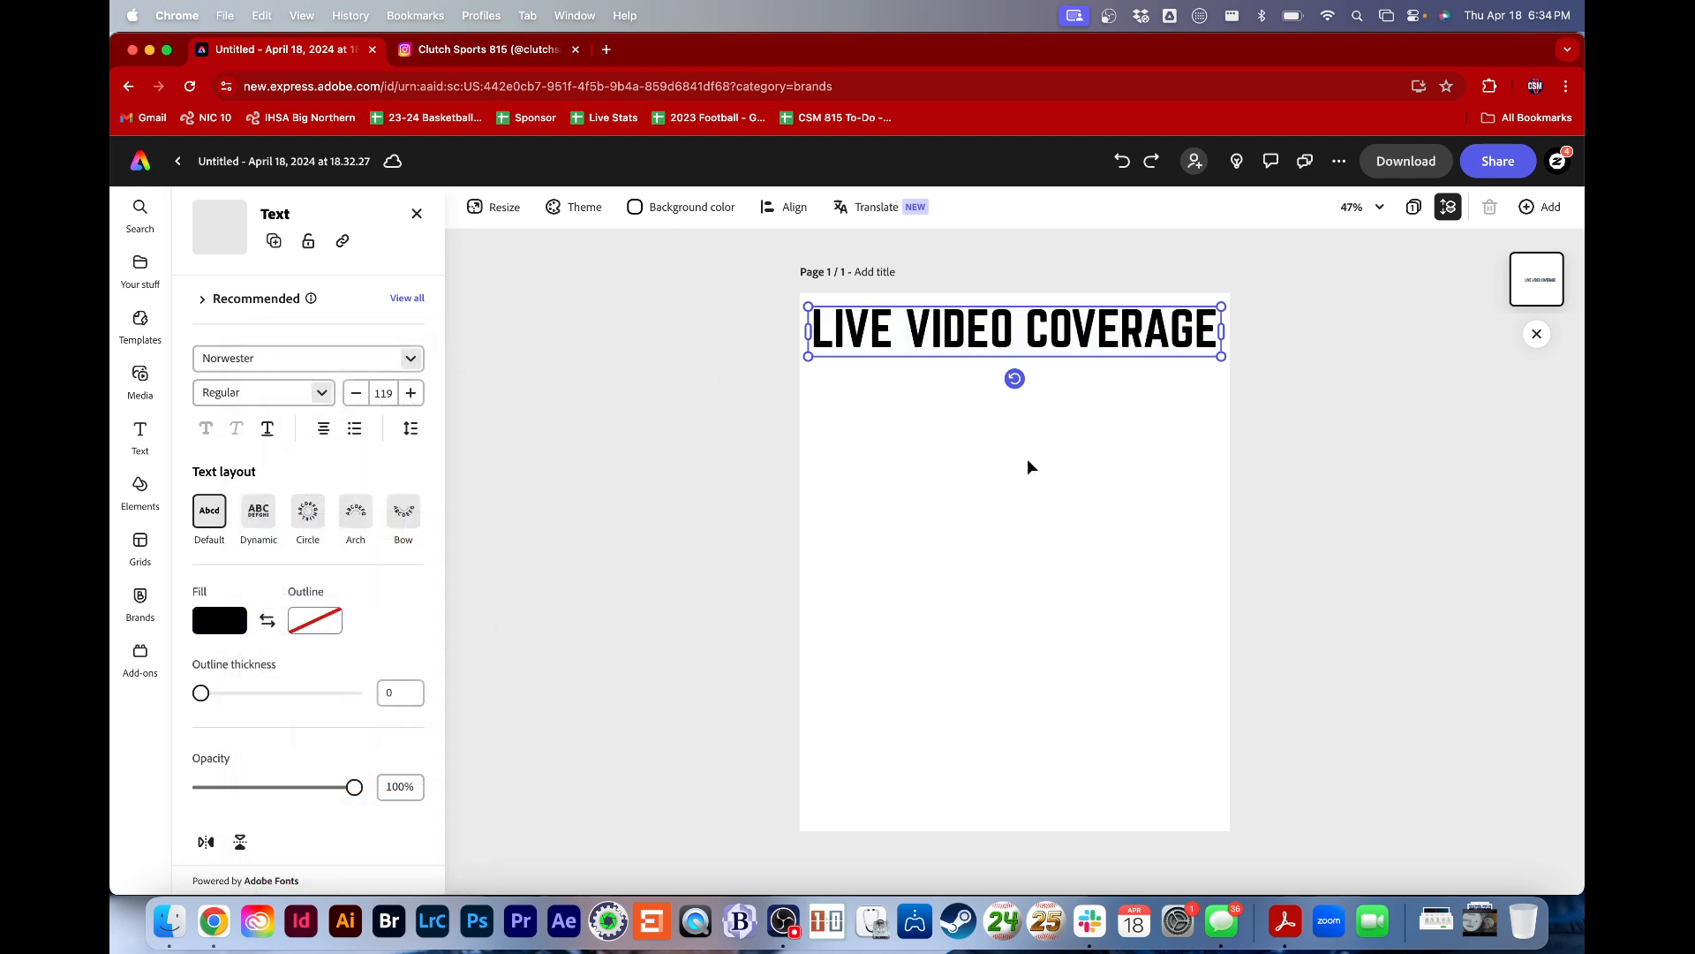
left_click(950, 354)
left_click(820, 295)
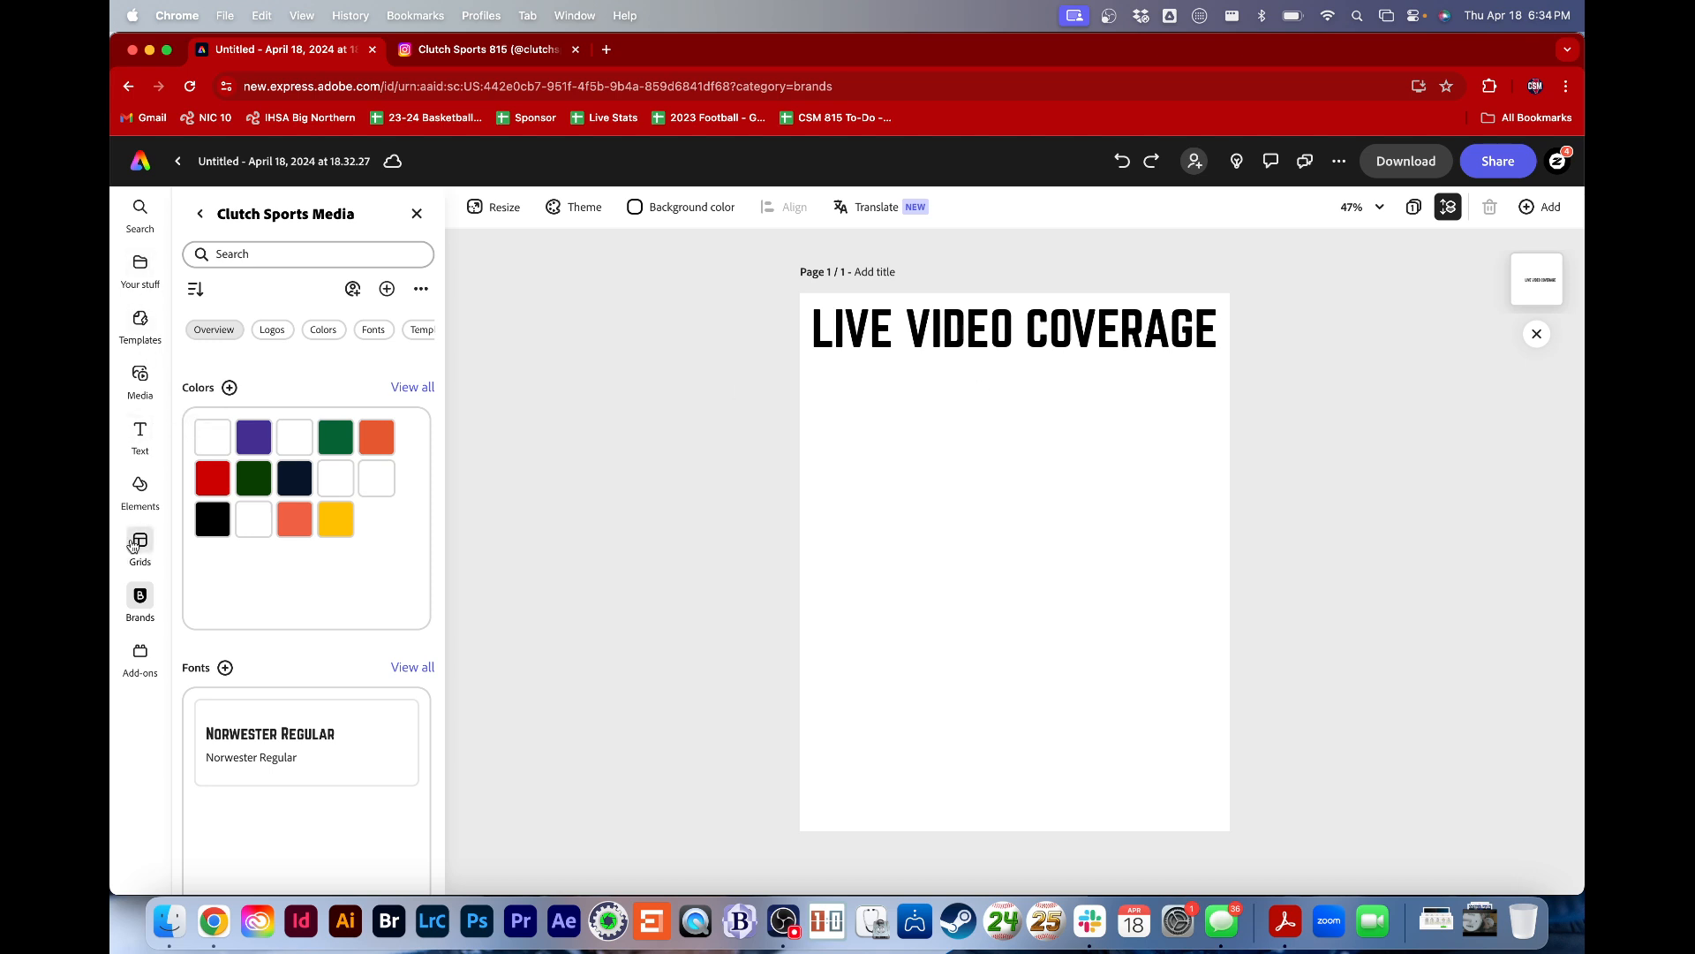
Add a solid rectangle covering the left half of the page, from just below the heading to the bottom edge
left_click(140, 487)
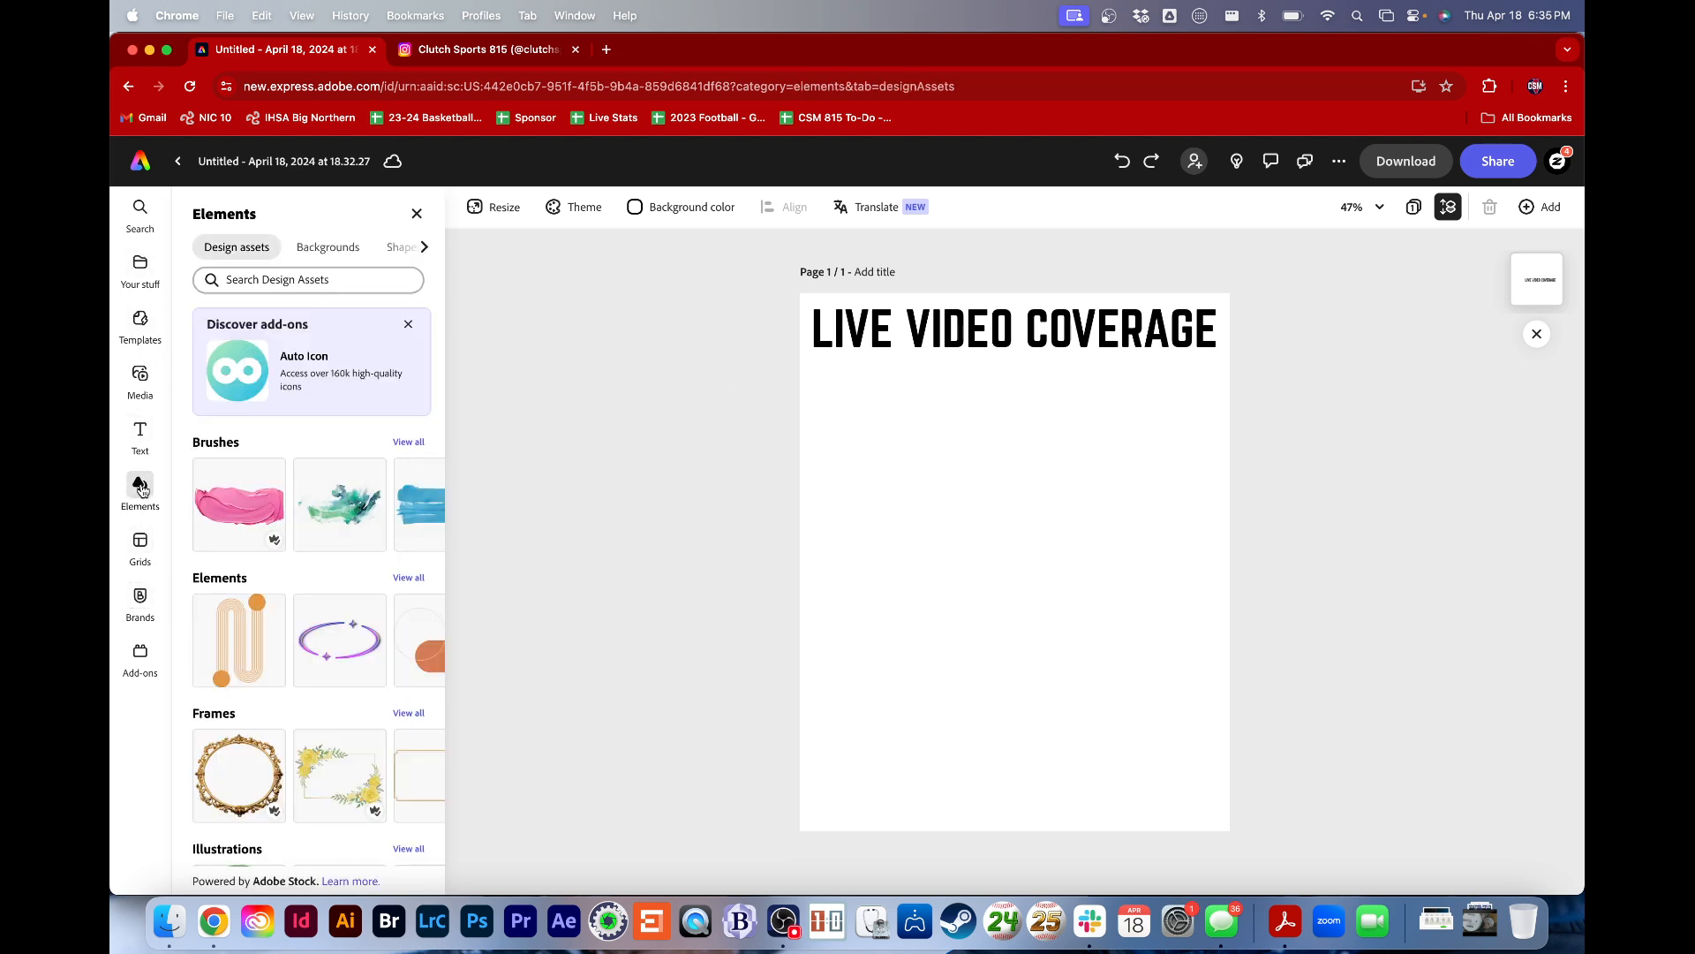
left_click(424, 246)
left_click(343, 246)
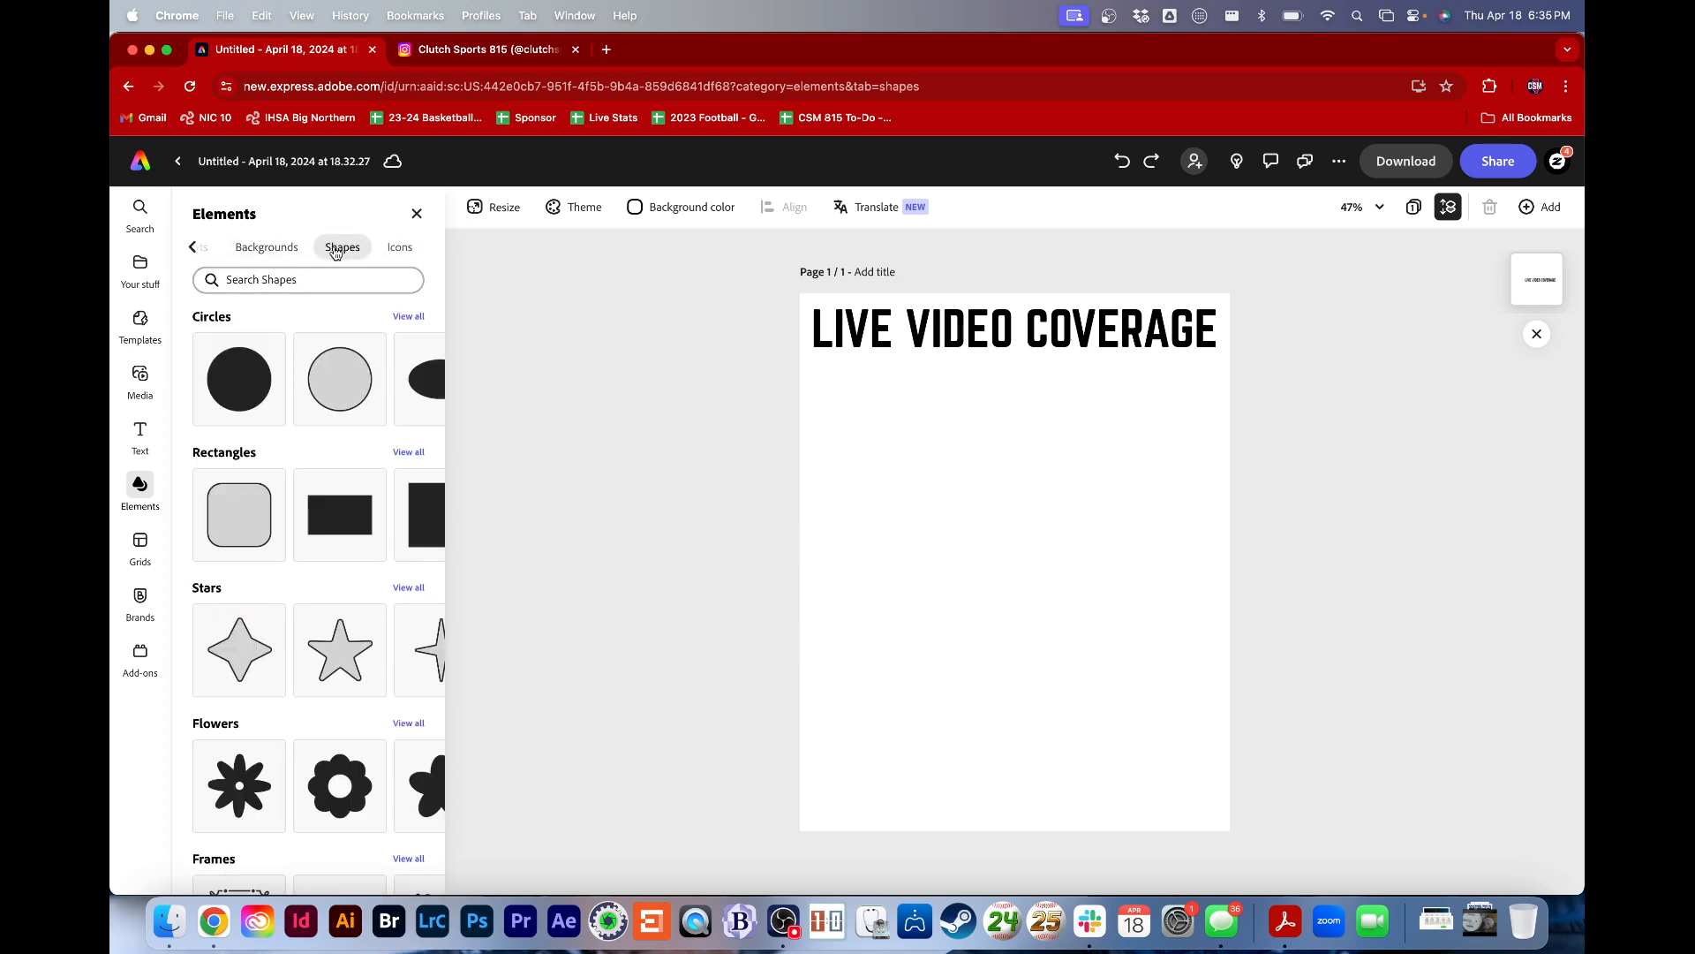
left_click(331, 528)
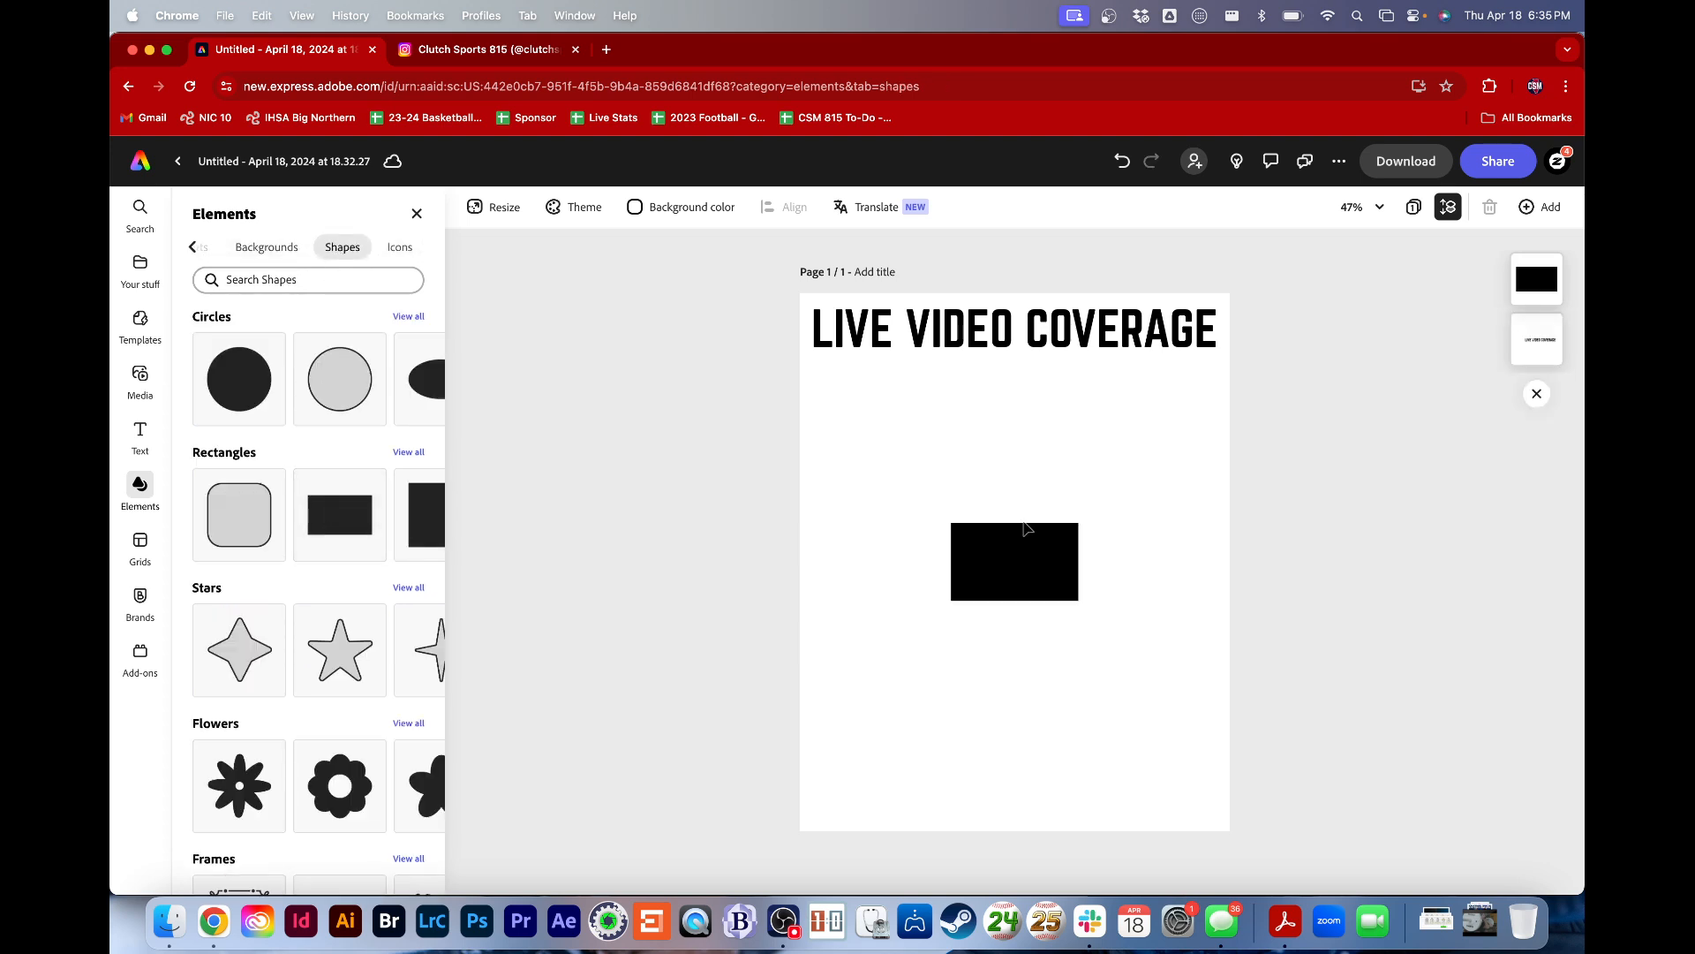
left_click_drag(1023, 582, 963, 596)
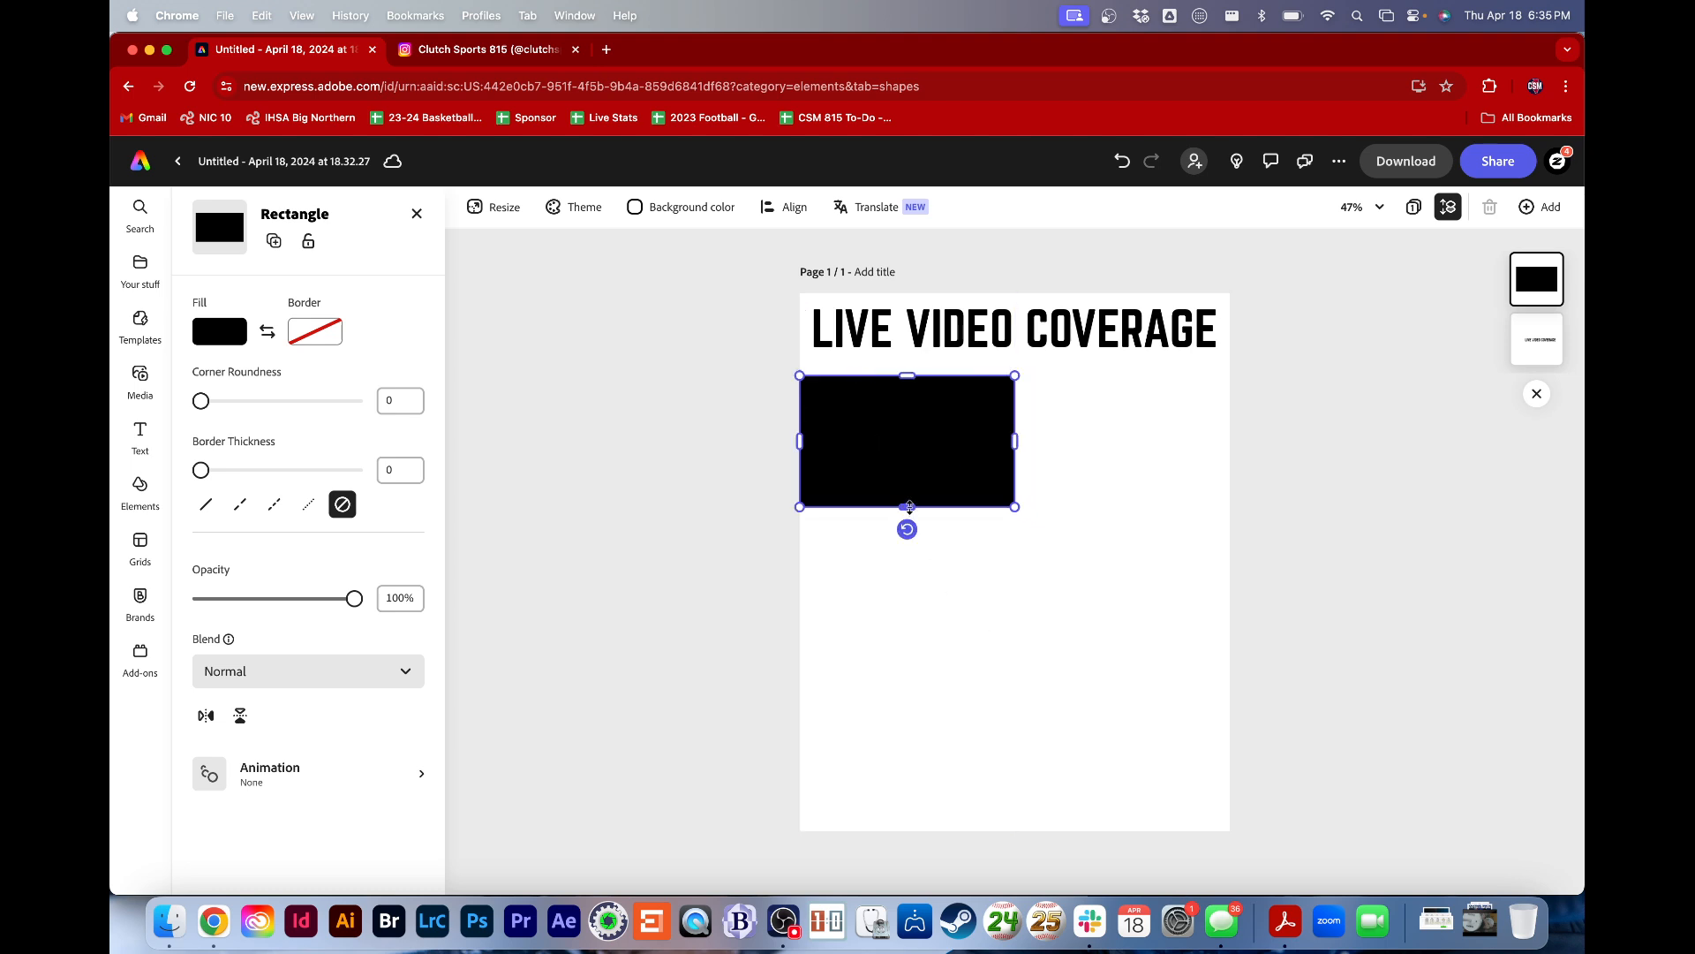
left_click_drag(909, 507, 897, 660)
left_click_drag(898, 664, 886, 830)
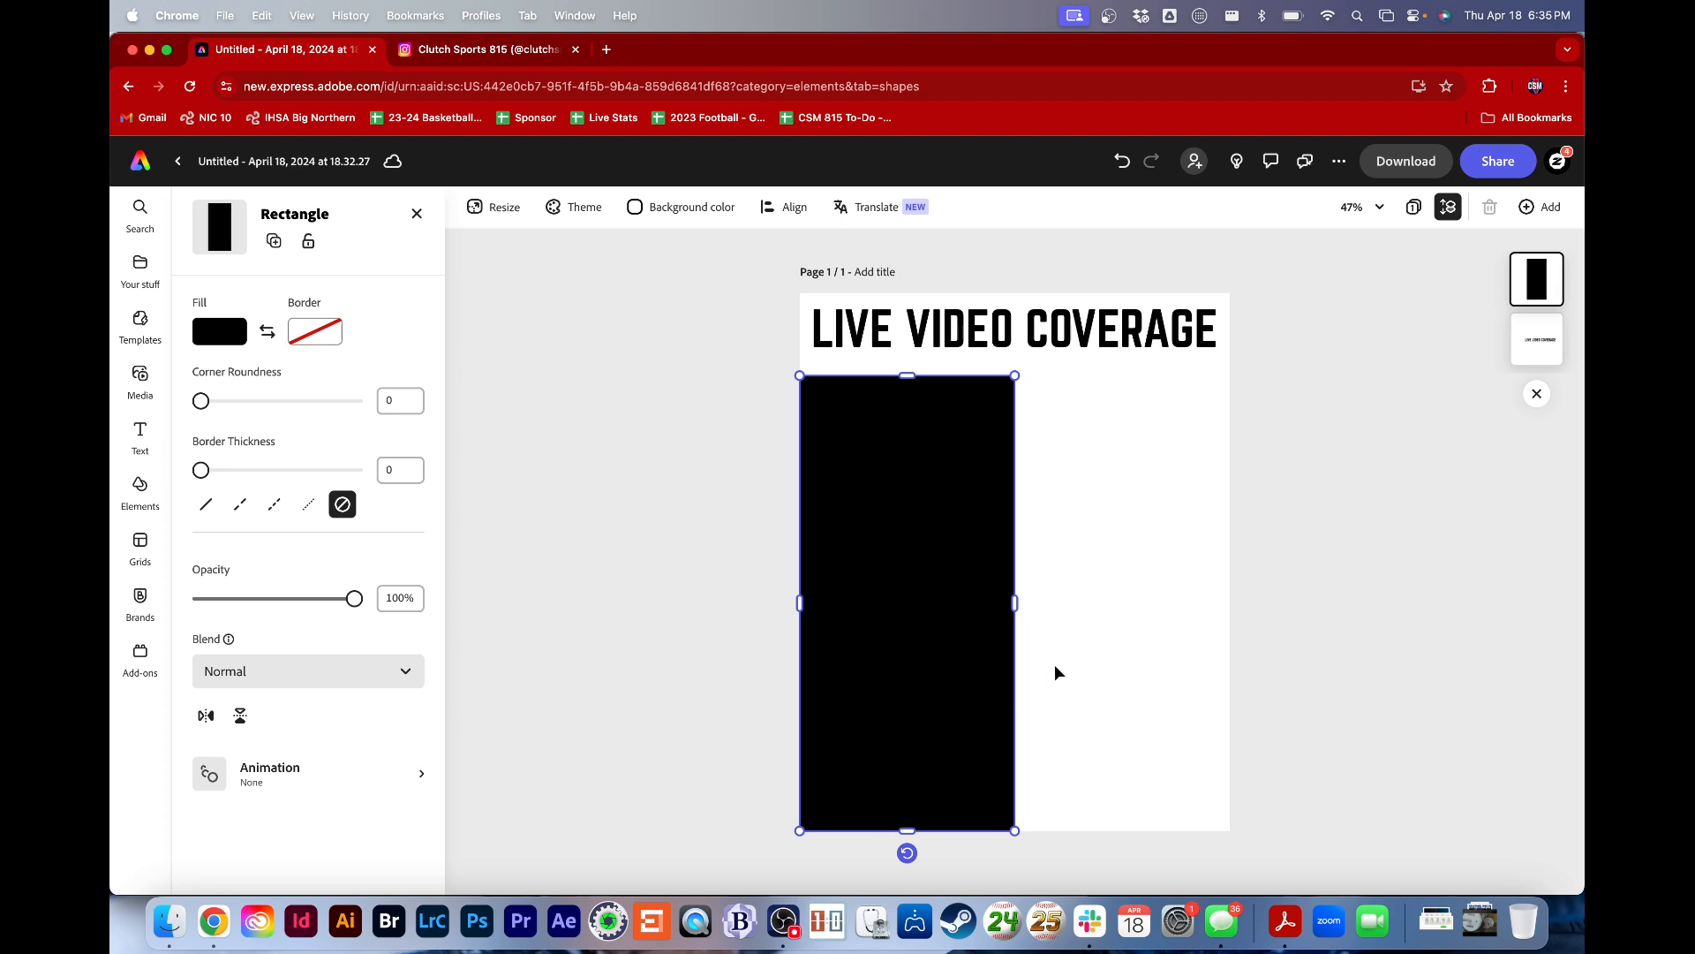
Add the rectangle's black fill to the library's additional colors and look through the further fill swatches
left_click(1056, 669)
left_click(927, 606)
left_click(223, 332)
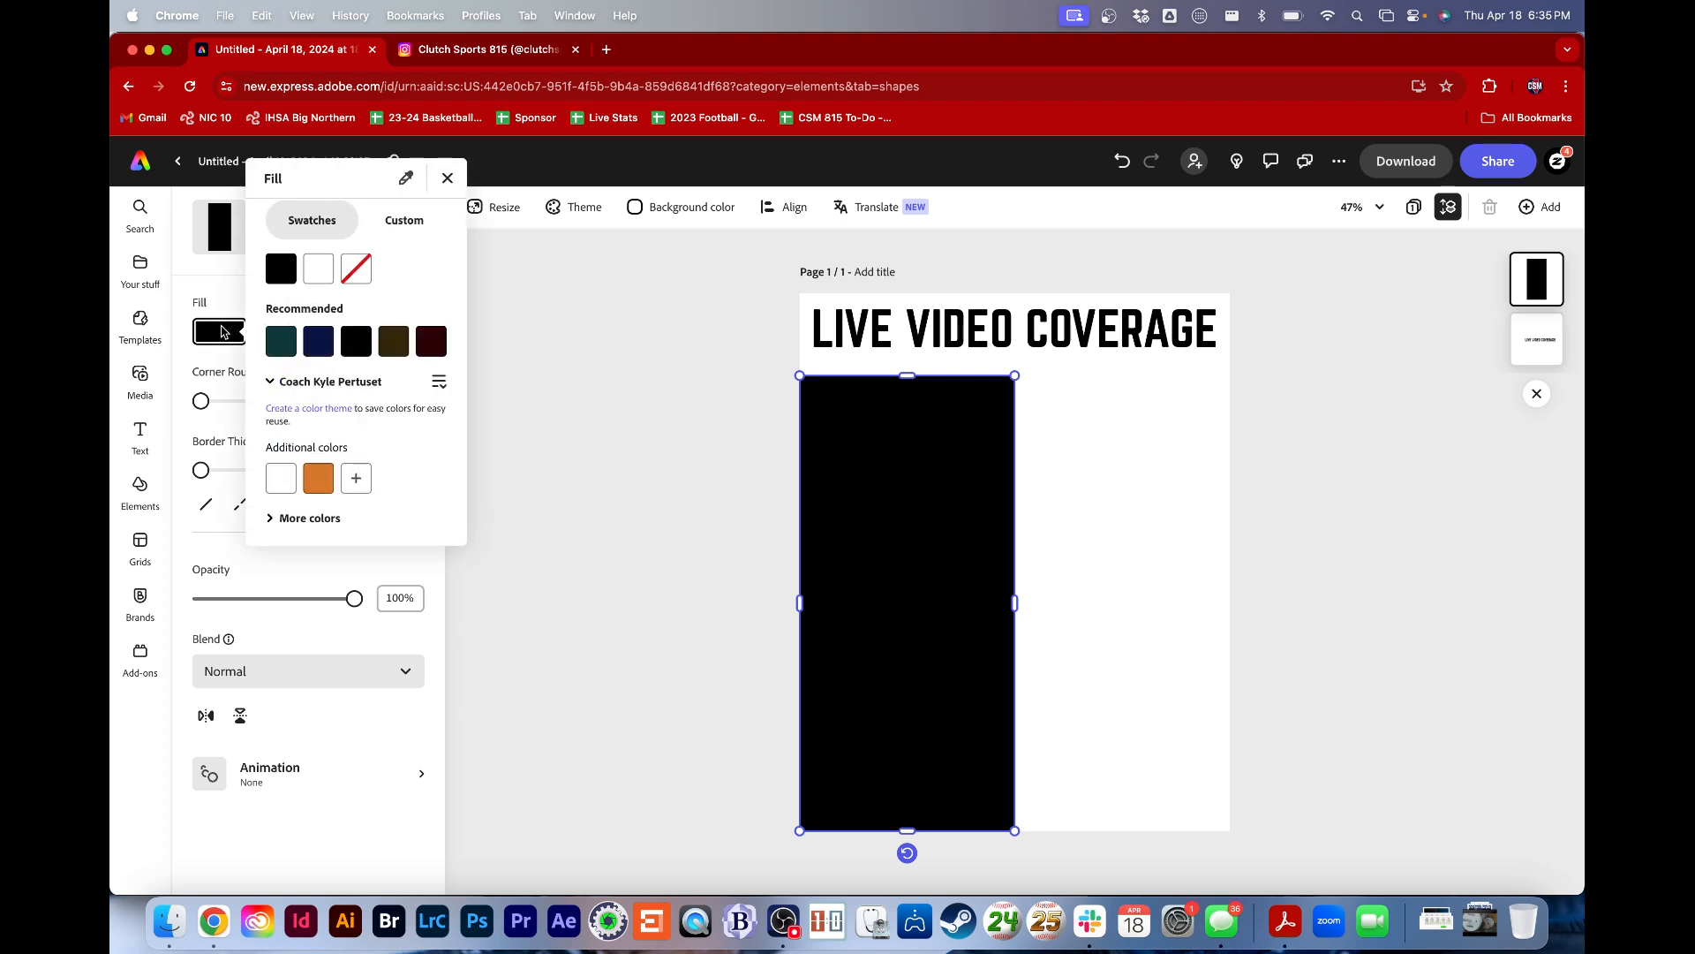
left_click(357, 479)
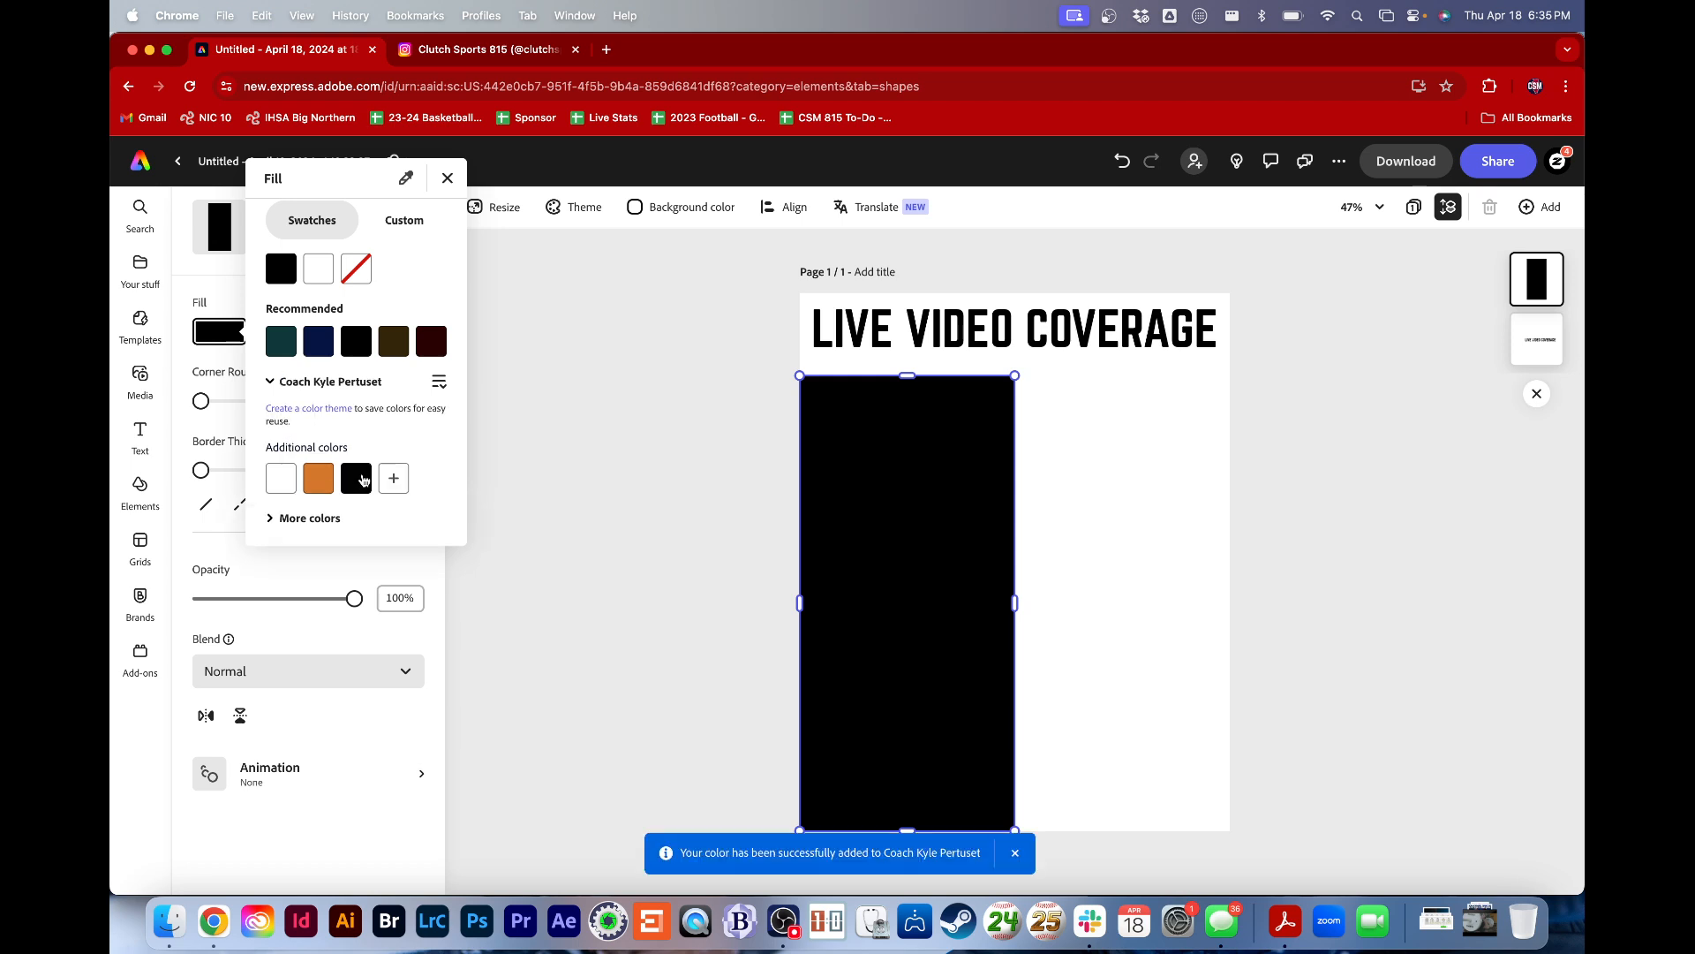
left_click(310, 519)
scroll(319, 575, "down", 5)
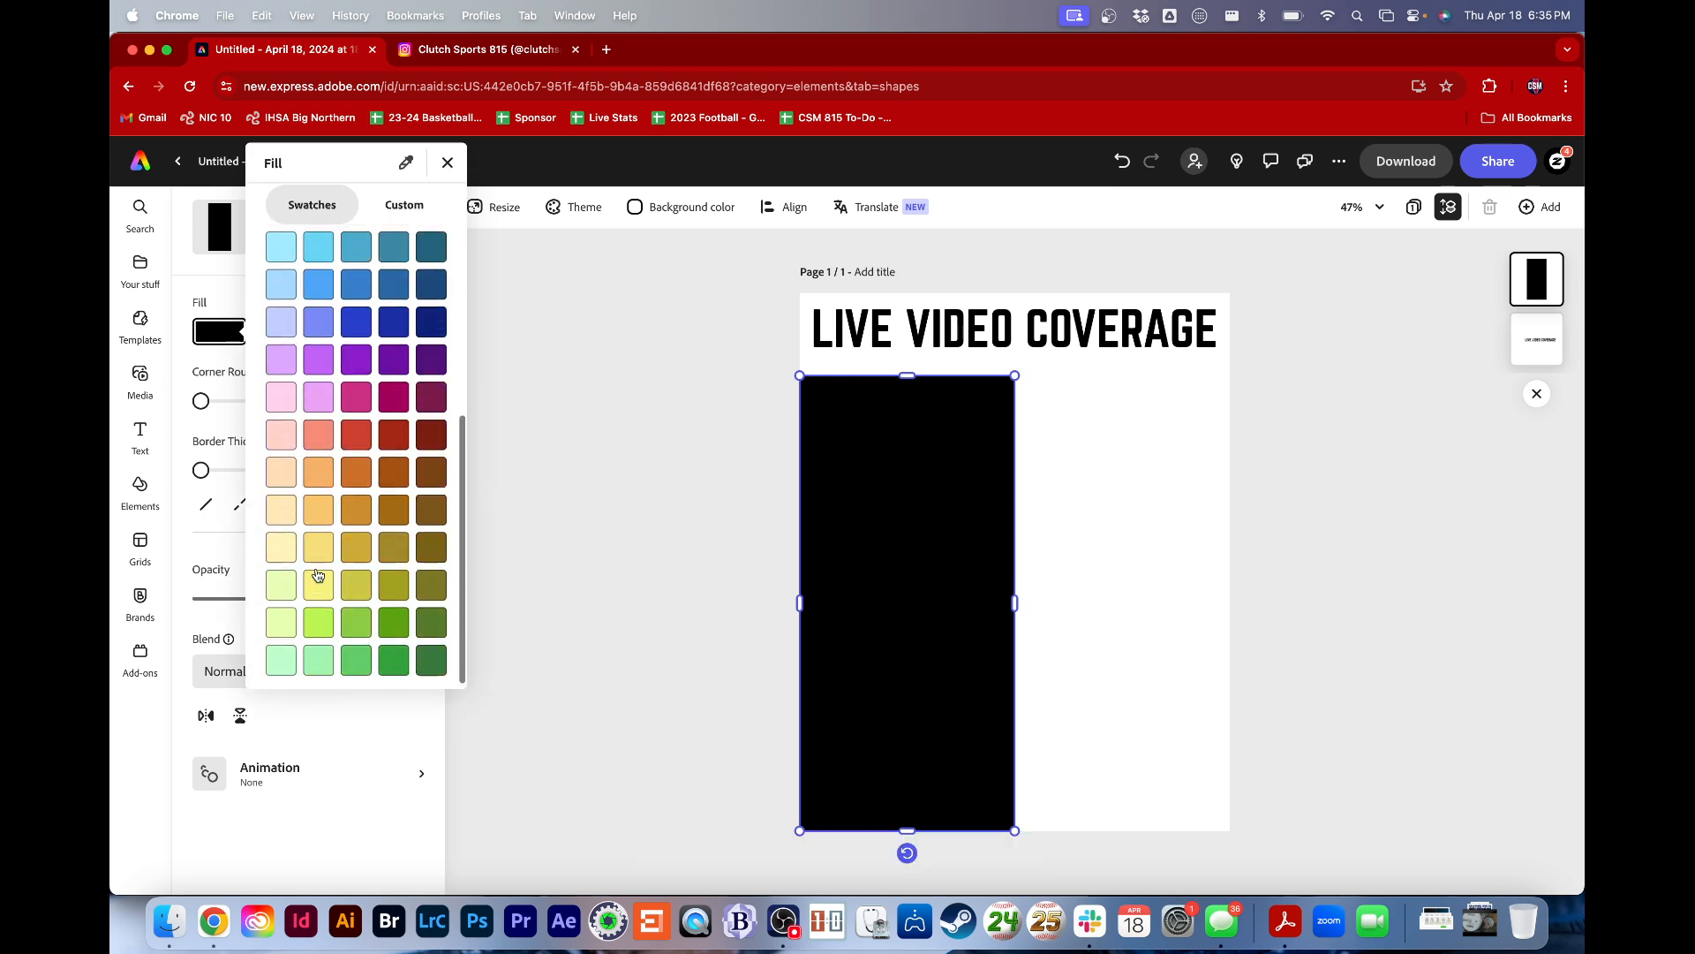
scroll(318, 575, "up", 5)
Give the rectangle a custom dark purple fill, #48217A
left_click(406, 209)
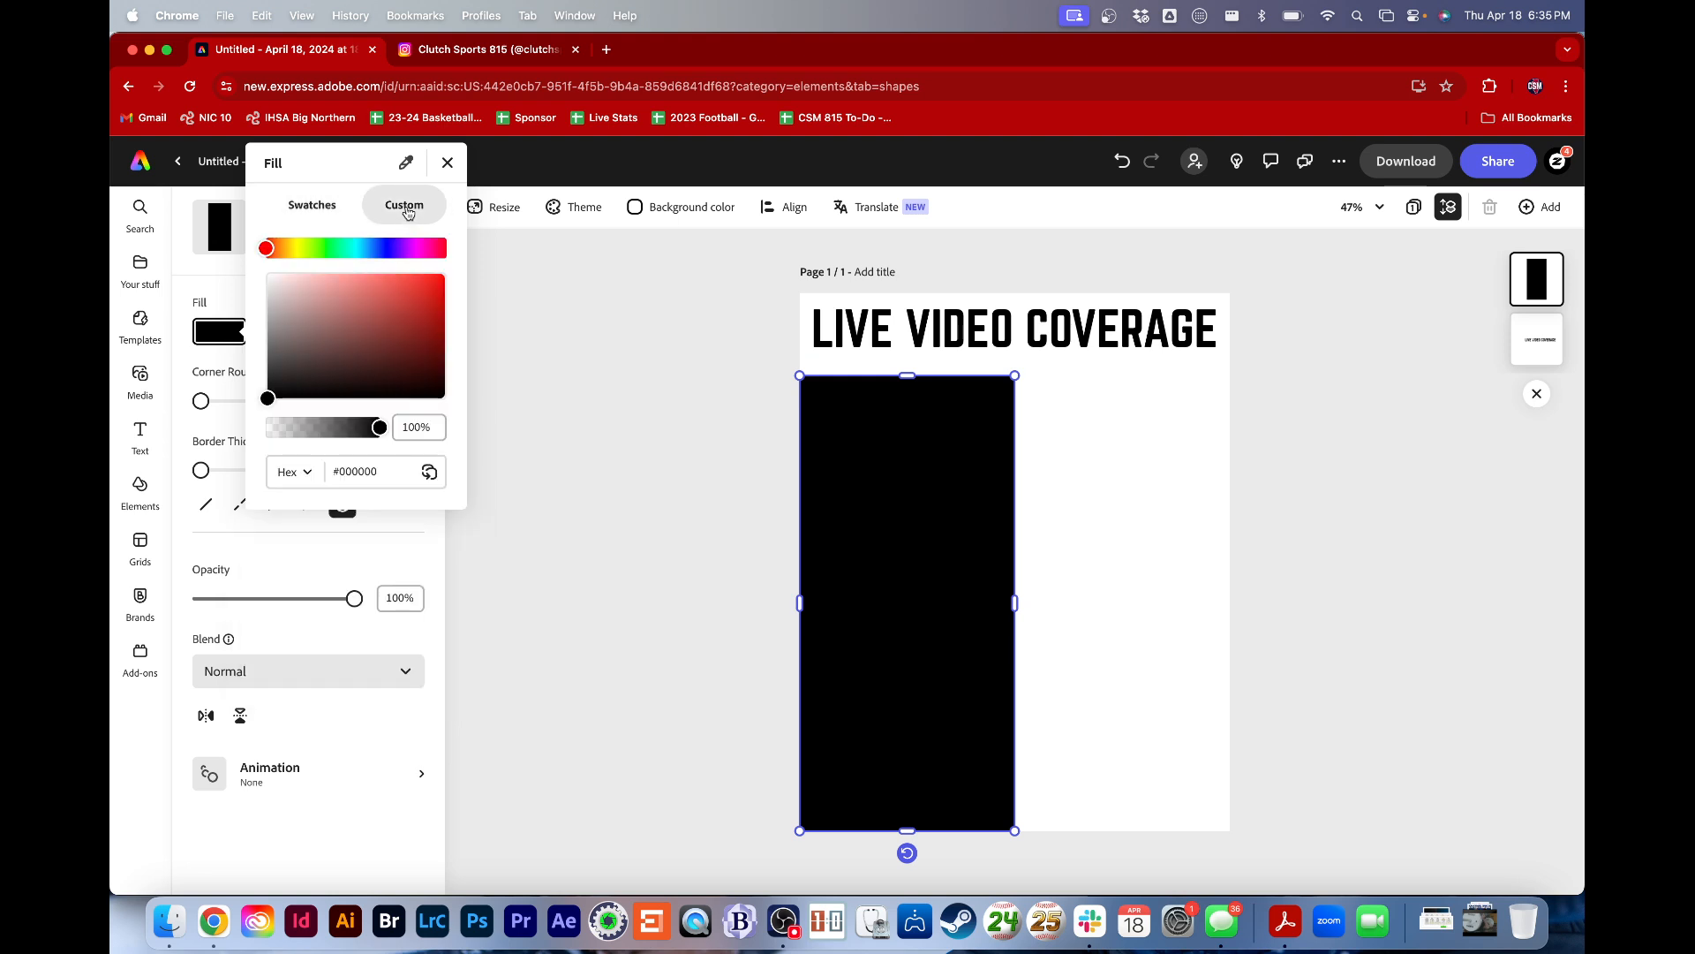
left_click(394, 251)
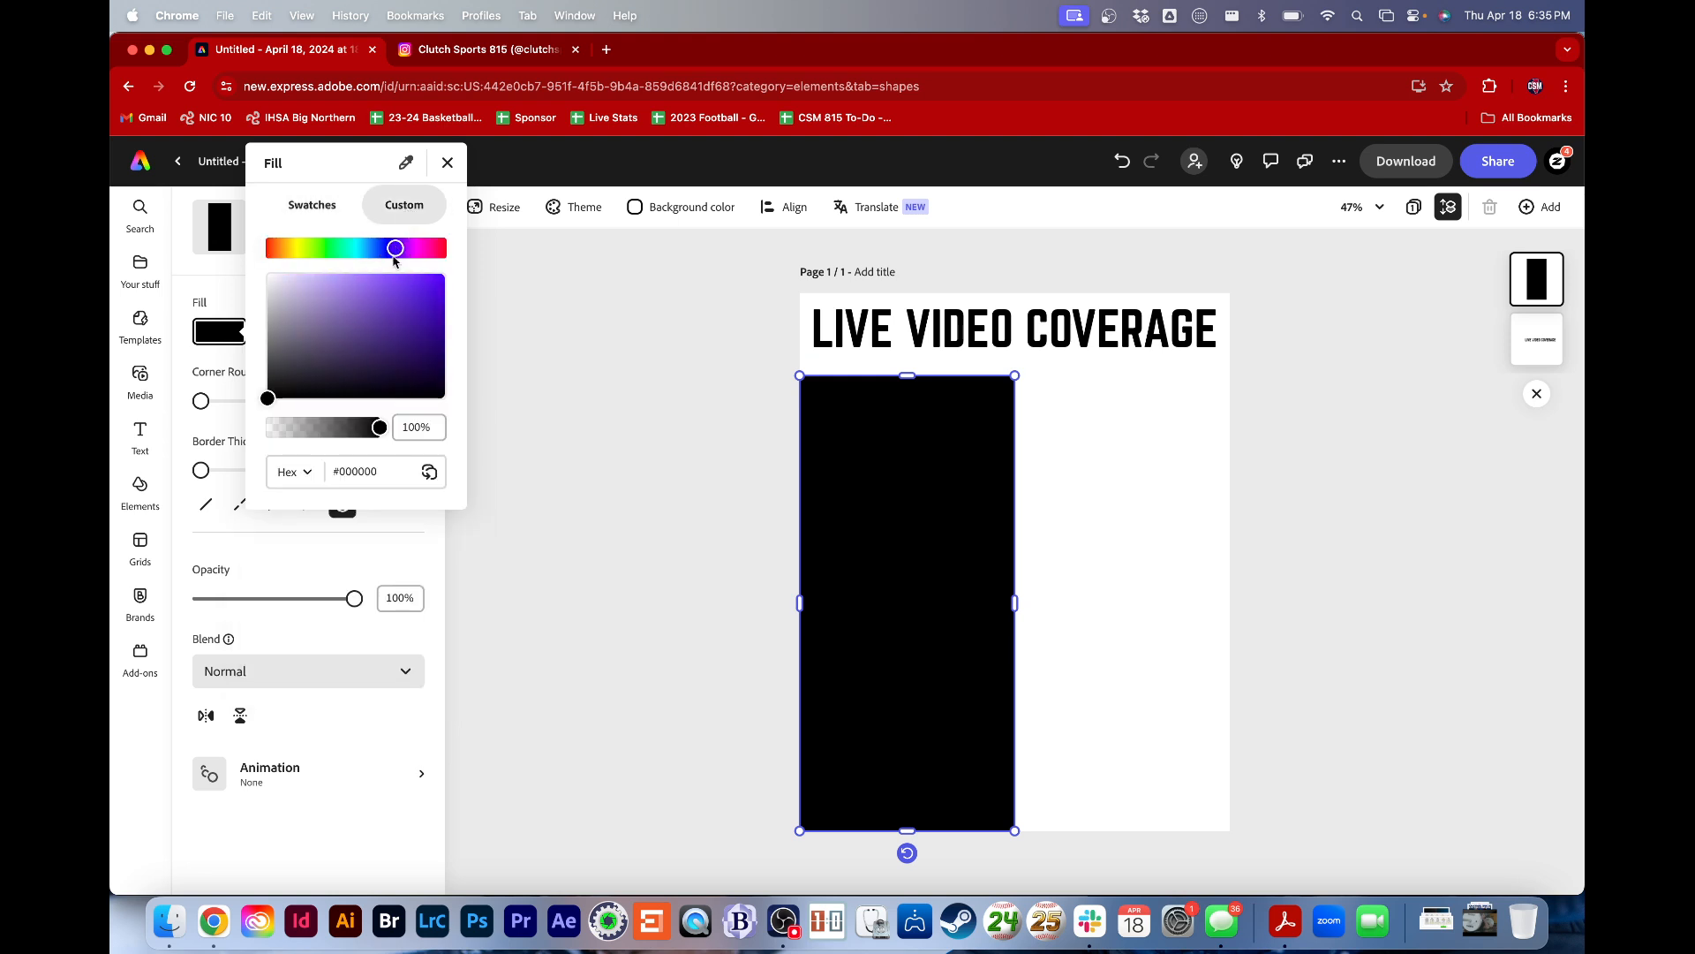
left_click_drag(343, 354, 451, 334)
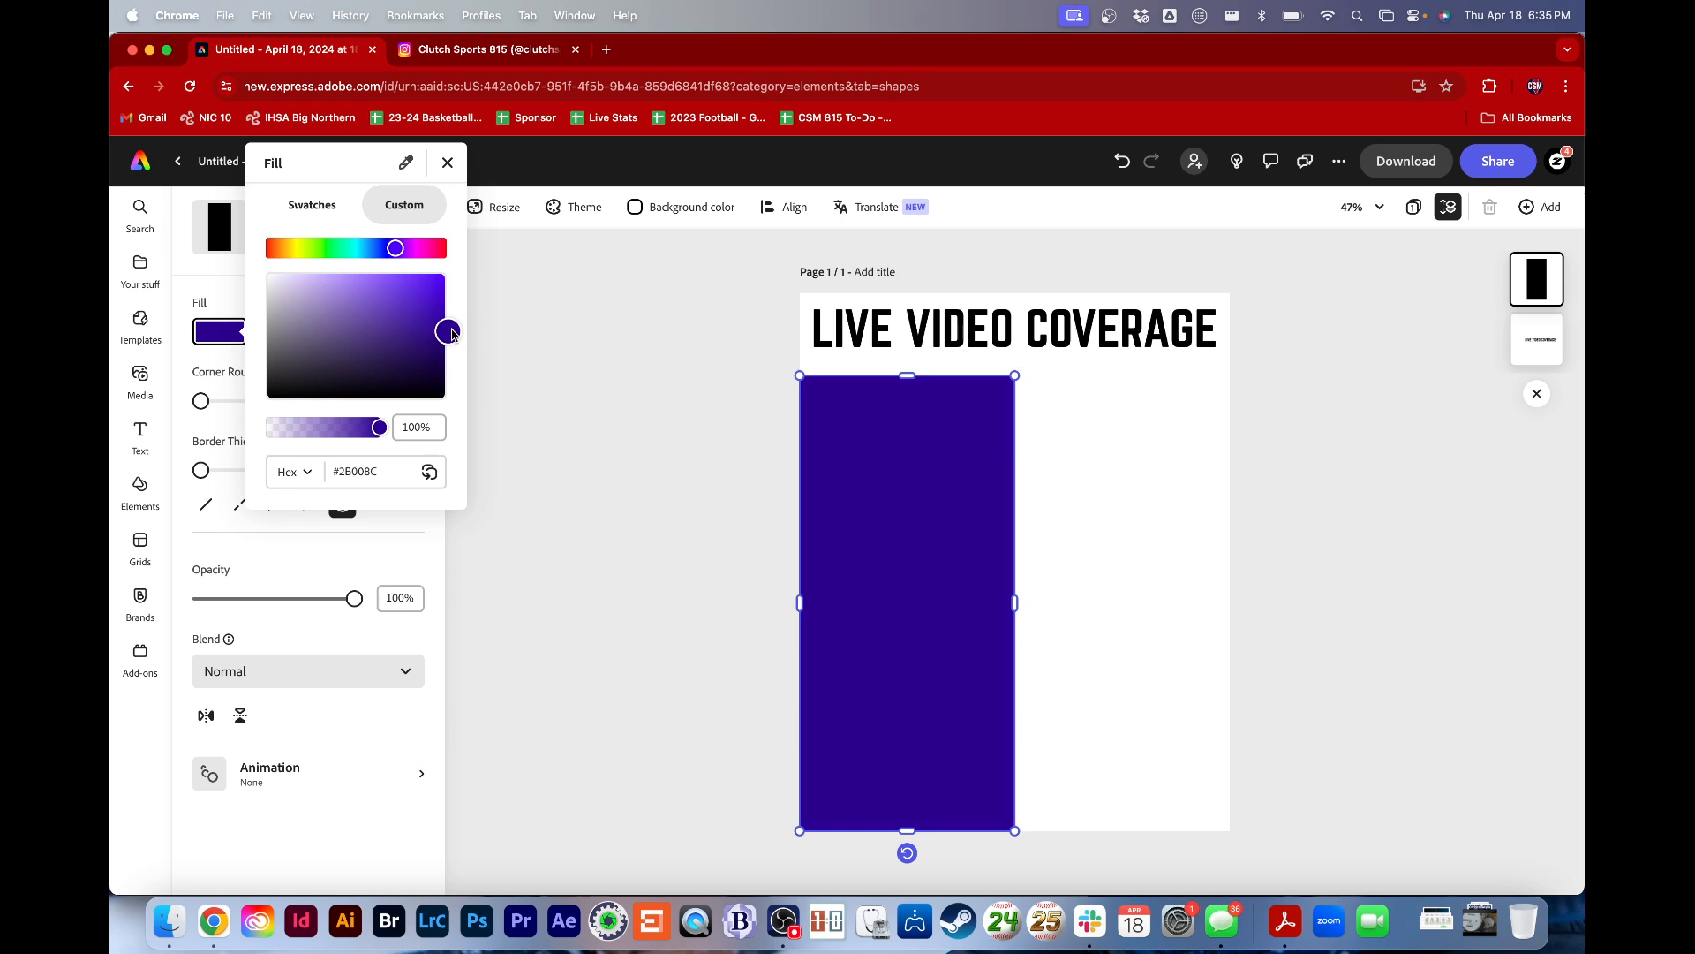
left_click_drag(395, 253, 400, 250)
left_click(417, 336)
left_click(400, 341)
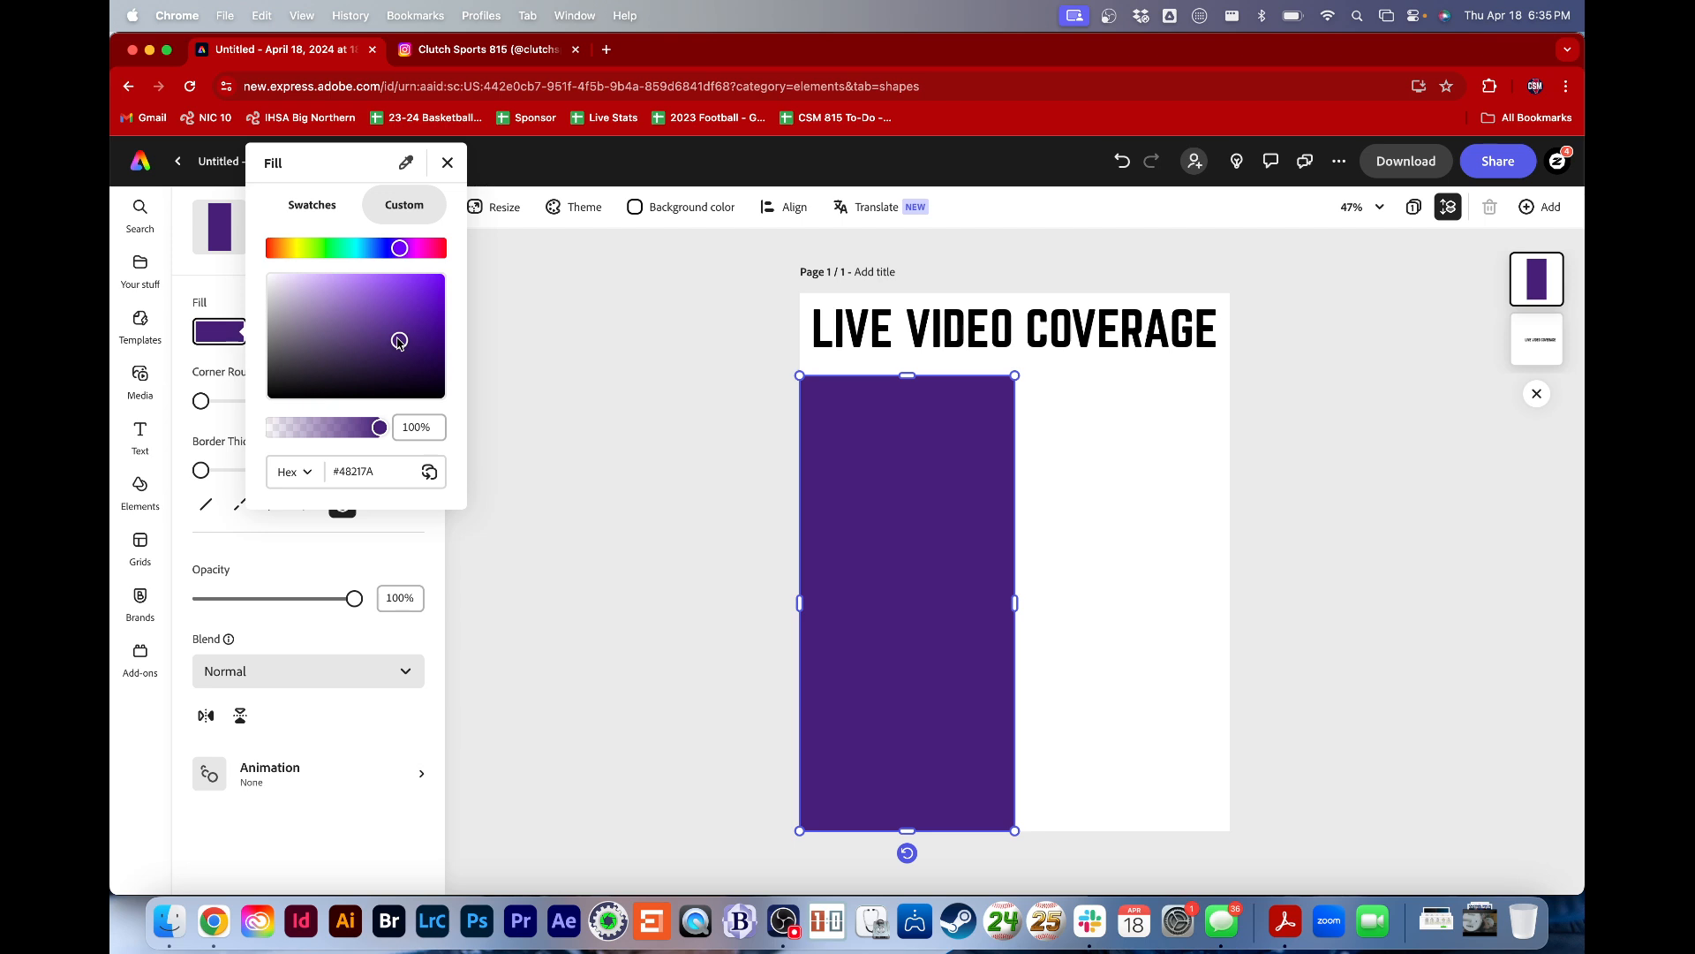
left_click(447, 163)
left_click(585, 560)
Duplicate the purple rectangle and place the copy beside it so it covers the right half of the page
left_click(943, 538)
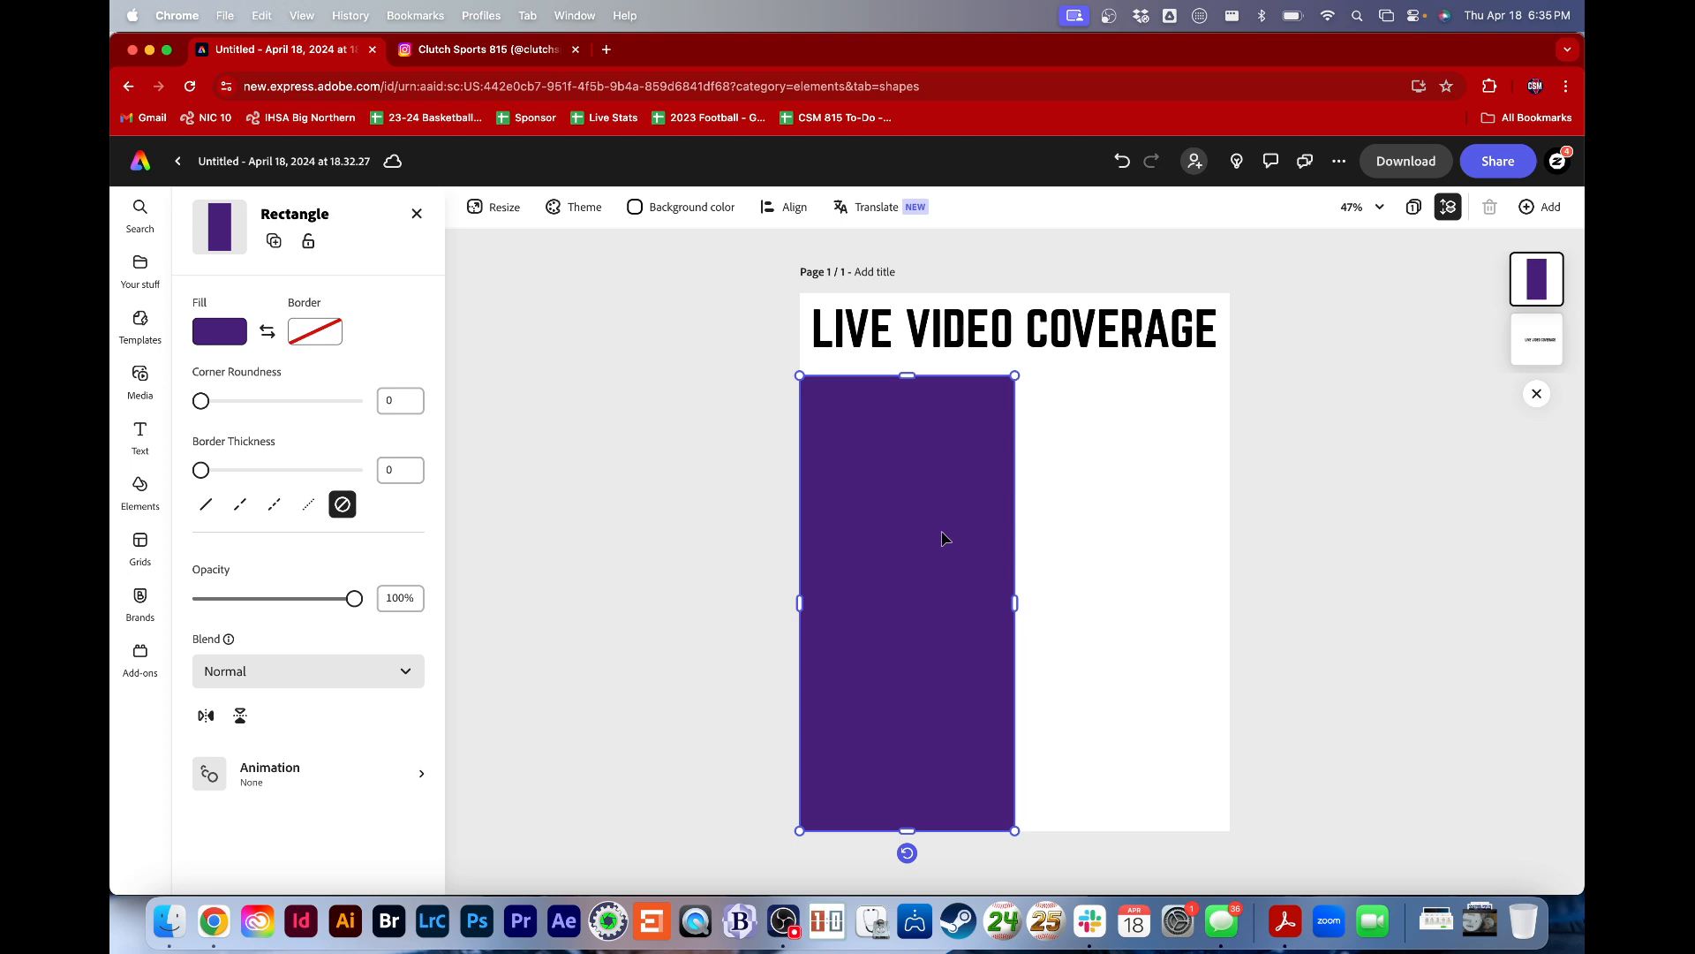
key("super+d")
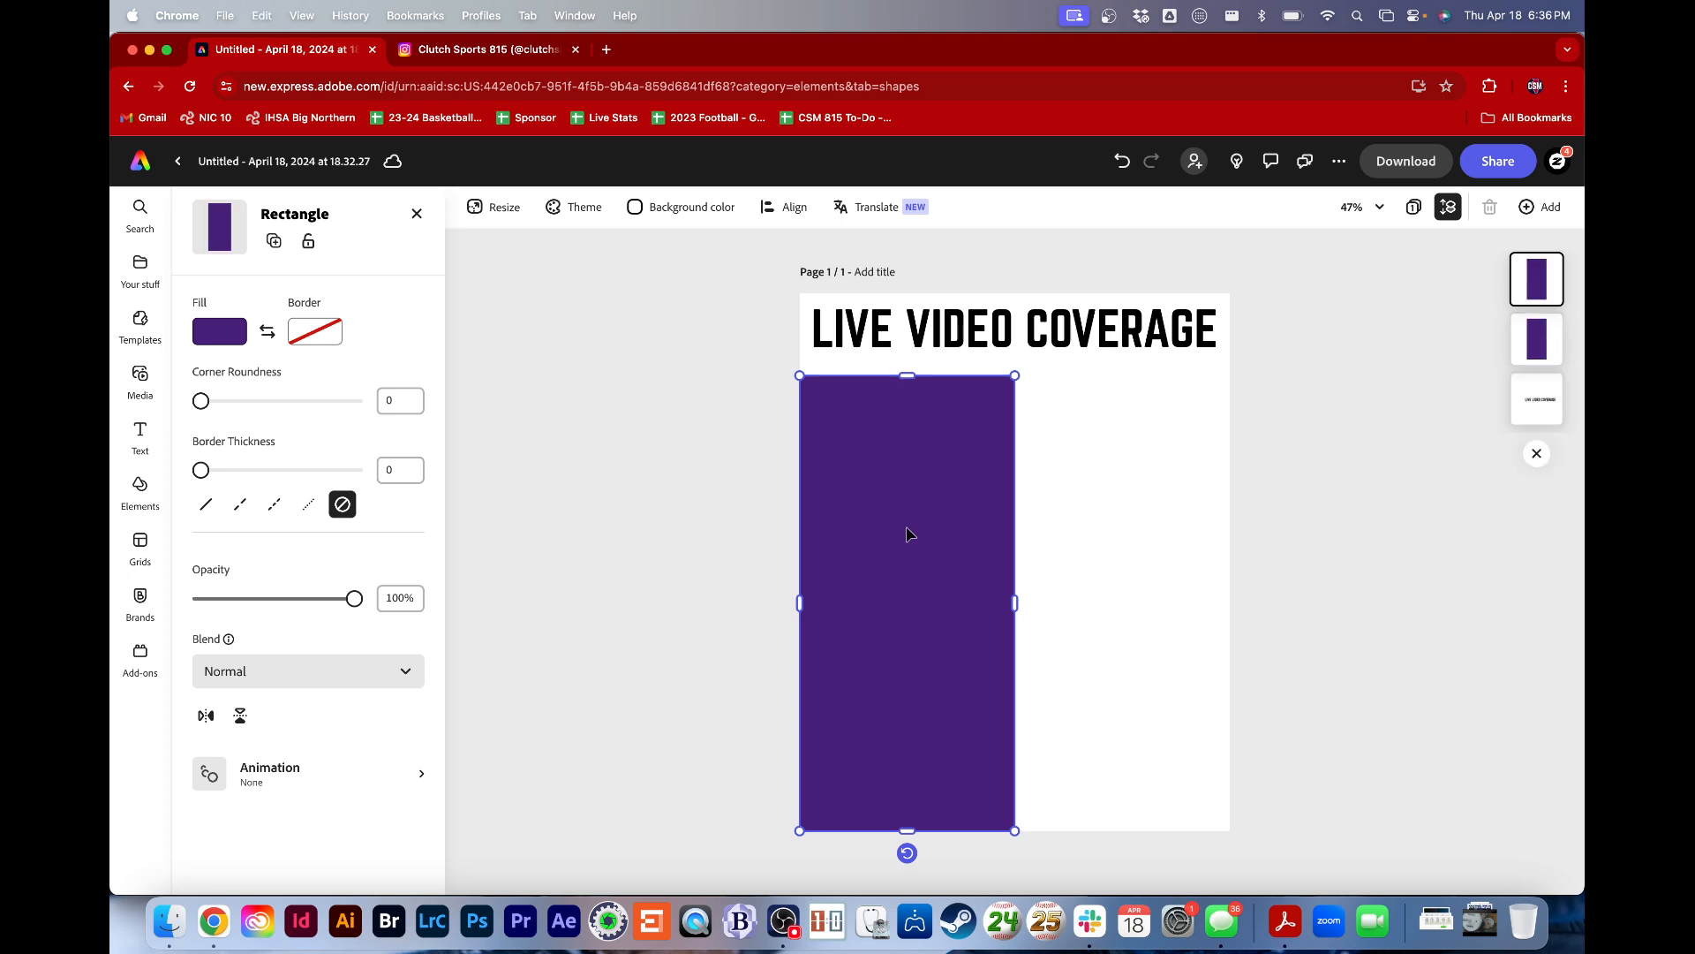
left_click_drag(908, 533, 1119, 533)
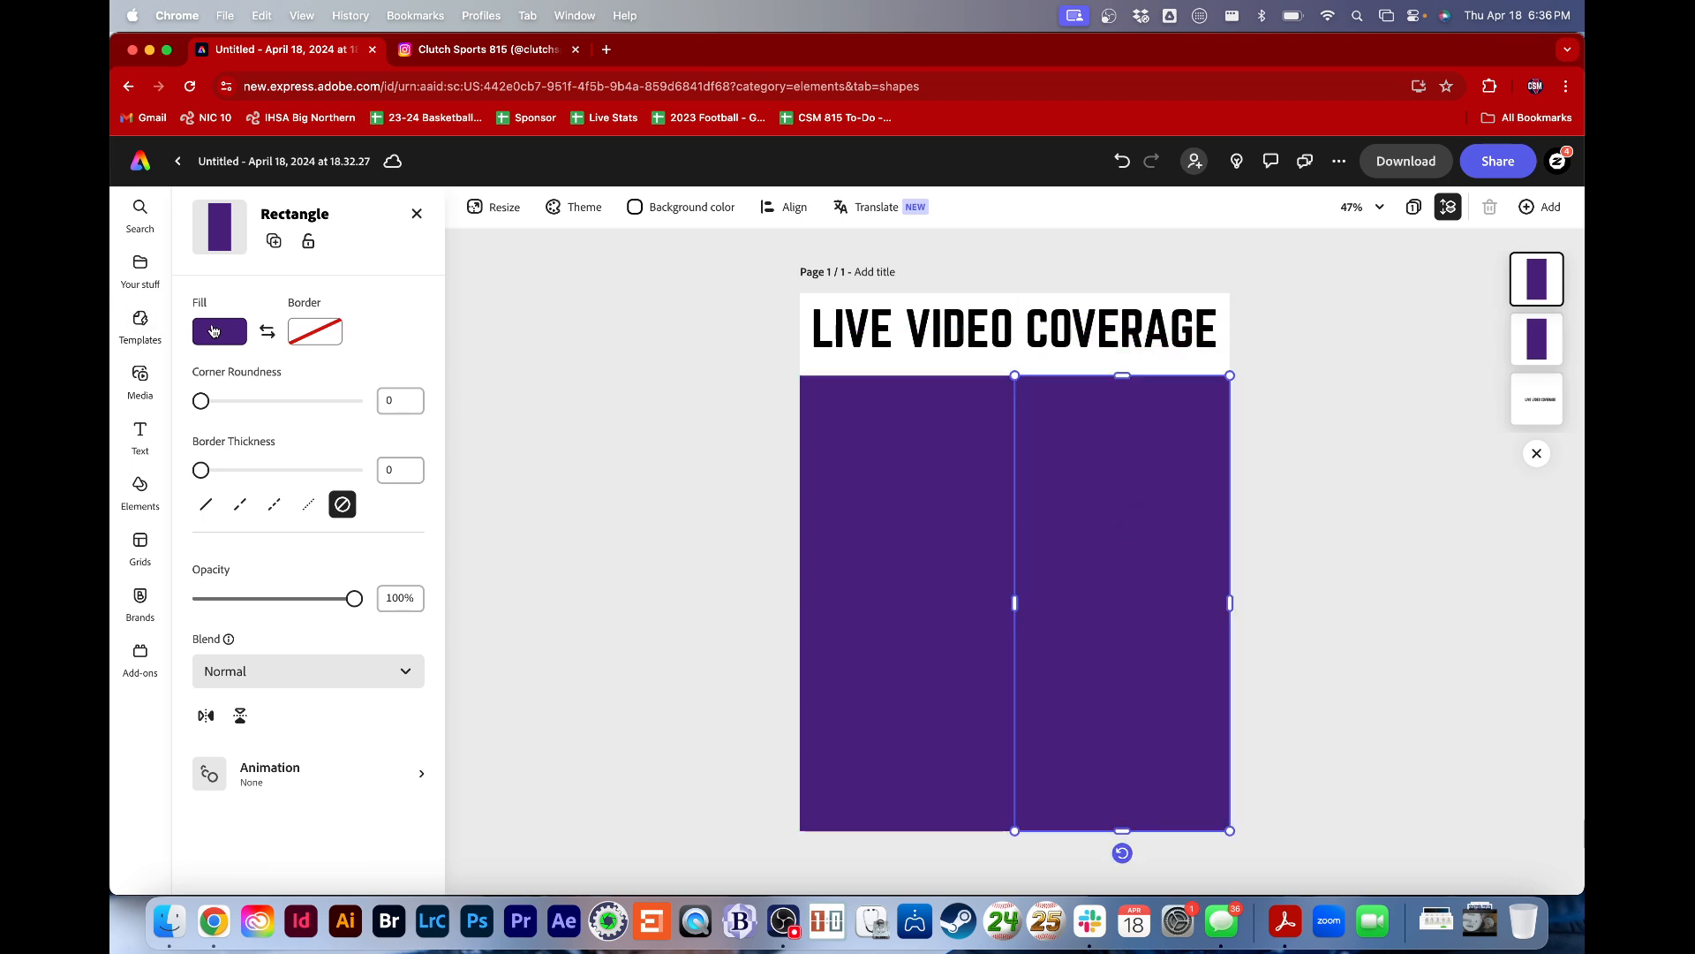
Change the right rectangle's fill to a custom dark blue, #213E7A, and deselect it
left_click(212, 331)
left_click(377, 256)
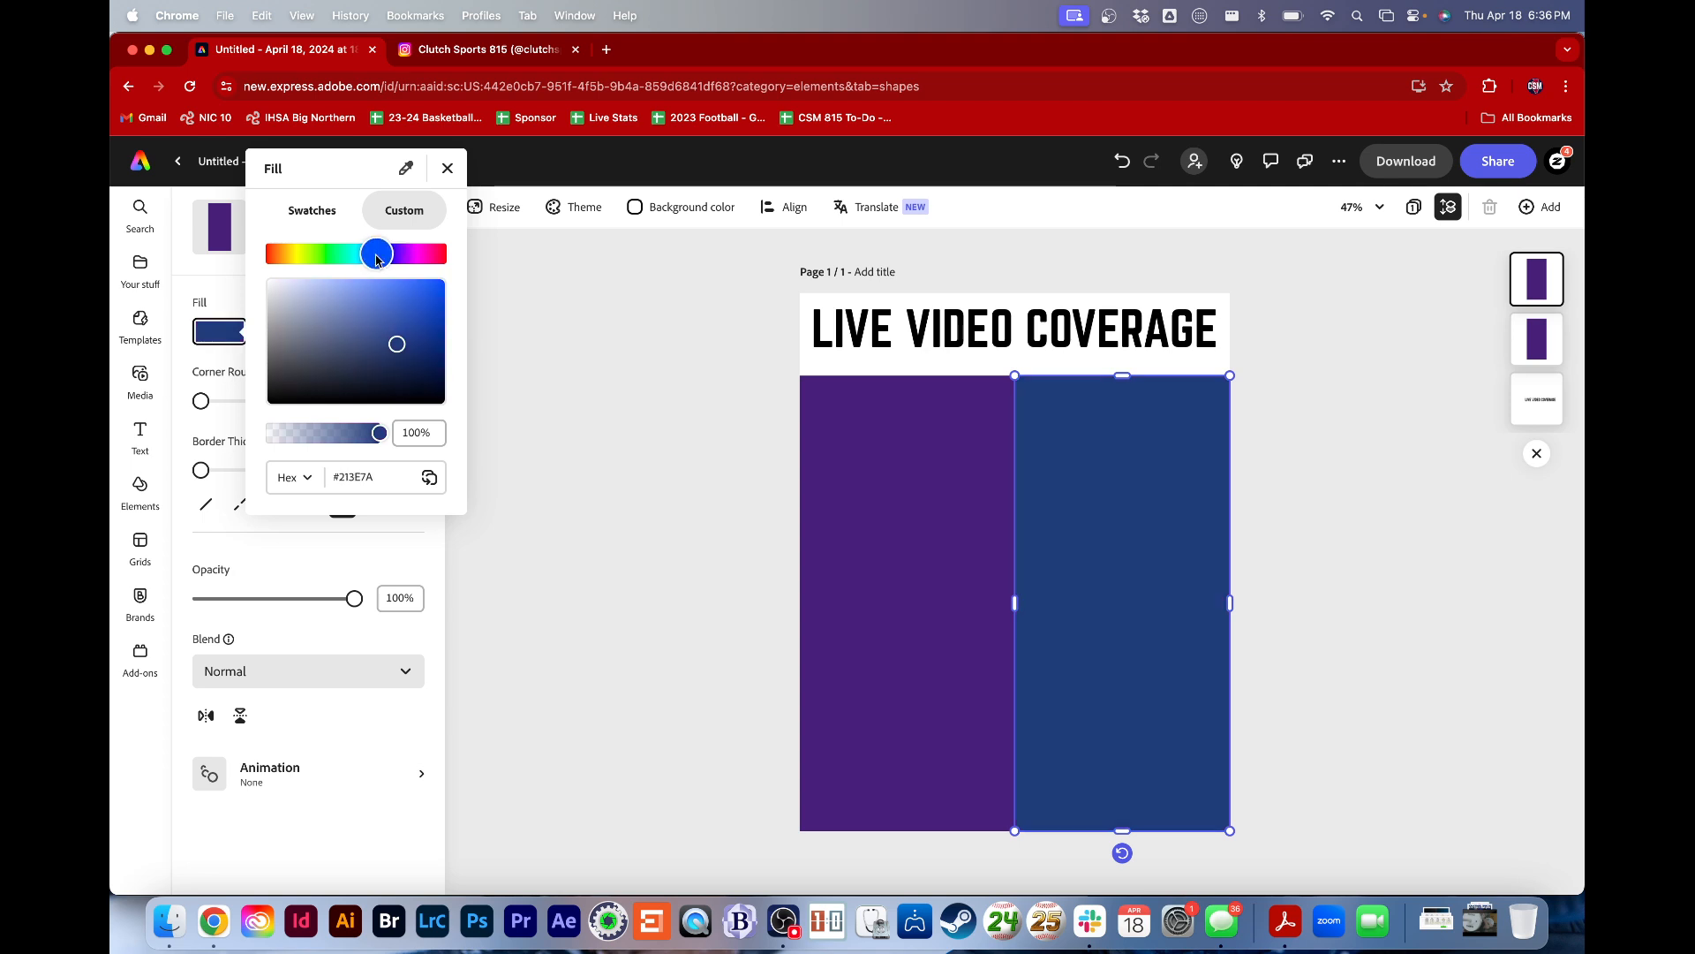
left_click(377, 256)
left_click(673, 511)
left_click(674, 512)
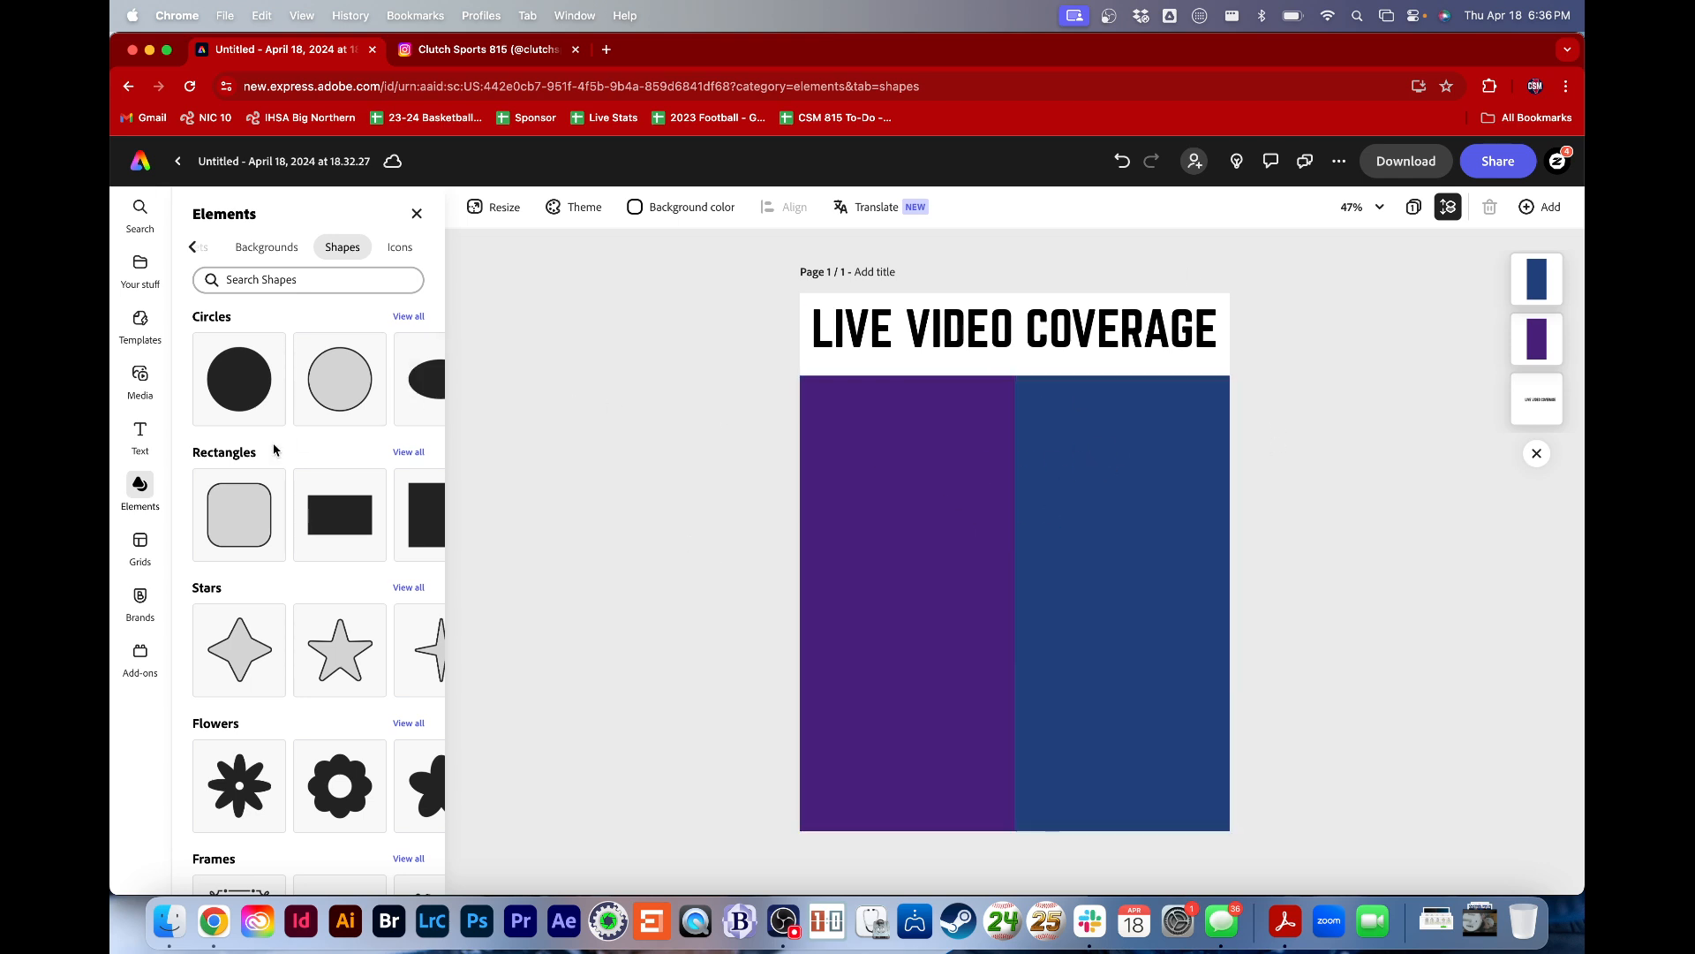
Open the full asset collection of the Clutch Sports Media brand and look through it for the two team logos
left_click(141, 597)
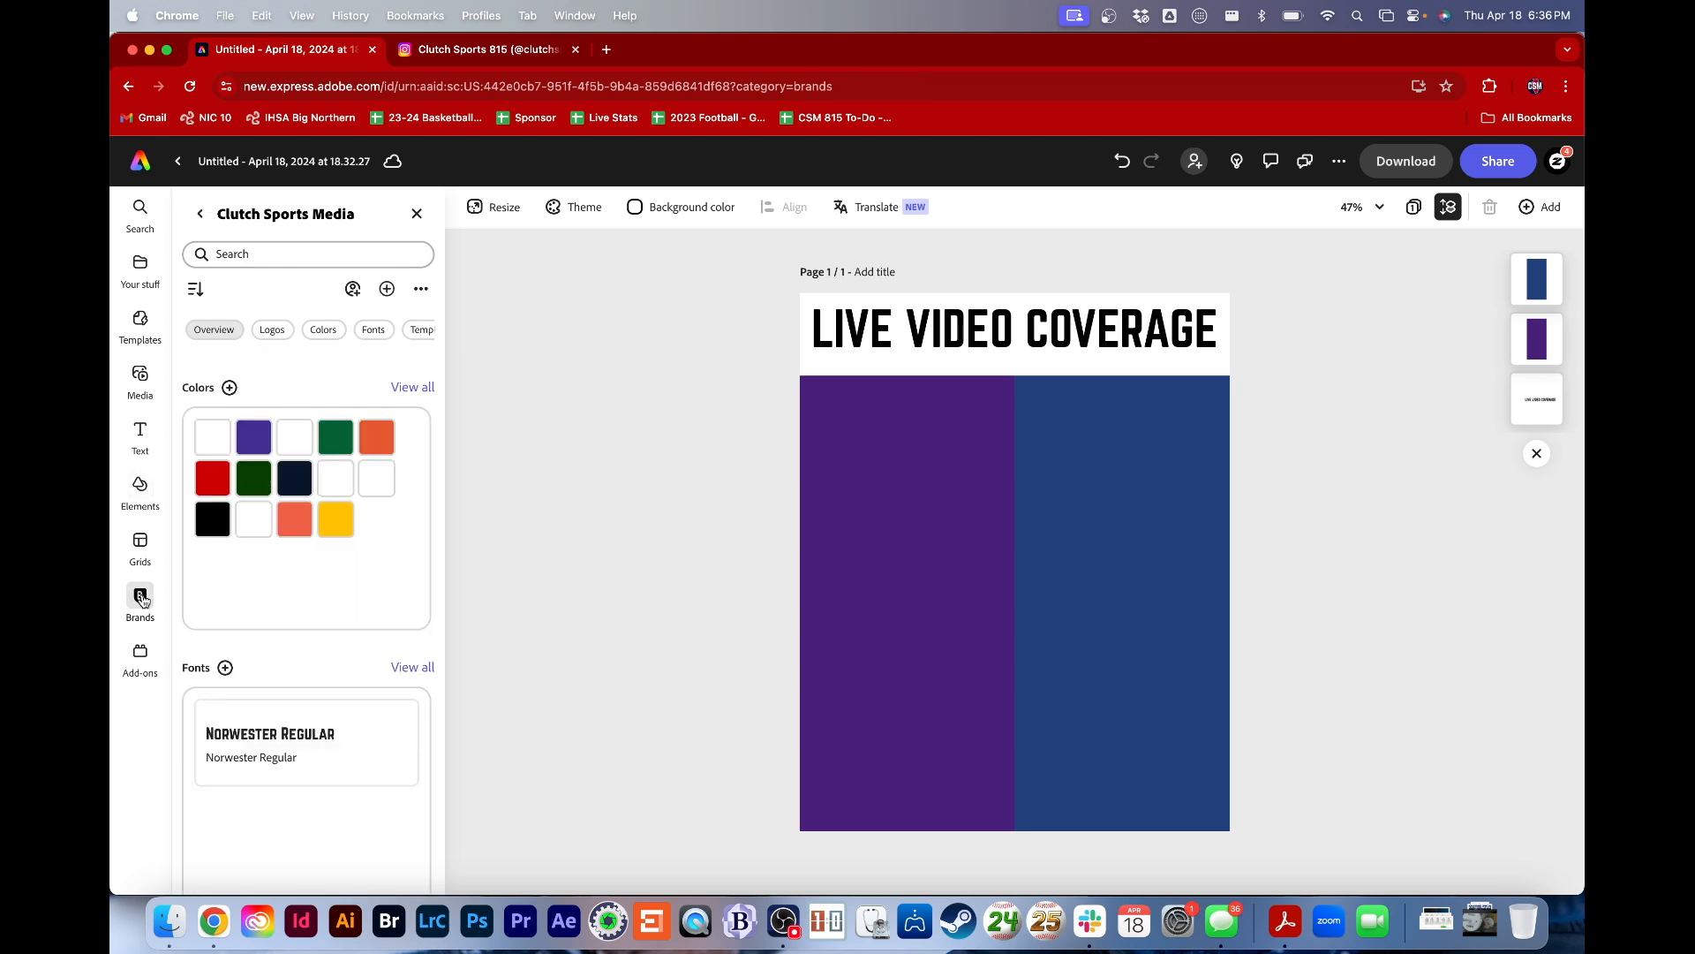
left_click(272, 330)
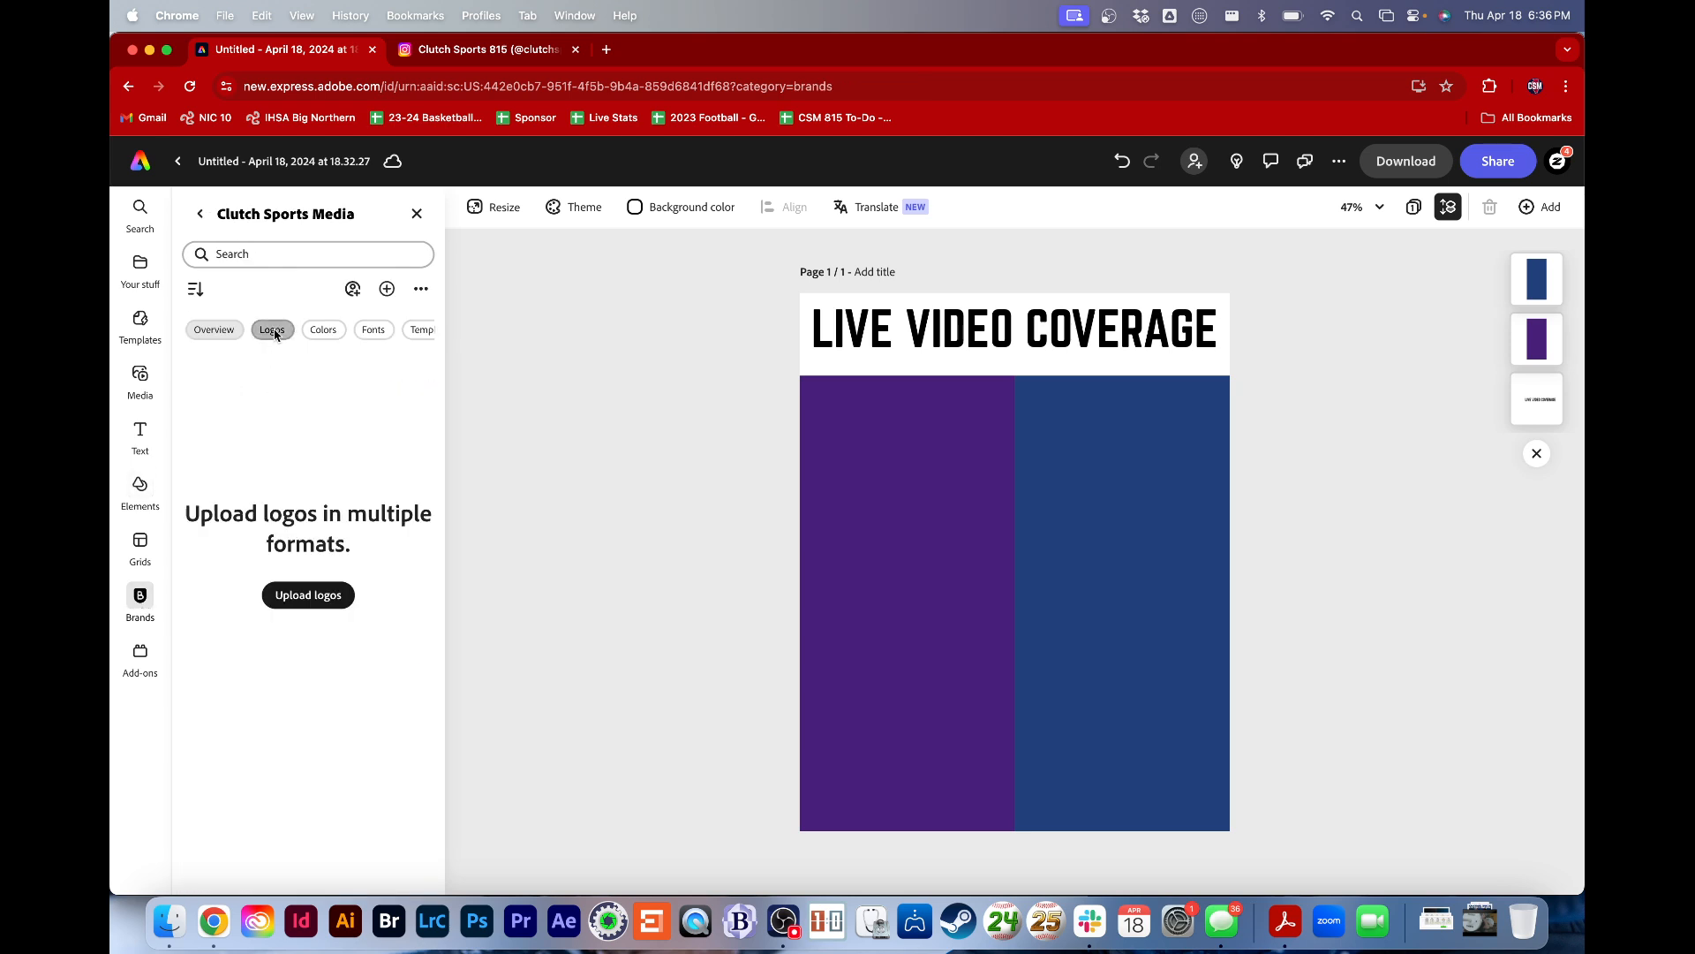
left_click(219, 331)
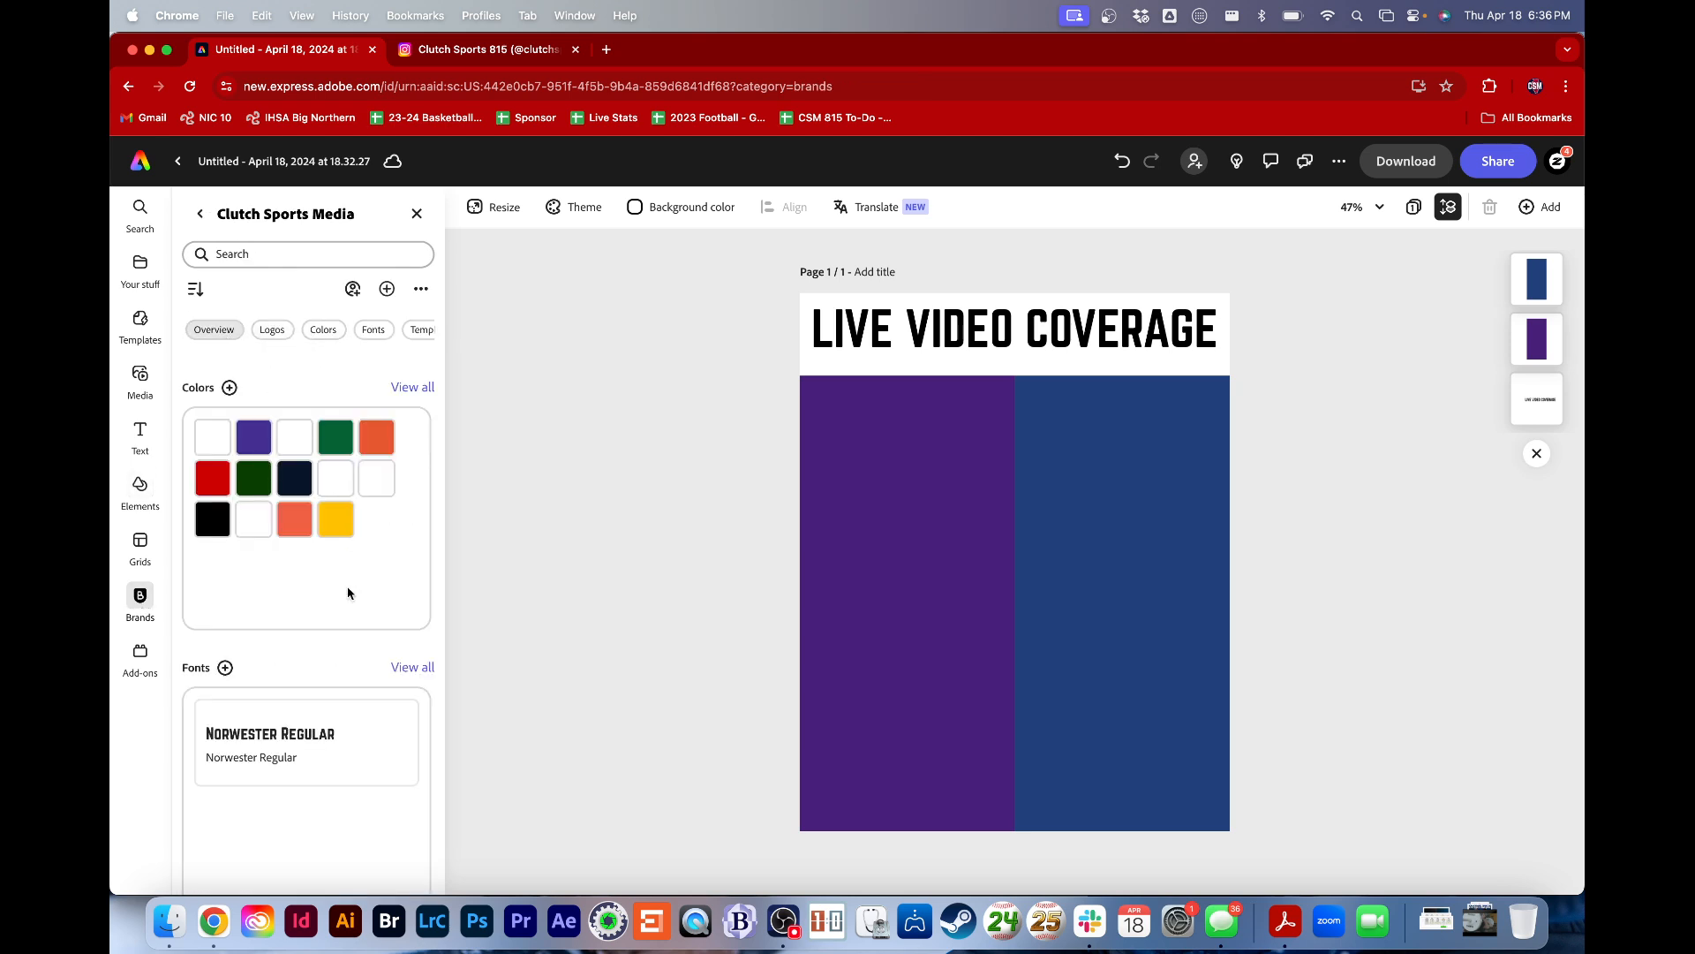
scroll(349, 609, "down", 10)
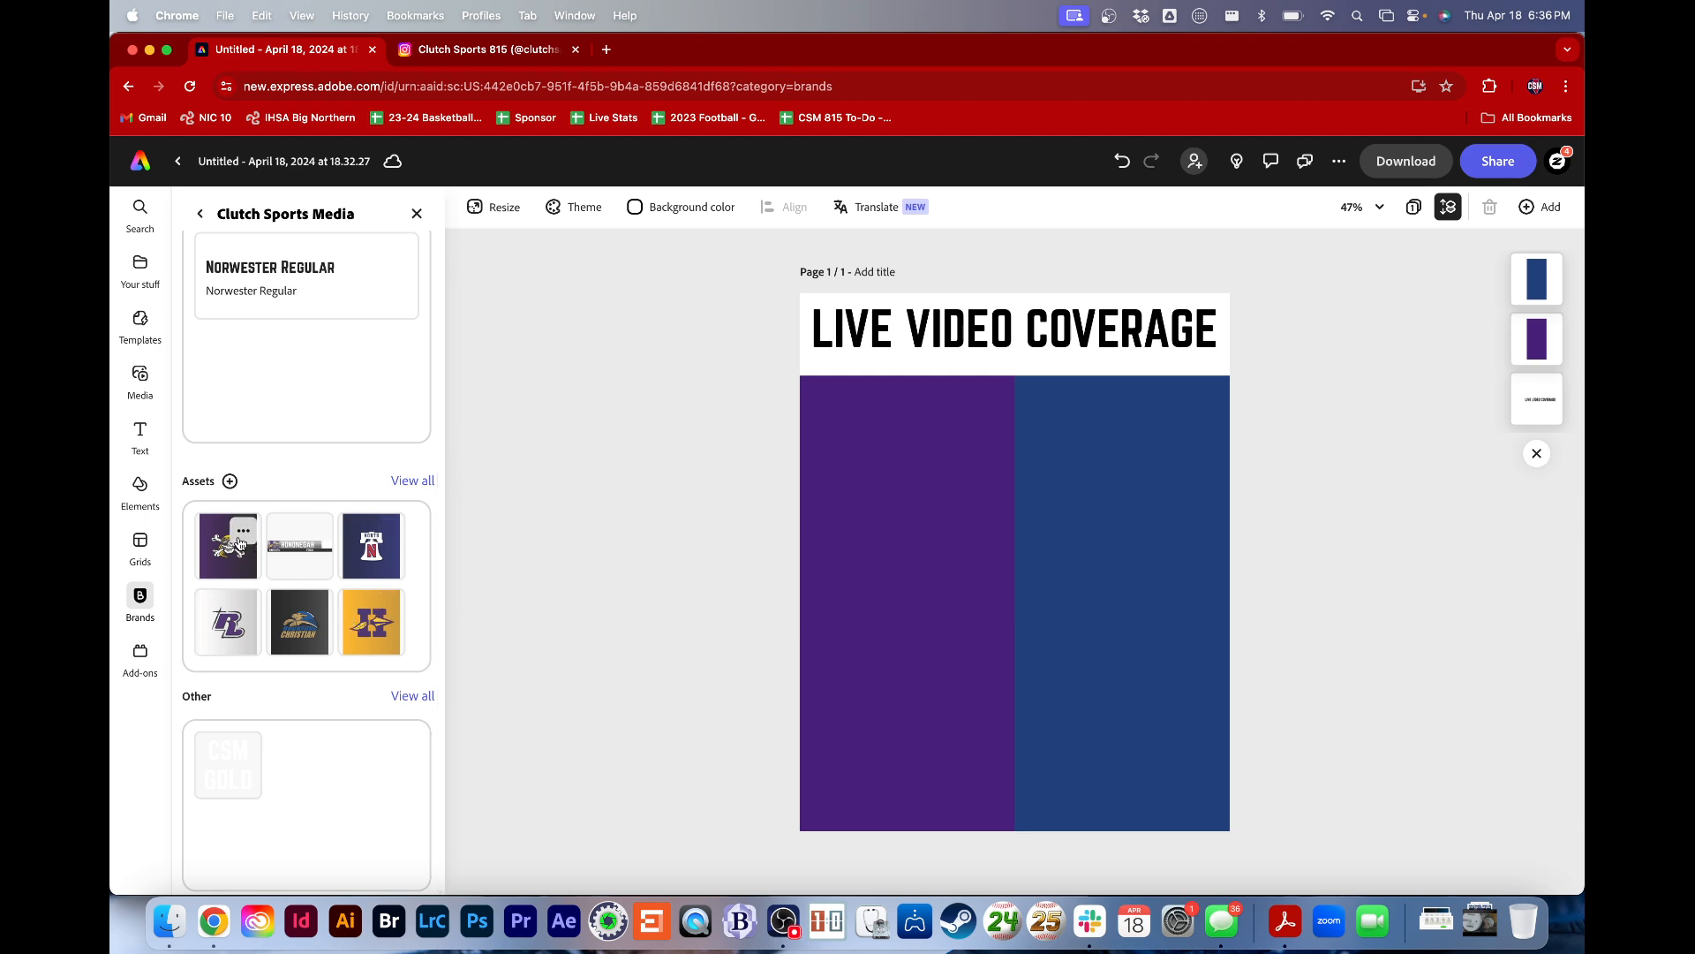
left_click(413, 481)
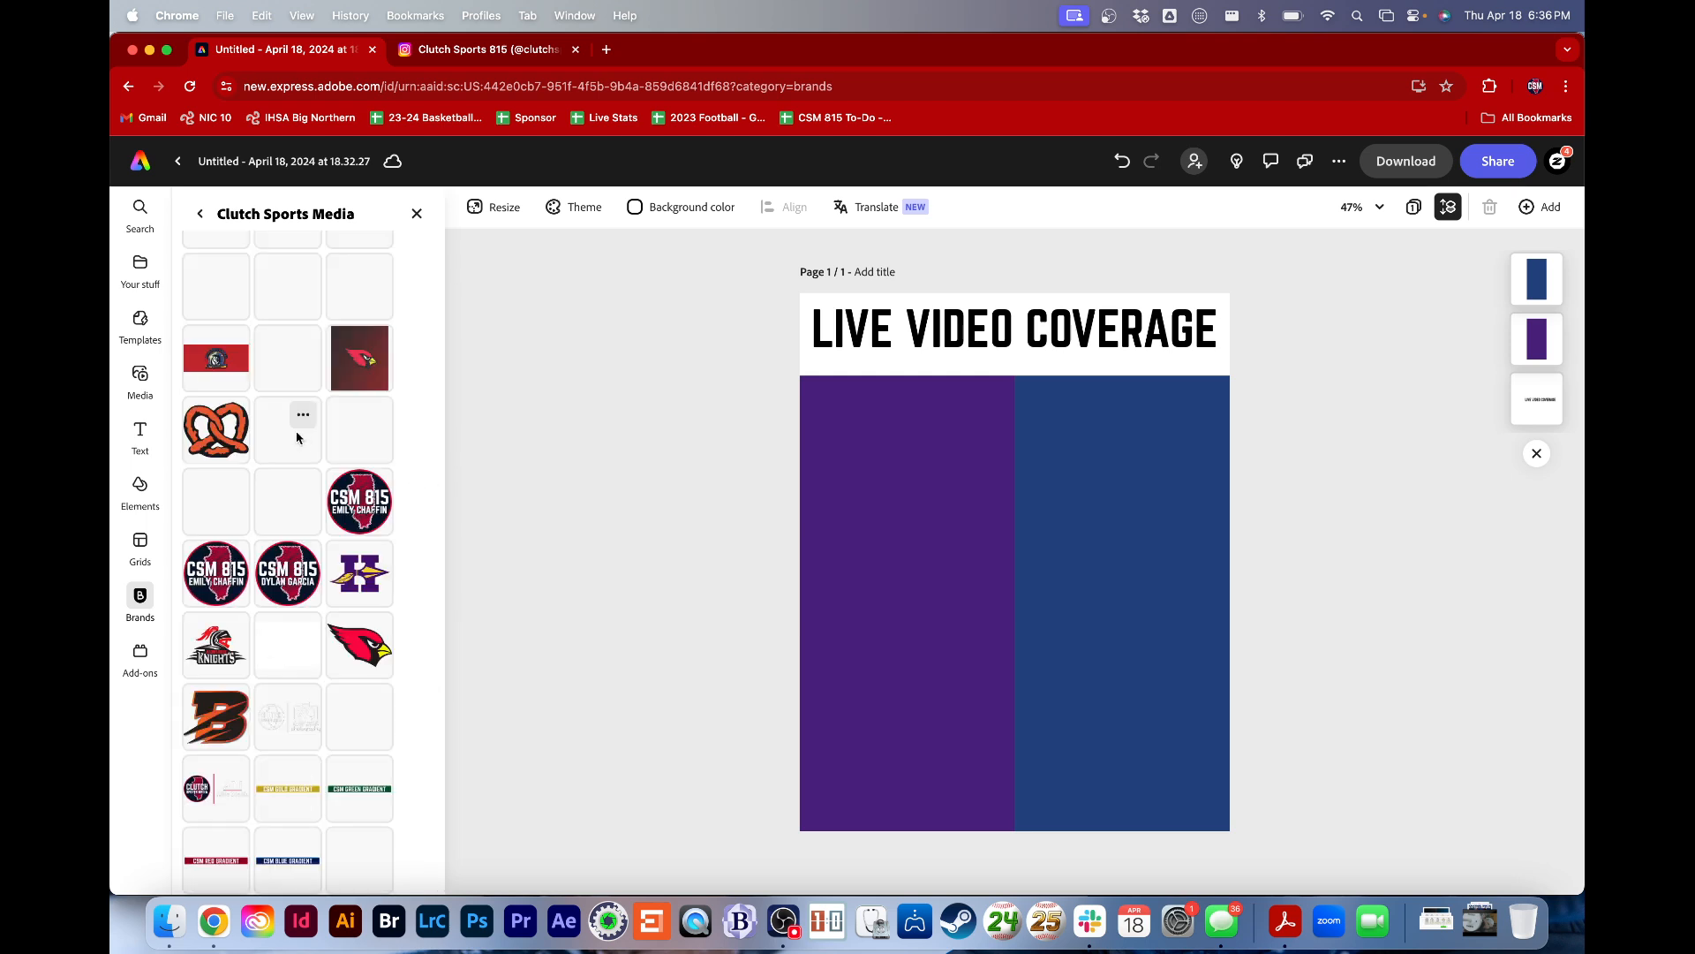
scroll(297, 438, "down", 3)
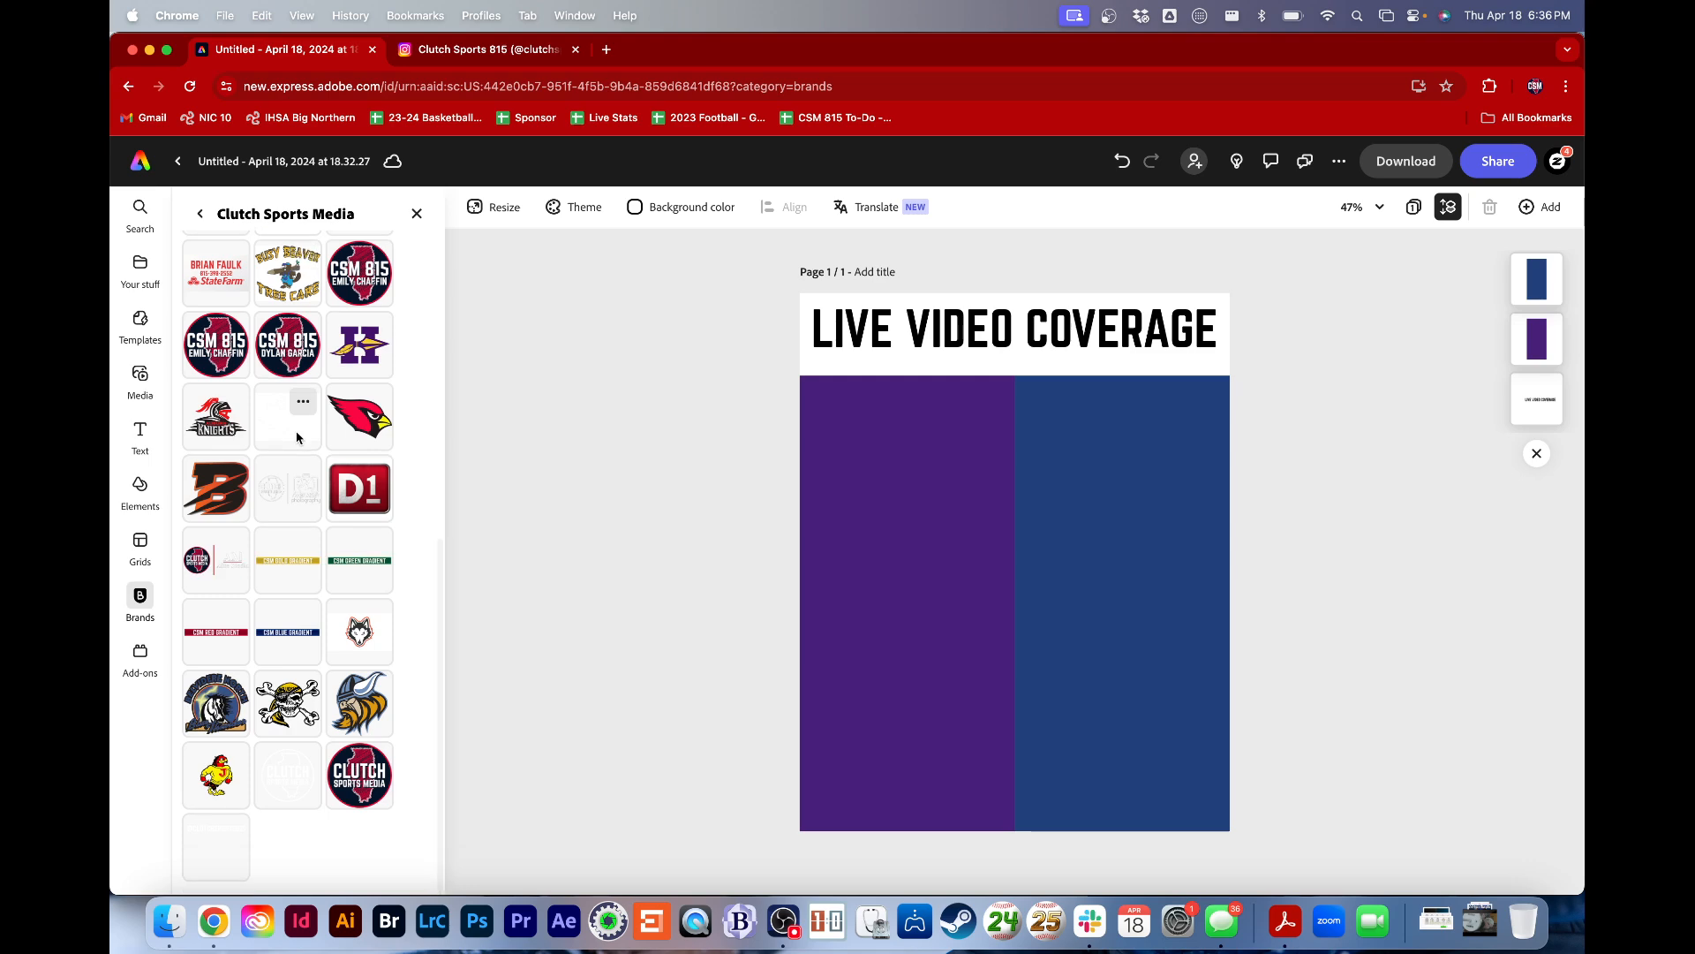
scroll(297, 438, "up", 5)
scroll(297, 438, "up", 5)
scroll(296, 438, "down", 10)
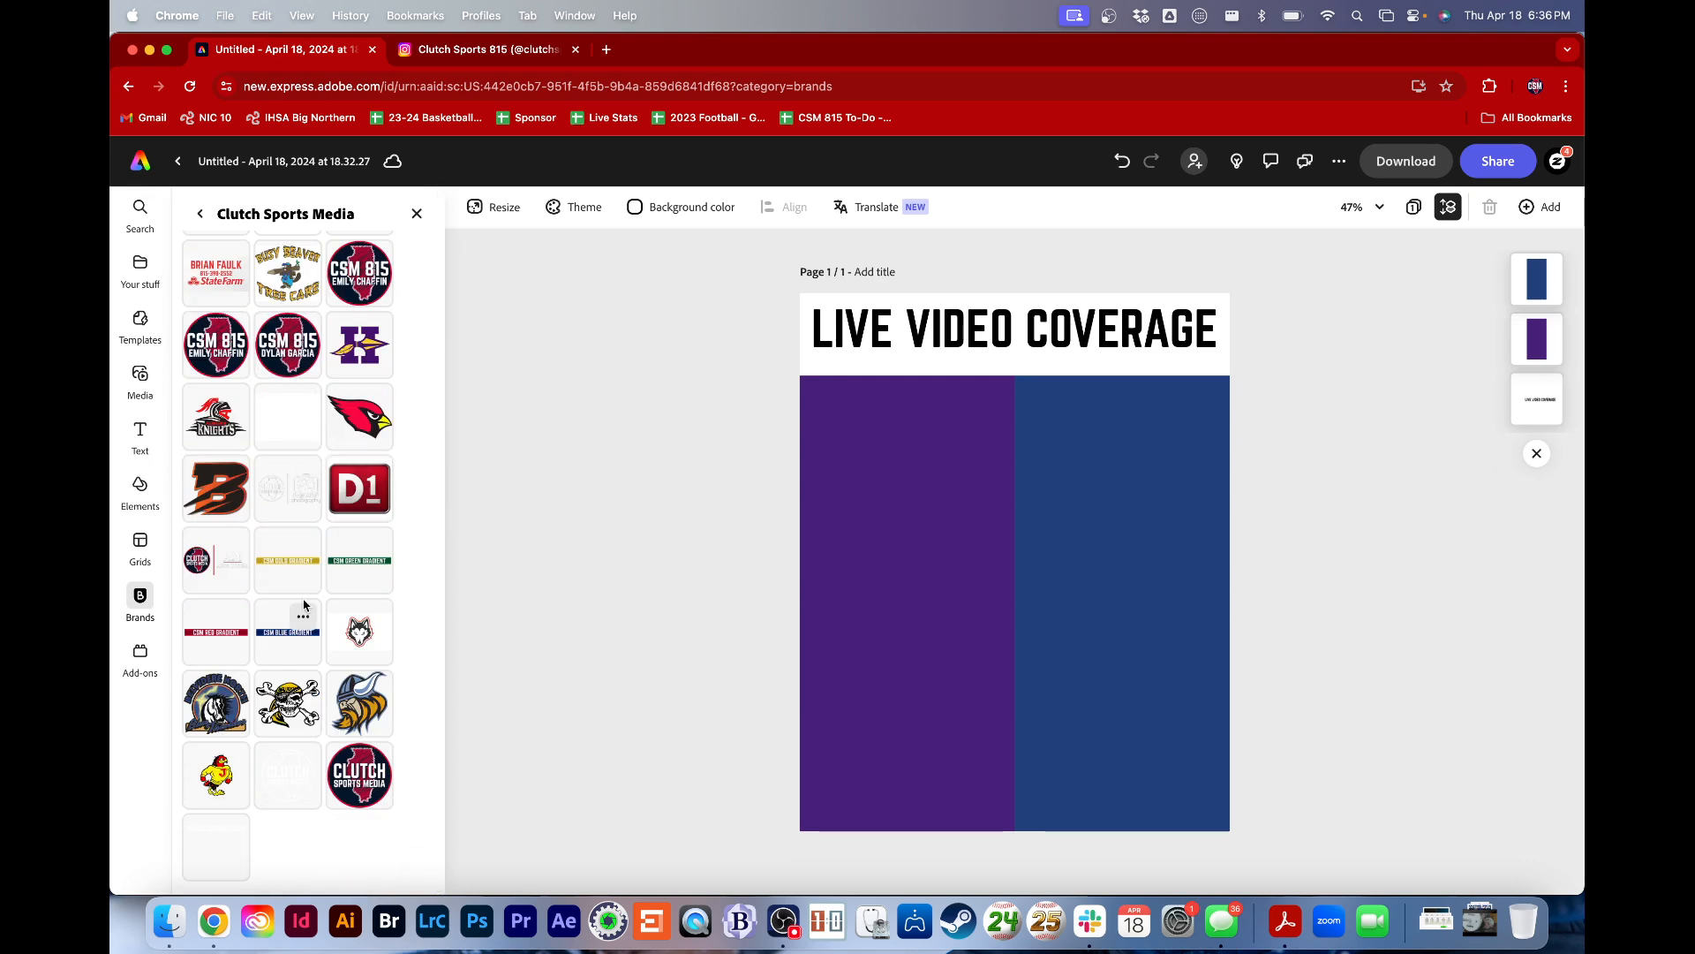
Place the pirate skull and crossbones logo on the purple rectangle, scale it to nearly the rectangle's width and move it into the upper half
left_click_drag(280, 707, 906, 625)
left_click_drag(999, 728, 894, 586)
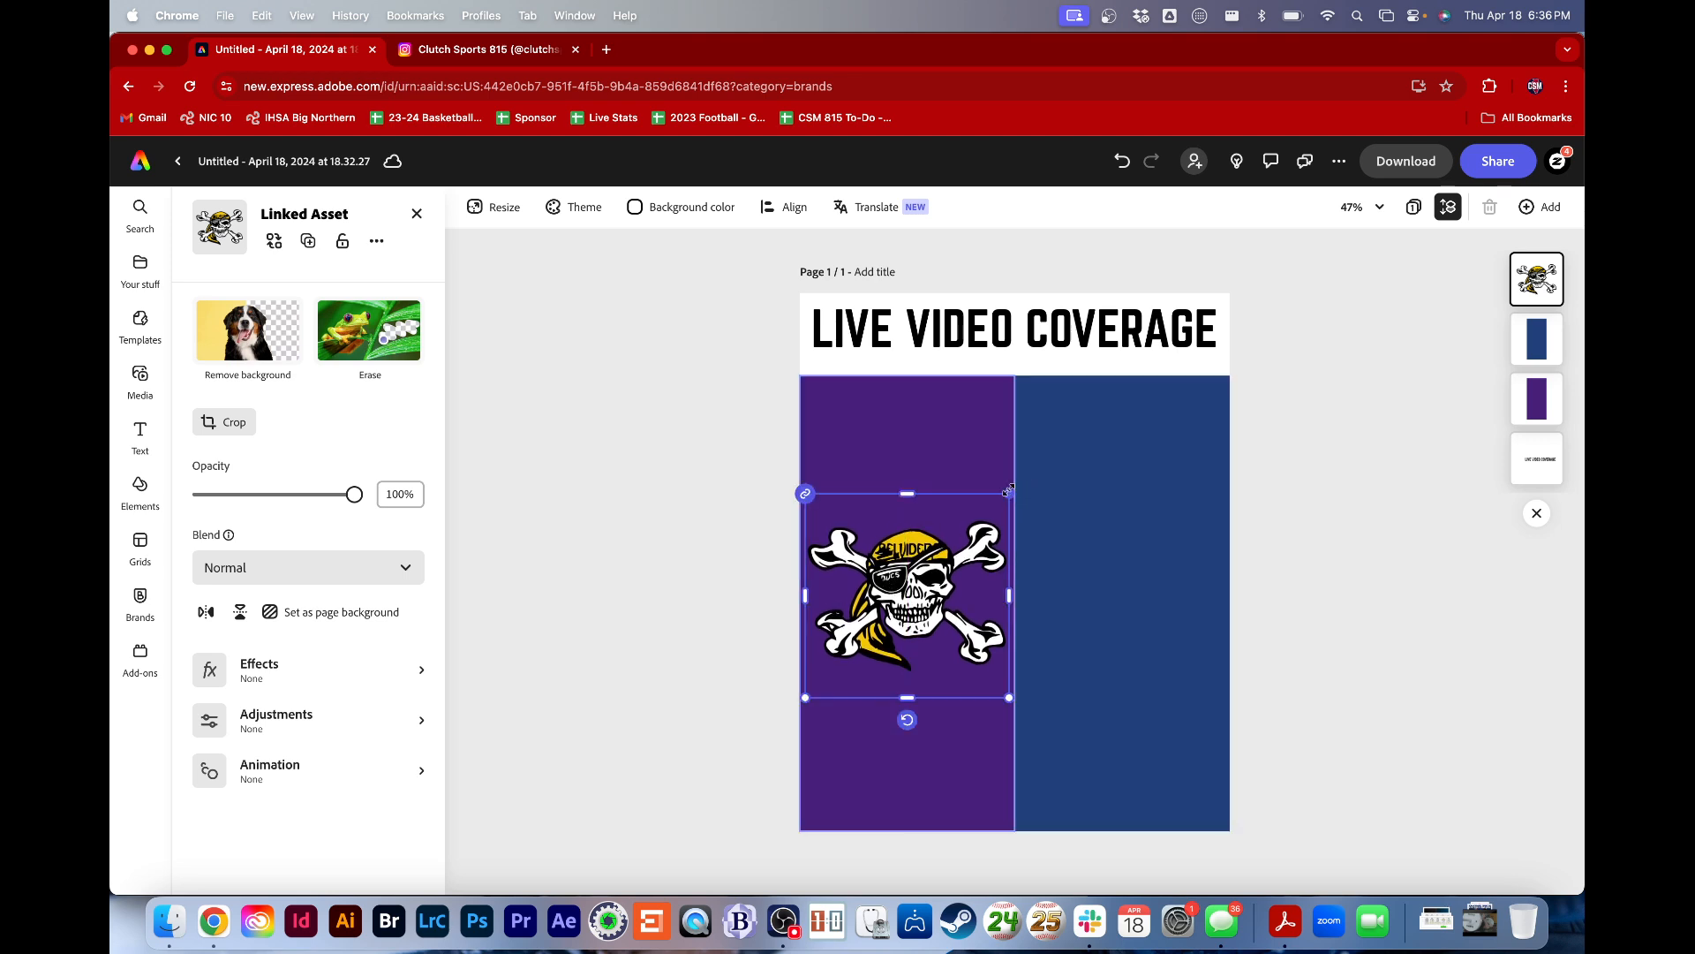
right_click(921, 593)
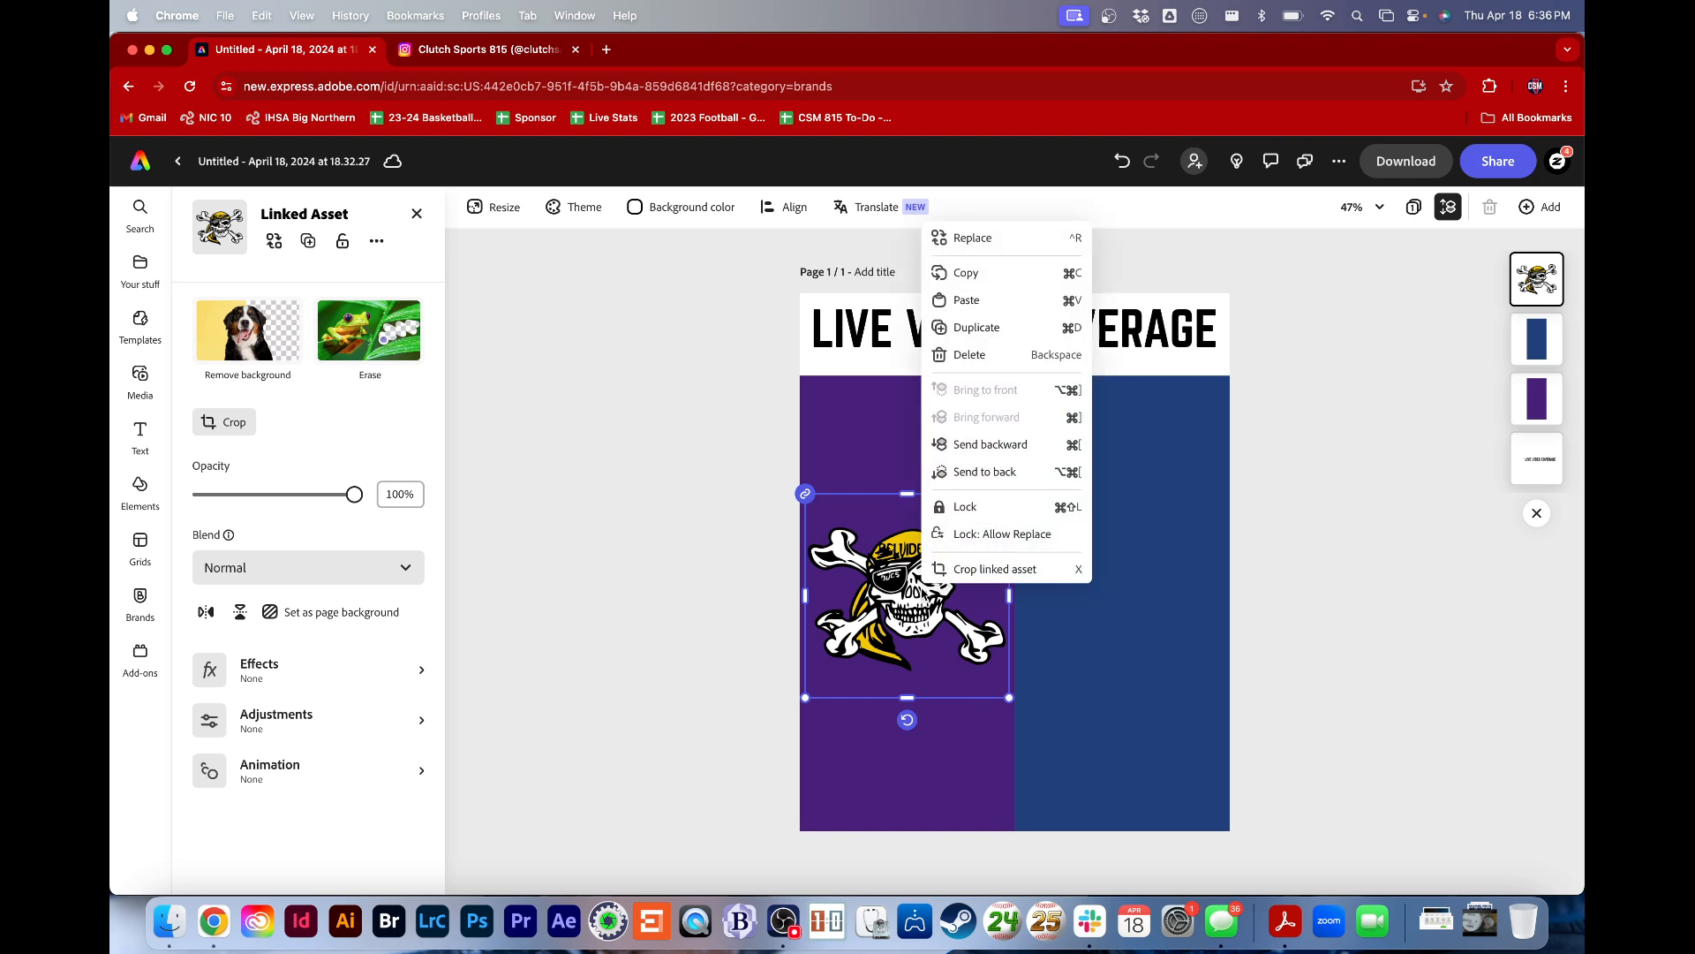
left_click(728, 606)
left_click_drag(900, 592, 900, 517)
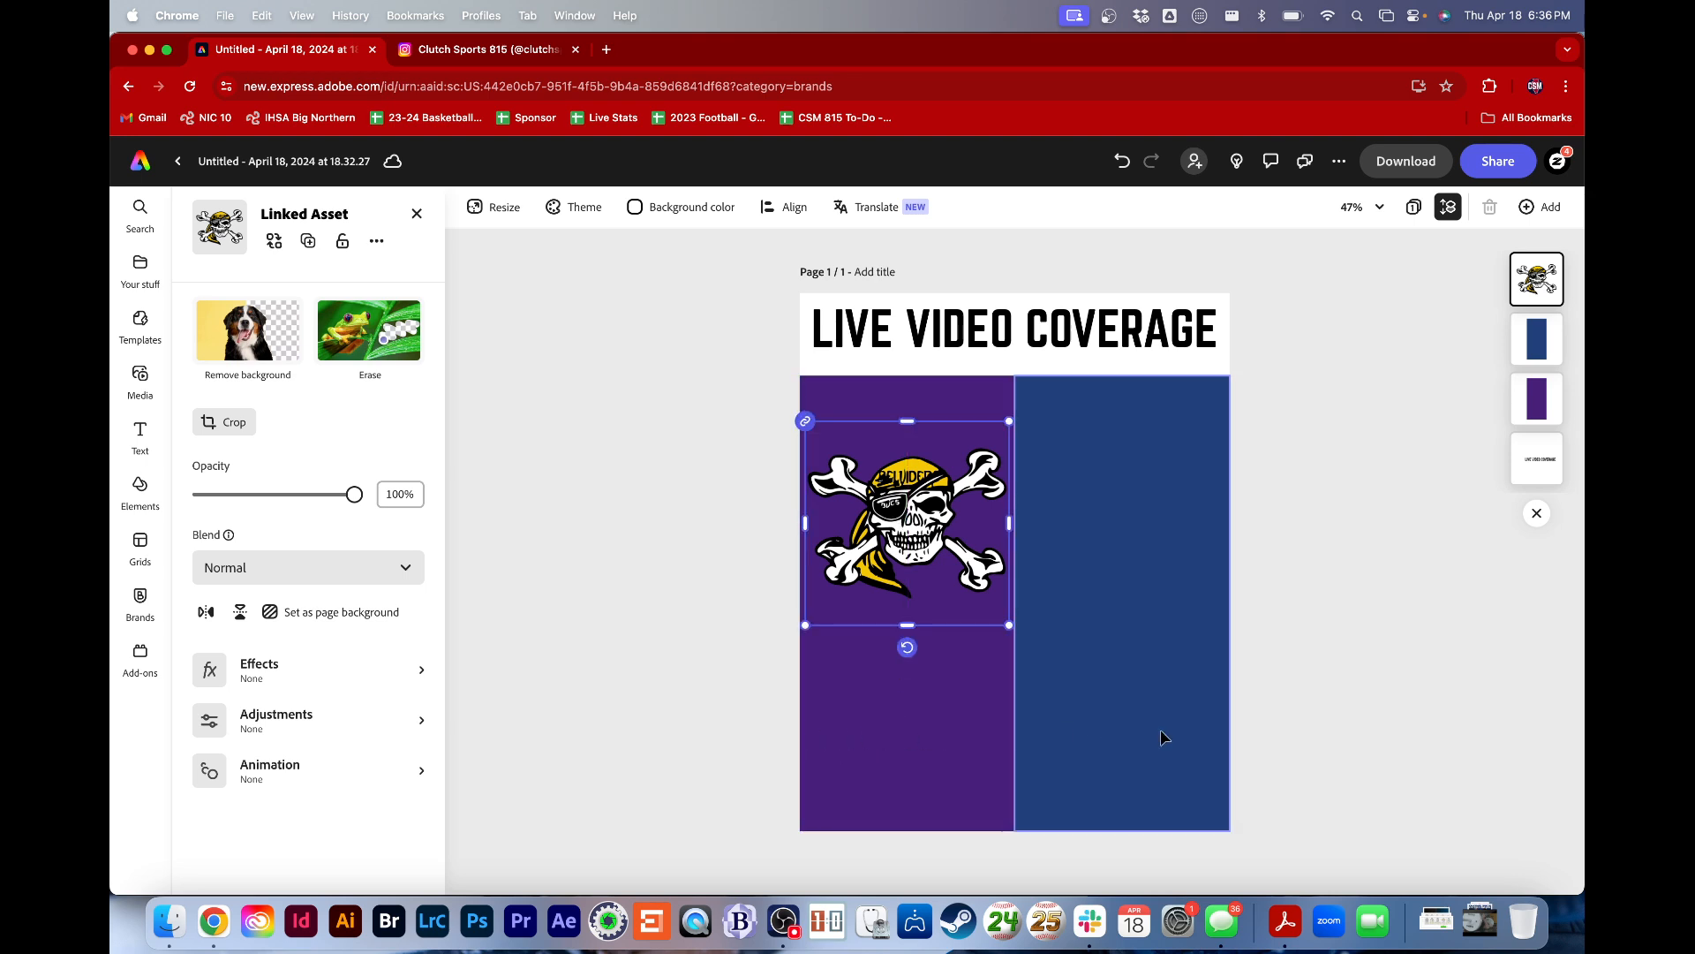
Shorten both rectangles equally to leave a white strip along the page's lower edge, and center the skull logo vertically in the purple one
left_click(826, 780)
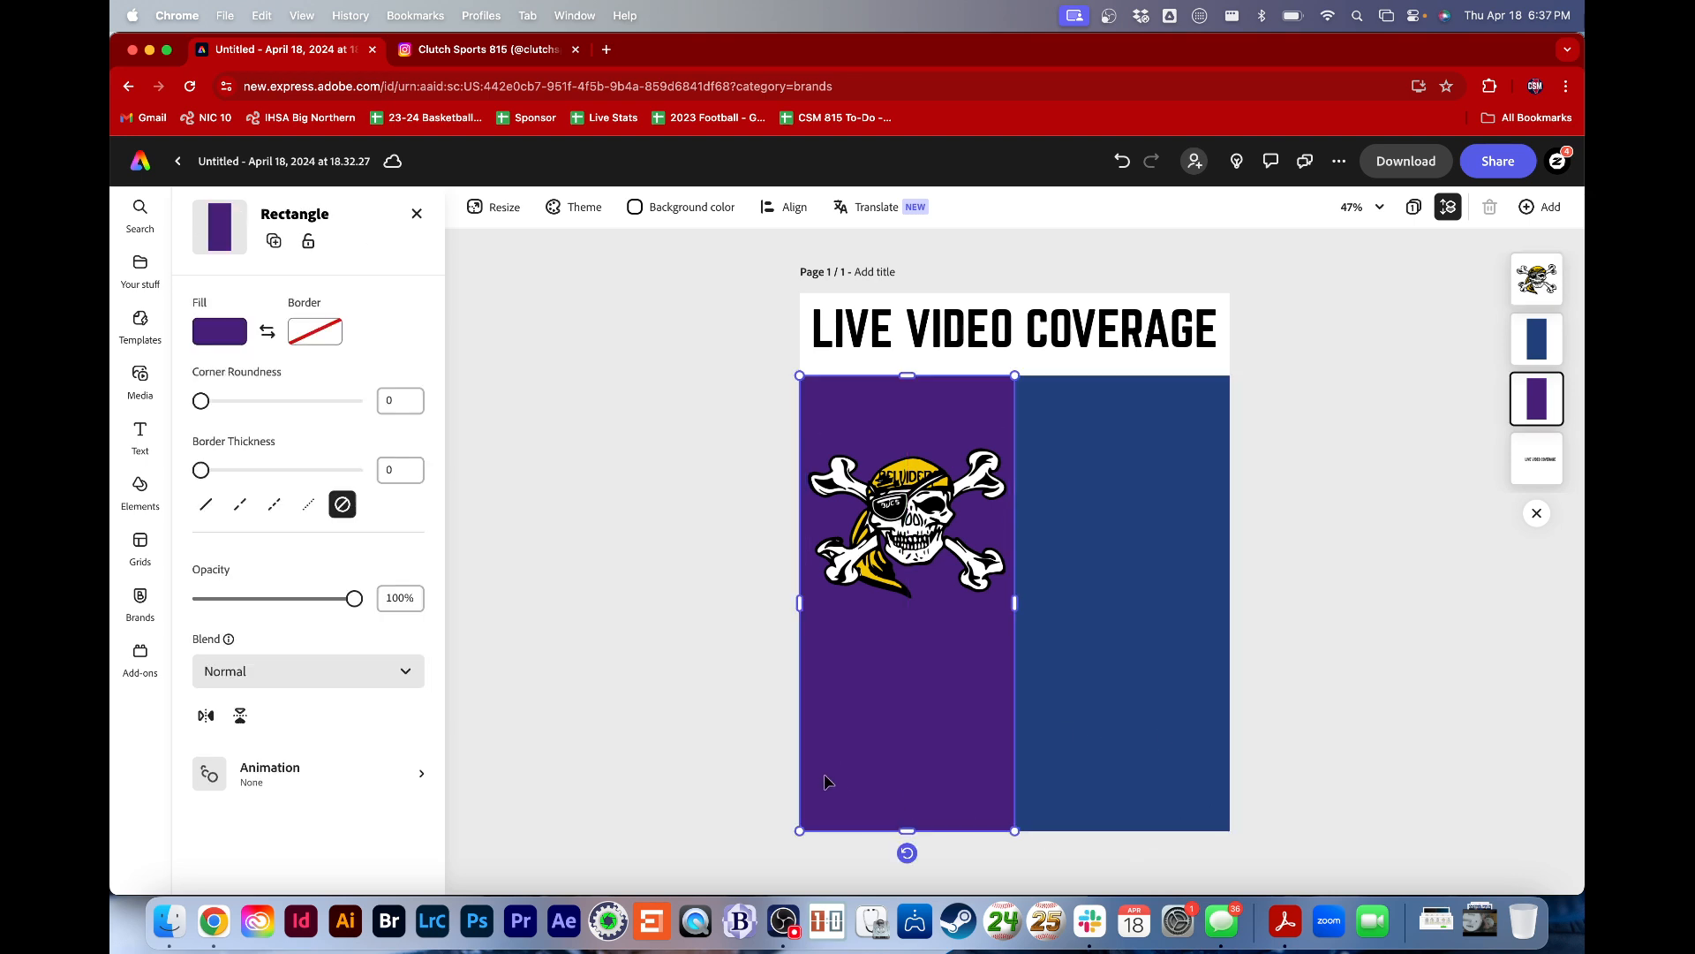
left_click_drag(900, 834, 908, 741)
left_click(1111, 751)
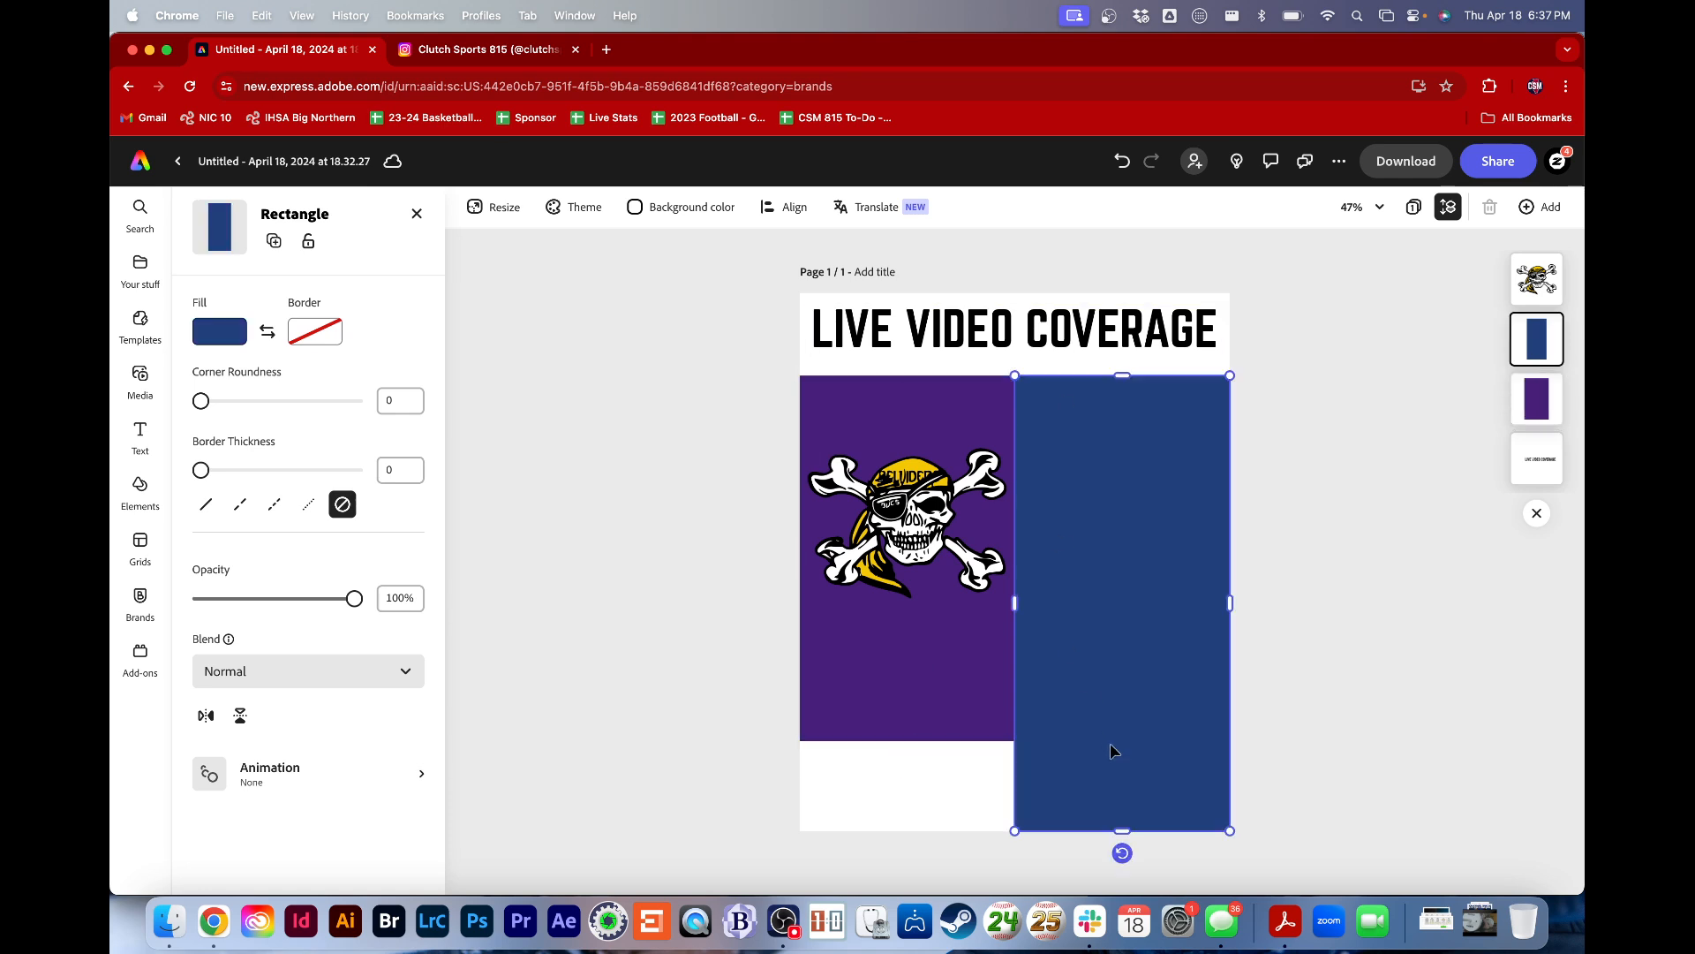
left_click_drag(1127, 828, 1126, 740)
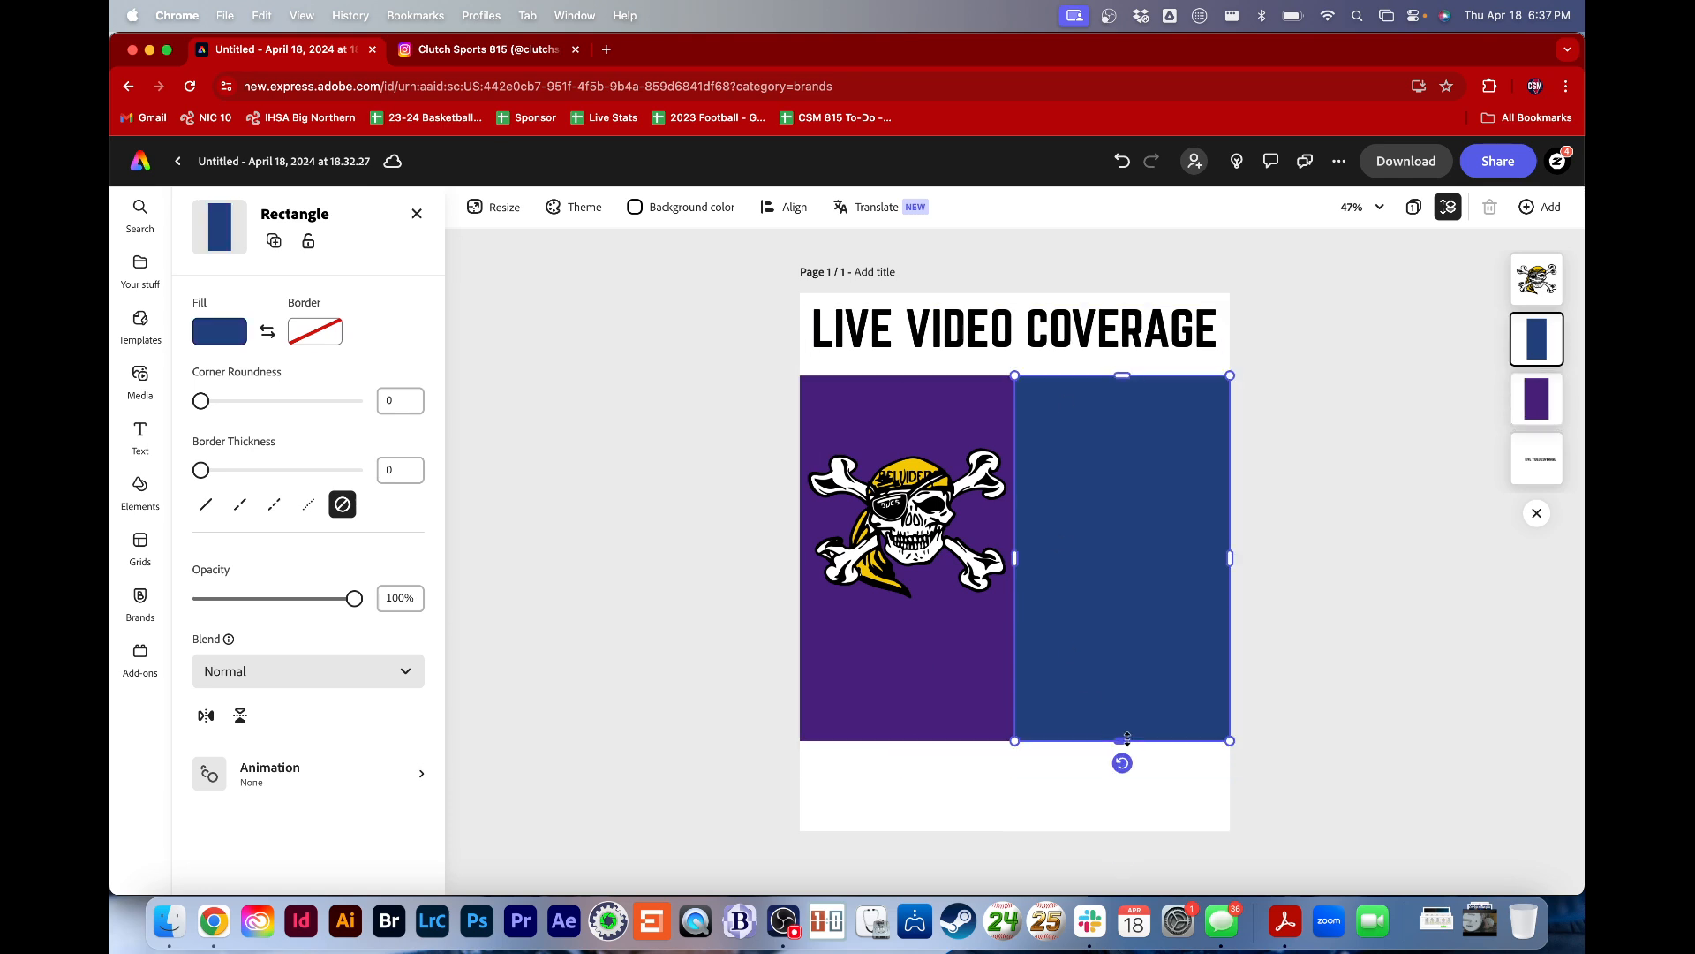
left_click(1093, 812)
left_click_drag(953, 477, 955, 512)
left_click(962, 782)
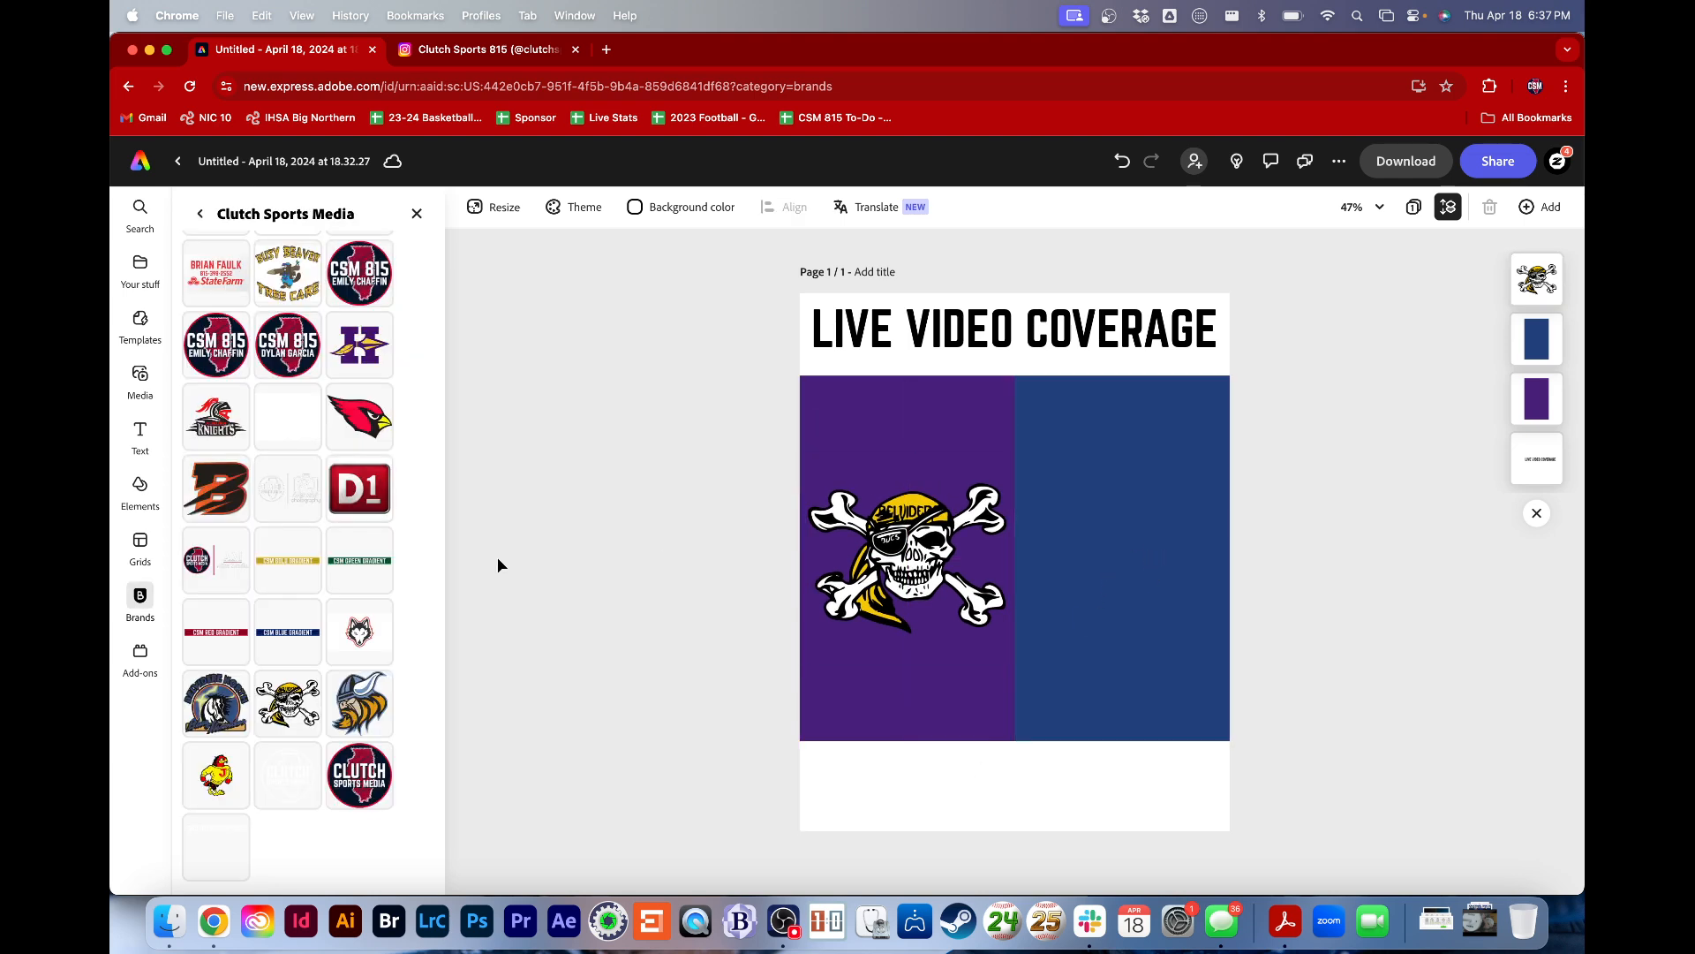
Place the Viking head logo on the blue rectangle, scale it down slightly and center it in that half
left_click_drag(354, 706, 1093, 541)
left_click_drag(1164, 620, 1108, 542)
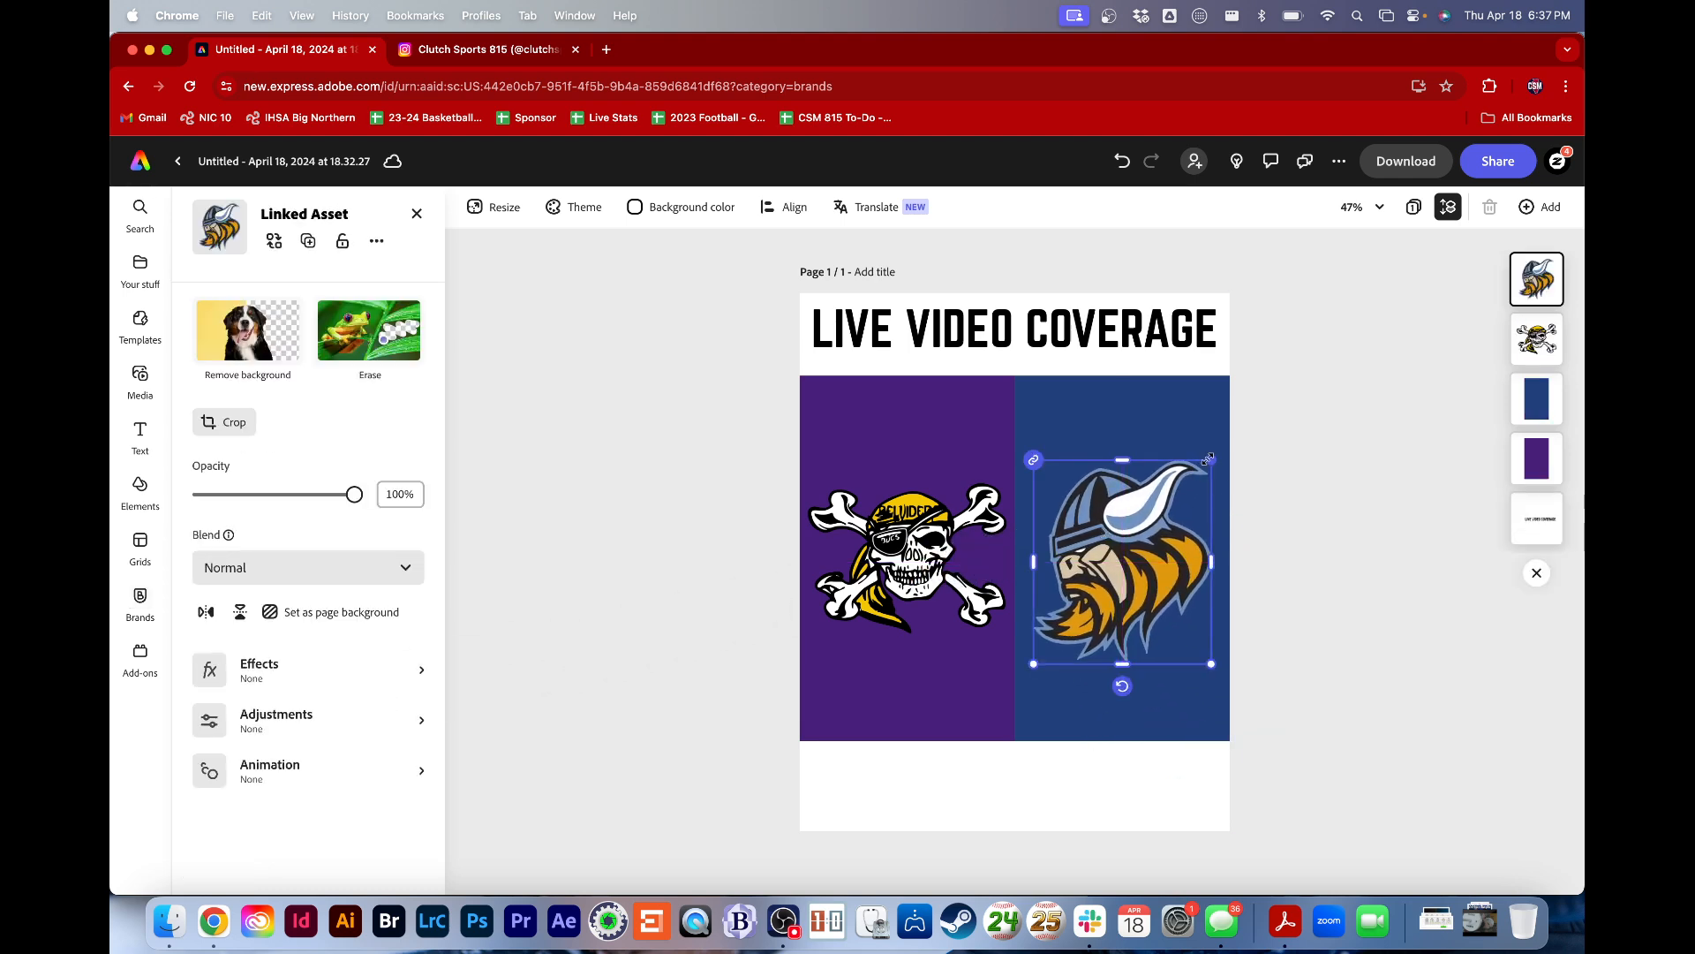
left_click_drag(1208, 459, 1184, 491)
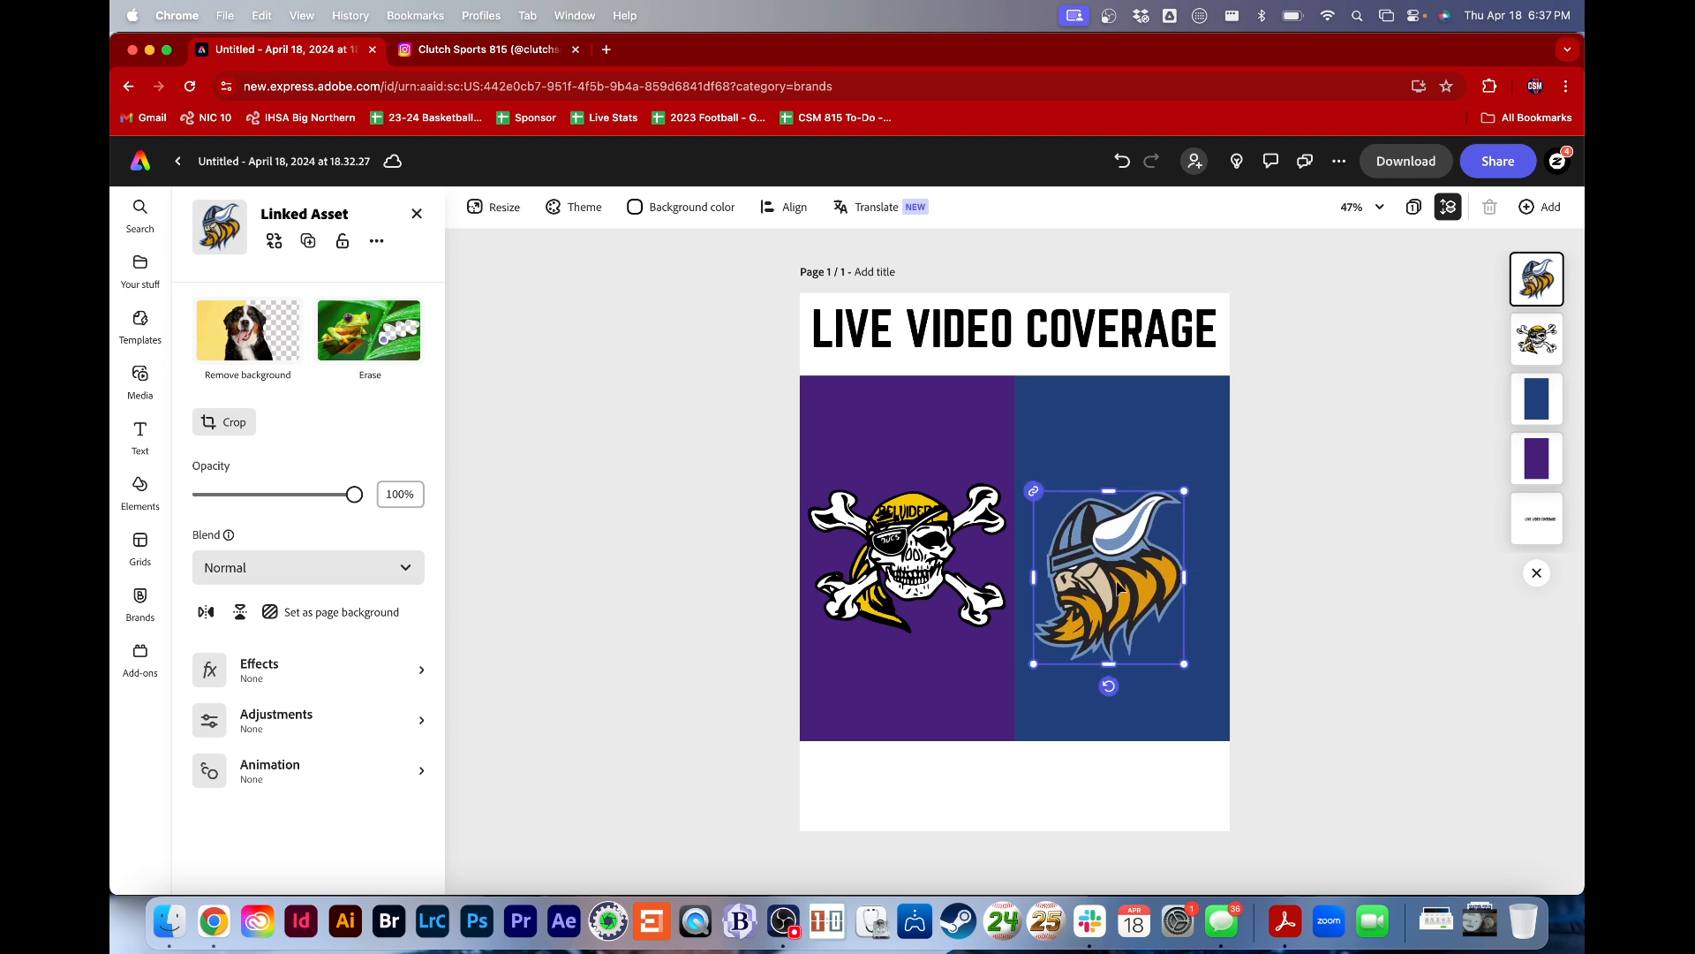
left_click_drag(1118, 587, 1131, 565)
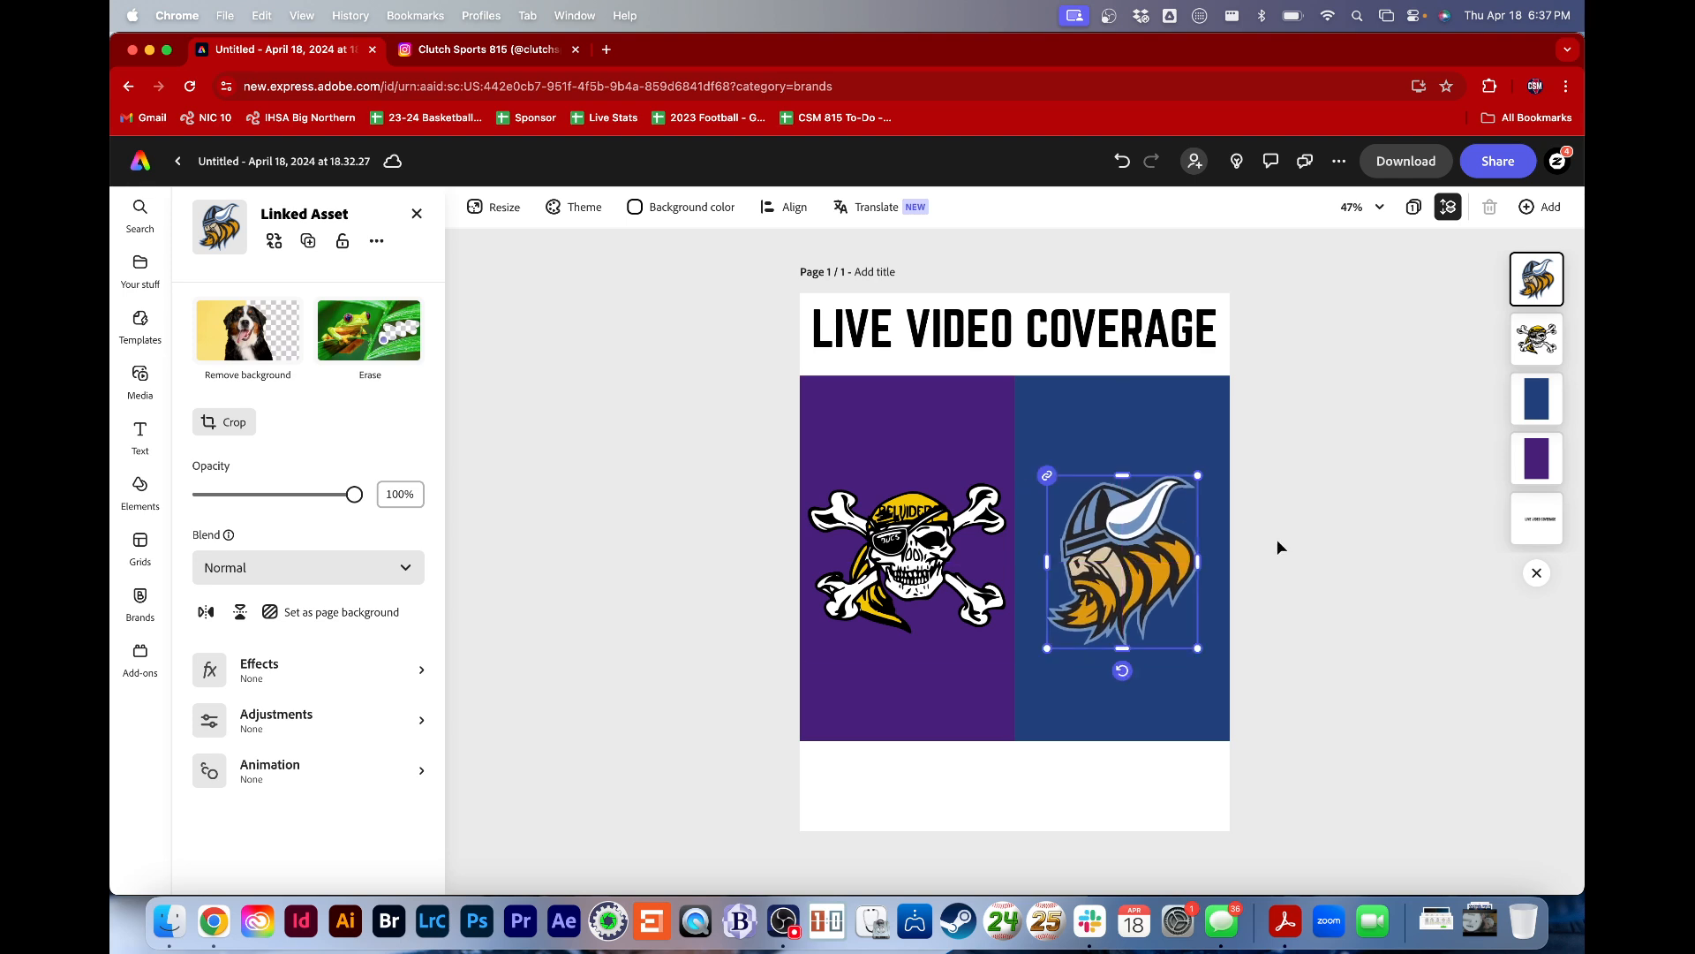
left_click(1303, 541)
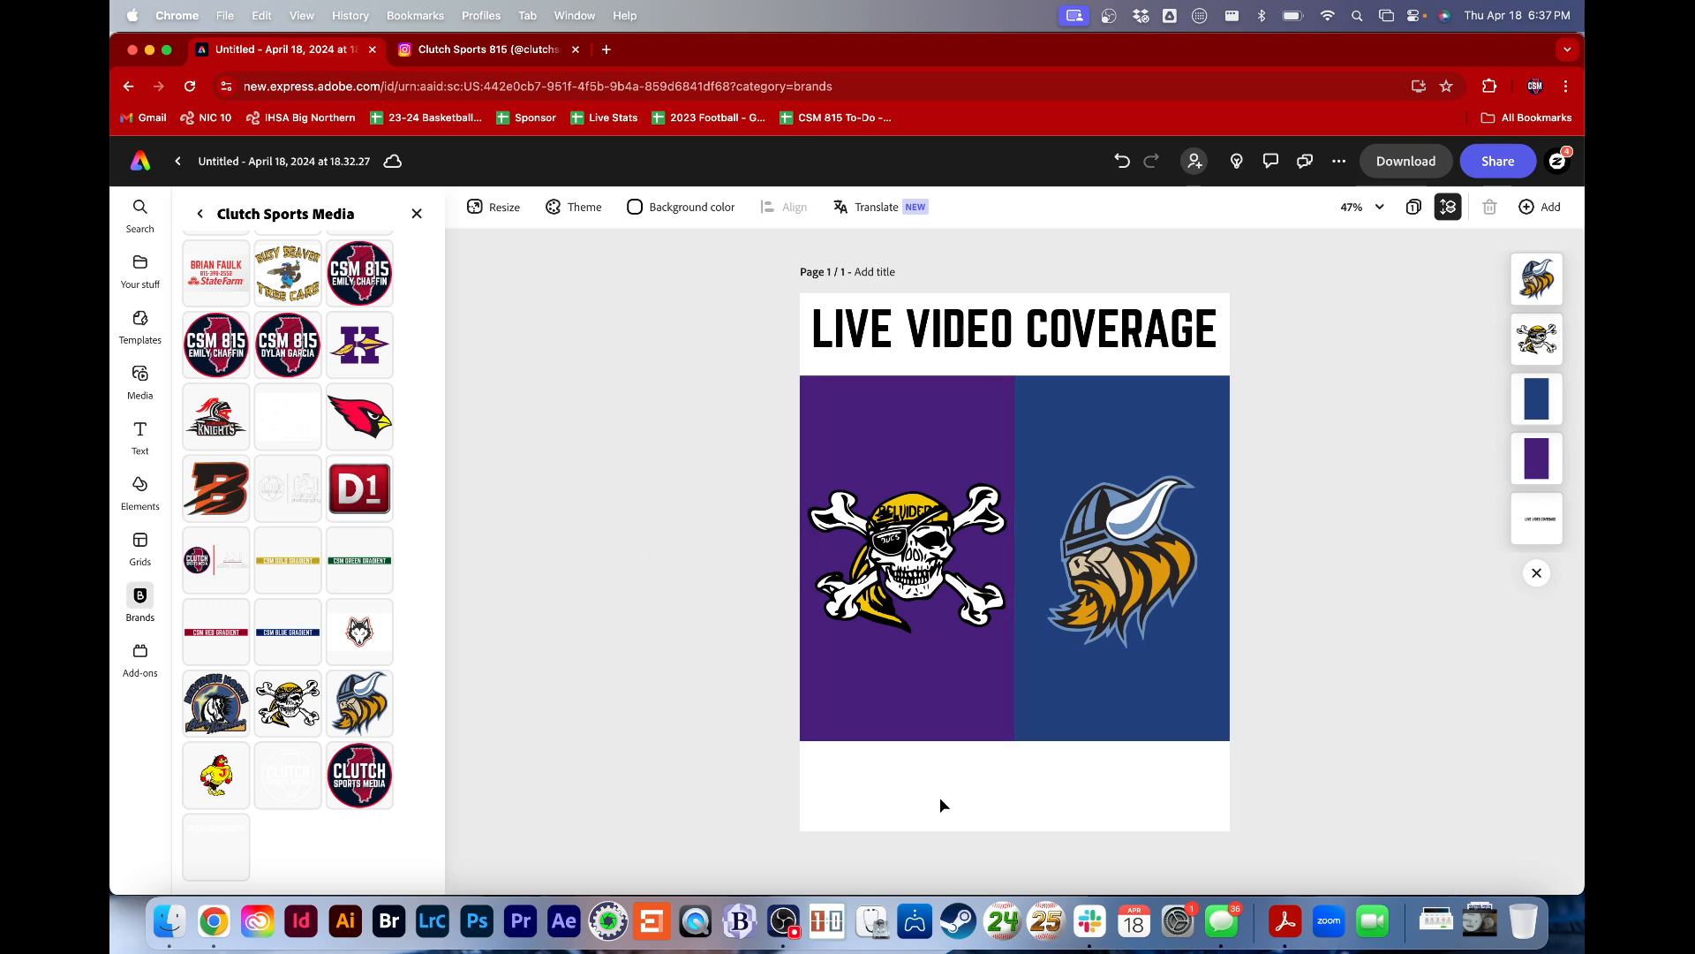
Nudge the LIVE VIDEO COVERAGE title up slightly, then duplicate it and place the copy in the white strip below the rectangles
left_click(991, 328)
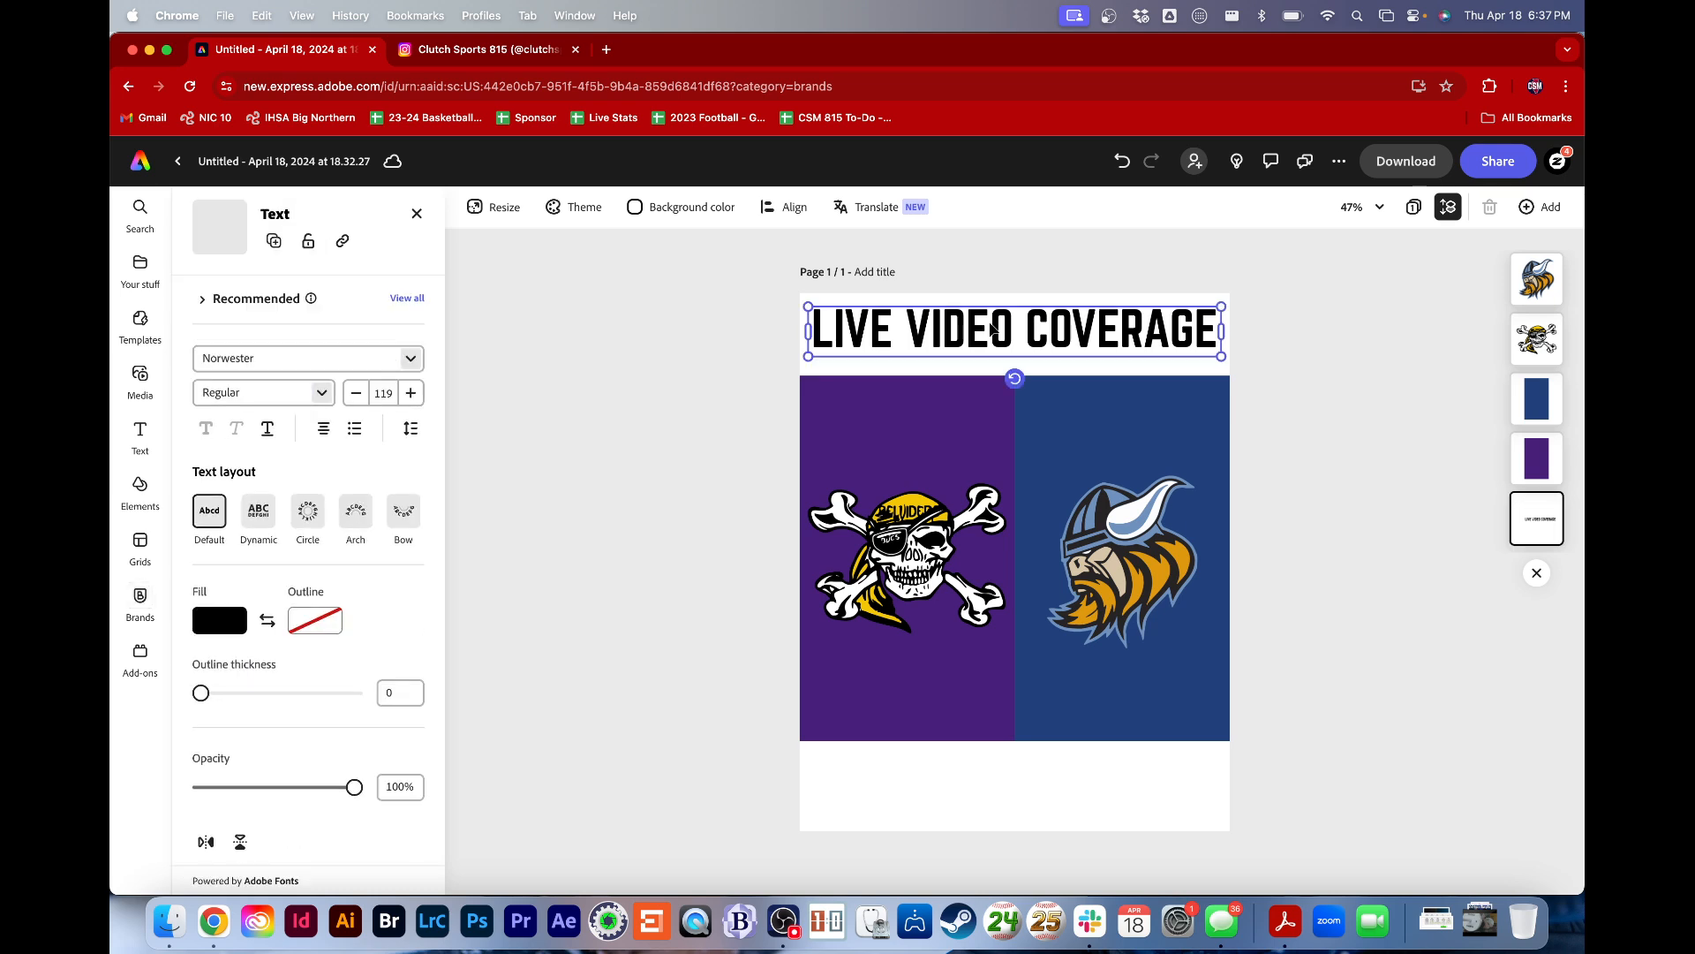
left_click(1325, 332)
left_click(1096, 327)
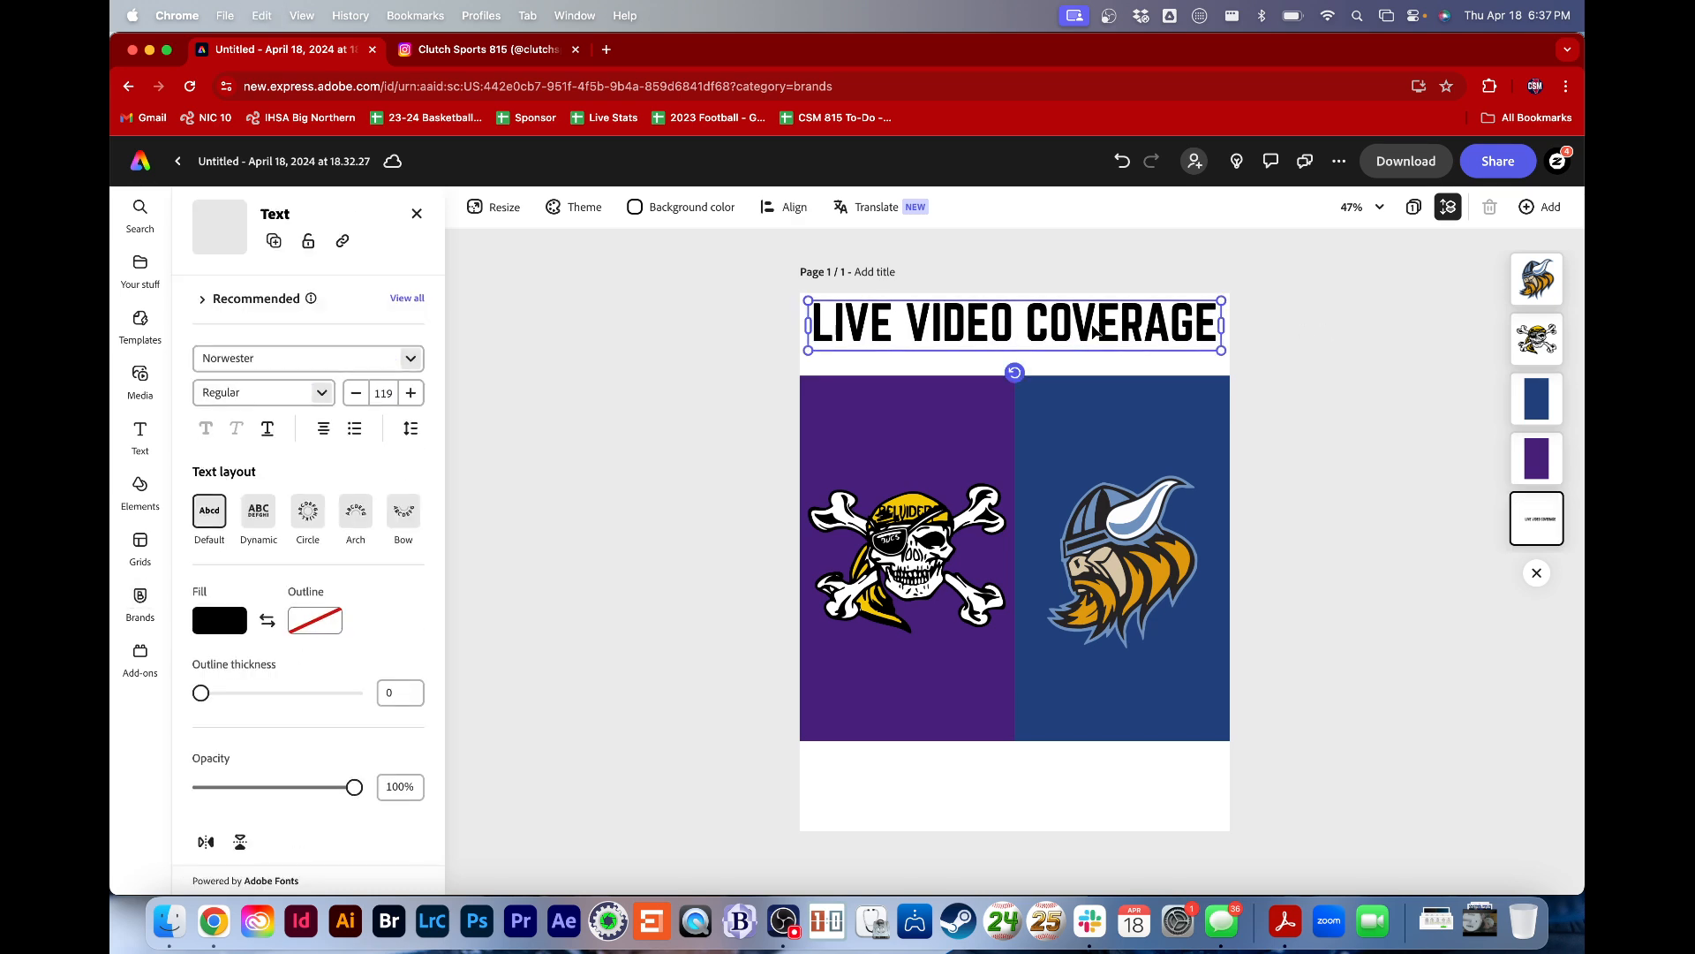
right_click(1095, 330)
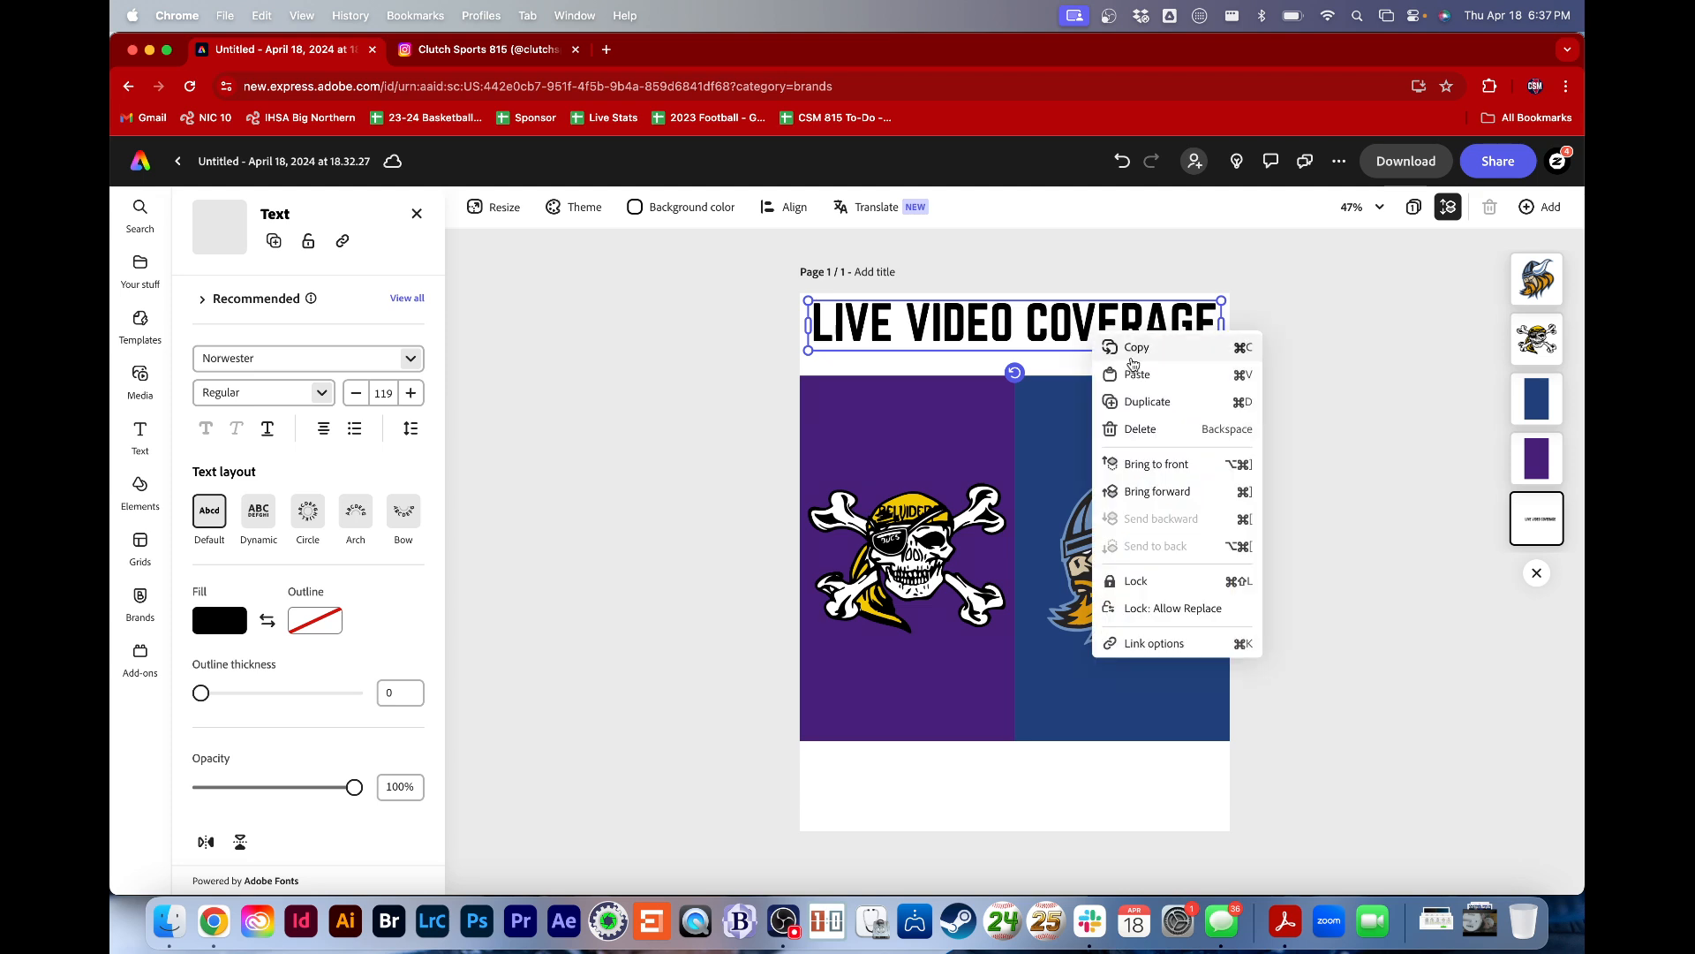
left_click(1147, 401)
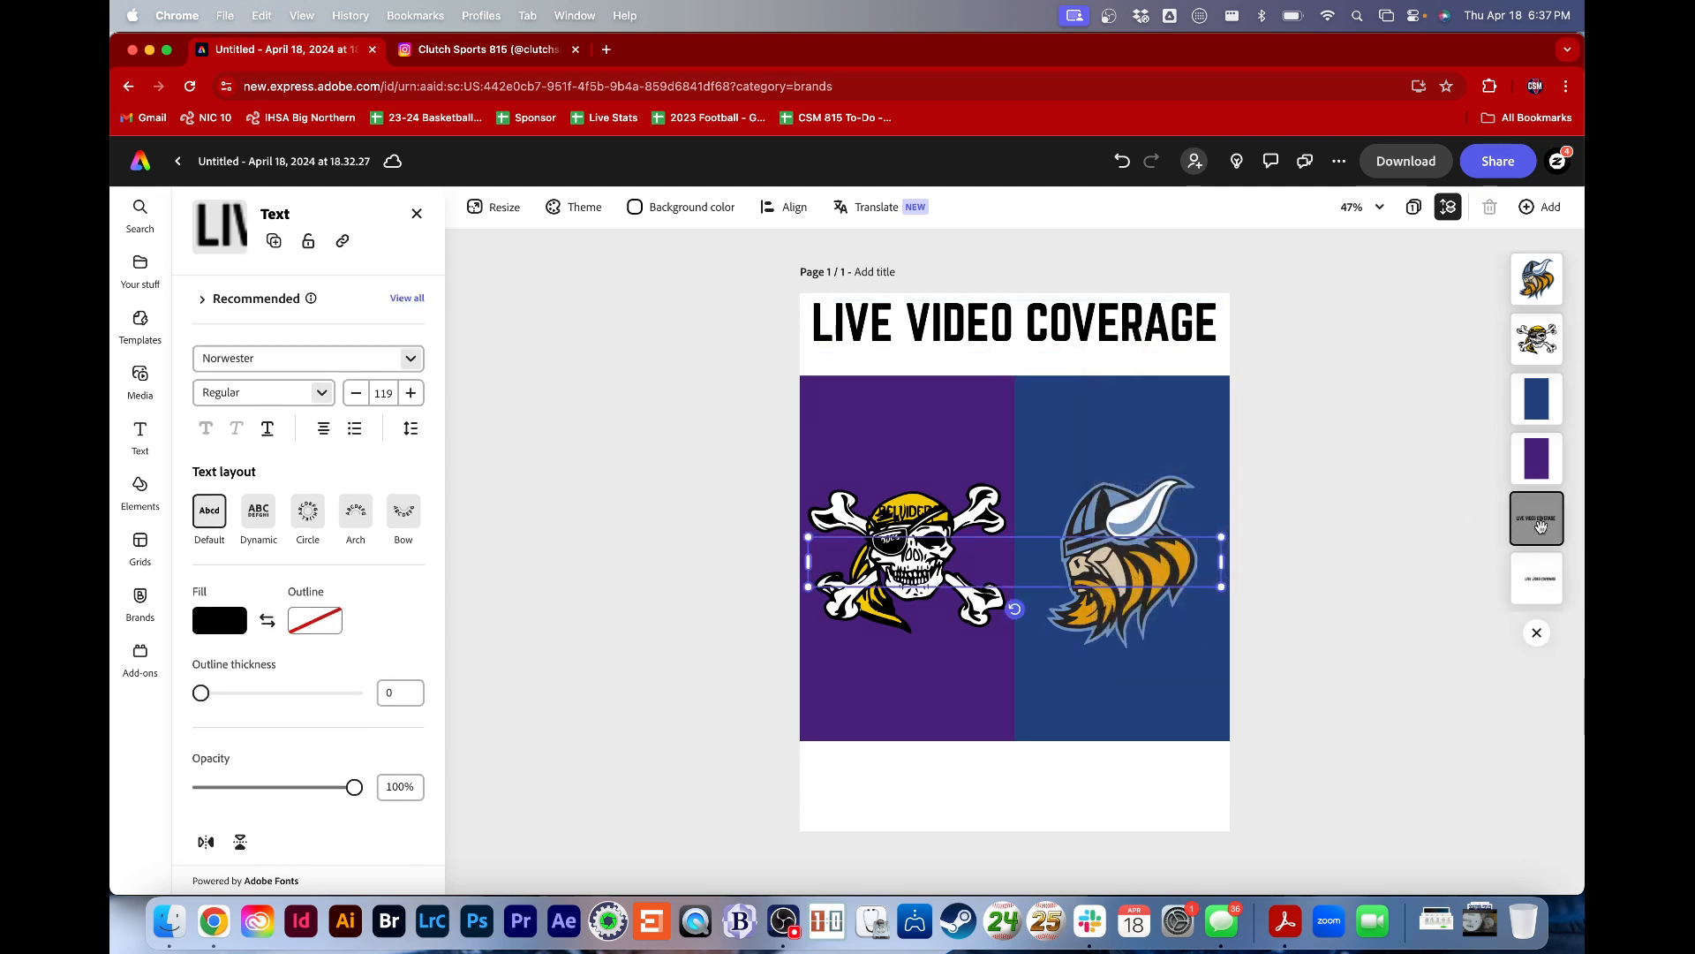
left_click_drag(1031, 574, 1027, 792)
Replace the duplicated title's text with NIC-10 BASEBALL
triple_click(1033, 793)
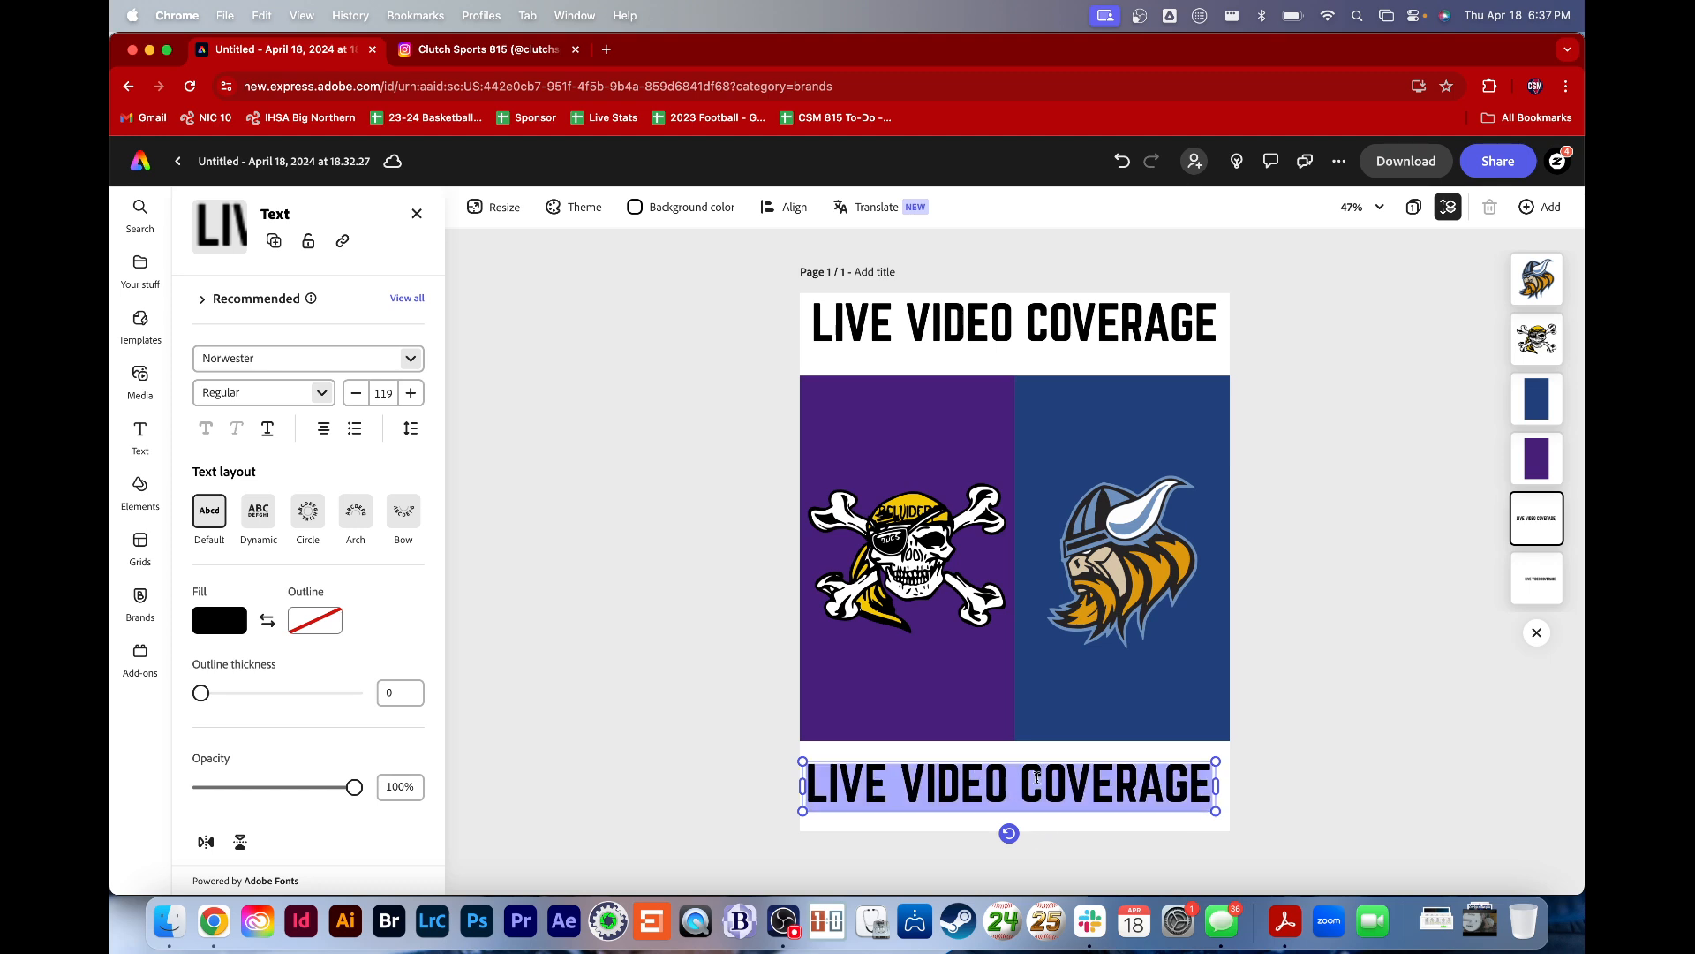
type("NIC-10-")
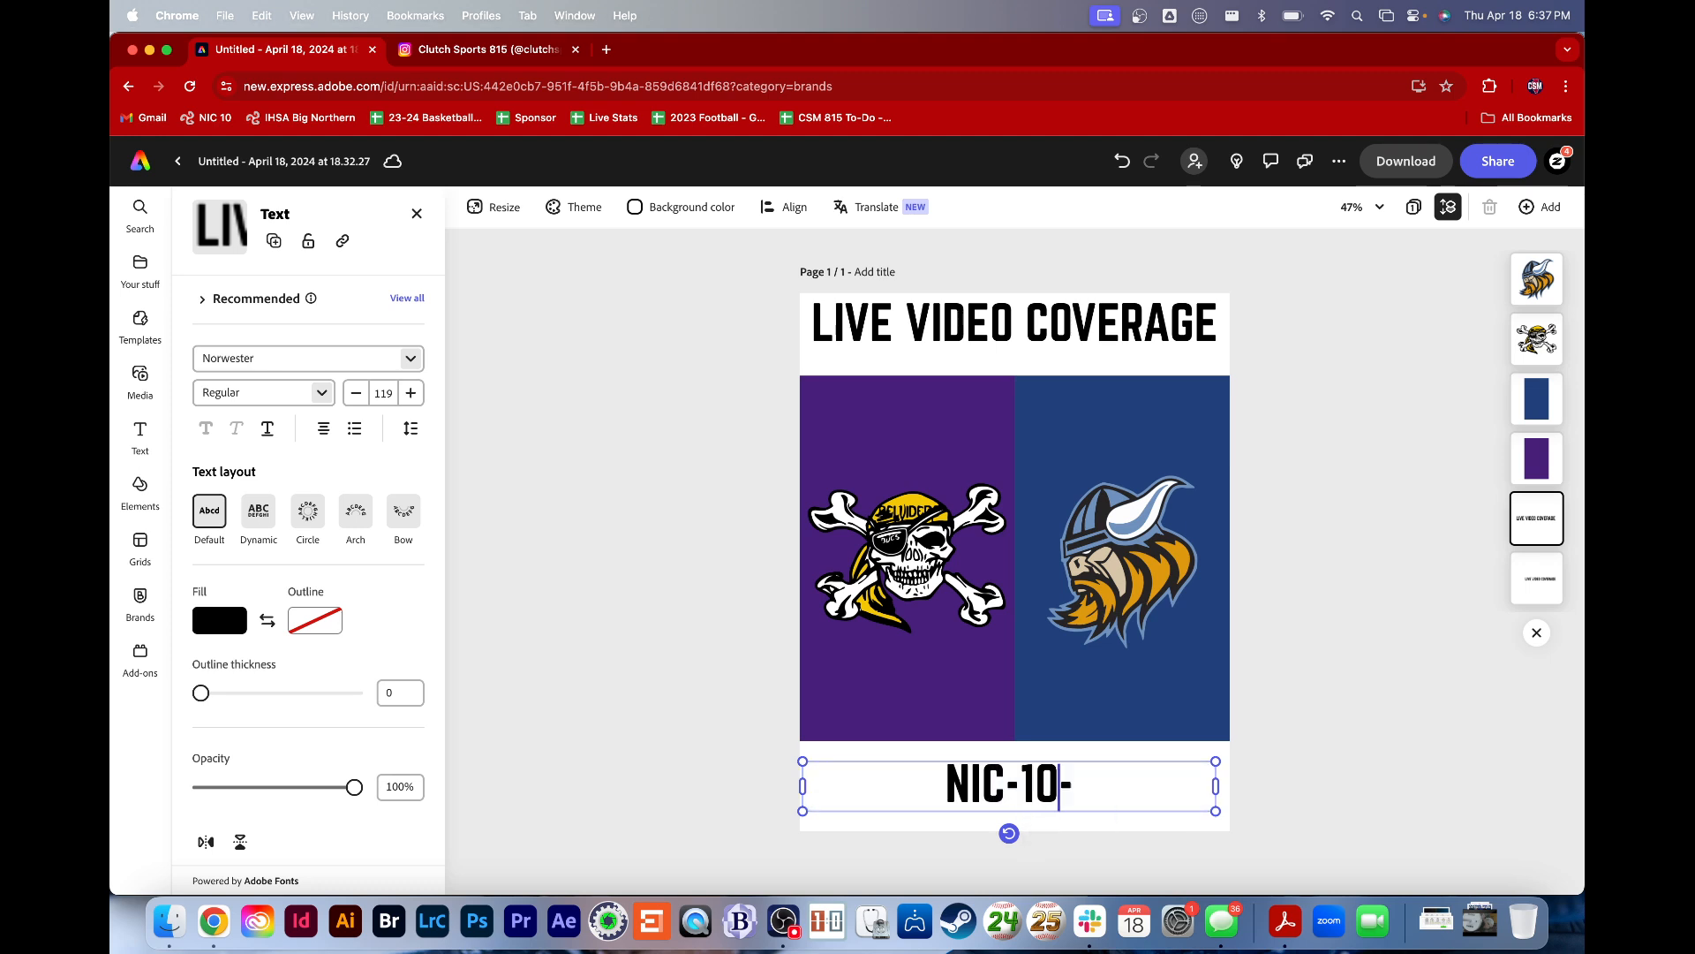
key("Left")
key("BackSpace")
type("0")
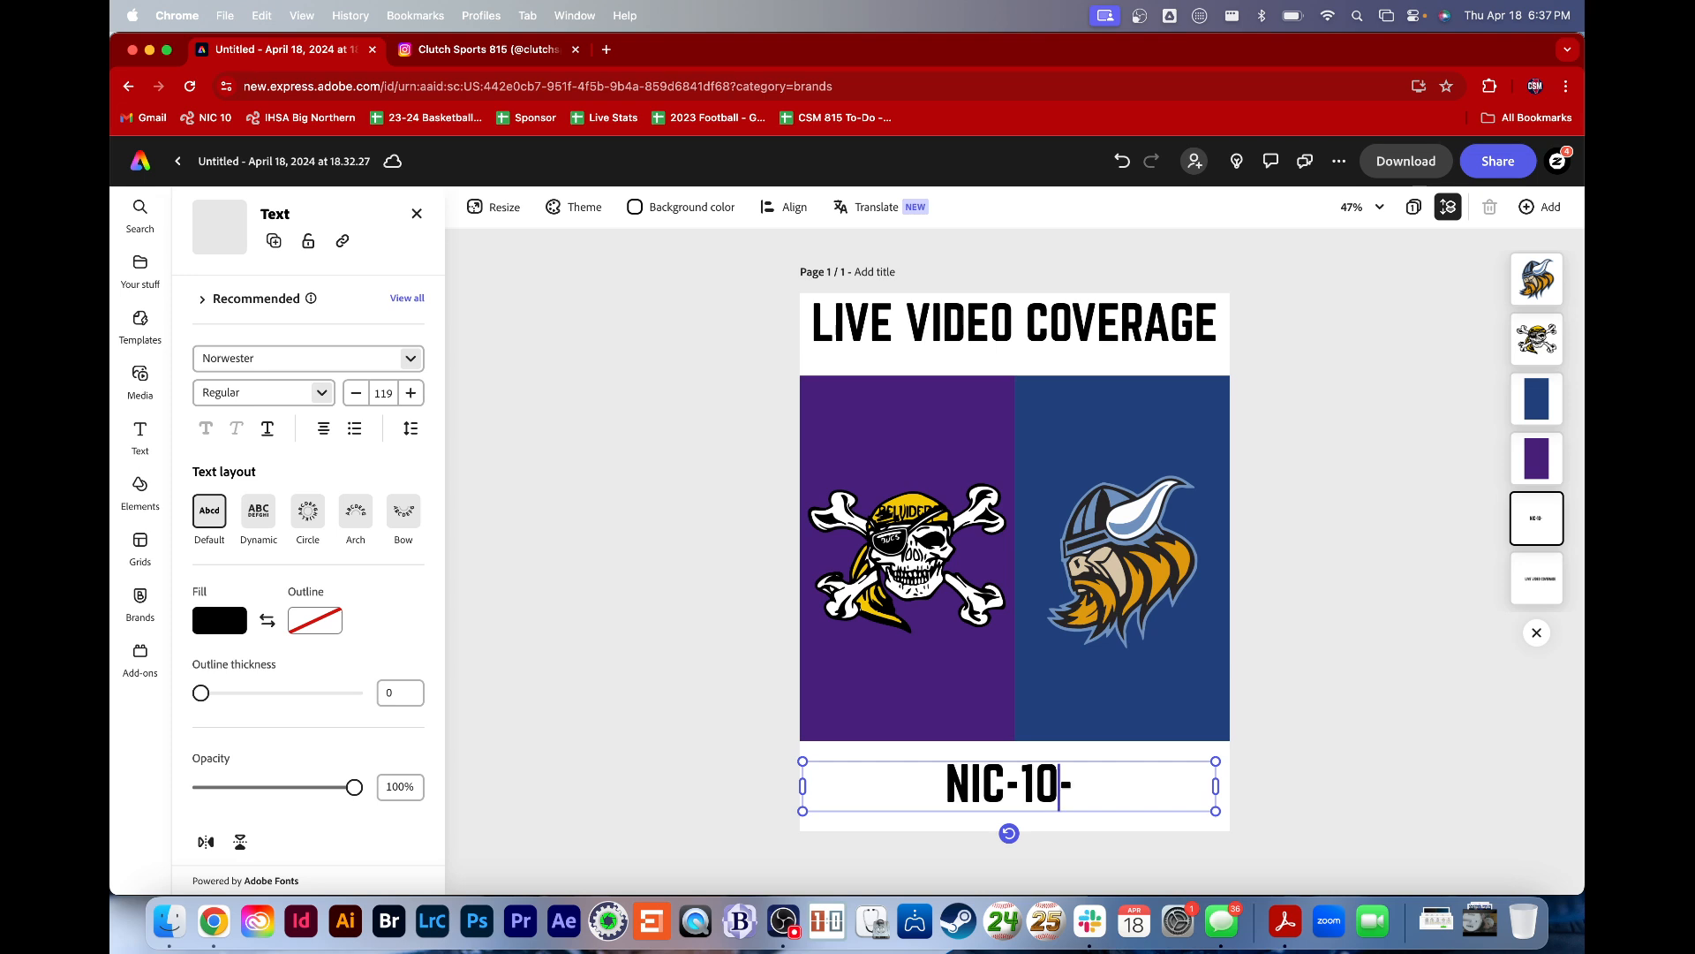
key("shift+Right")
key("BackSpace")
type("Bas")
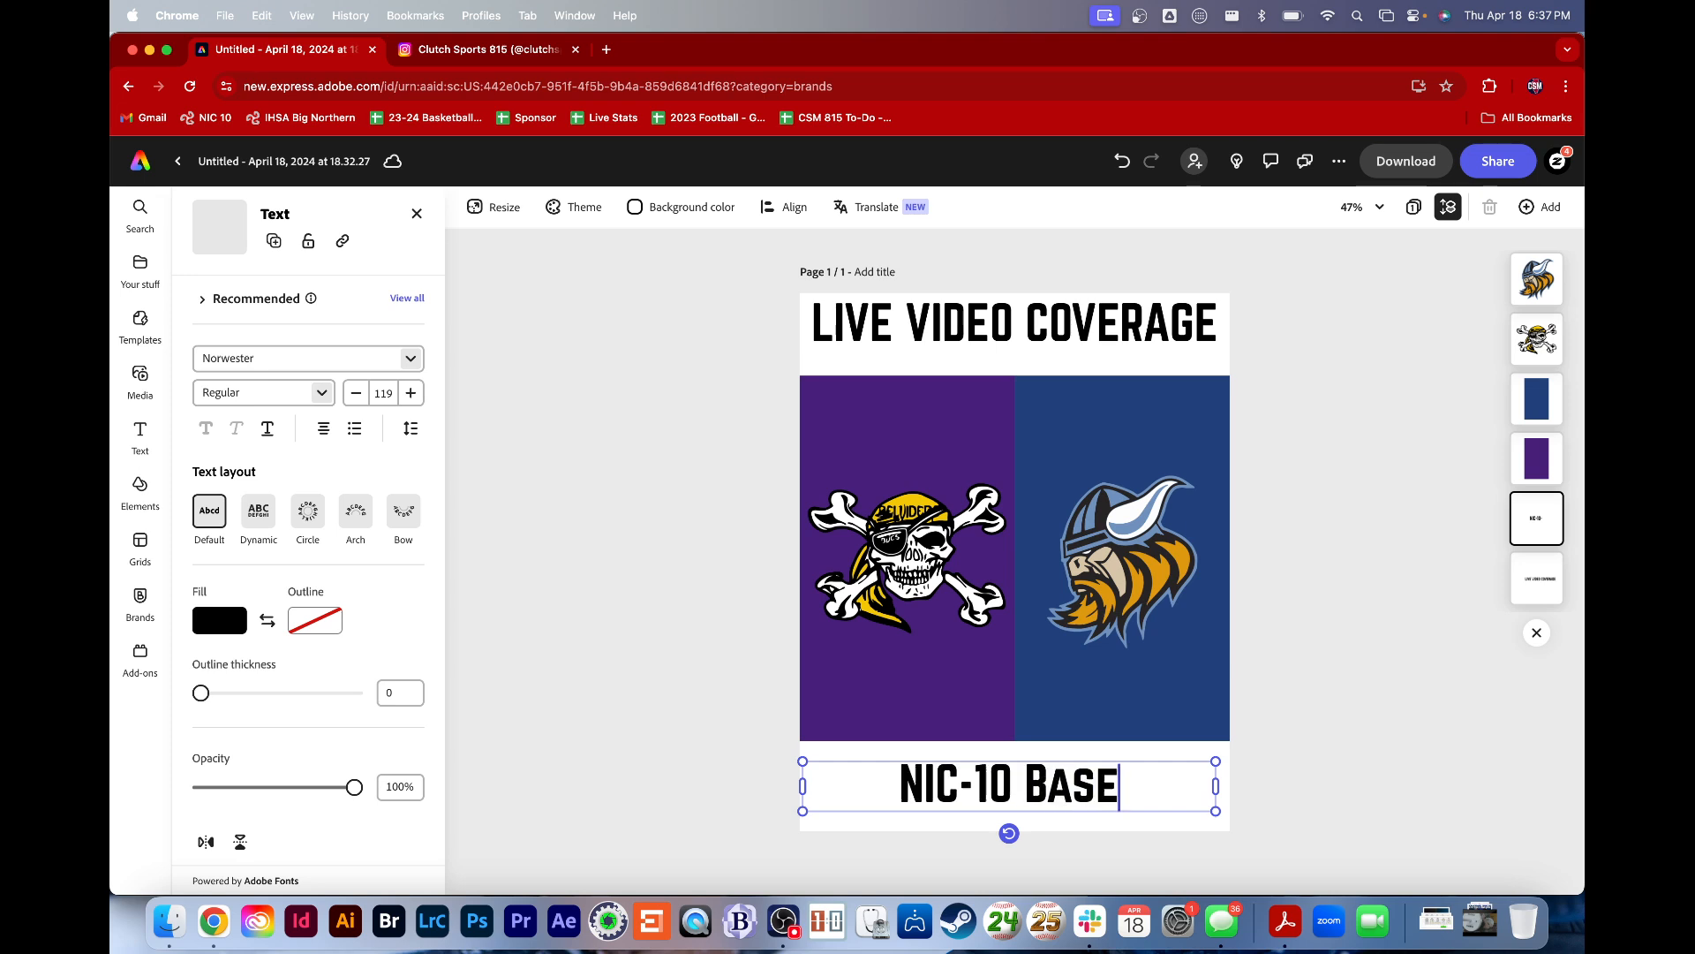
key("BackSpace")
key("BackSpace")
type("ASEBALL")
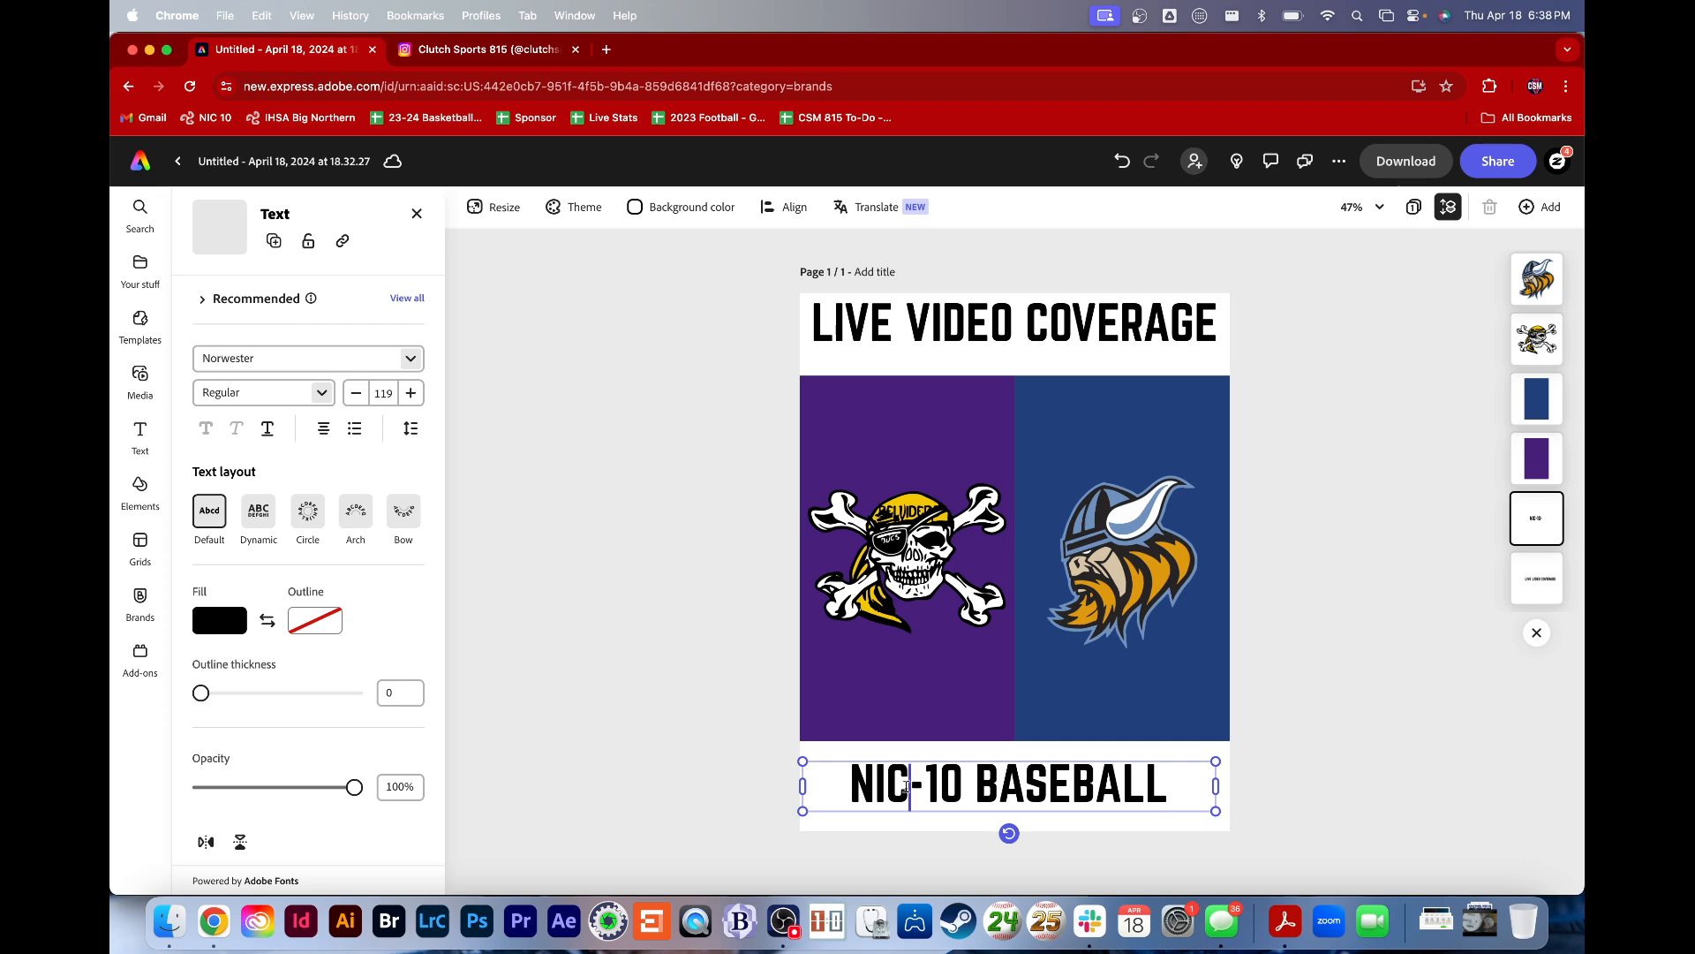
Increase the font size of the NIC-10 BASEBALL text to 146
triple_click(907, 786)
left_click(406, 395)
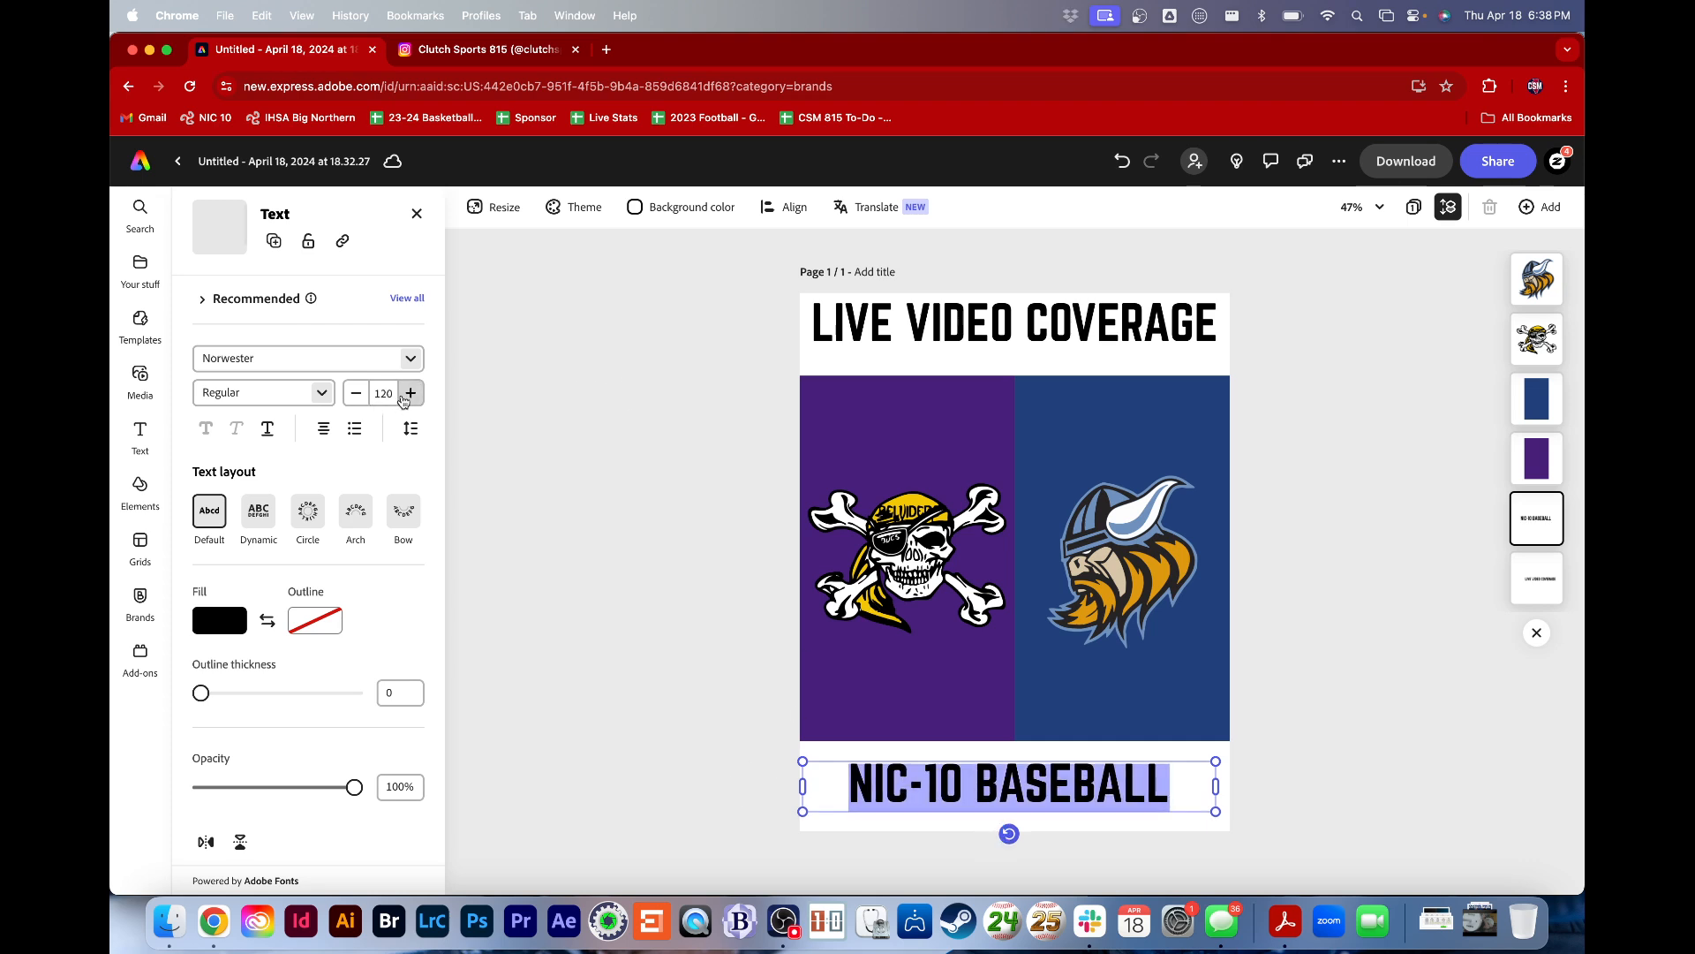
left_click(407, 396)
left_click(406, 395)
left_click(404, 399)
left_click(409, 394)
left_click(408, 394)
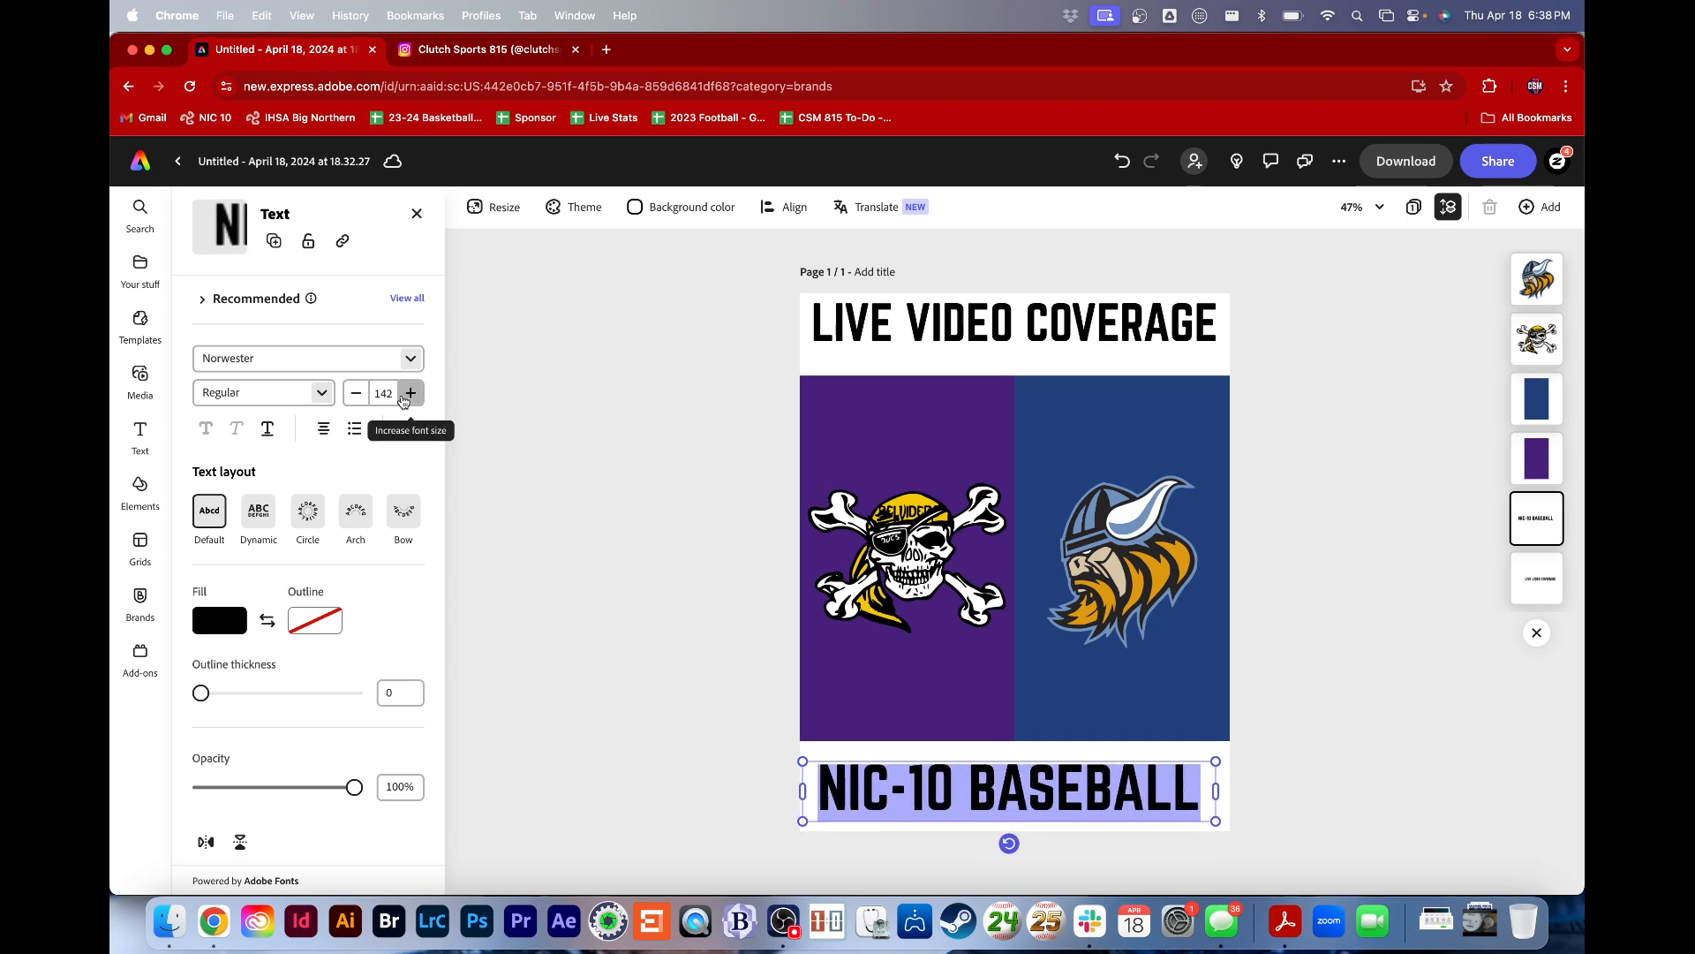
left_click(409, 394)
left_click(968, 788)
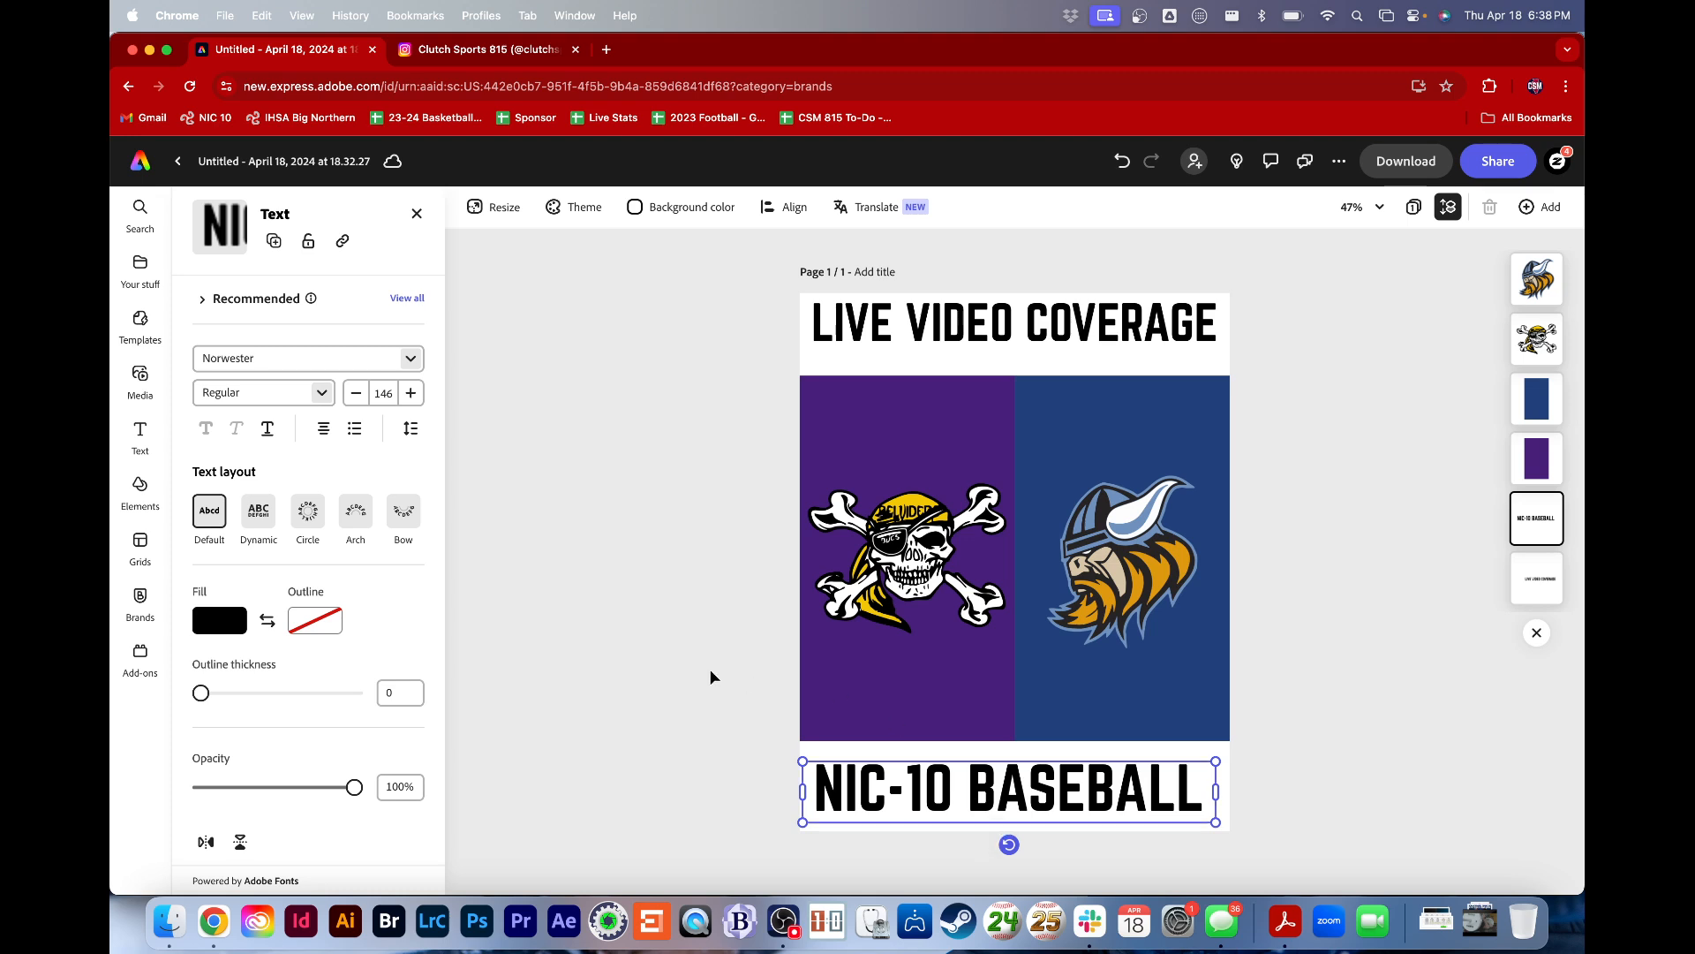
Center the NIC-10 BASEBALL text horizontally on the page, nudge it up slightly and deselect it
triple_click(953, 788)
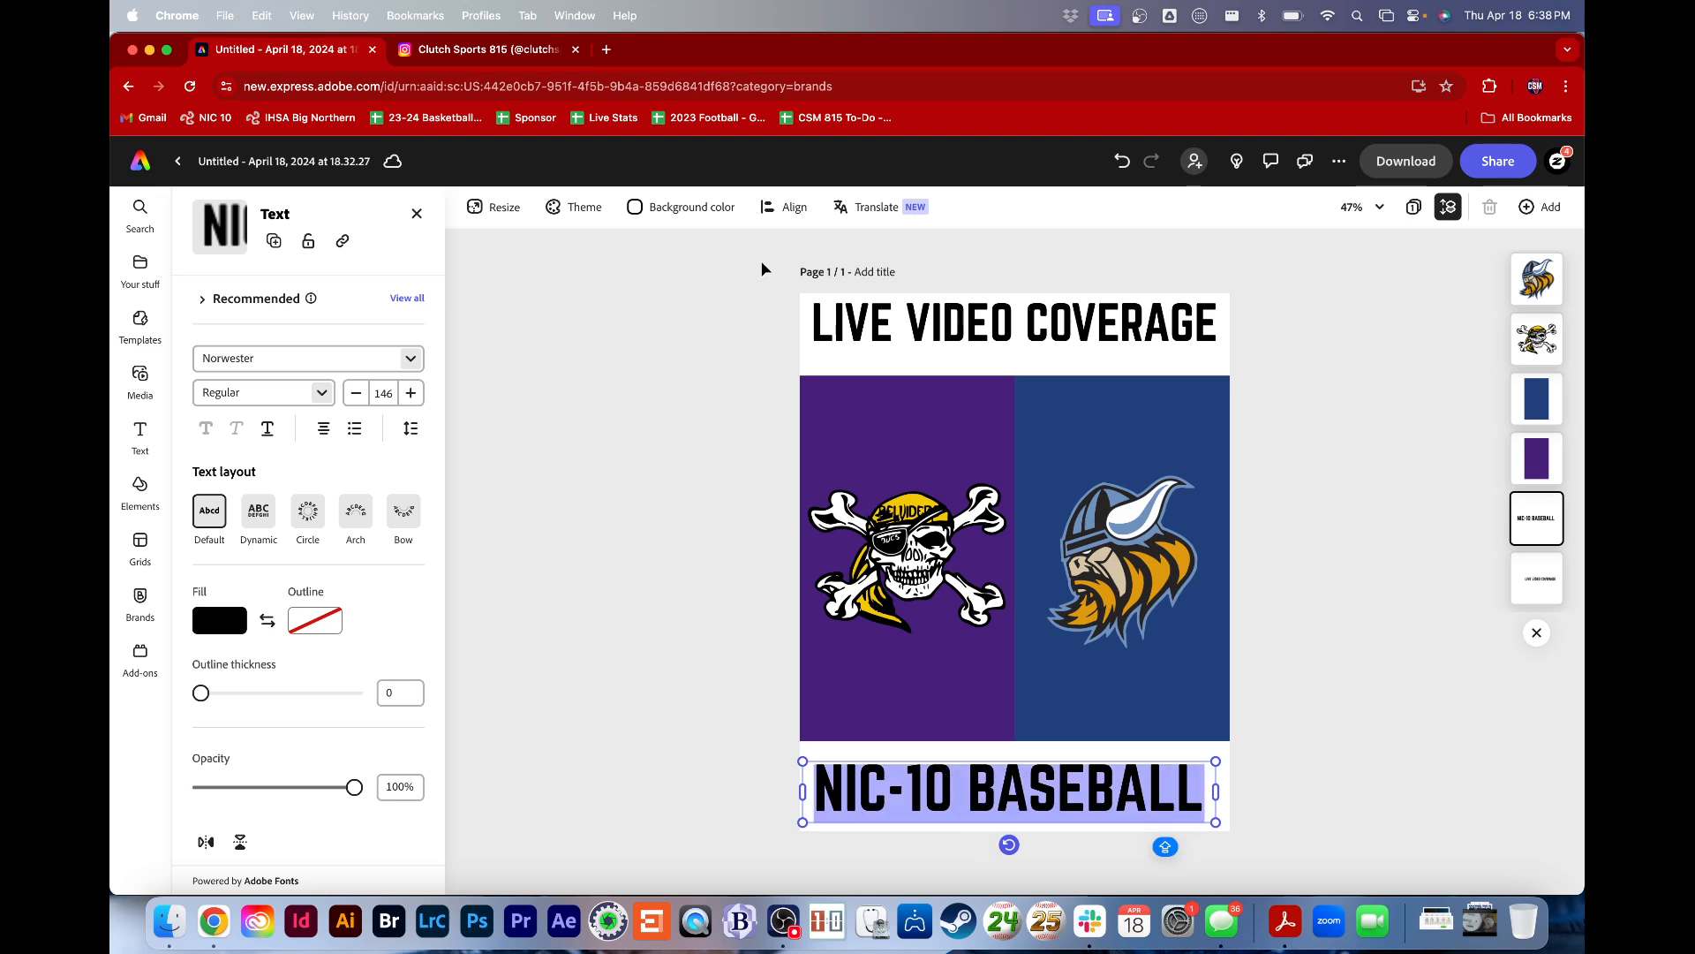
left_click(783, 207)
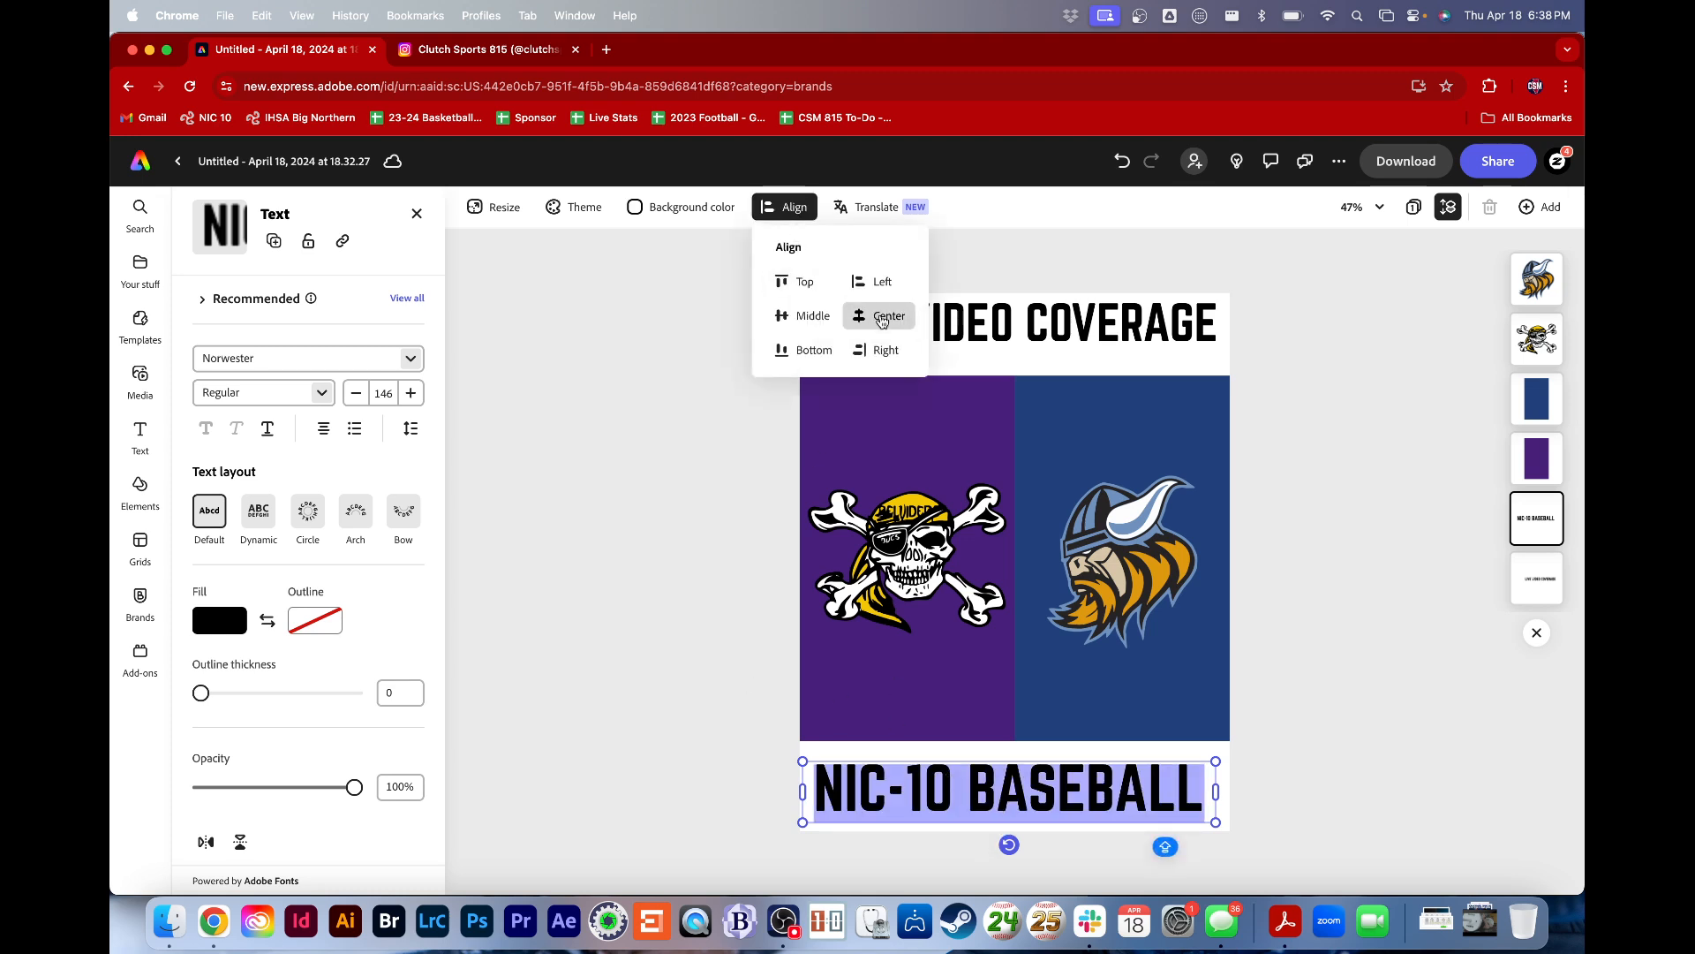
left_click(881, 317)
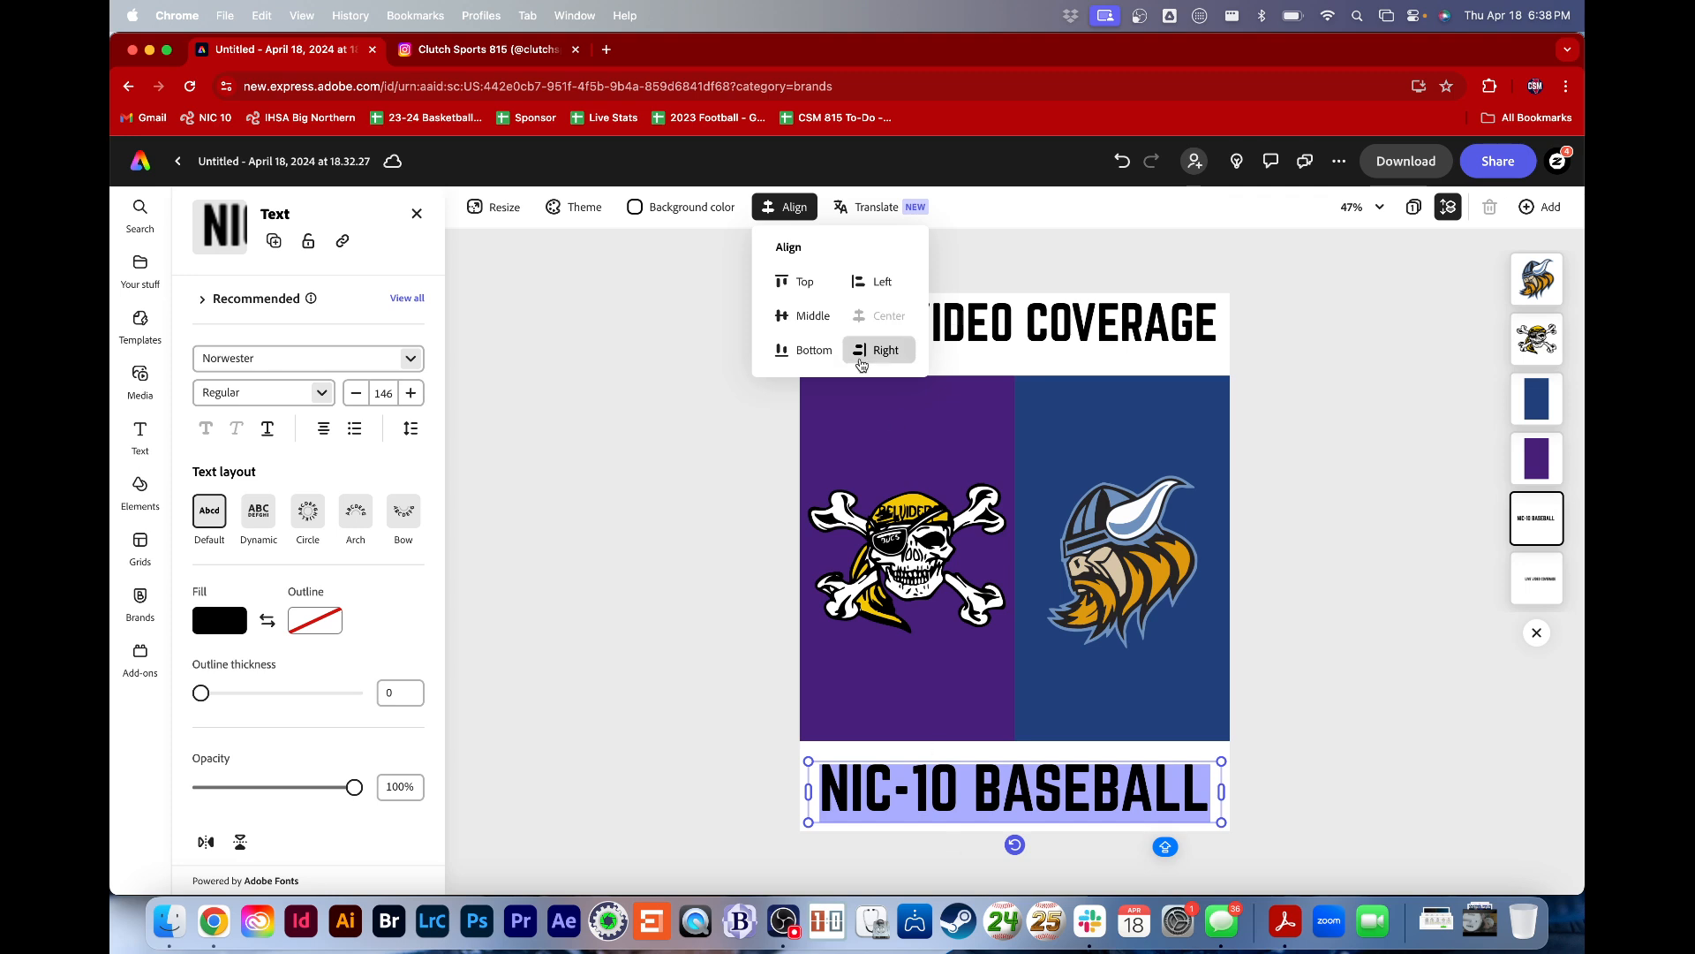
left_click(714, 608)
left_click(715, 725)
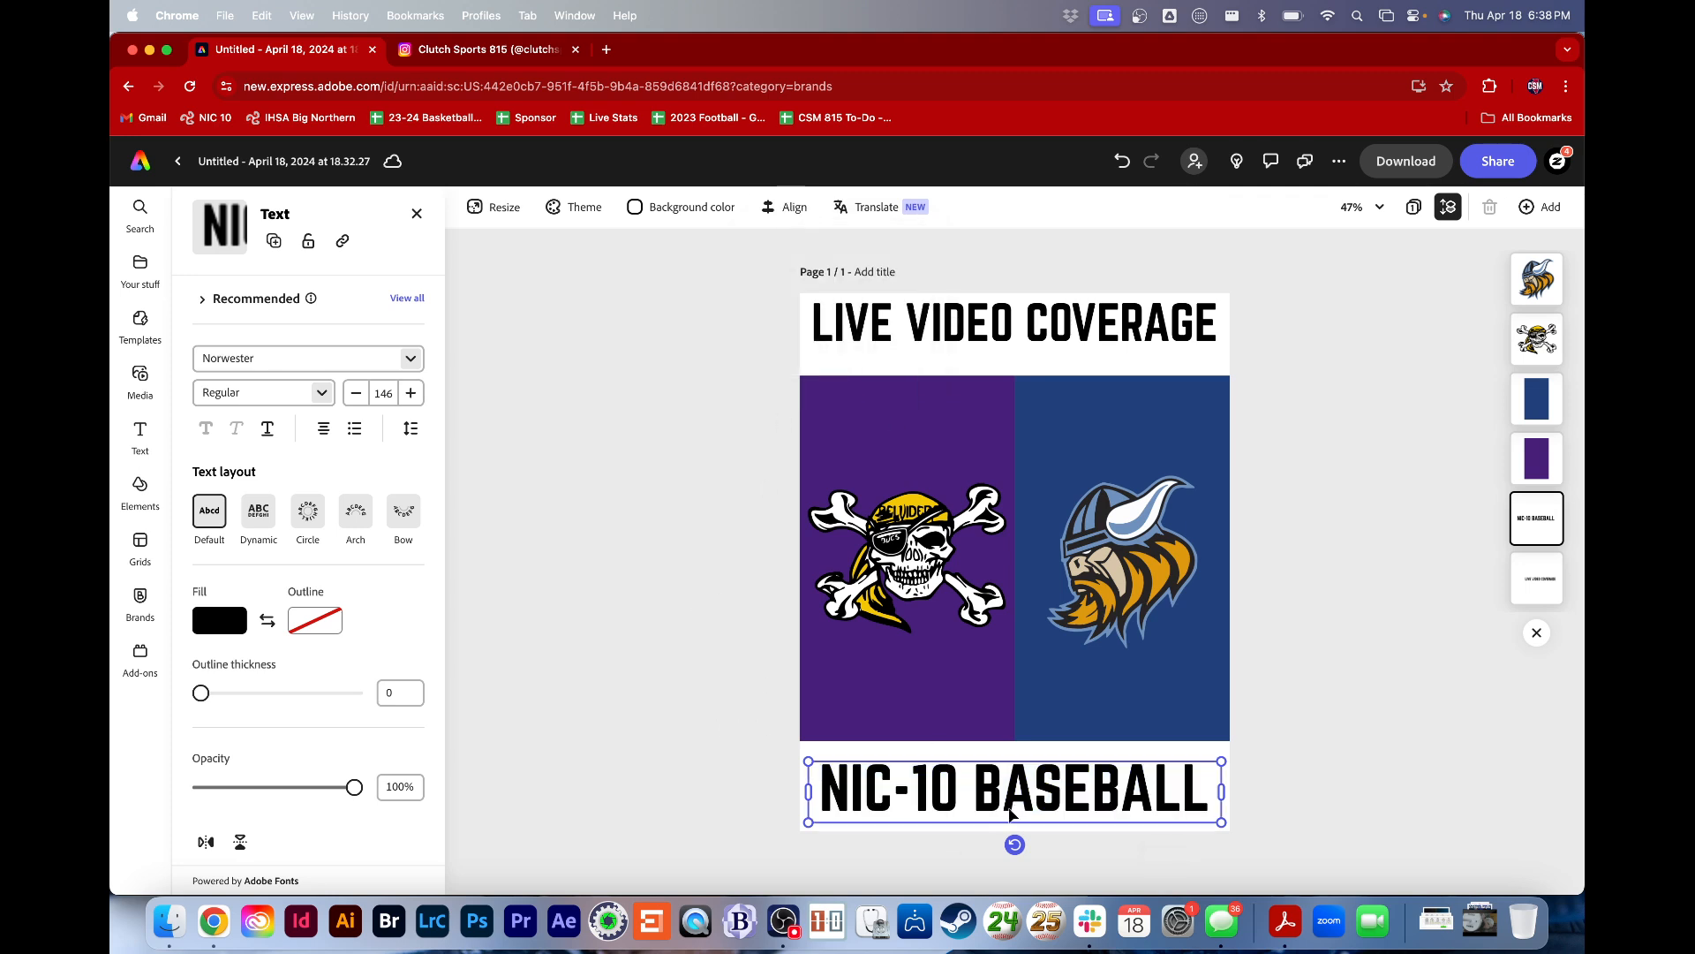
left_click_drag(1013, 813, 1015, 802)
left_click(1395, 772)
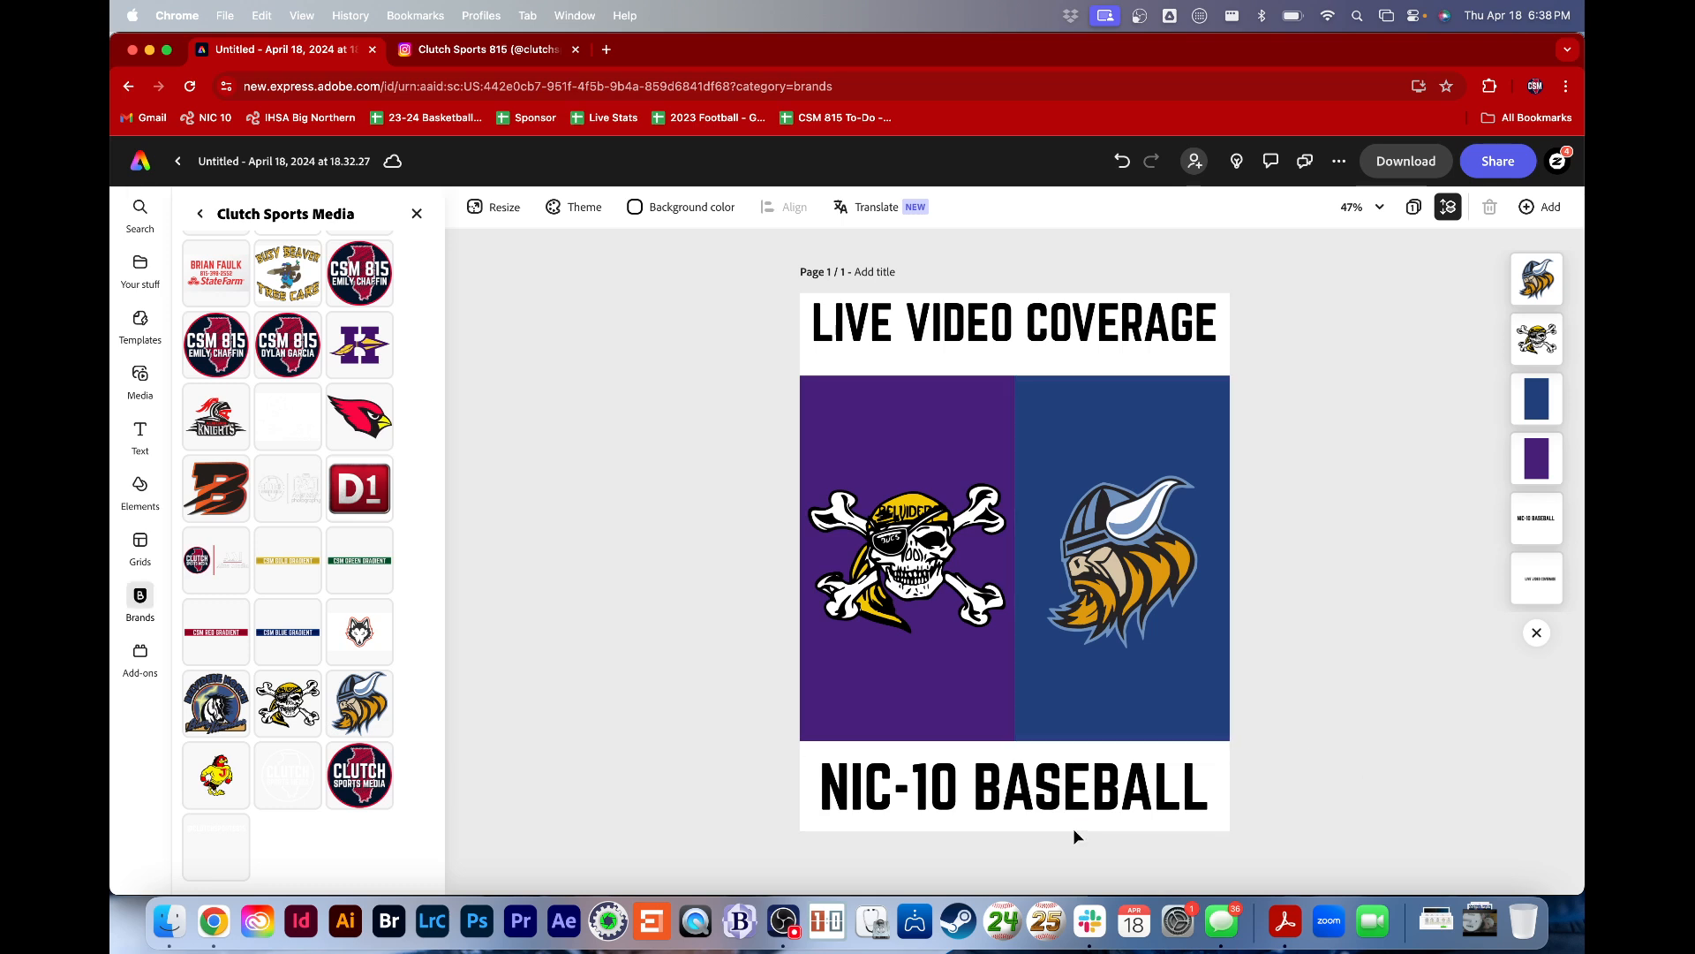
Increase the font size of the NIC-10 BASEBALL text to 153 and deselect it
left_click(1064, 795)
triple_click(1064, 794)
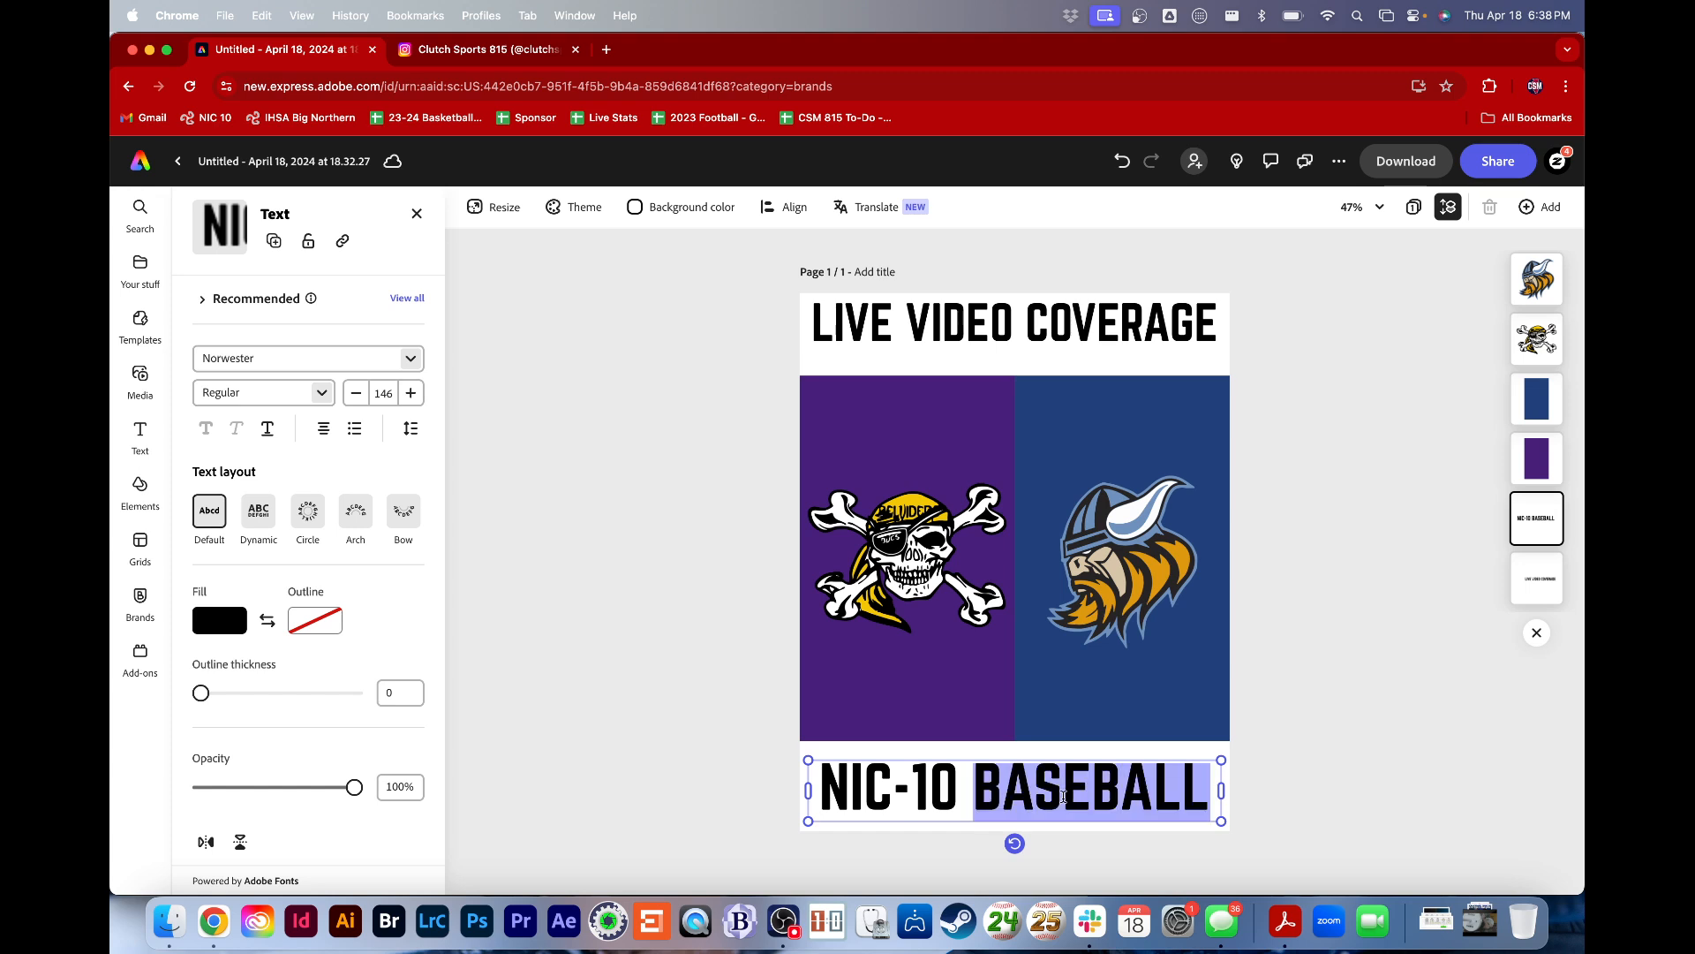
left_click(411, 393)
left_click(410, 393)
left_click(411, 393)
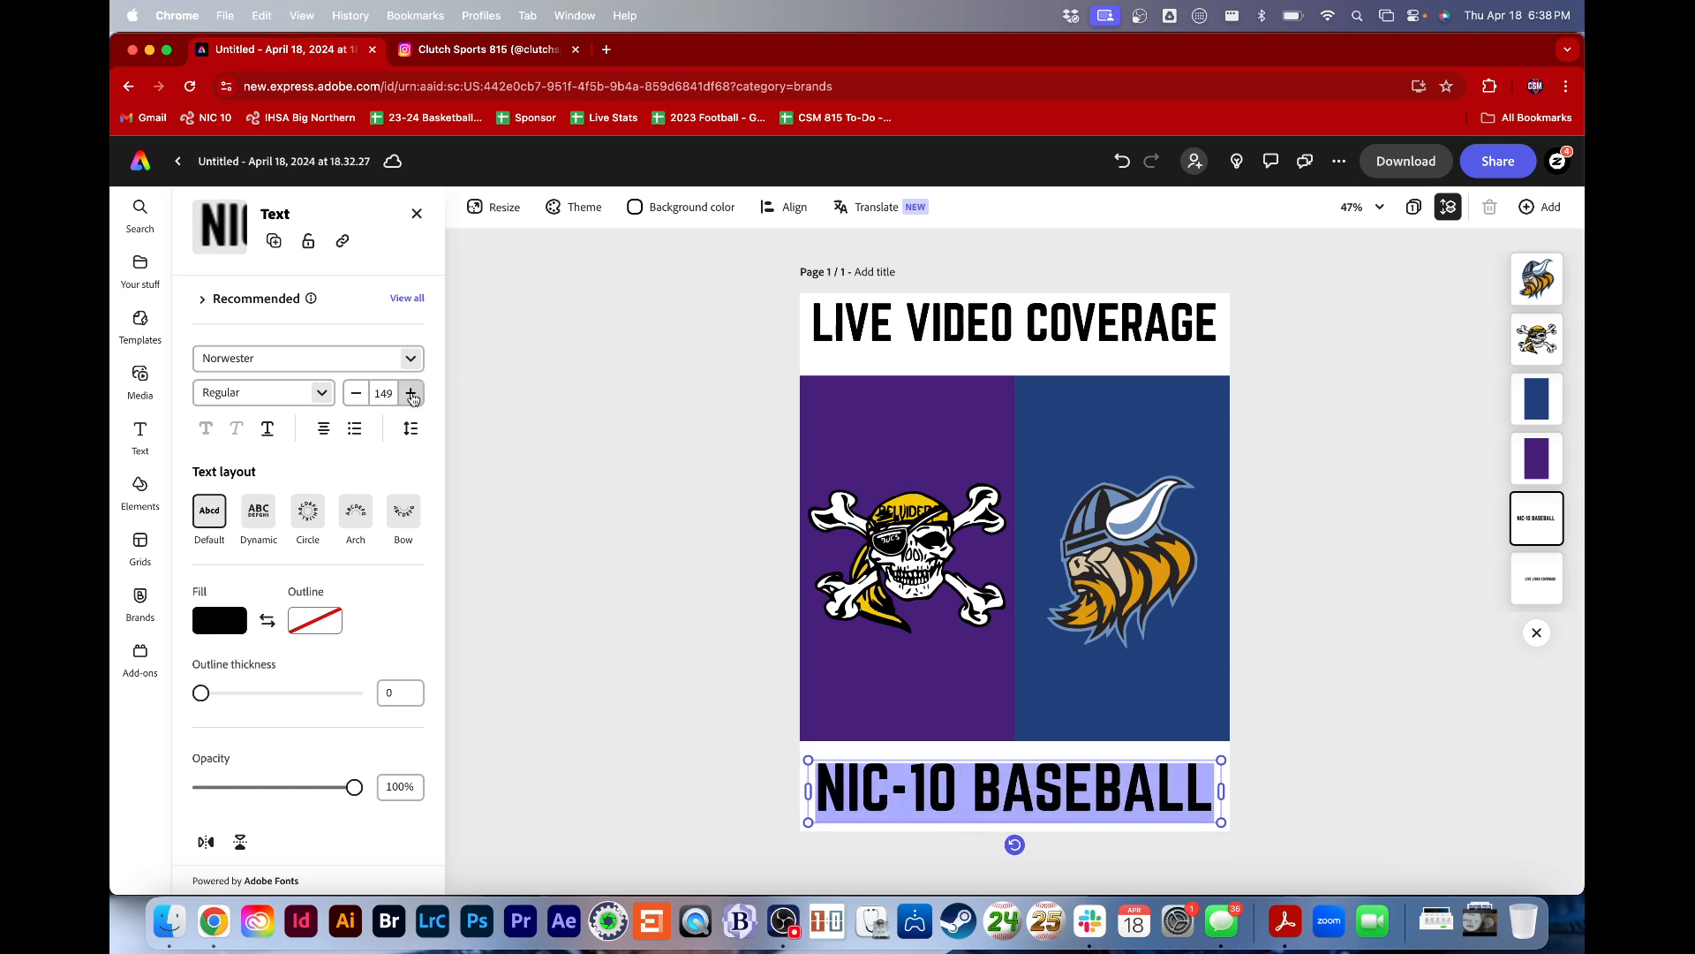
left_click(410, 393)
left_click(411, 392)
left_click(410, 393)
left_click(411, 393)
key("Escape")
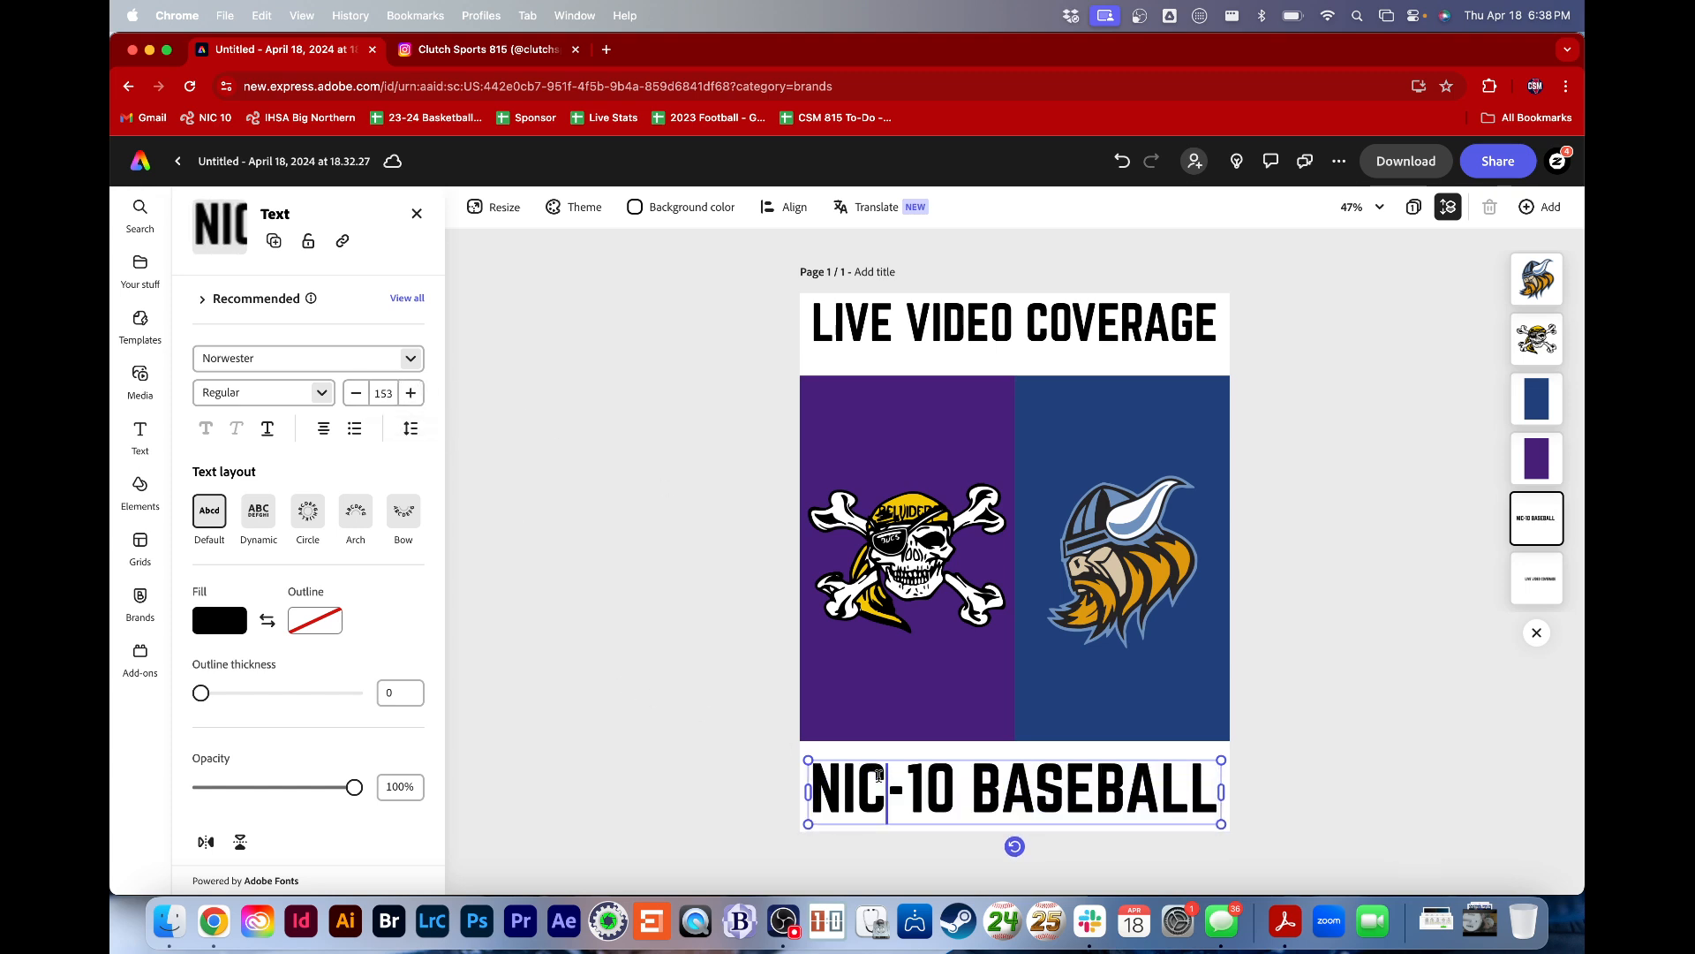
left_click(743, 761)
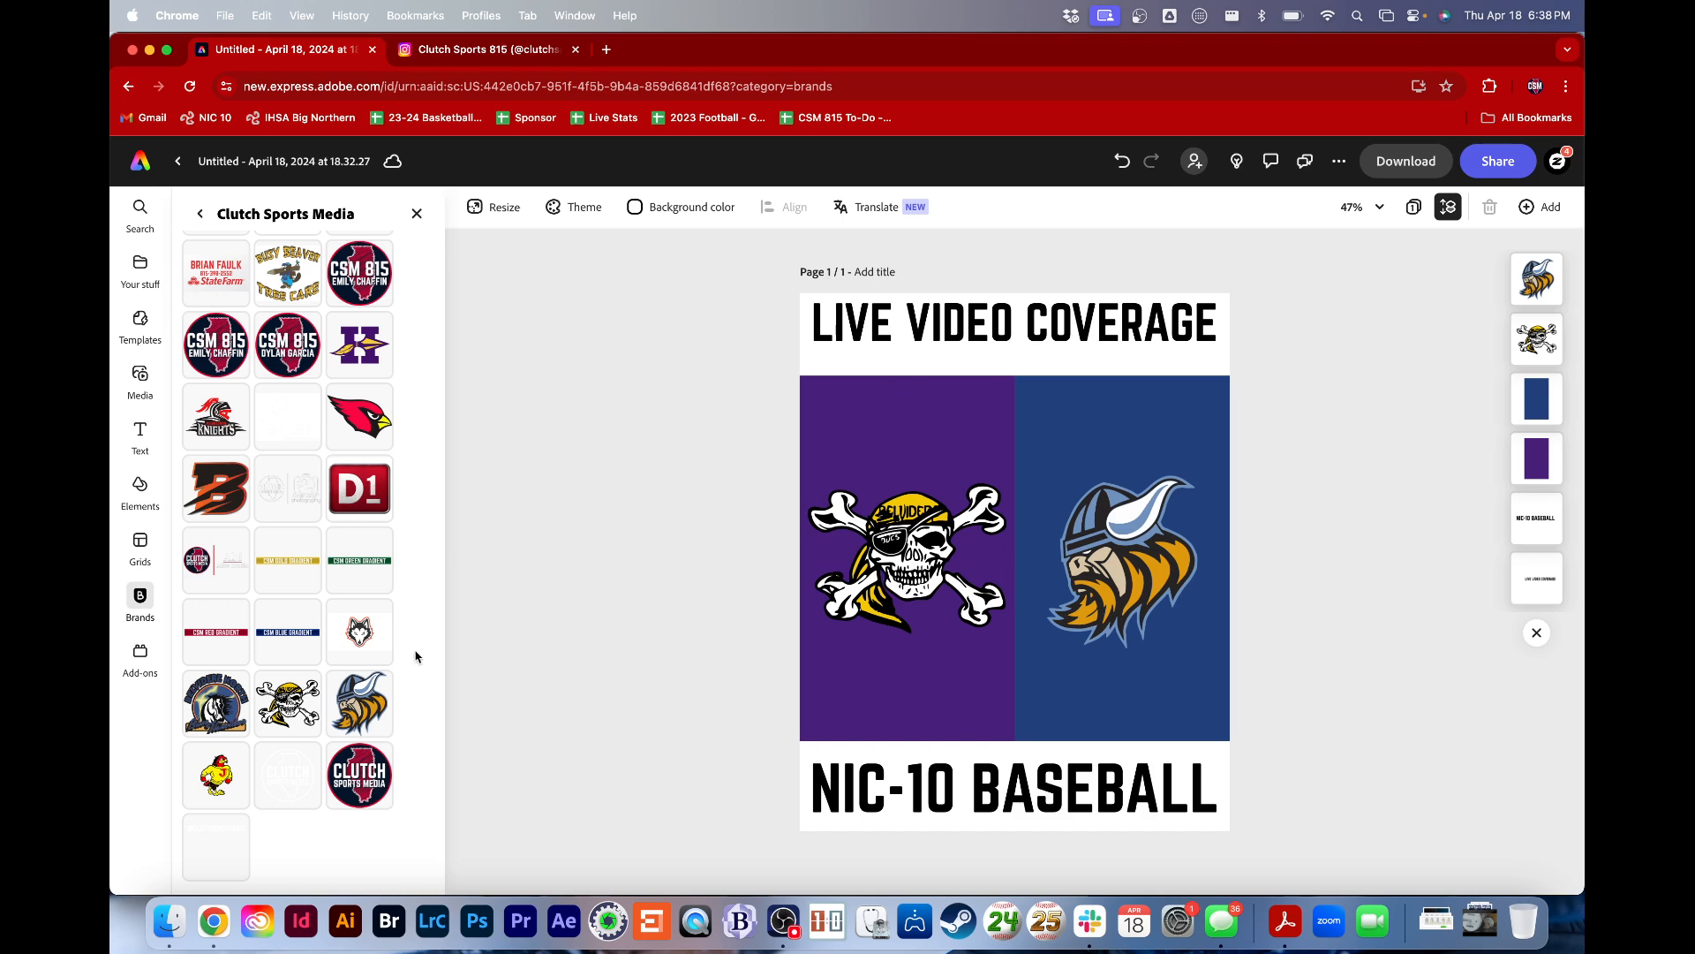
Add the round Clutch Sports Media logo from the brand library, shrunk and centered over the upper seam between the two rectangles
left_click_drag(360, 775, 1005, 439)
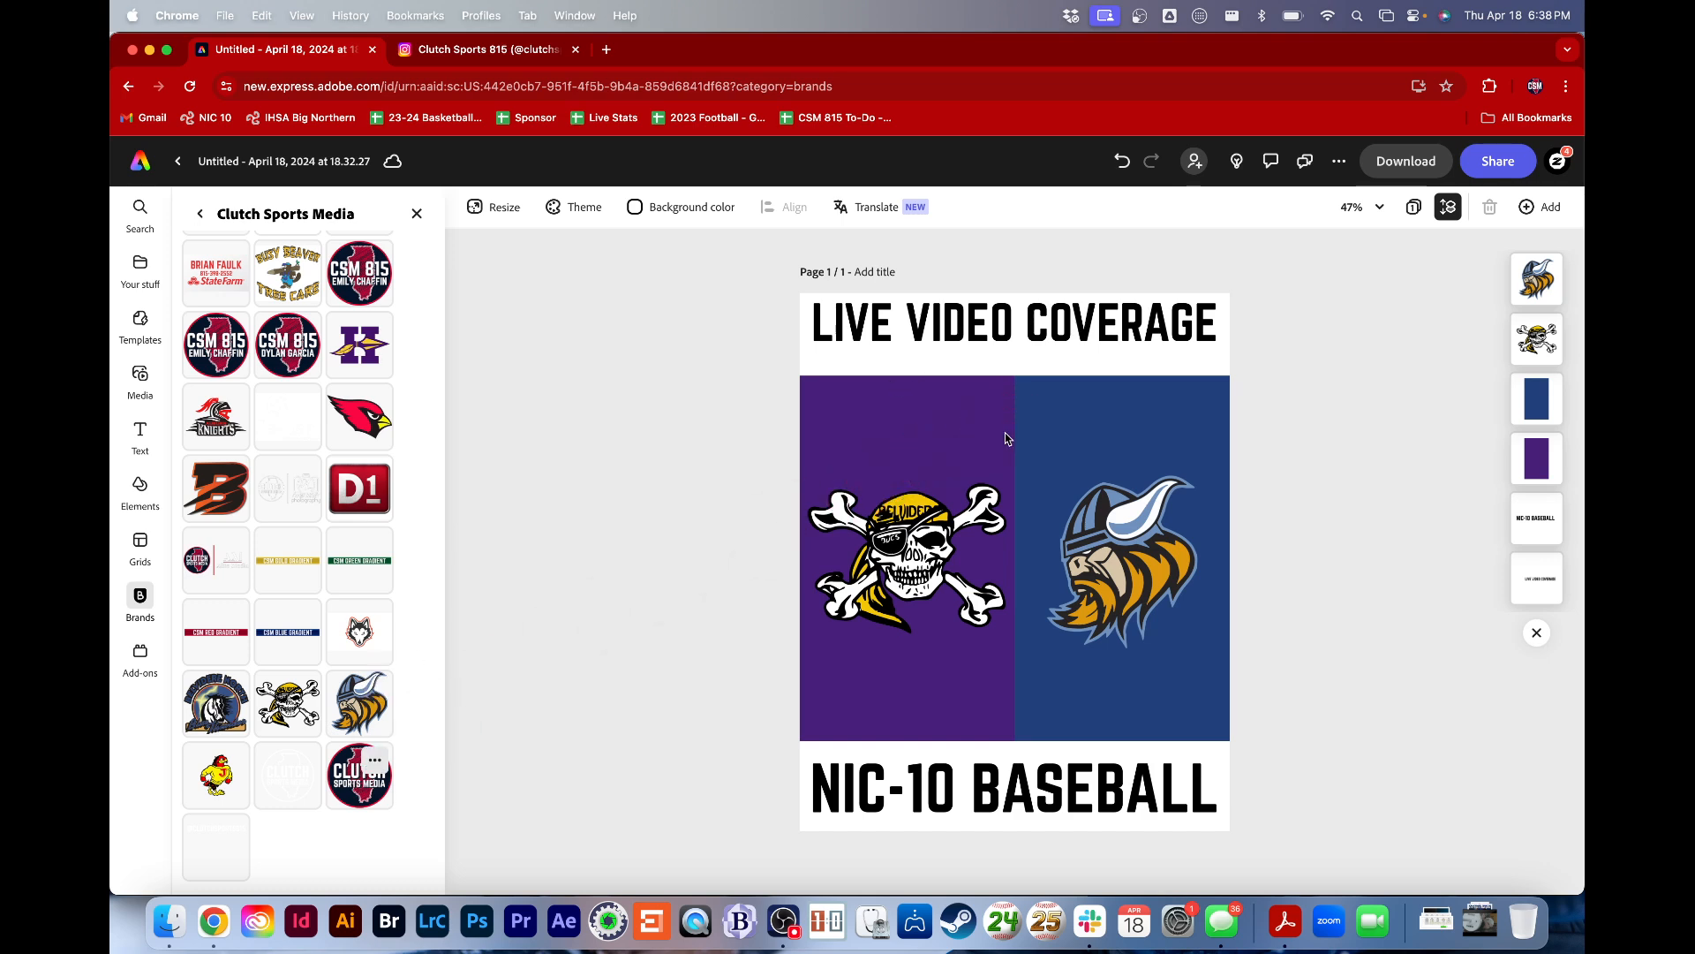
left_click_drag(1103, 520, 1011, 435)
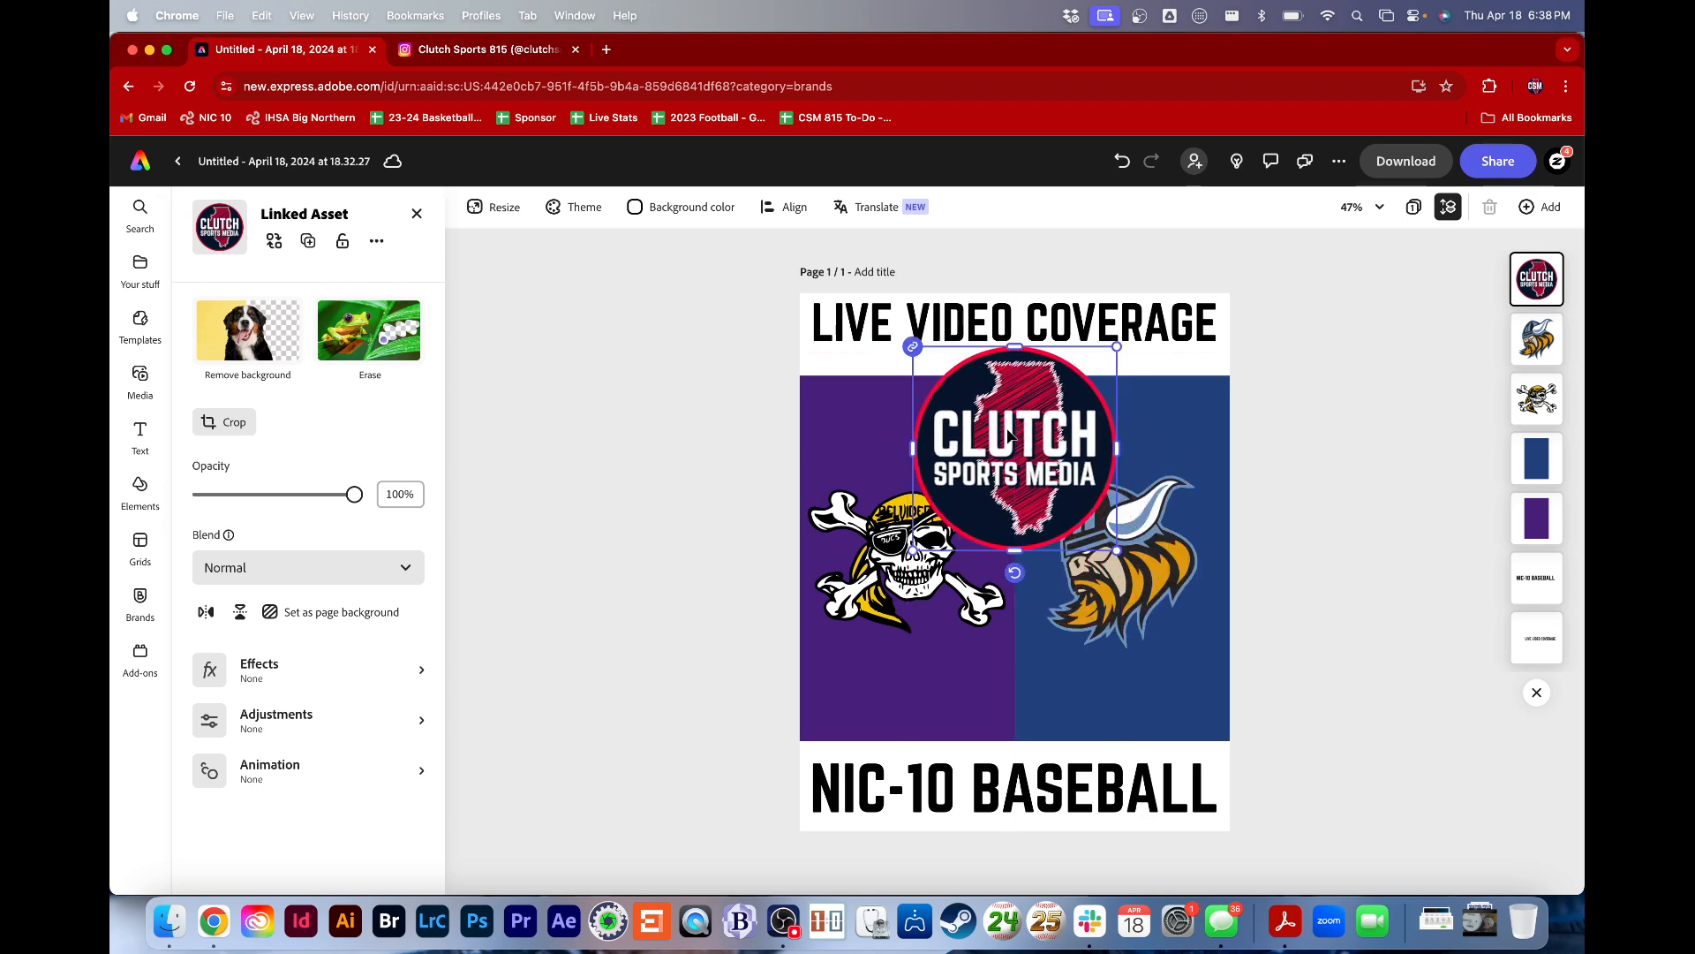
left_click_drag(1117, 550, 1017, 444)
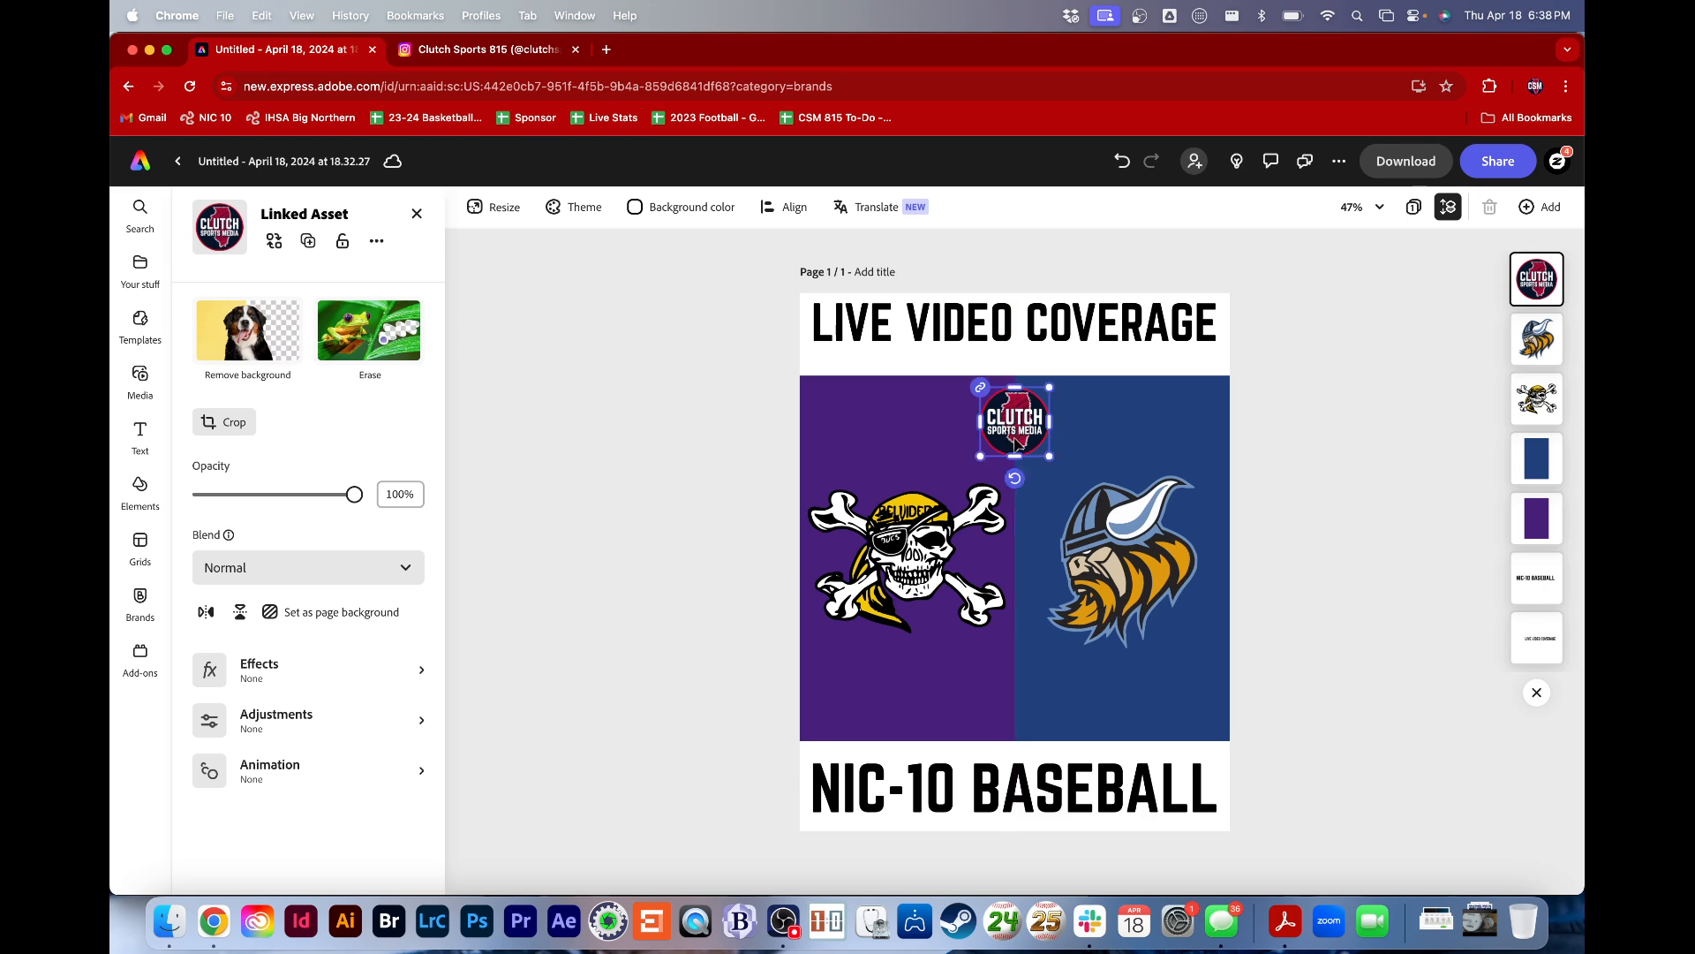
left_click(1358, 441)
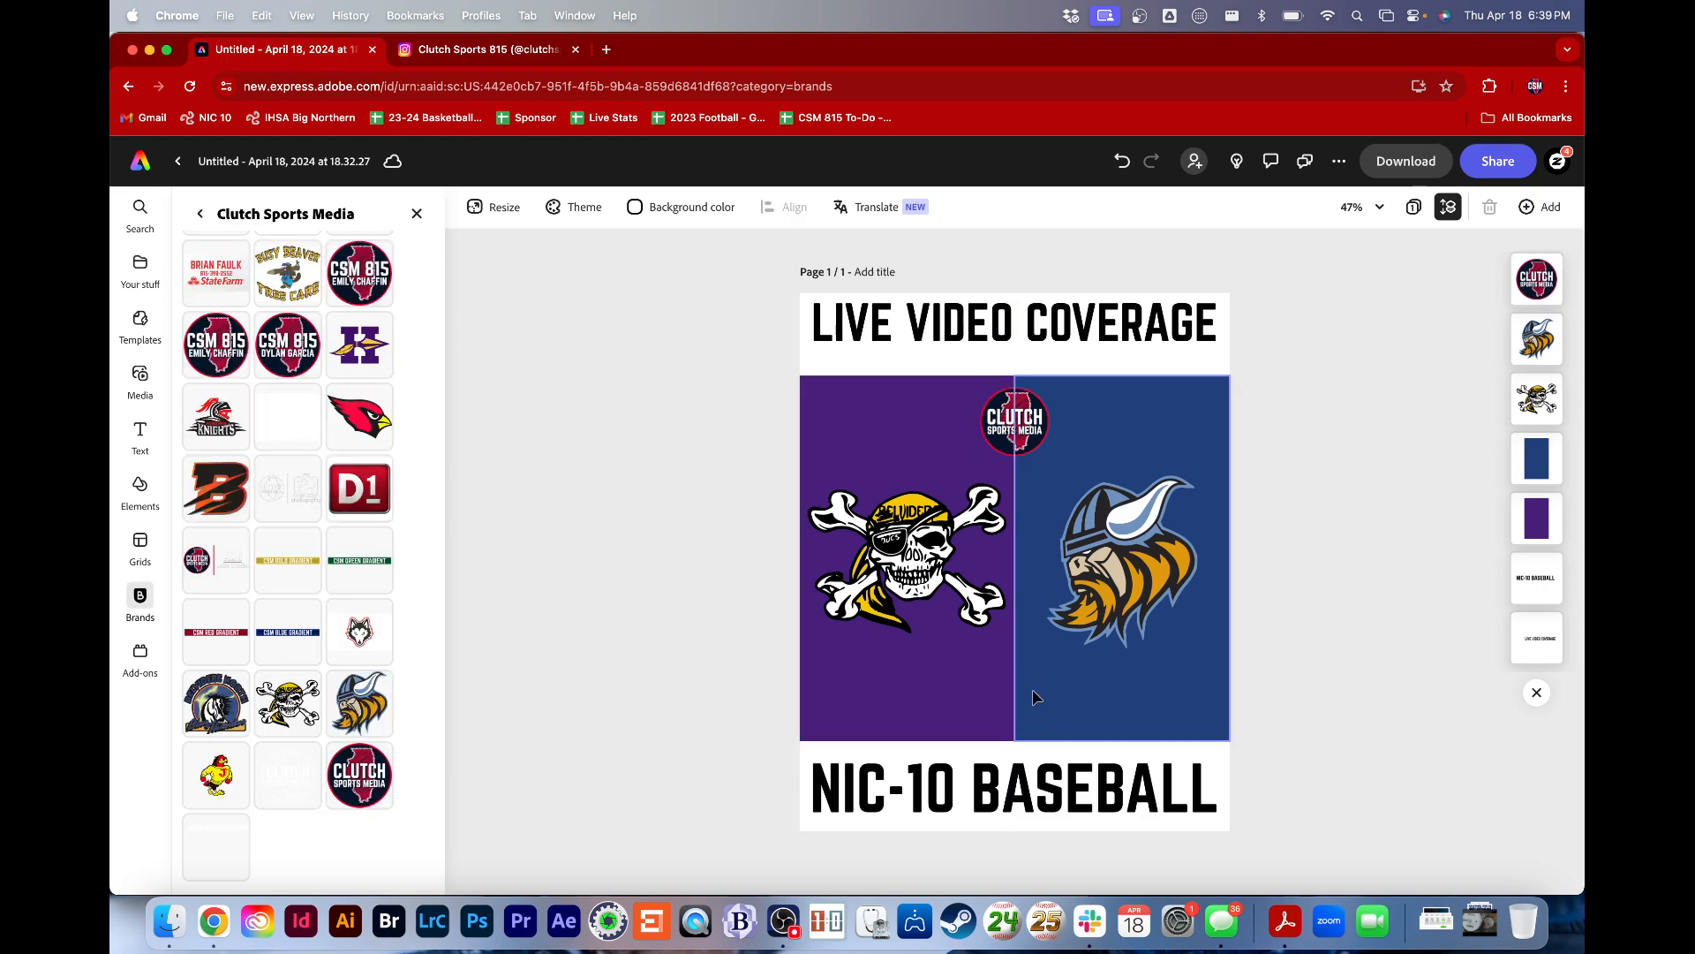
scroll(318, 381, "up", 3)
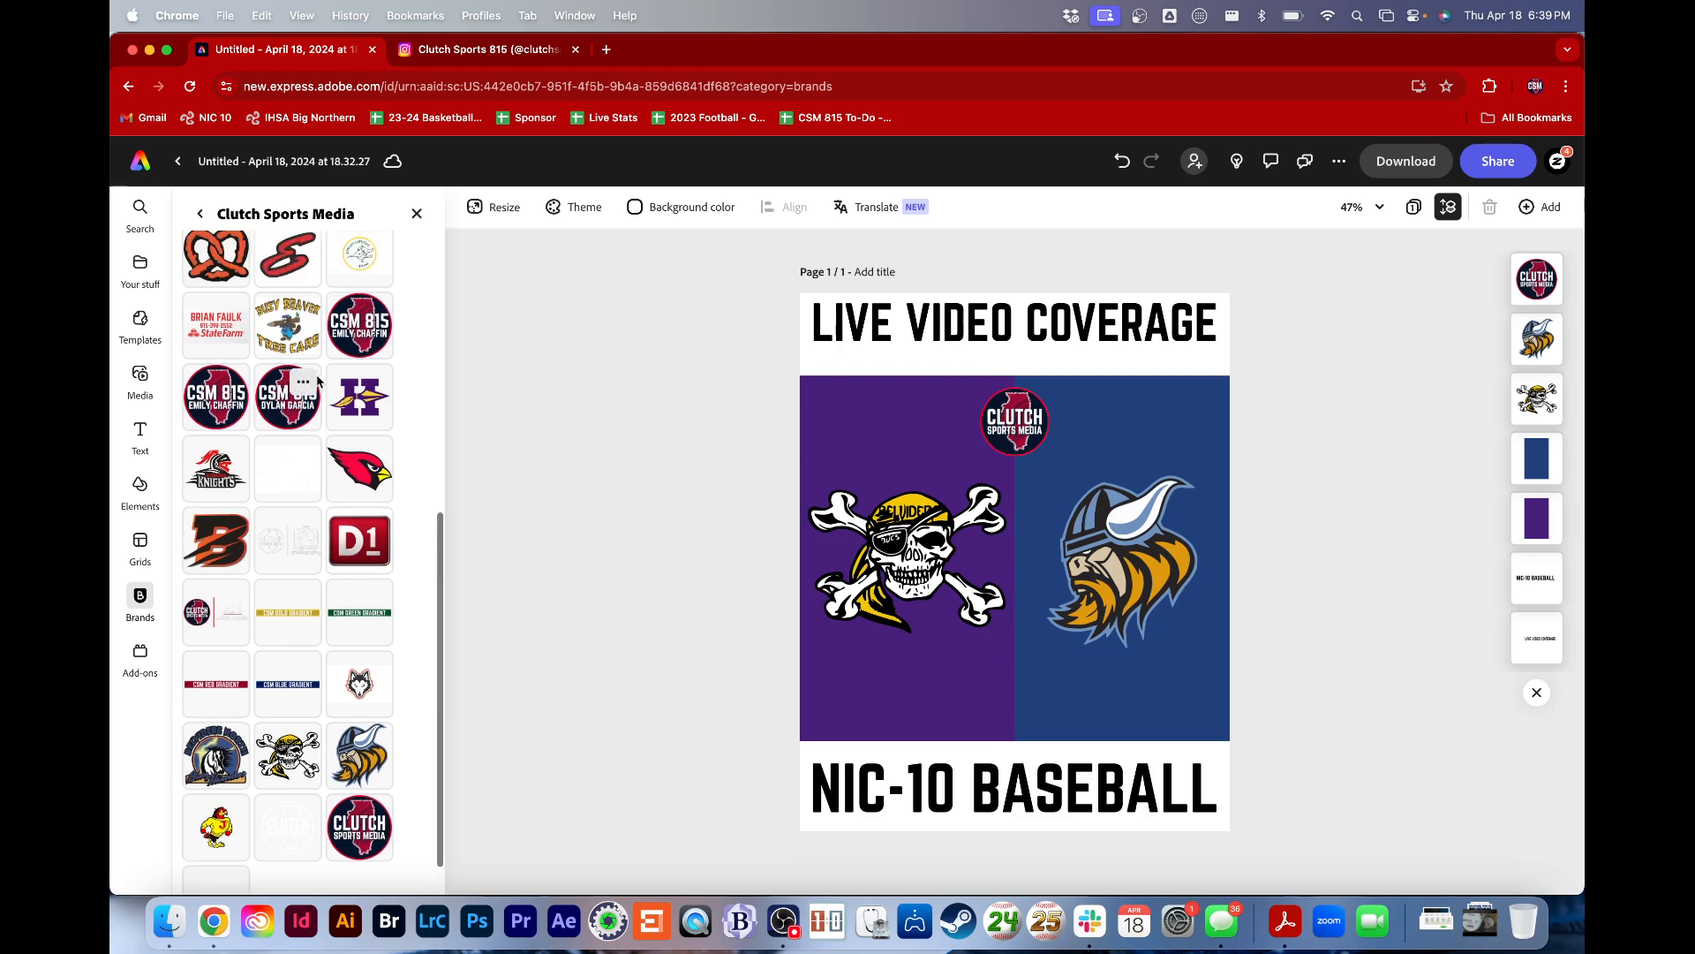
scroll(318, 381, "up", 5)
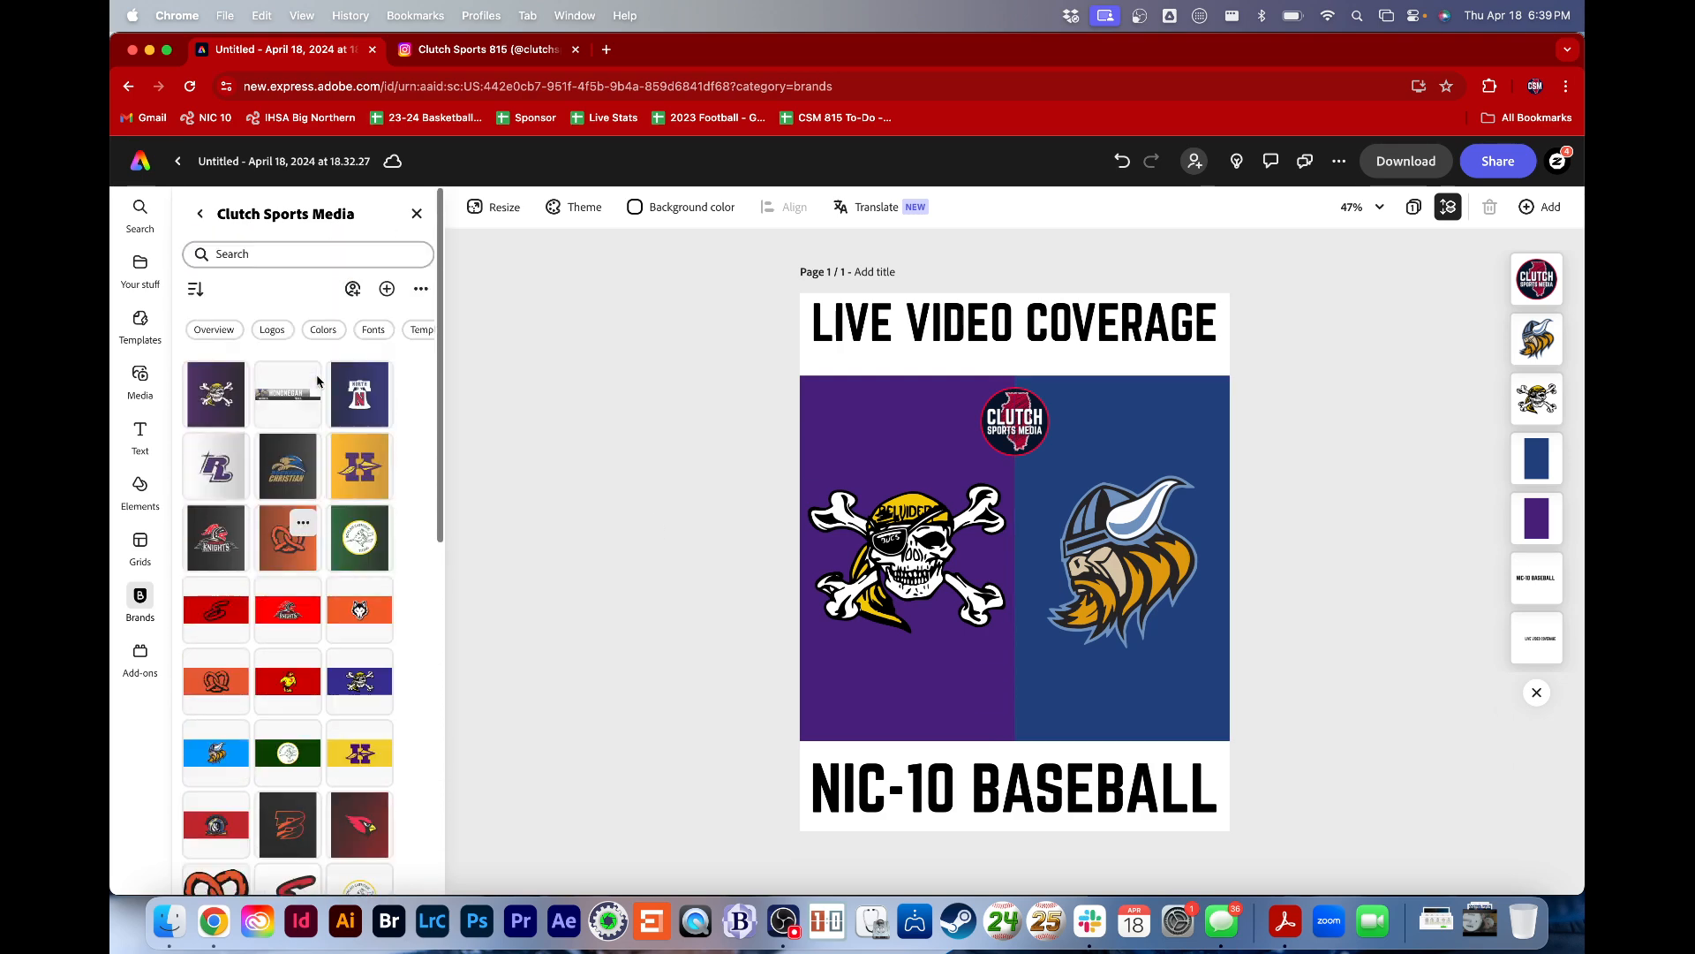
scroll(318, 381, "down", 10)
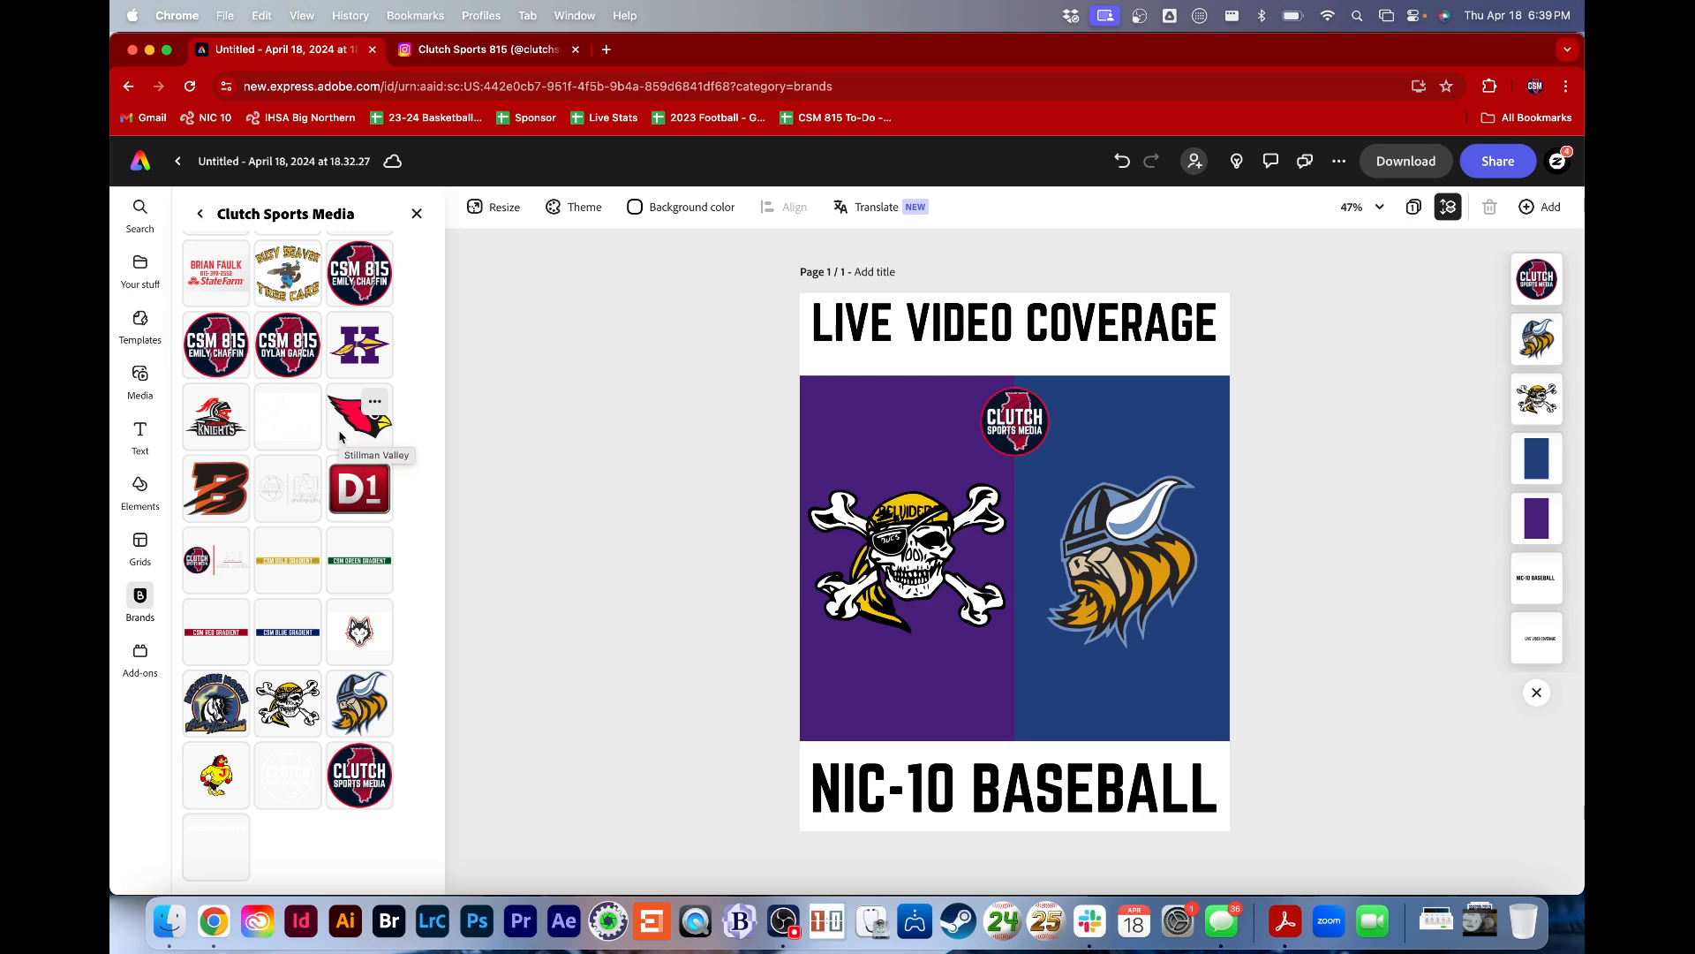
scroll(340, 436, "up", 4)
scroll(340, 545, "up", 6)
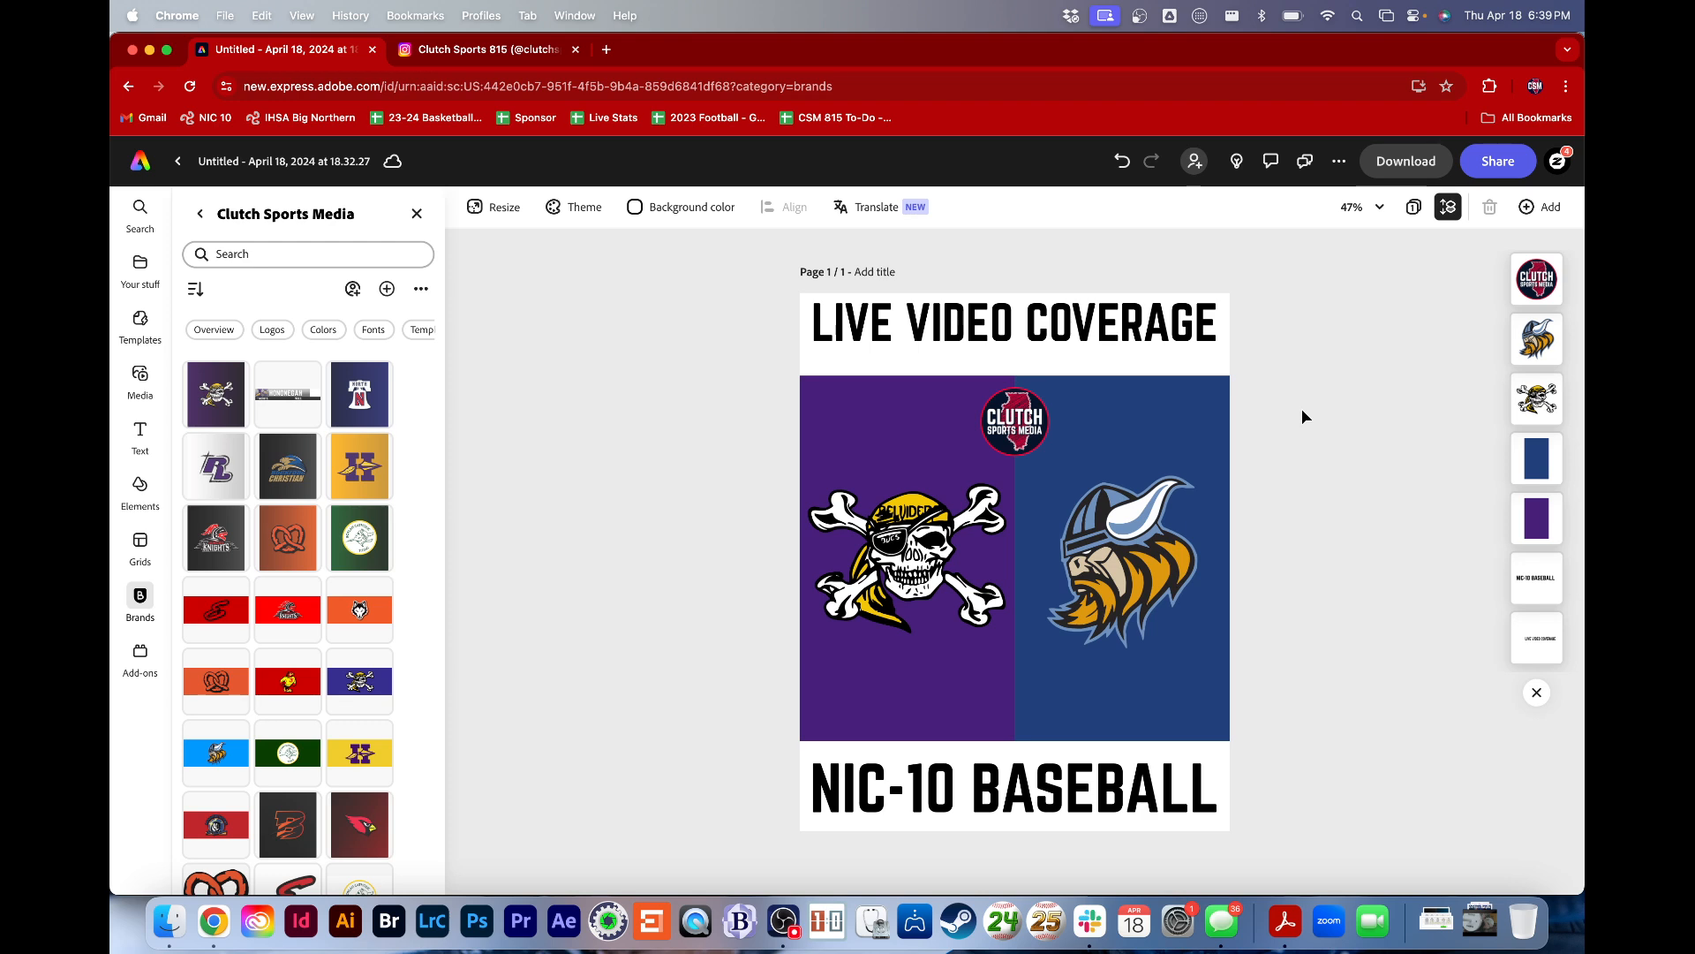
Add a new text box to the page and set its fill color to #FF0040
left_click(141, 434)
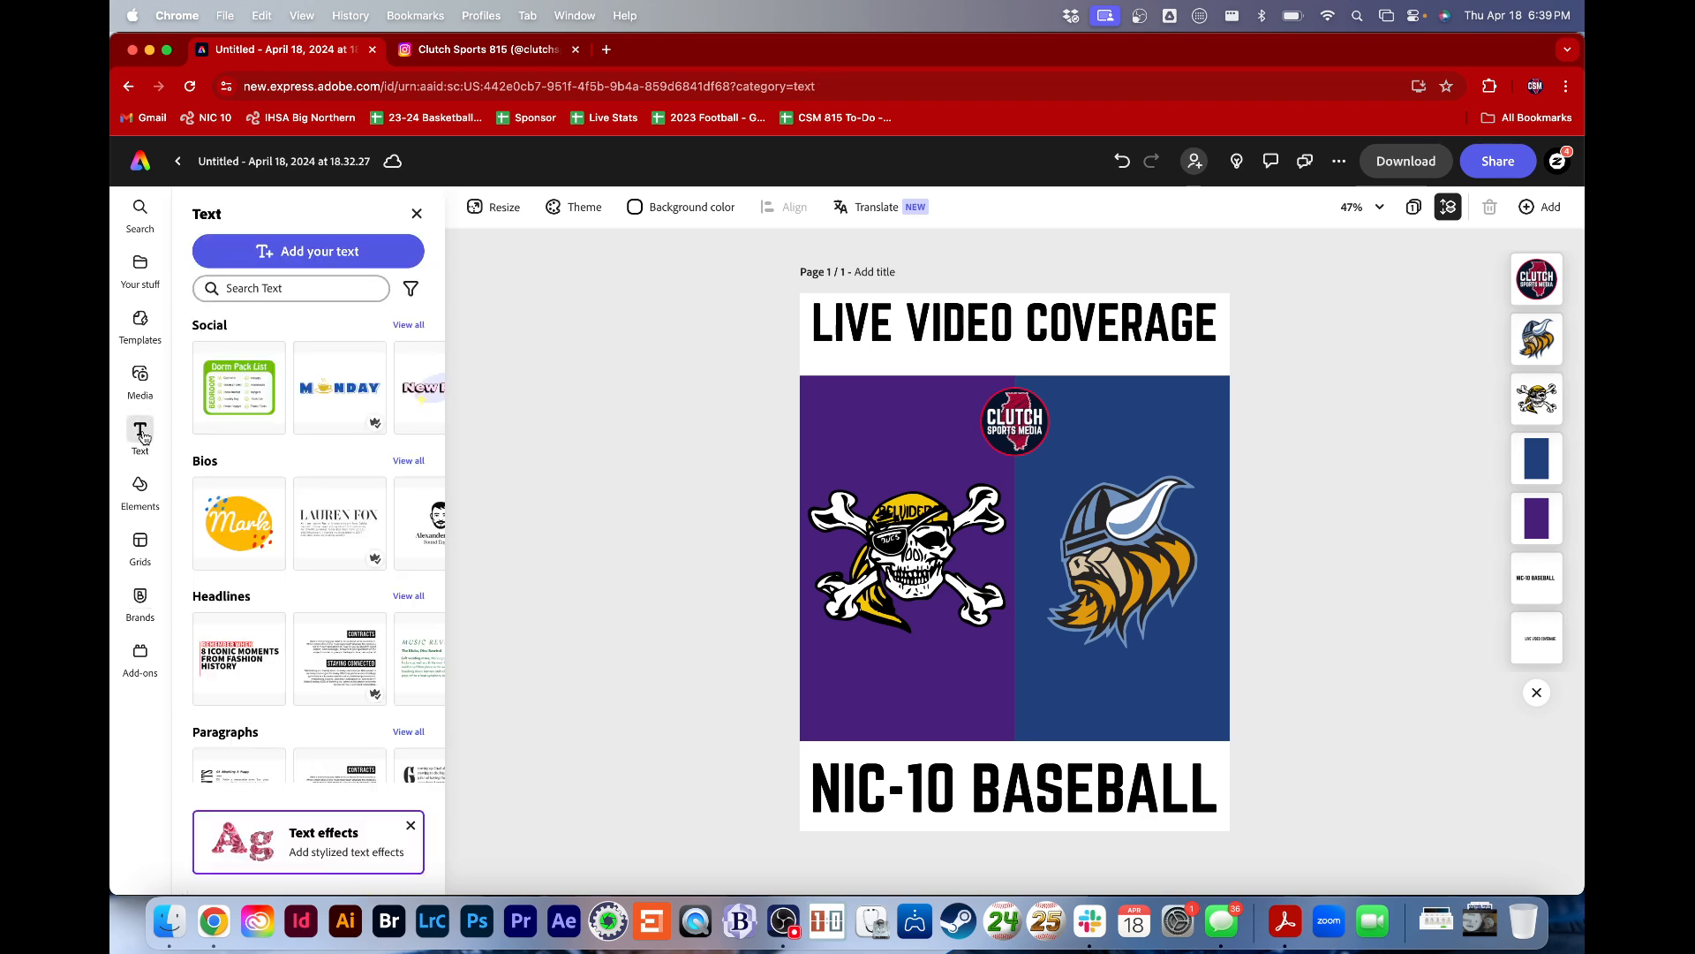
left_click(308, 251)
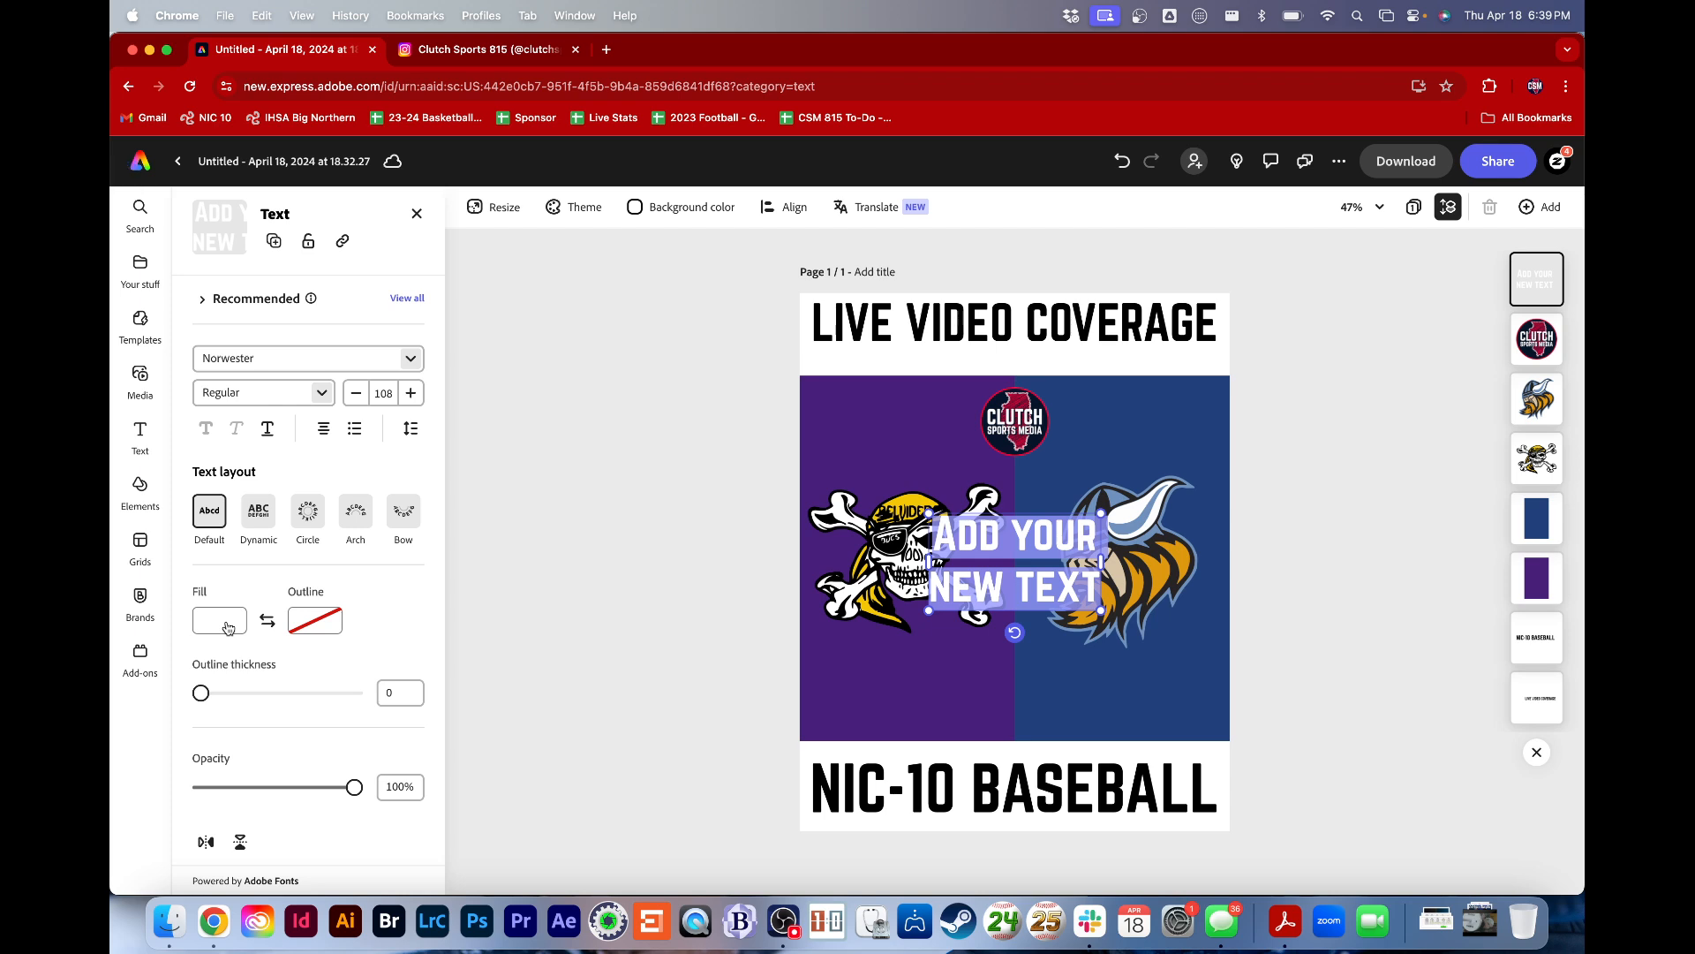
left_click(227, 627)
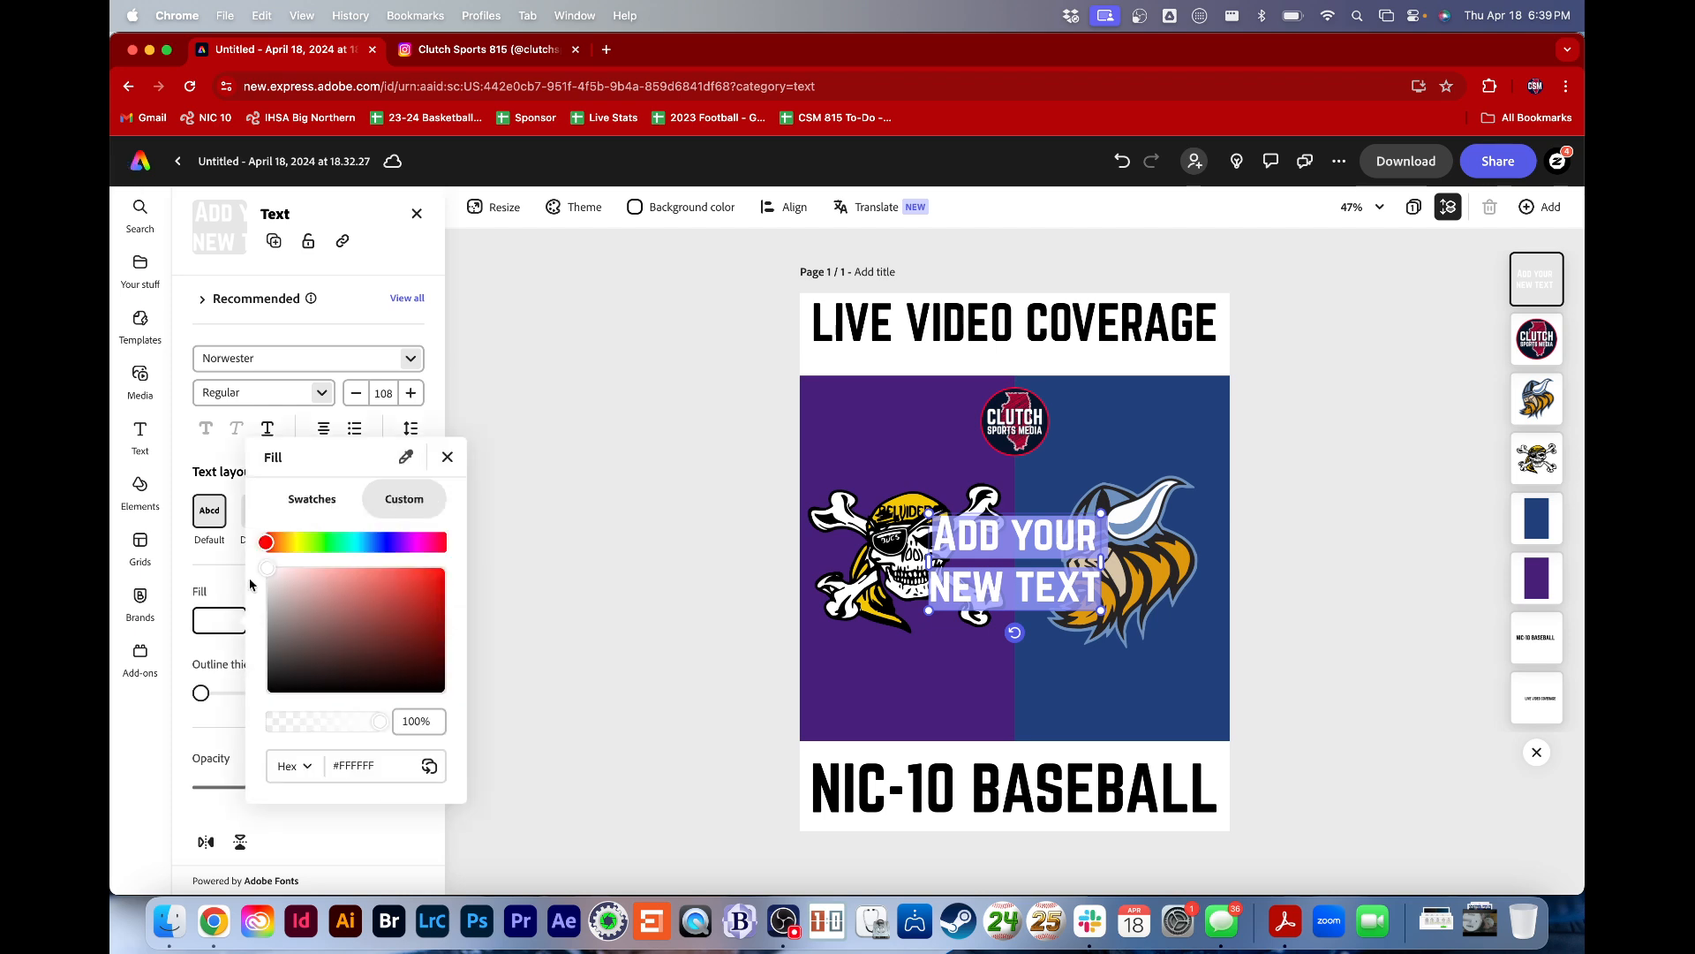
left_click(439, 542)
left_click_drag(441, 543, 440, 544)
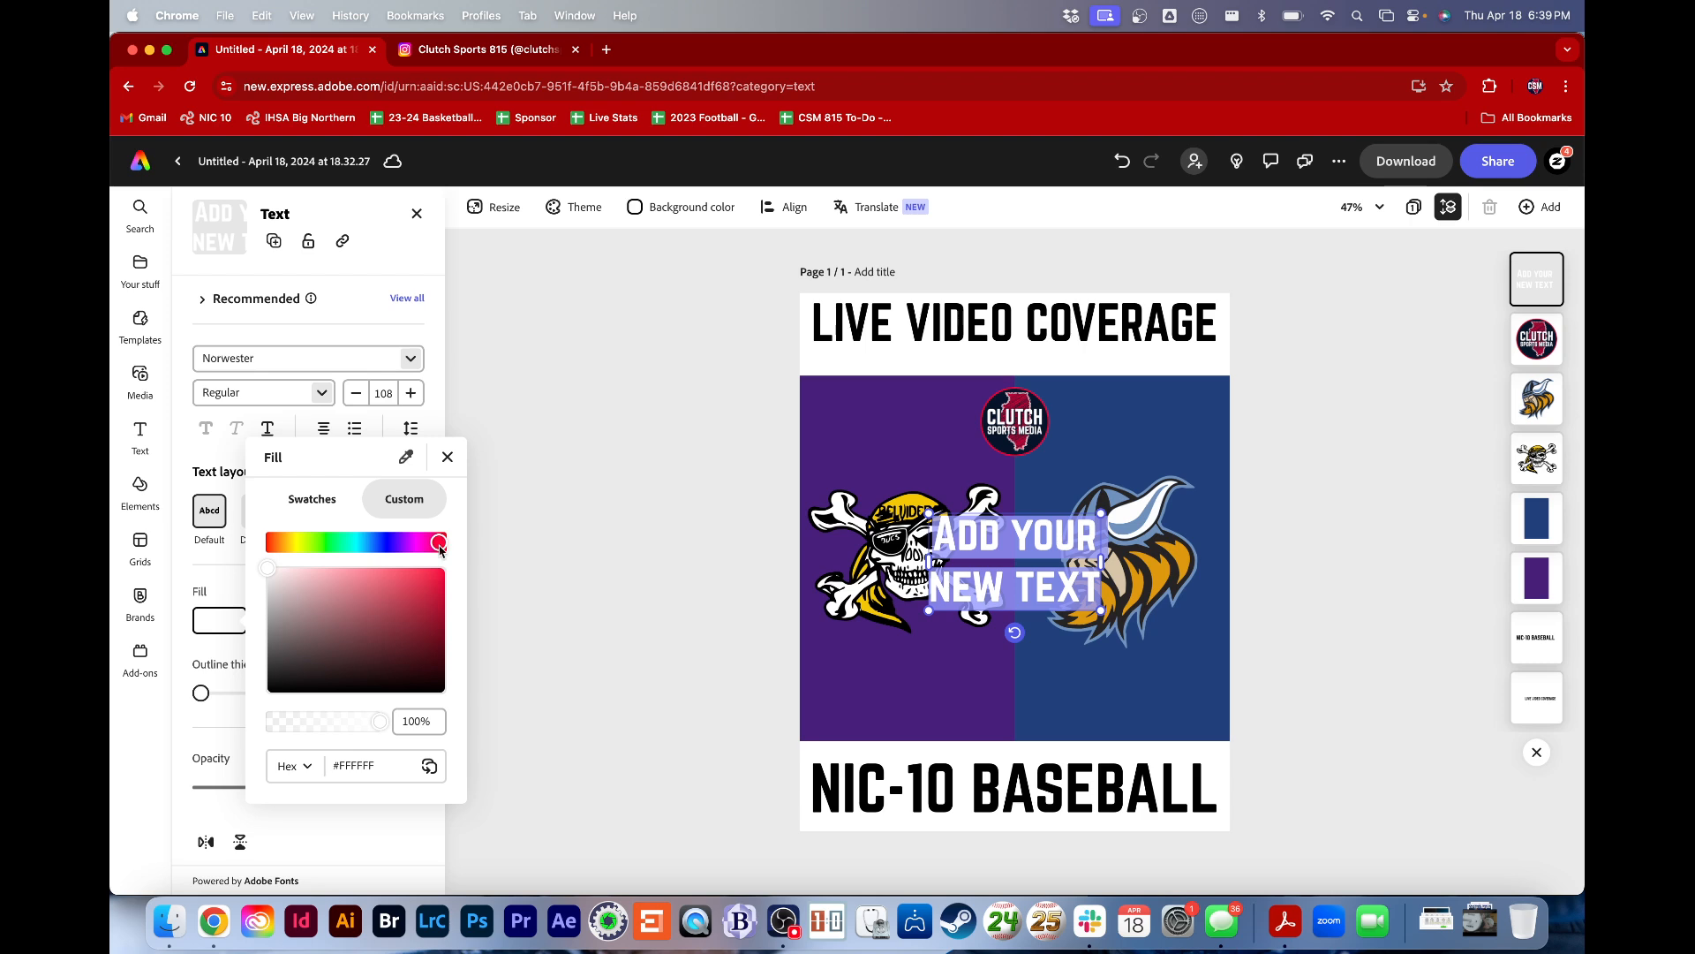
left_click_drag(340, 614, 485, 558)
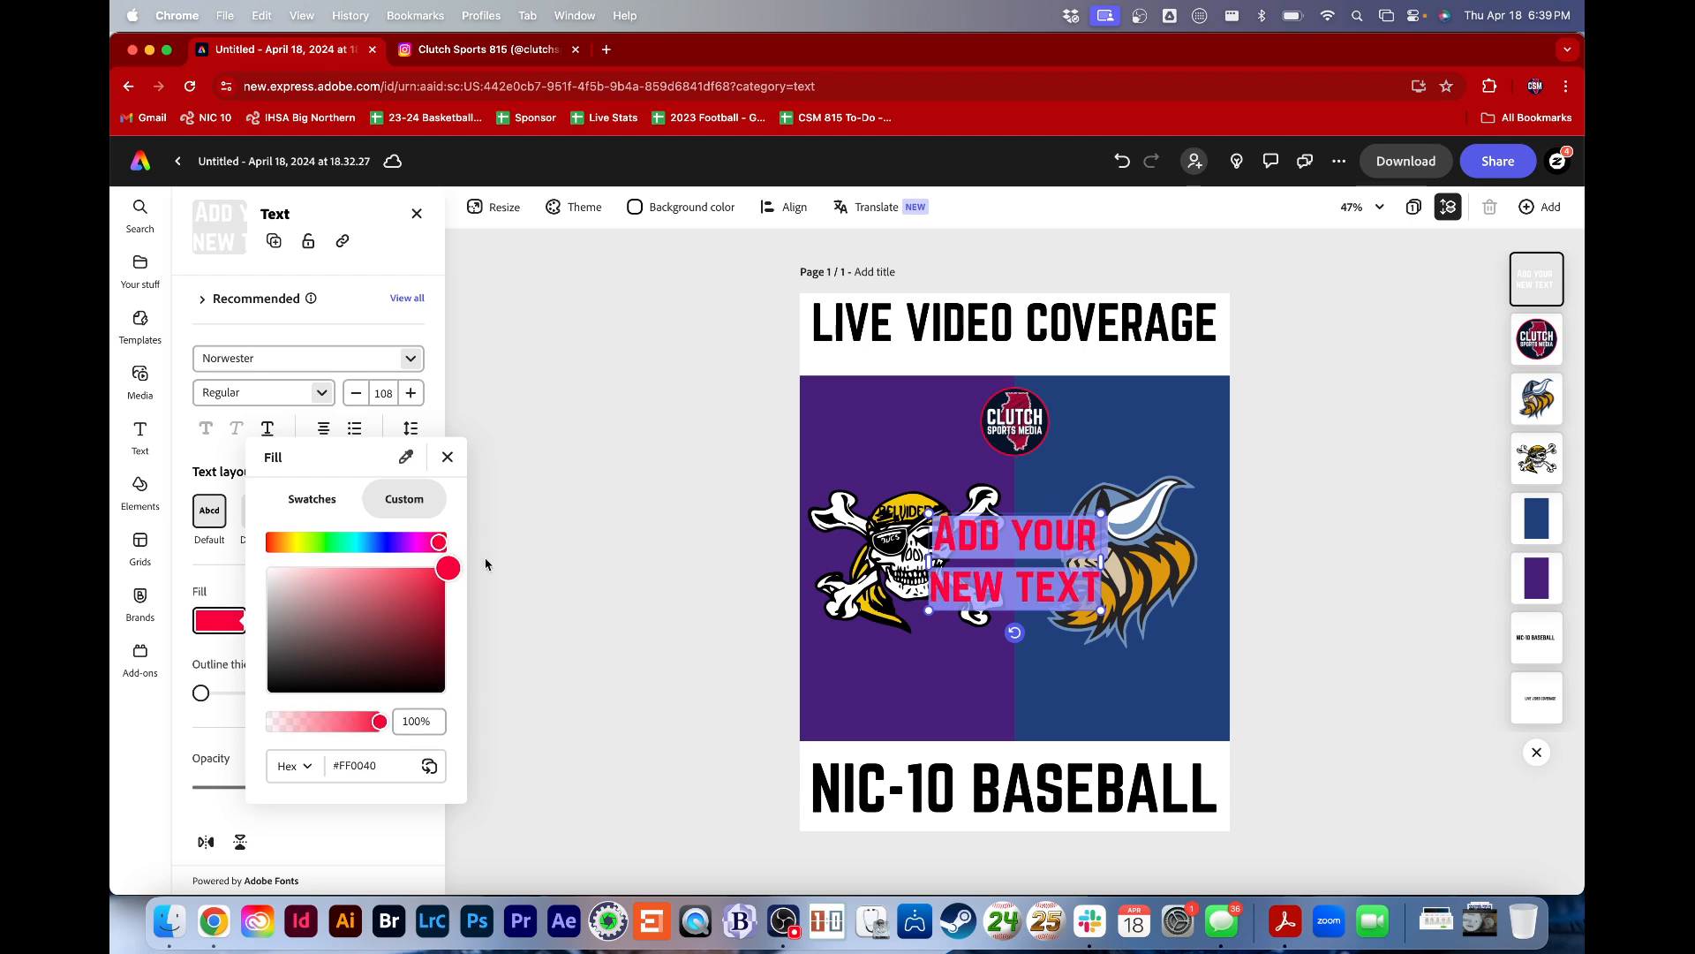
left_click(640, 570)
Place the red text box under the LIVE VIDEO COVERAGE title, widened to match it, reading FRIDAY, APRIL 18, 2024 | 4:30 P.M
left_click_drag(1066, 552, 1221, 365)
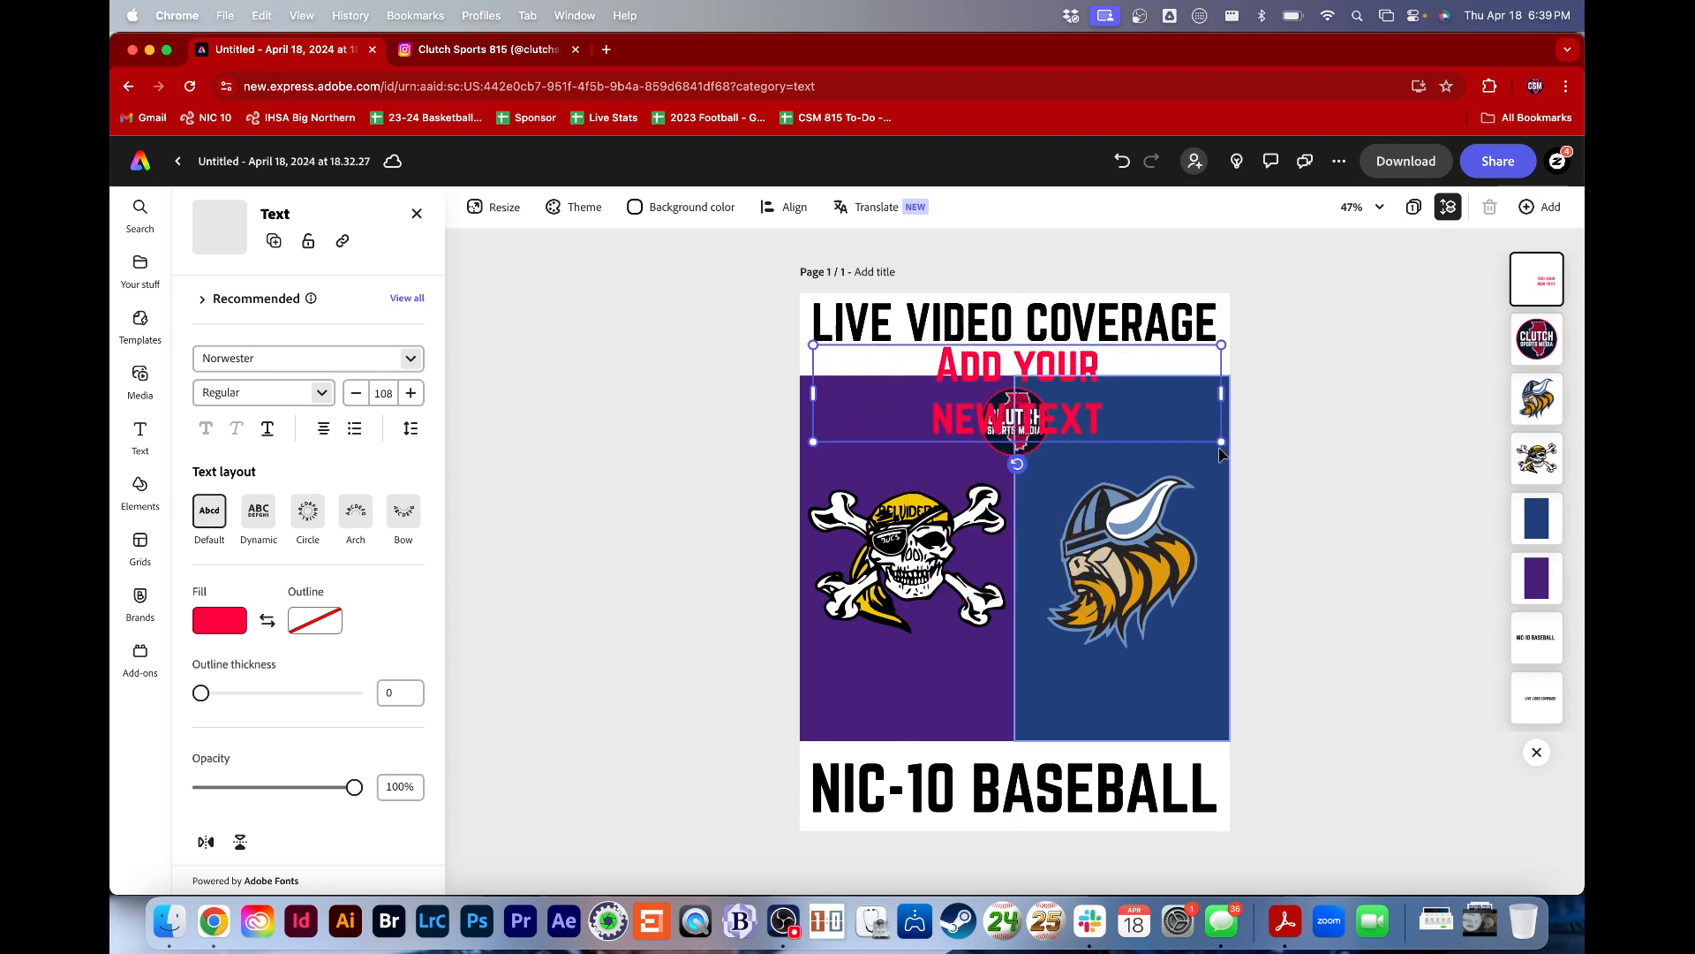
double_click(1019, 413)
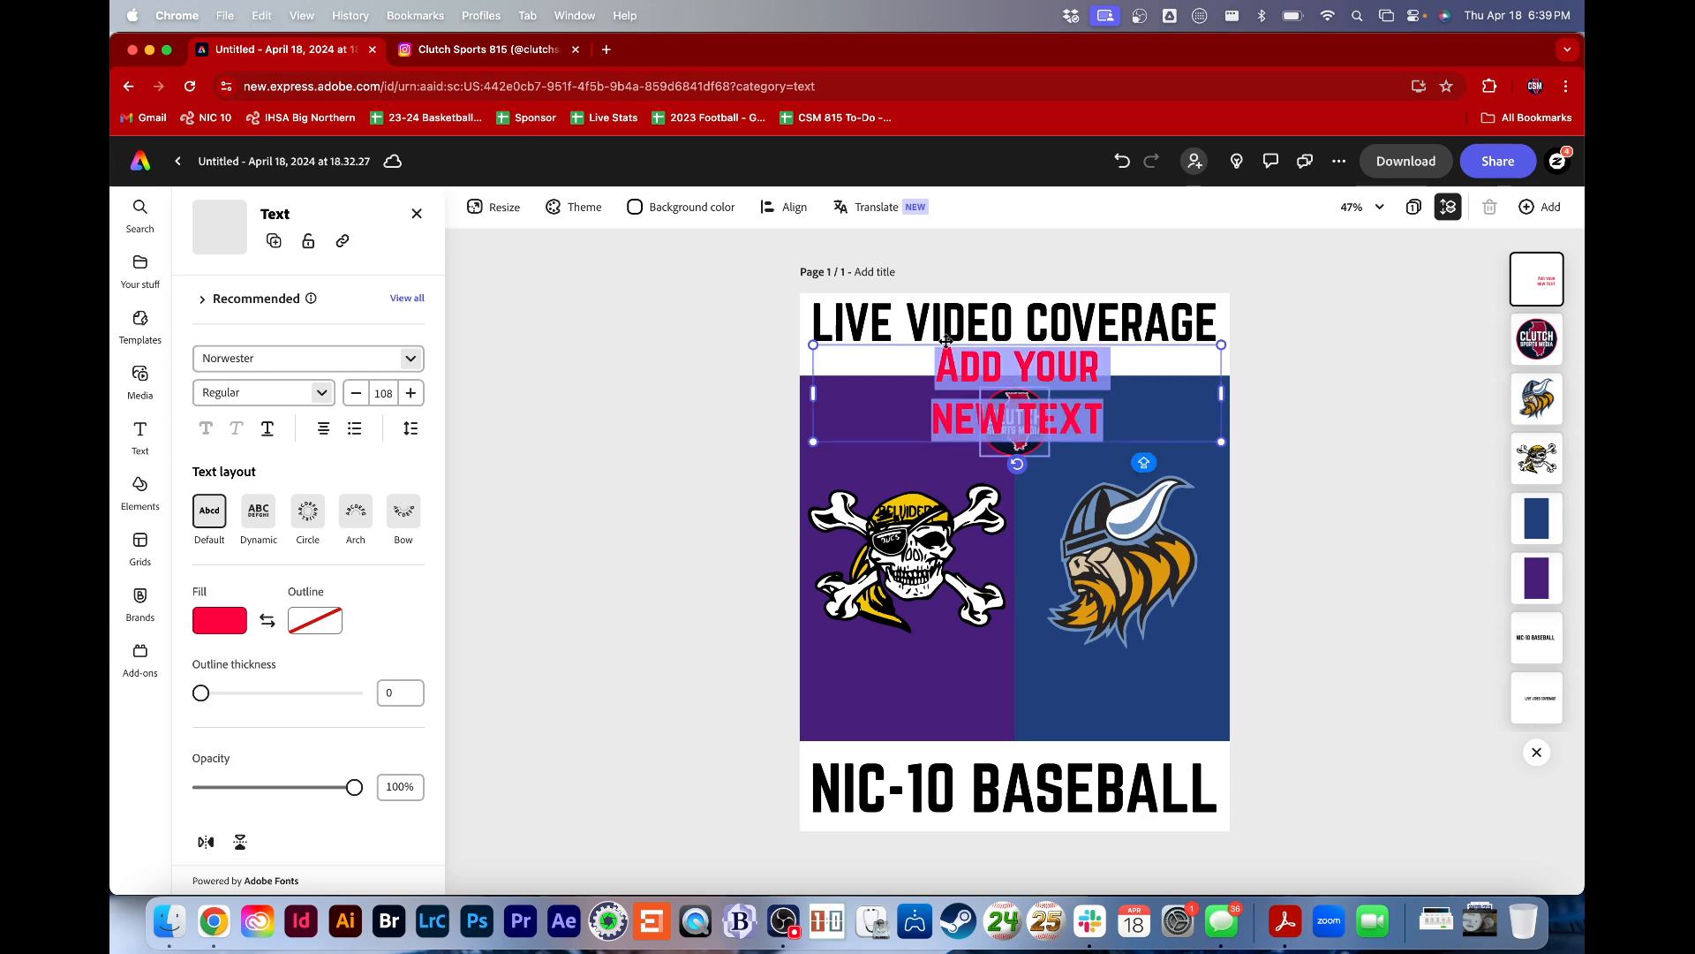
type("FIRD")
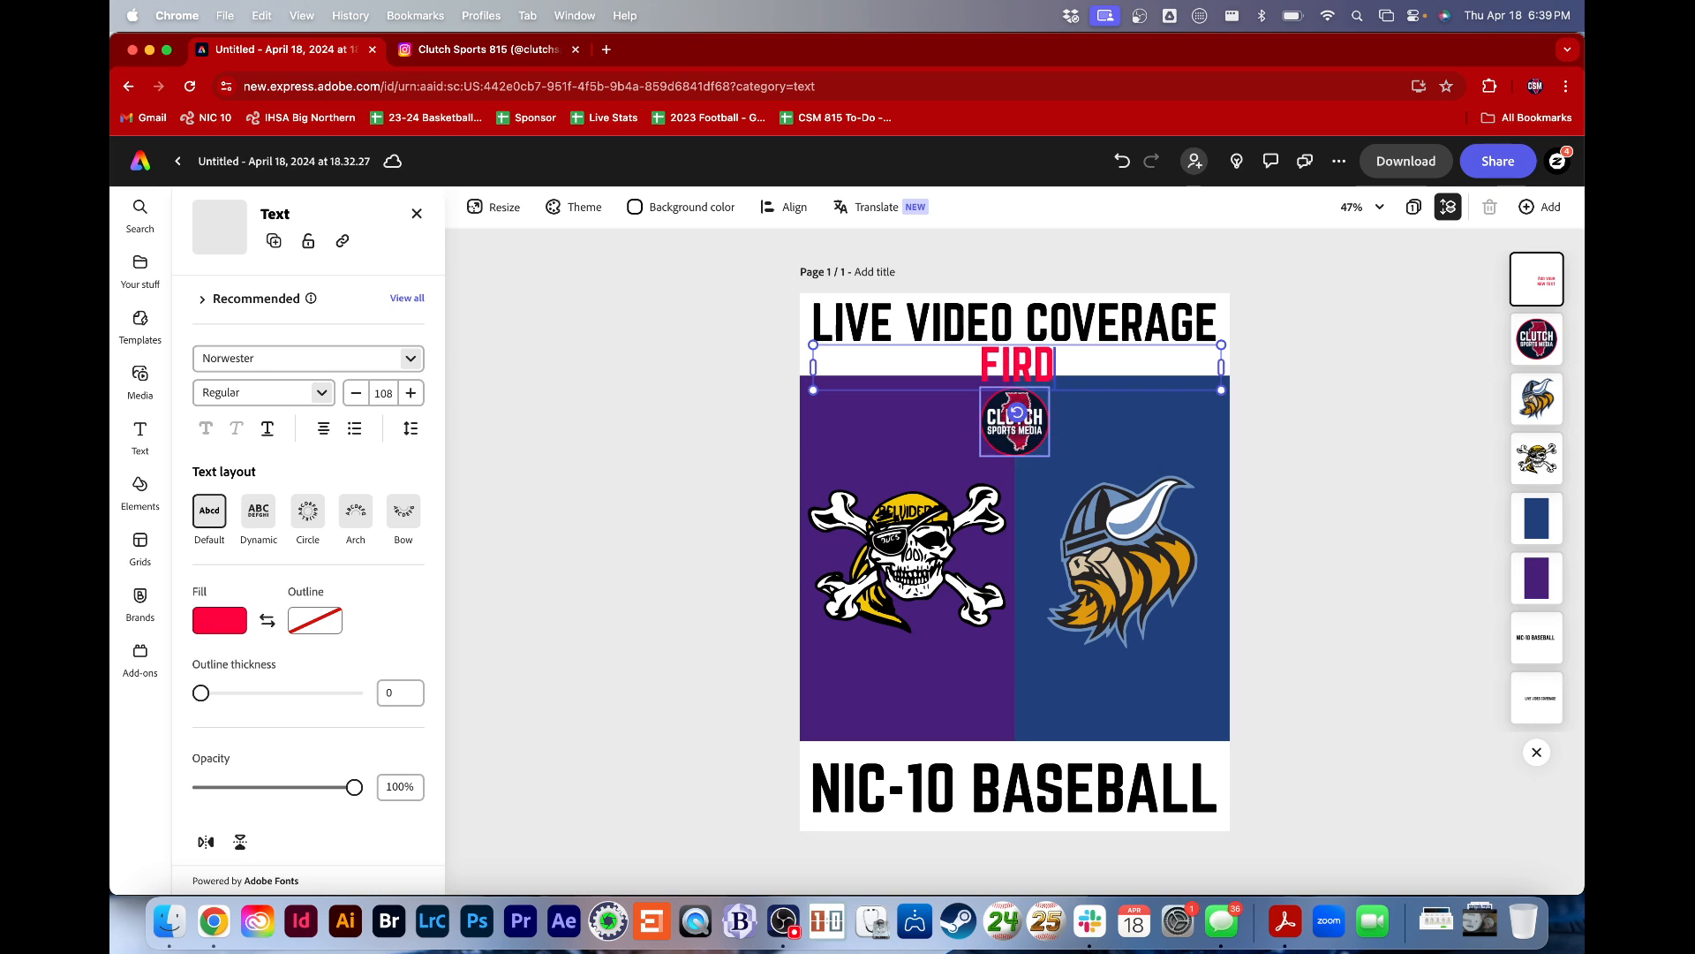
key("BackSpace")
key("BackSpace")
key("BackSpace")
type("IDAY")
key("BackSpace")
key("BackSpace")
key("BackSpace")
key("BackSpace")
type("R")
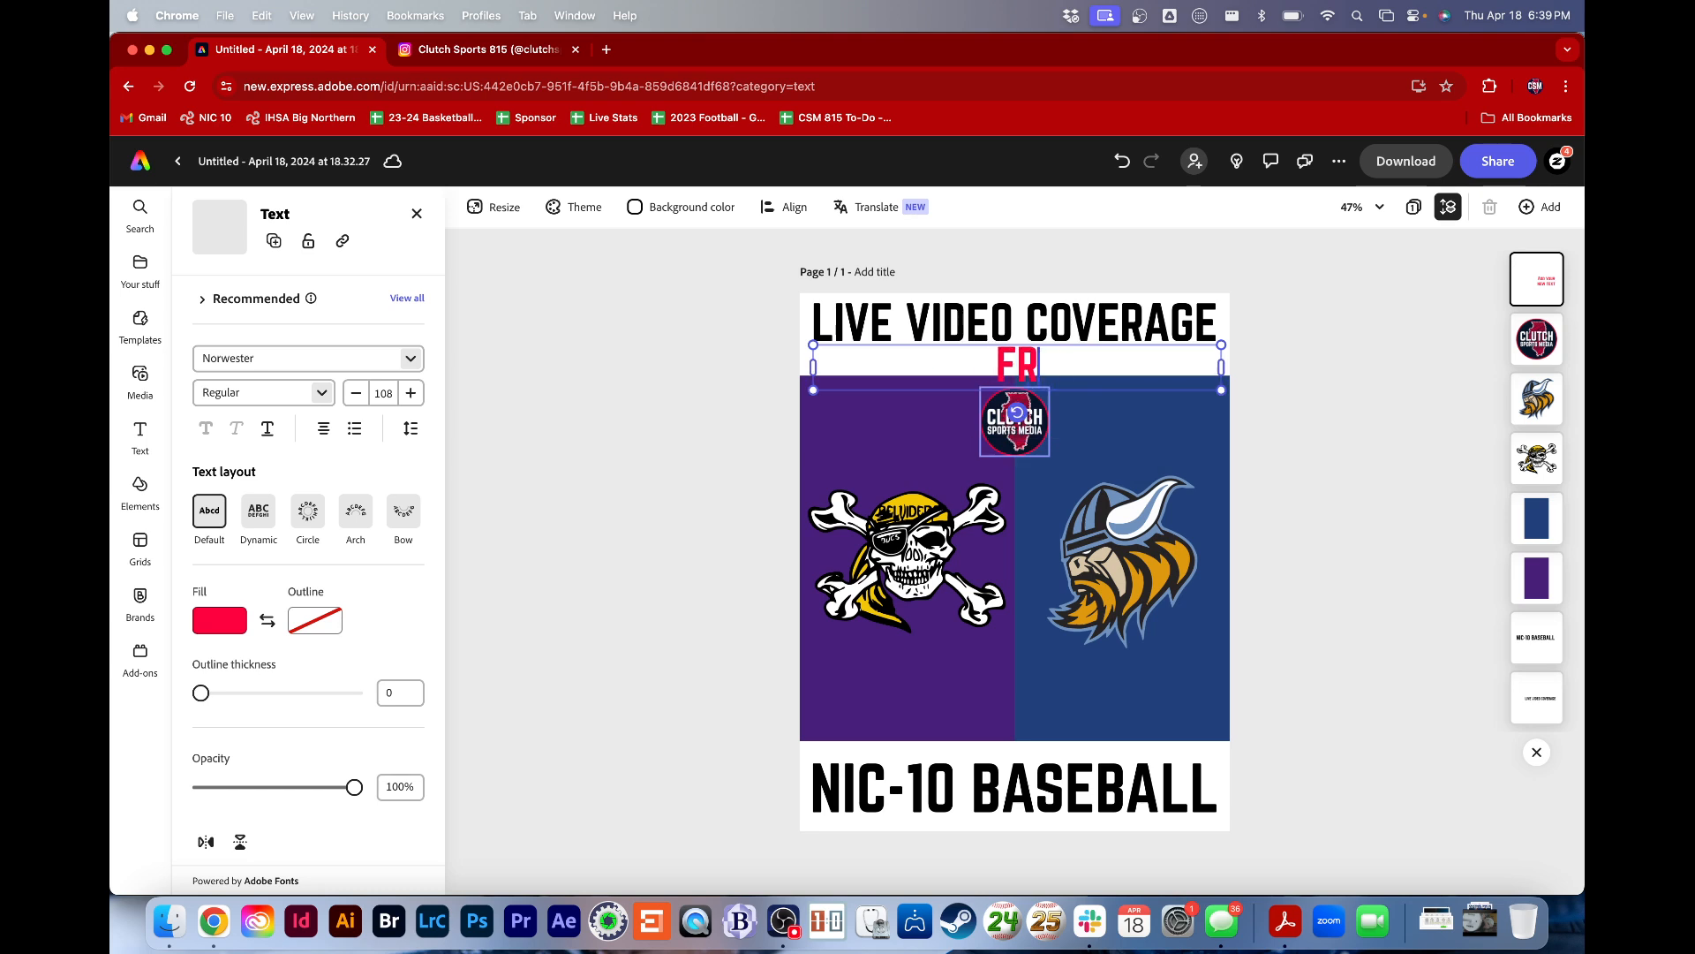
type("IDAY, A")
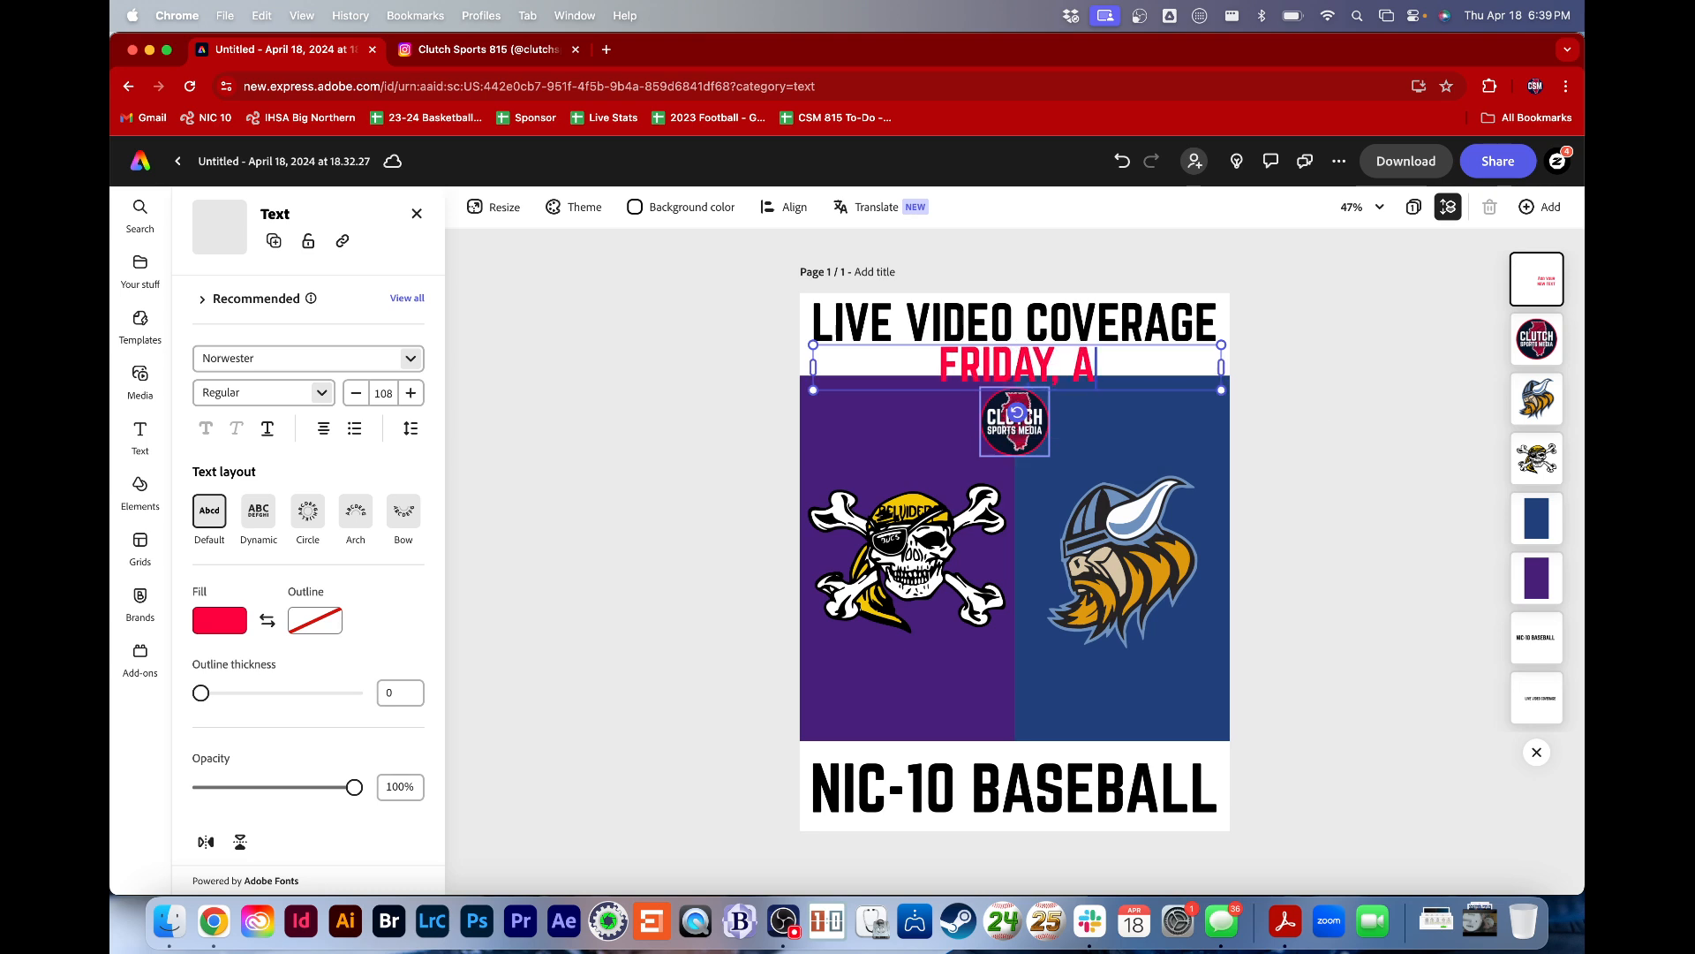
type("PRIL 18")
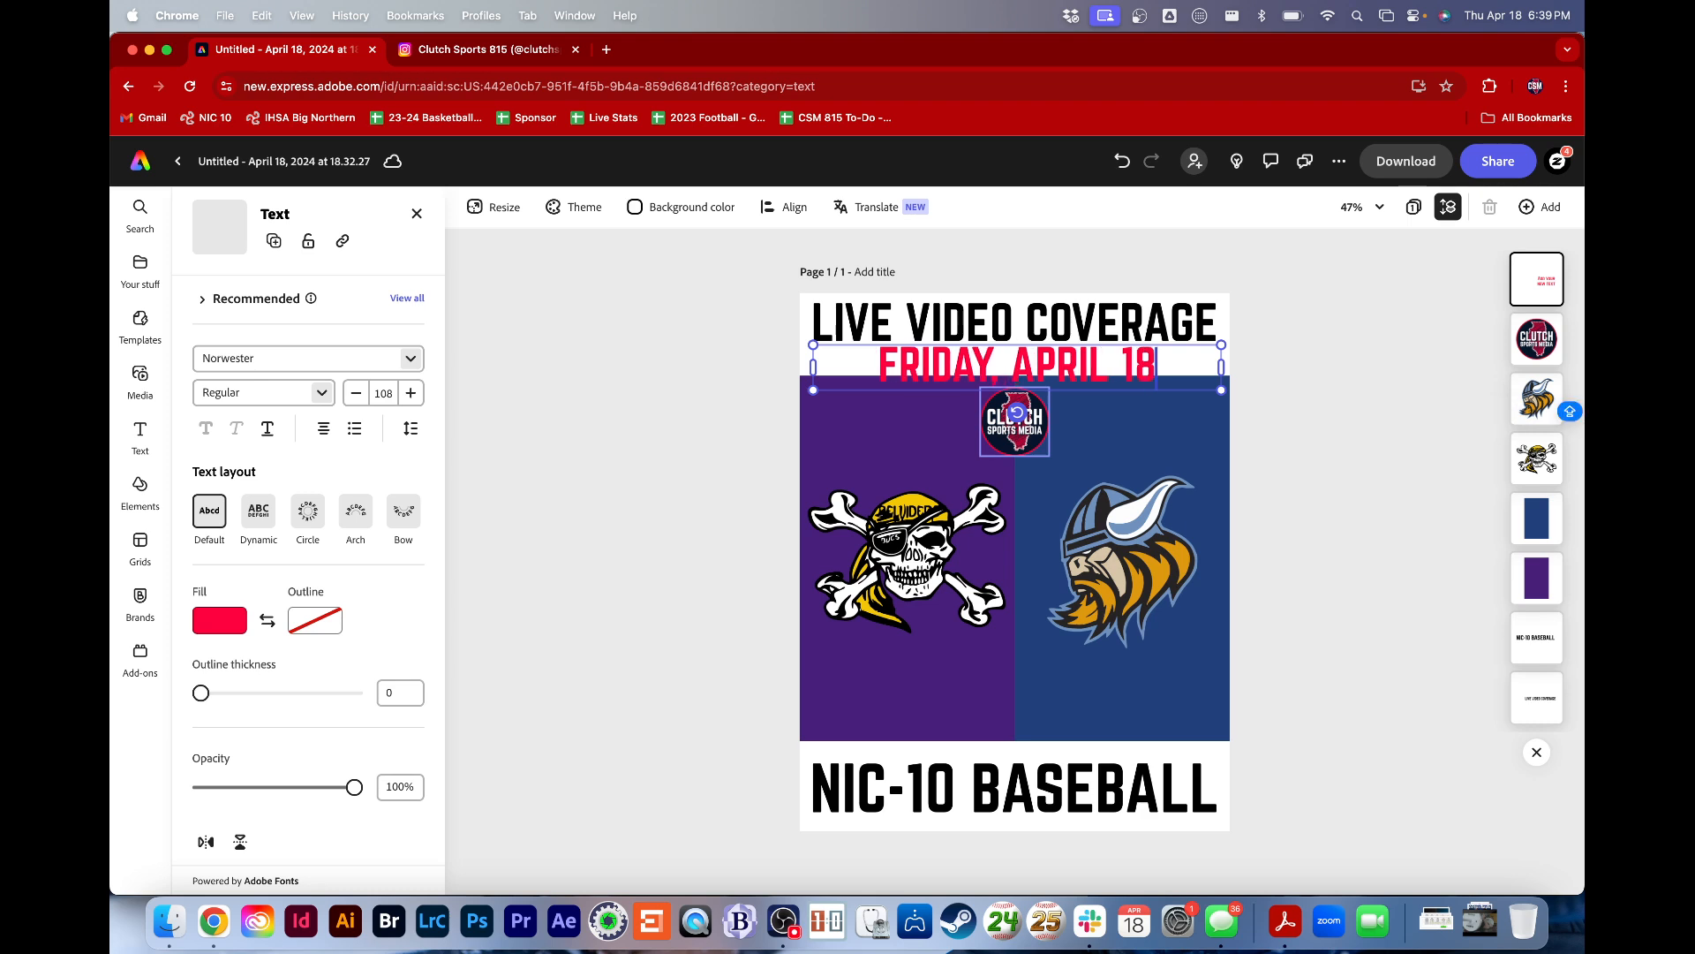
type(", 202")
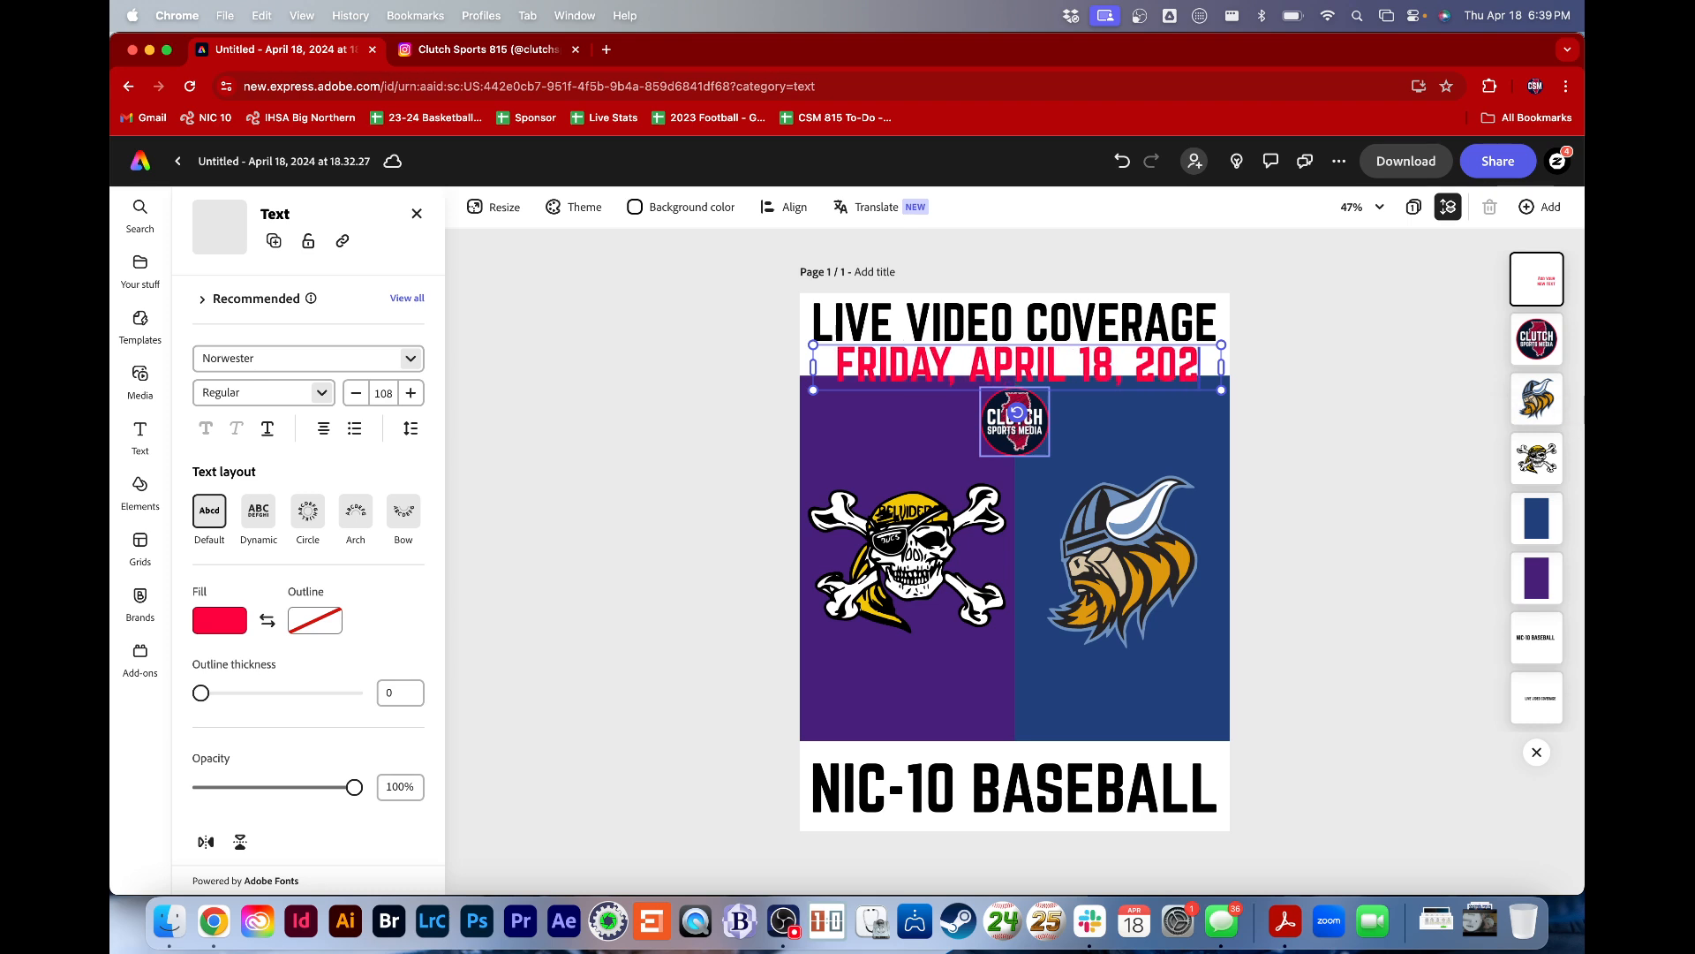
type("4")
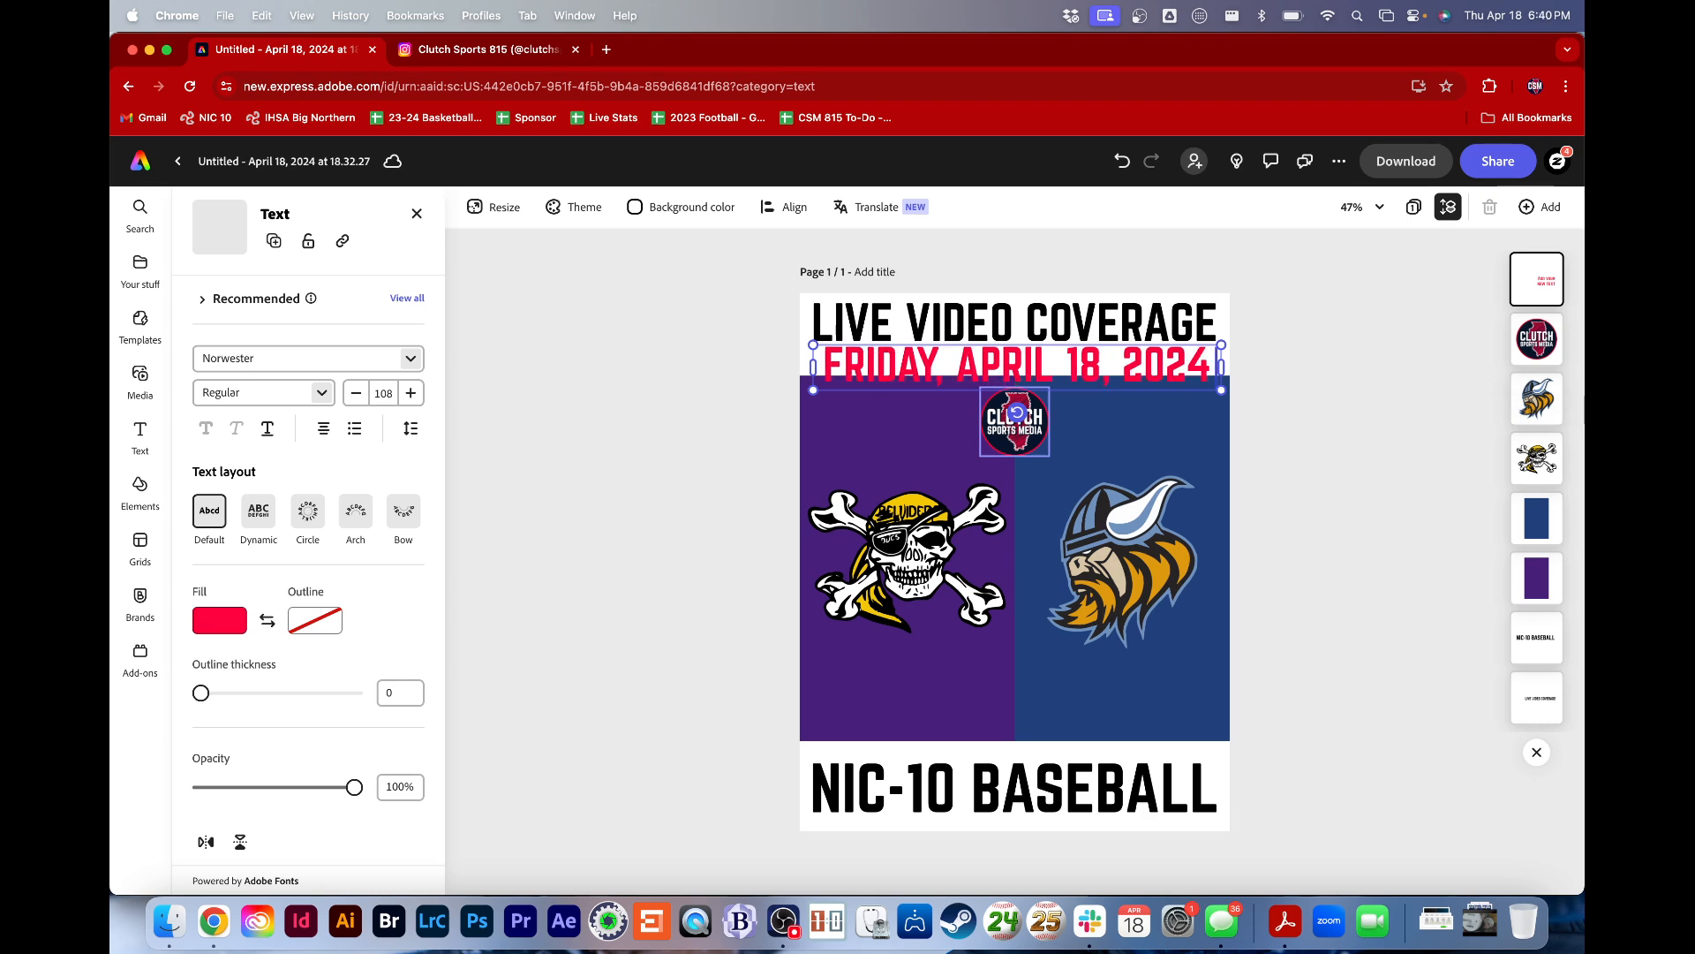
key("Return")
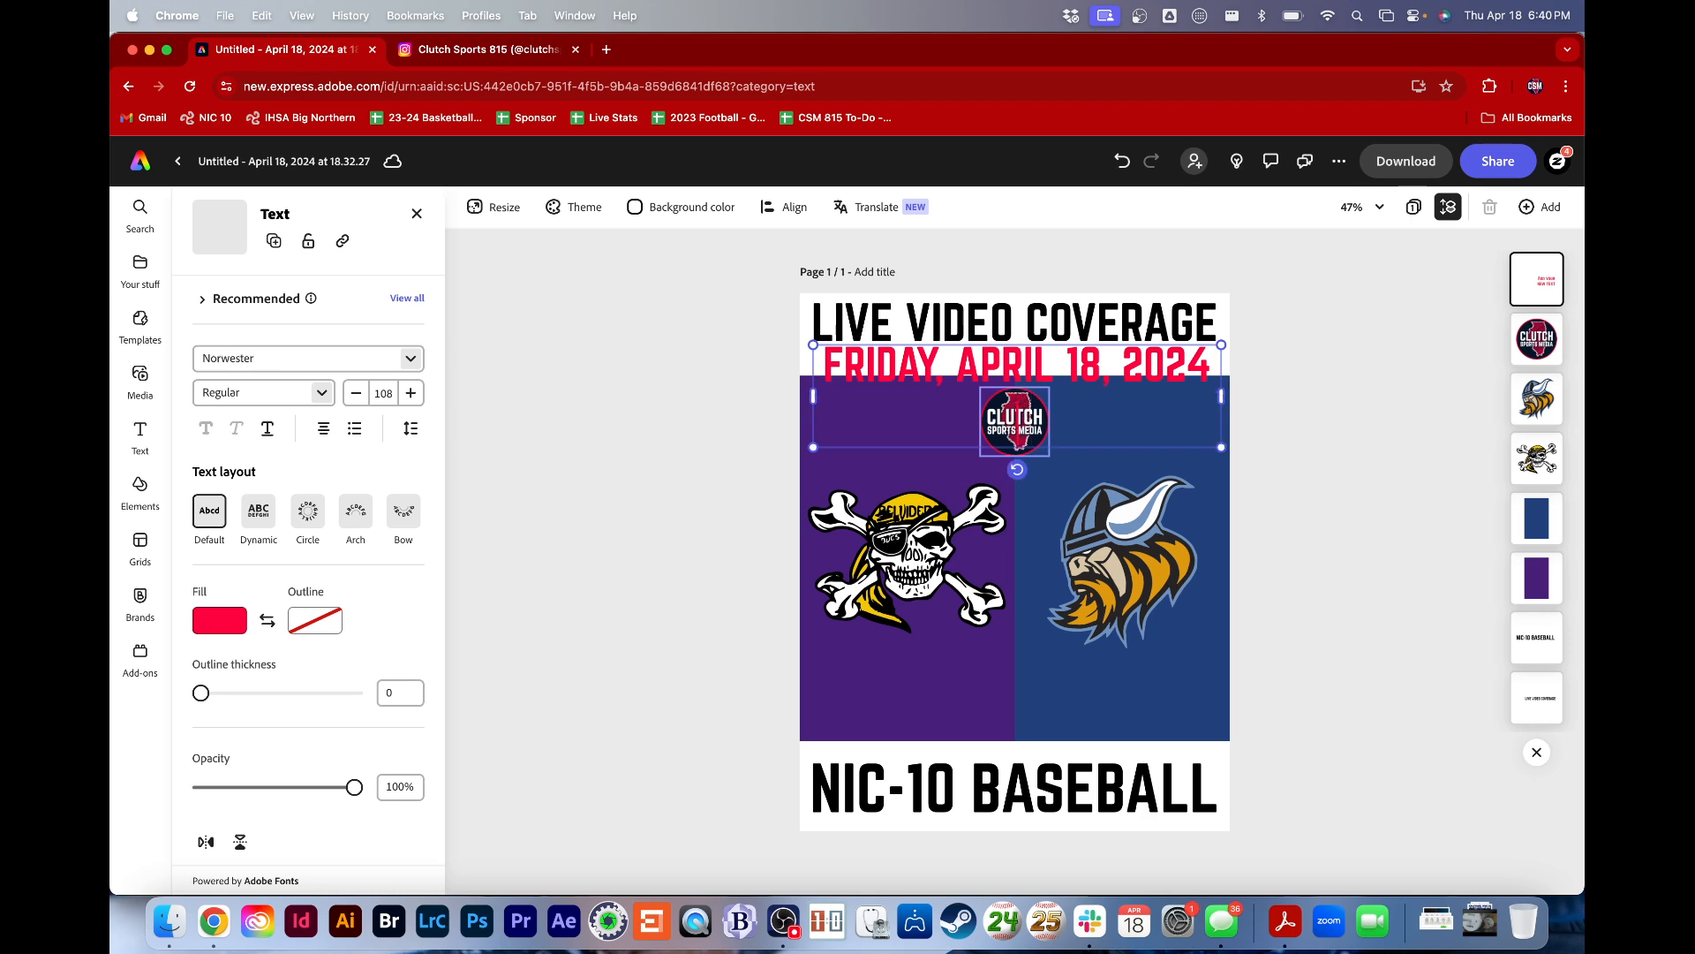
type("4:30")
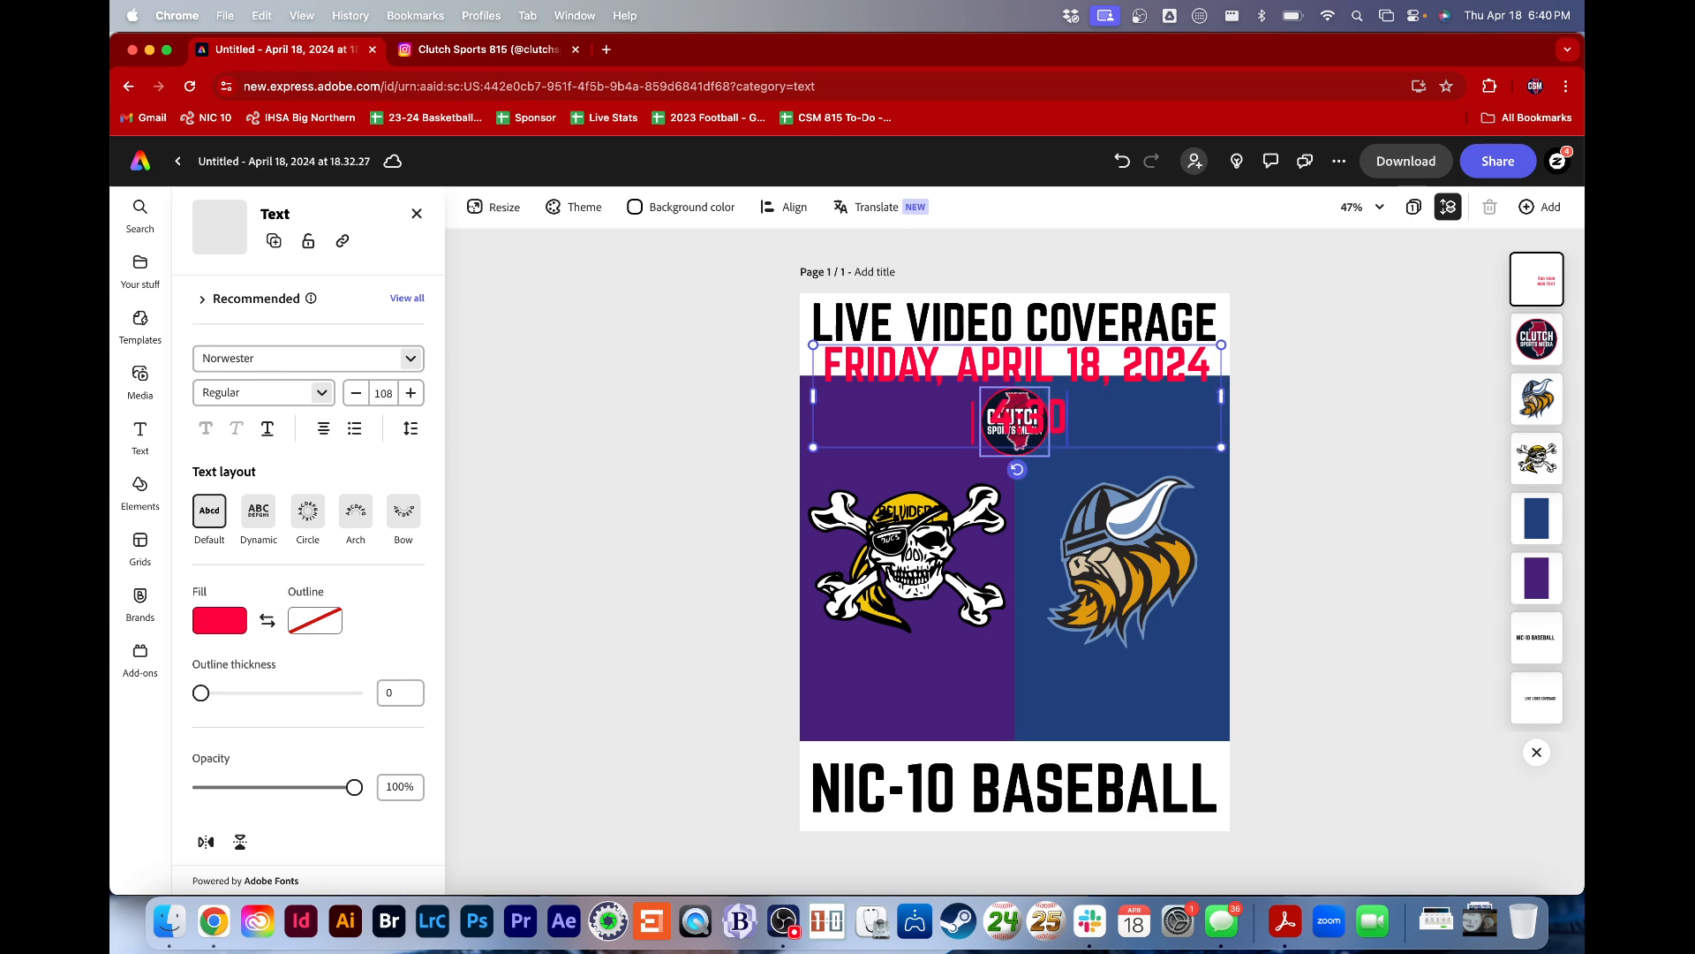
type(" P.M.")
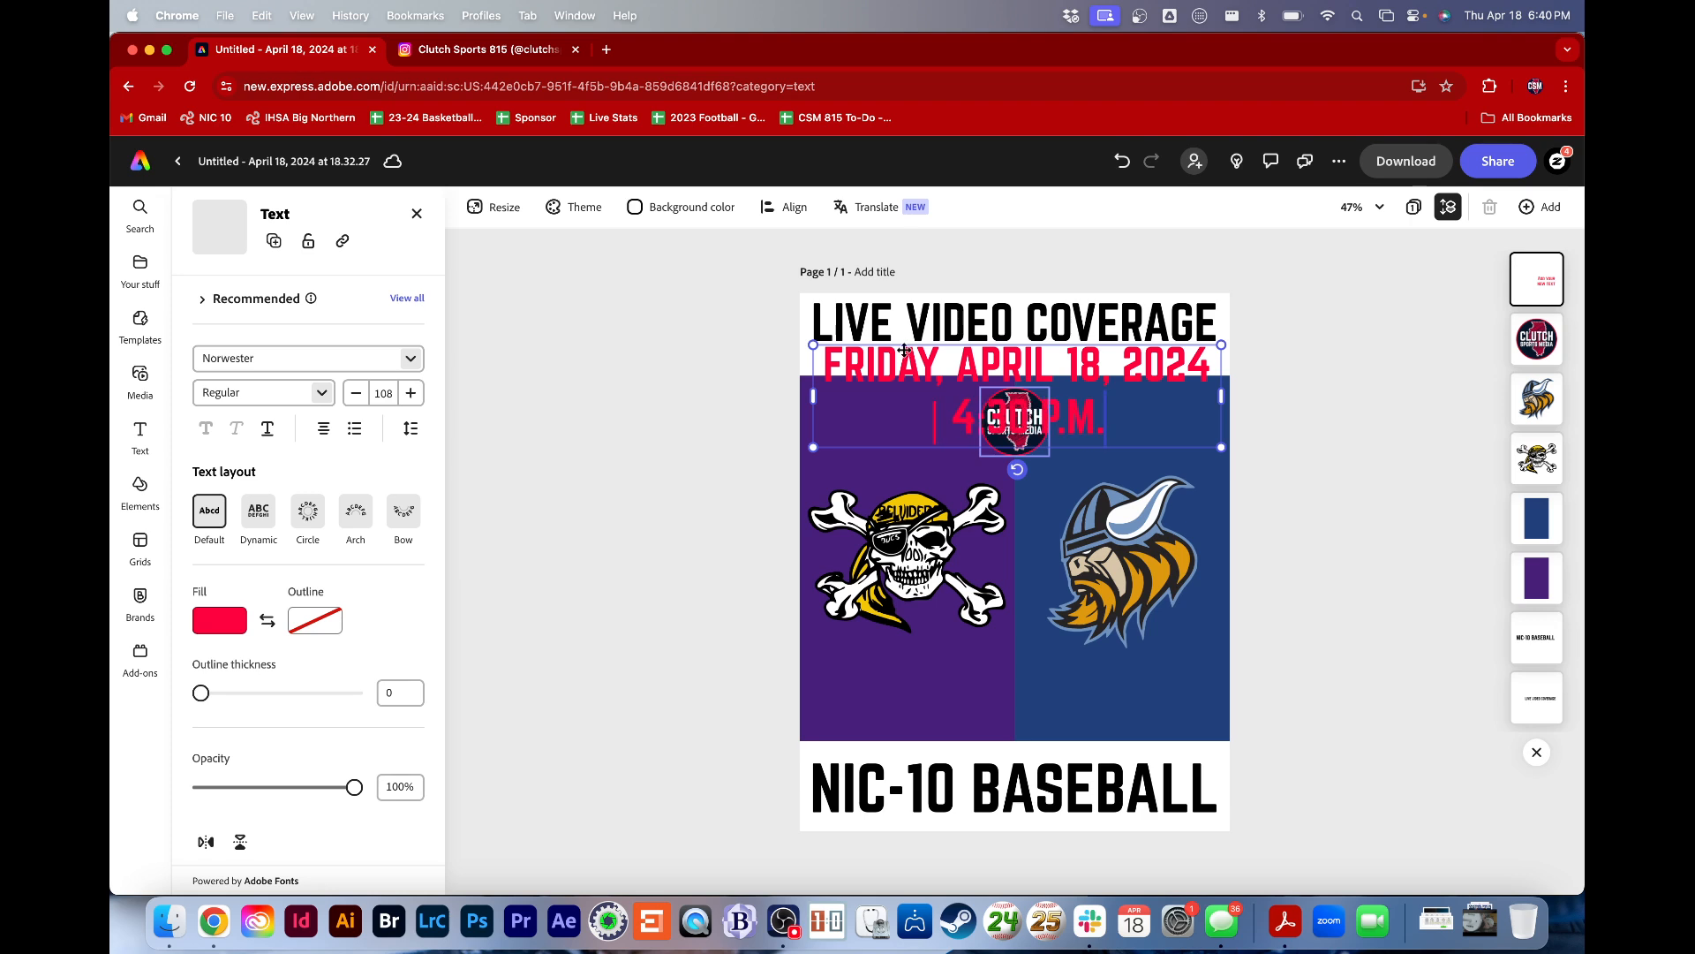
Reduce the font size of the whole date and time text to 61 so it fits on one line
key("super+a")
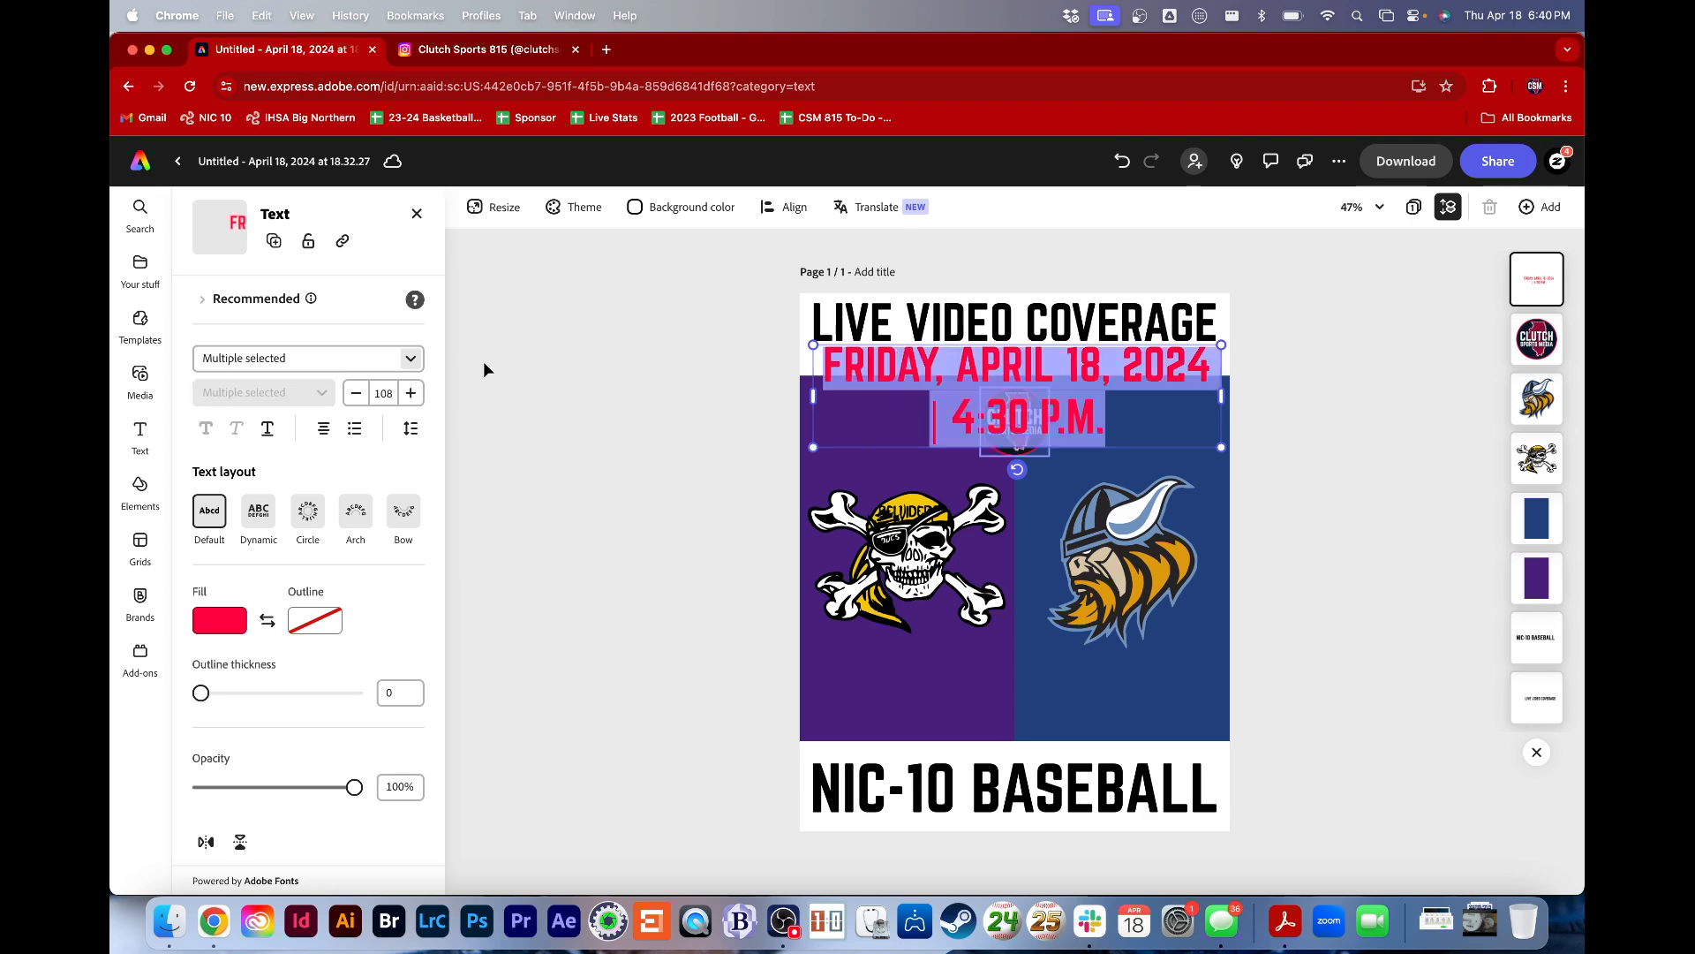
left_click(355, 394)
left_click(355, 395)
left_click(355, 394)
left_click(355, 396)
left_click(355, 395)
left_click(355, 395)
left_click(355, 394)
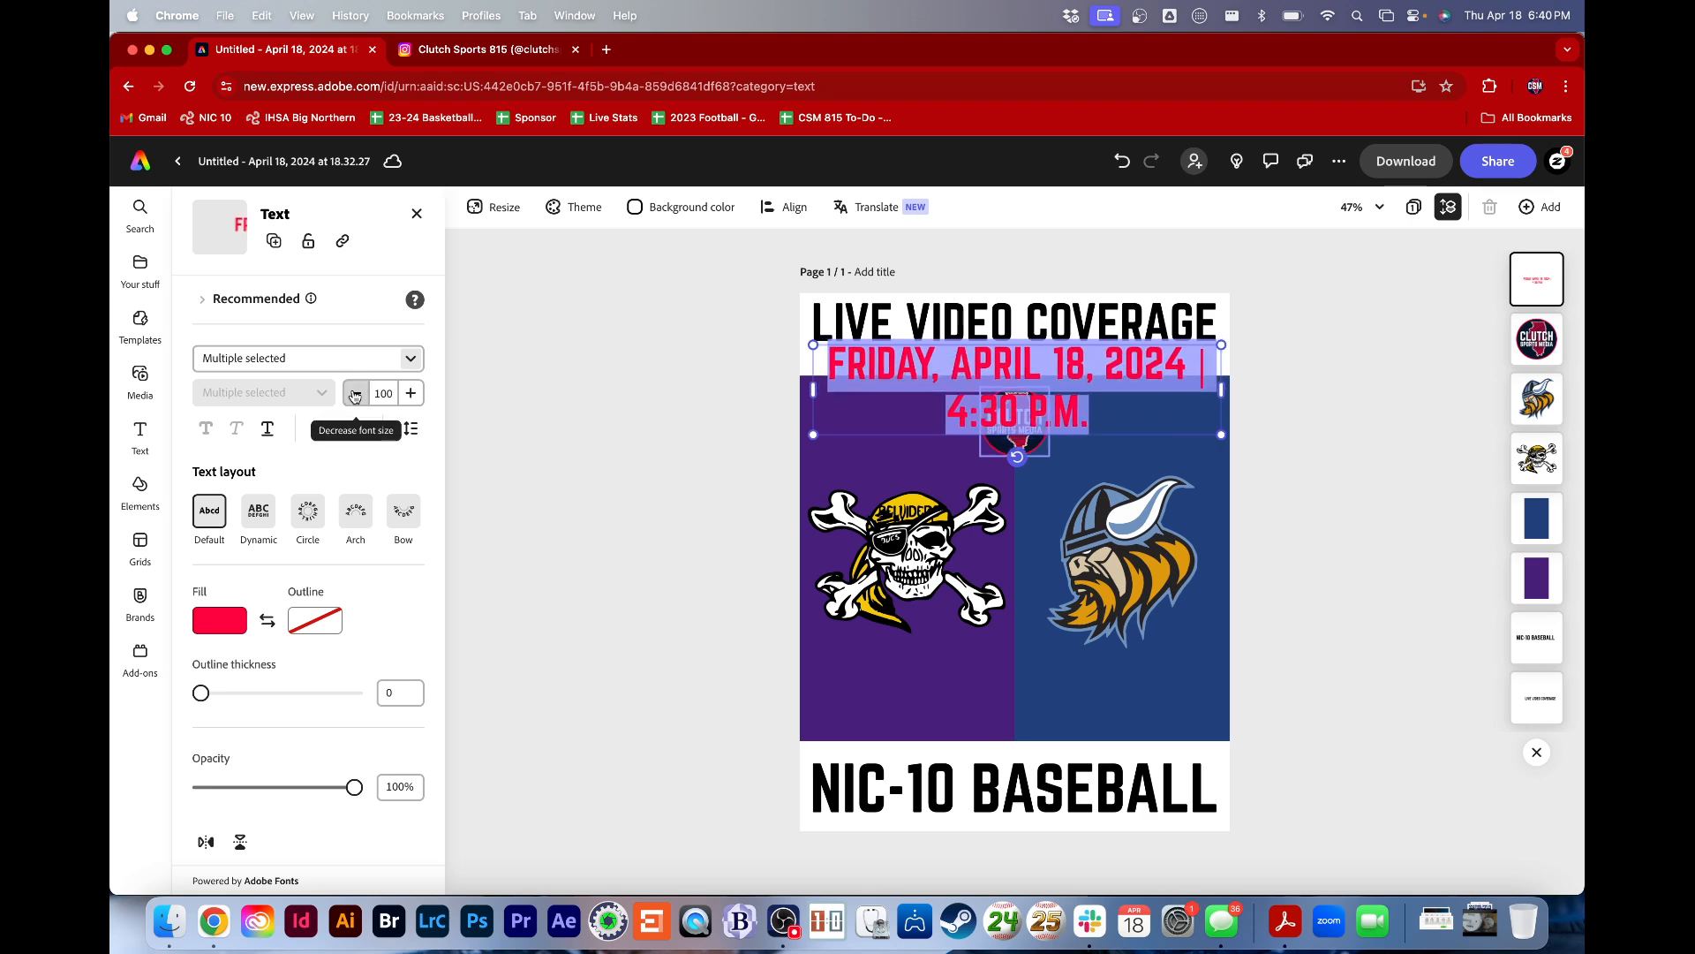
left_click(355, 395)
left_click(355, 394)
left_click(355, 395)
left_click(355, 395)
left_click(355, 394)
left_click(355, 395)
left_click(355, 395)
left_click(355, 395)
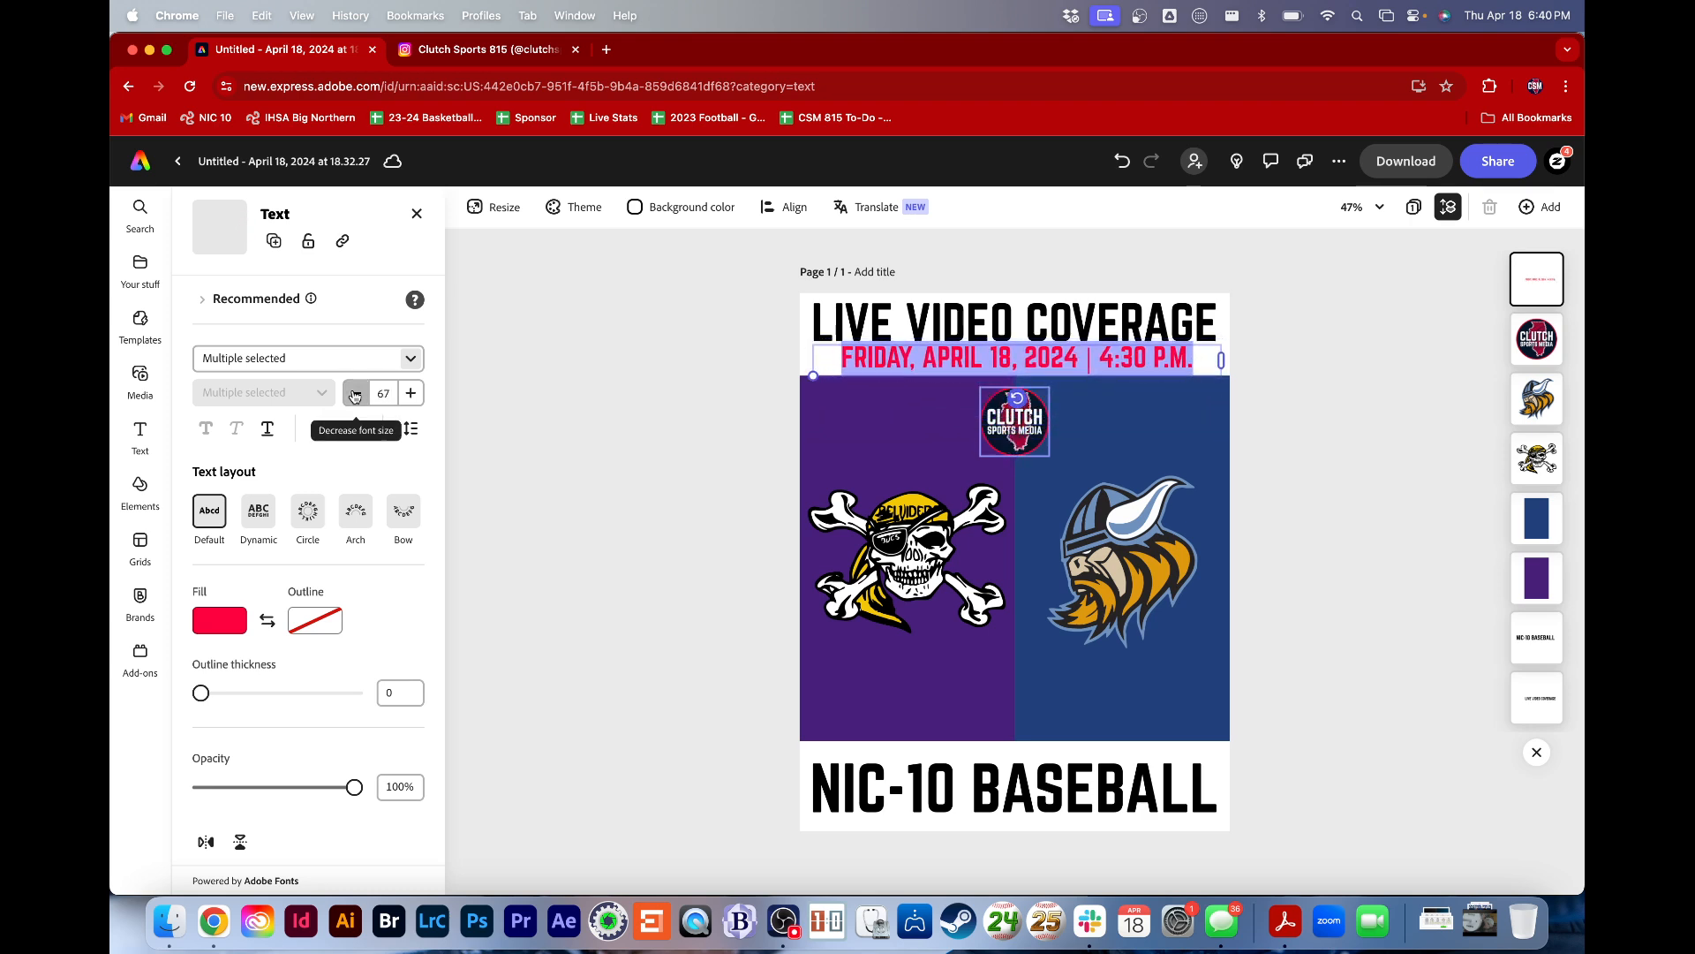
left_click(355, 395)
left_click(355, 394)
left_click(355, 394)
left_click(355, 394)
left_click(355, 394)
left_click(355, 394)
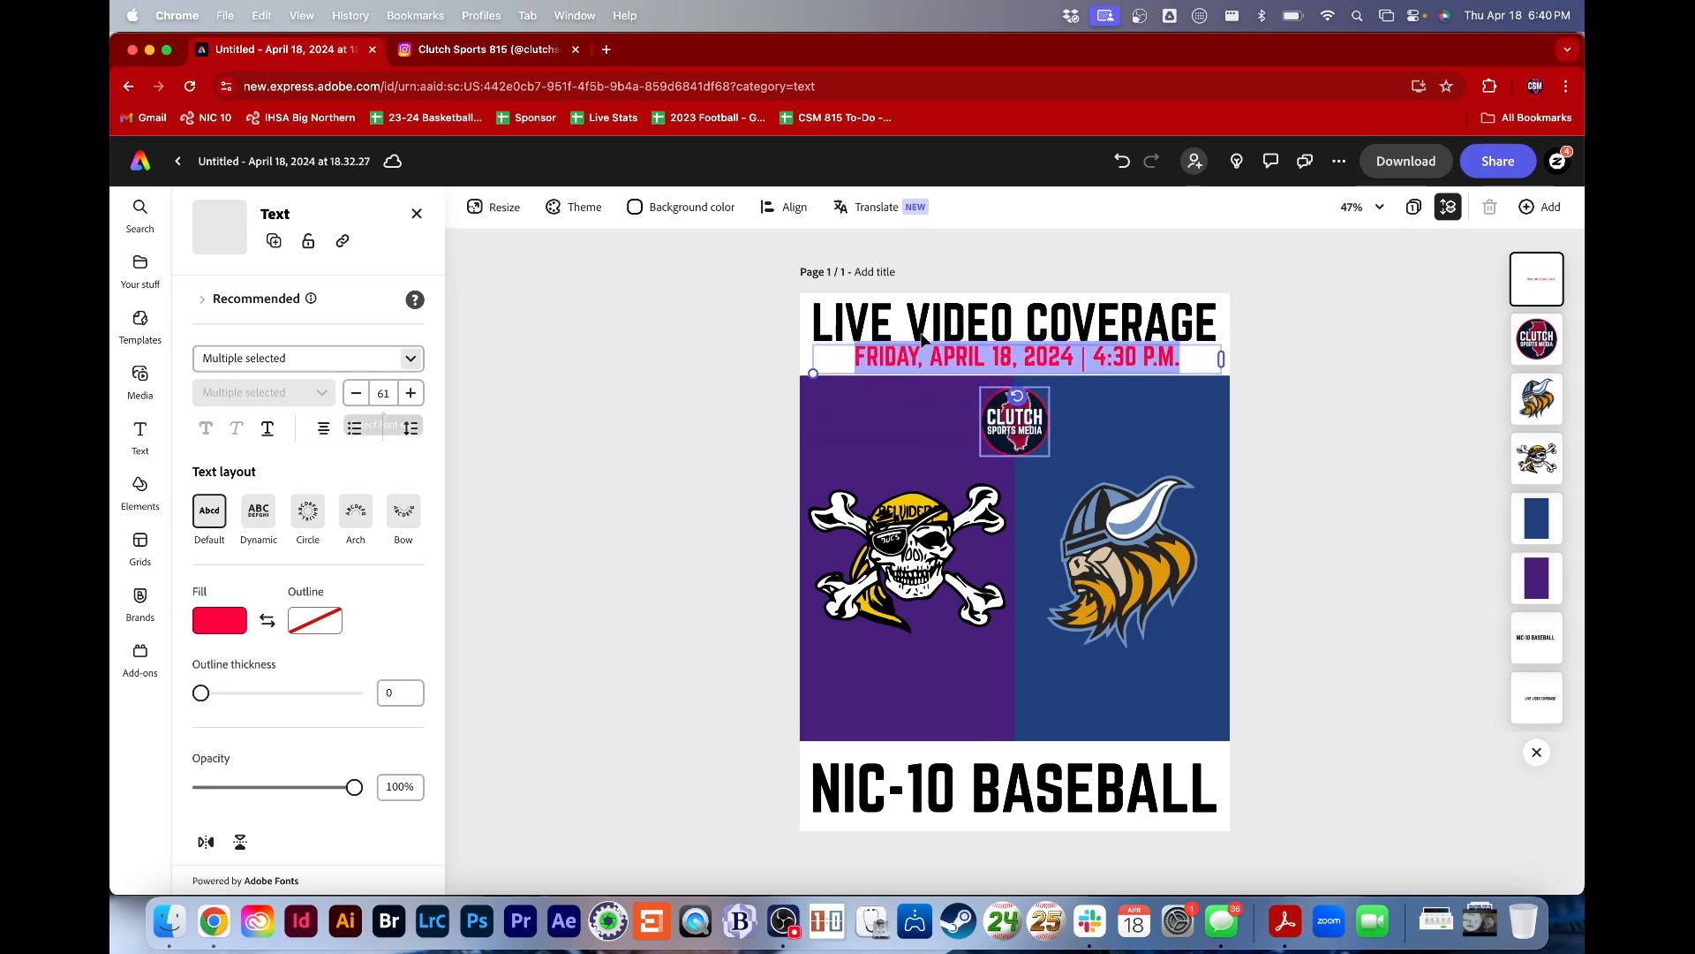
left_click(717, 415)
Nudge the red date and time text down slightly, centering it between the LIVE VIDEO COVERAGE title and the colored rectangles
left_click(965, 358)
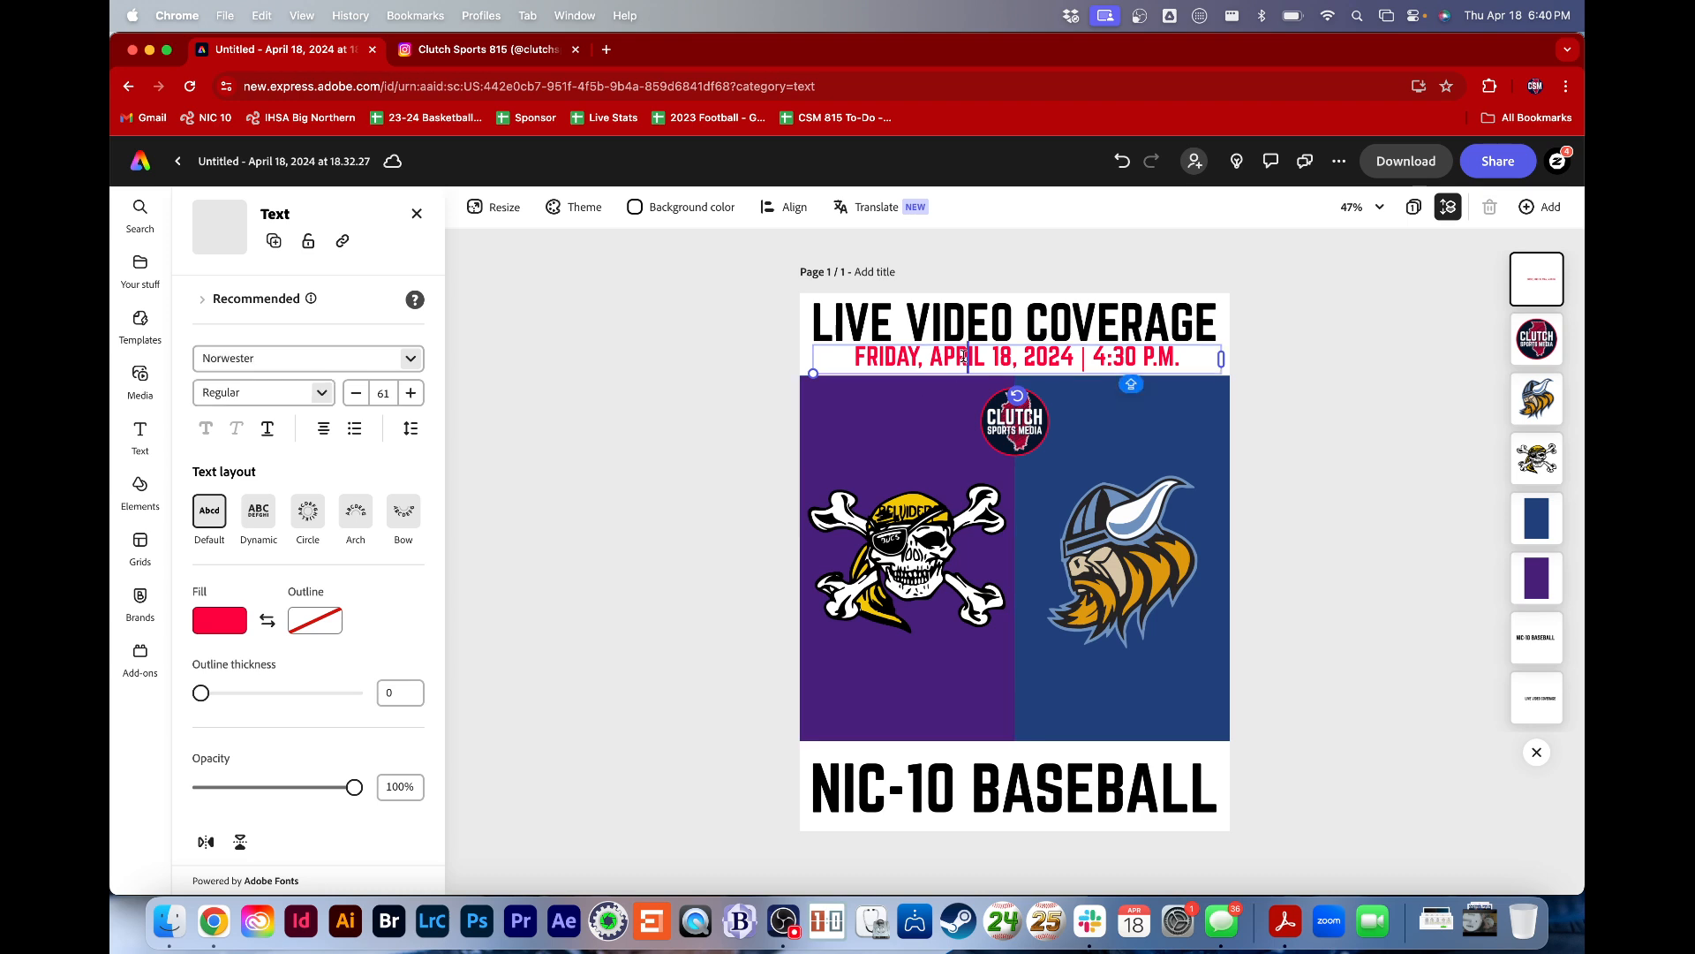
key("Escape")
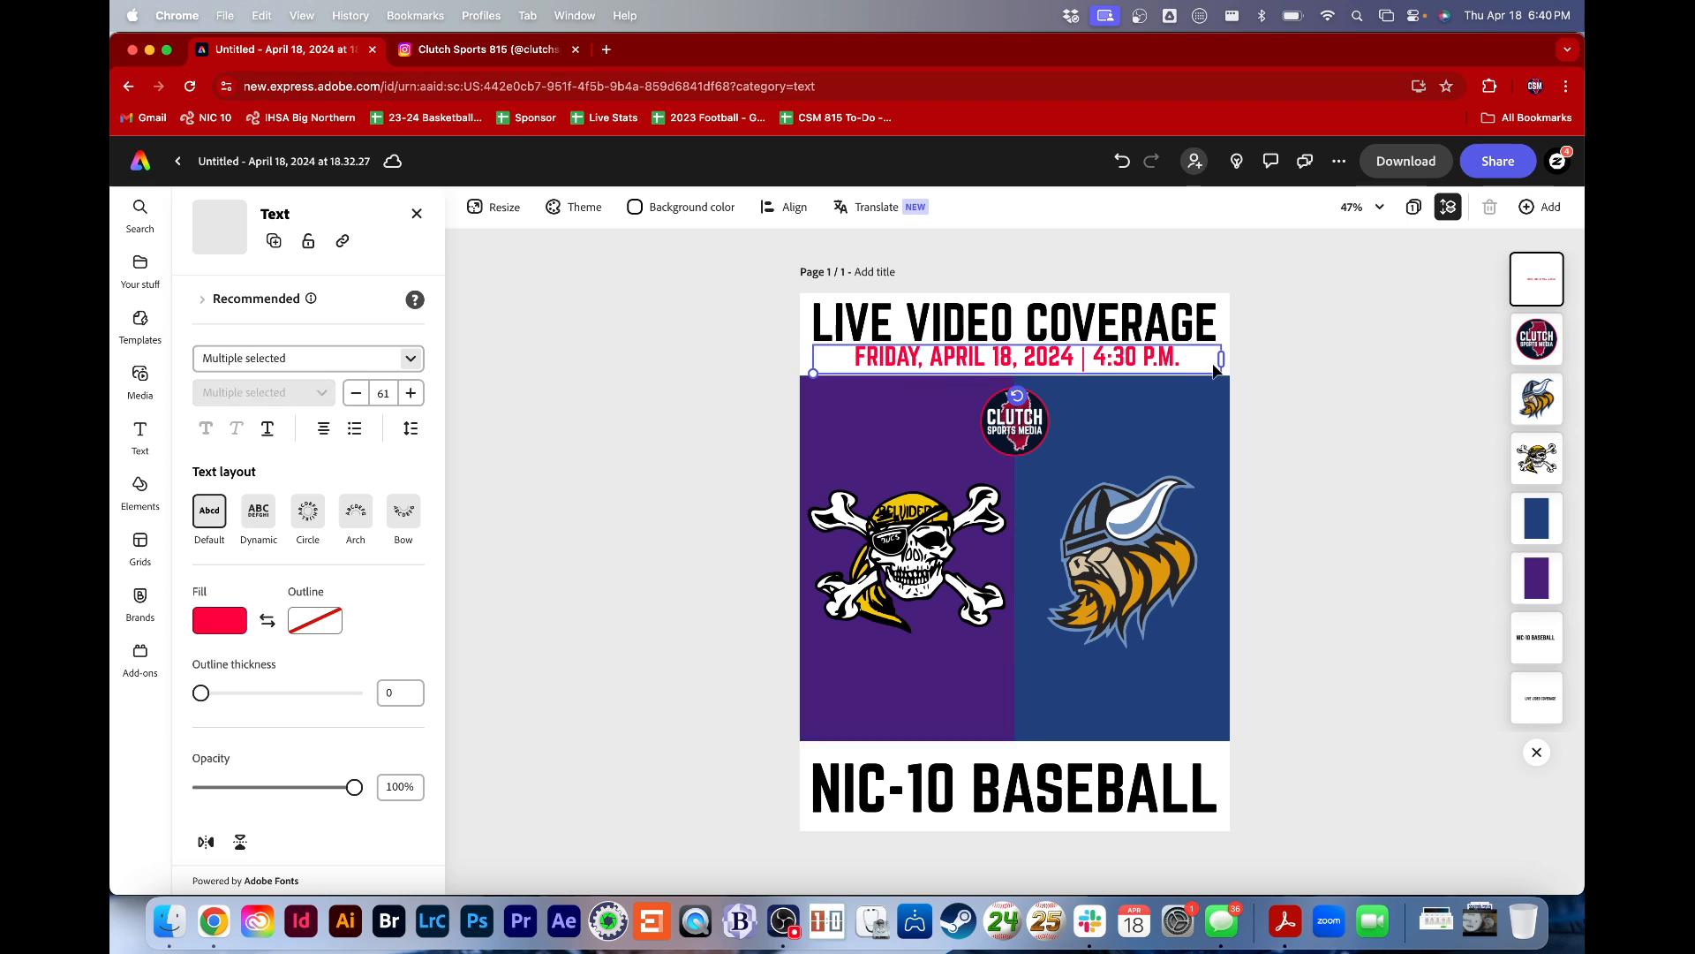
left_click(1309, 418)
left_click(1164, 364)
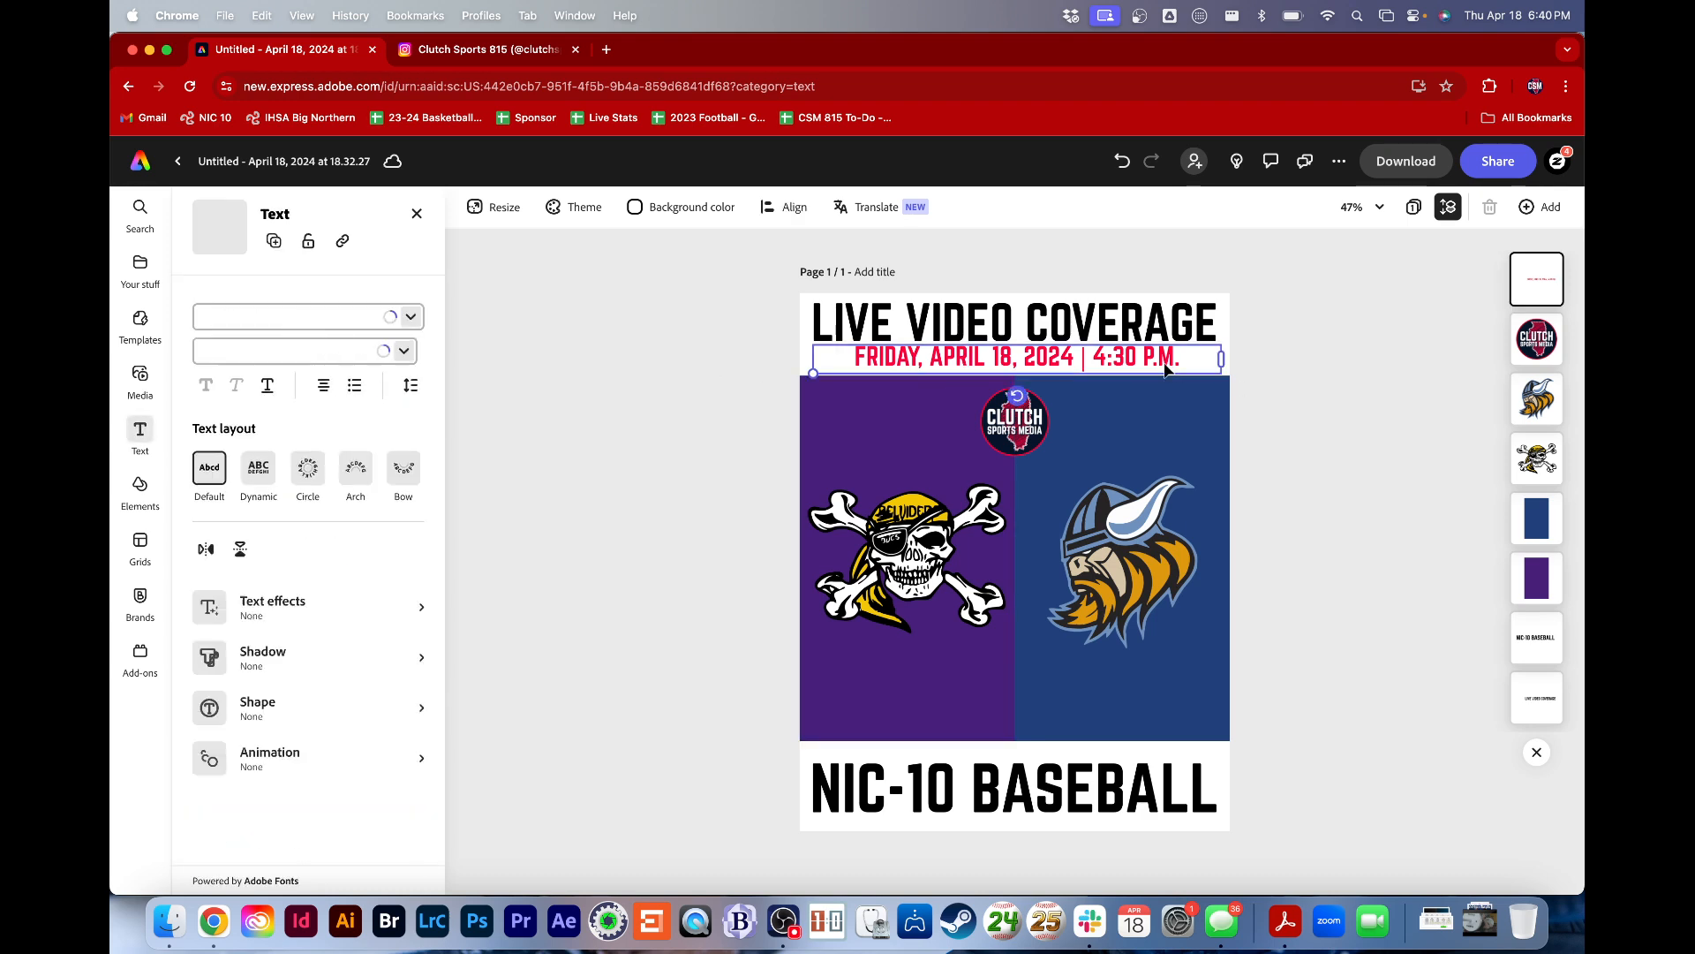
key("Down")
key("Down")
key("Down")
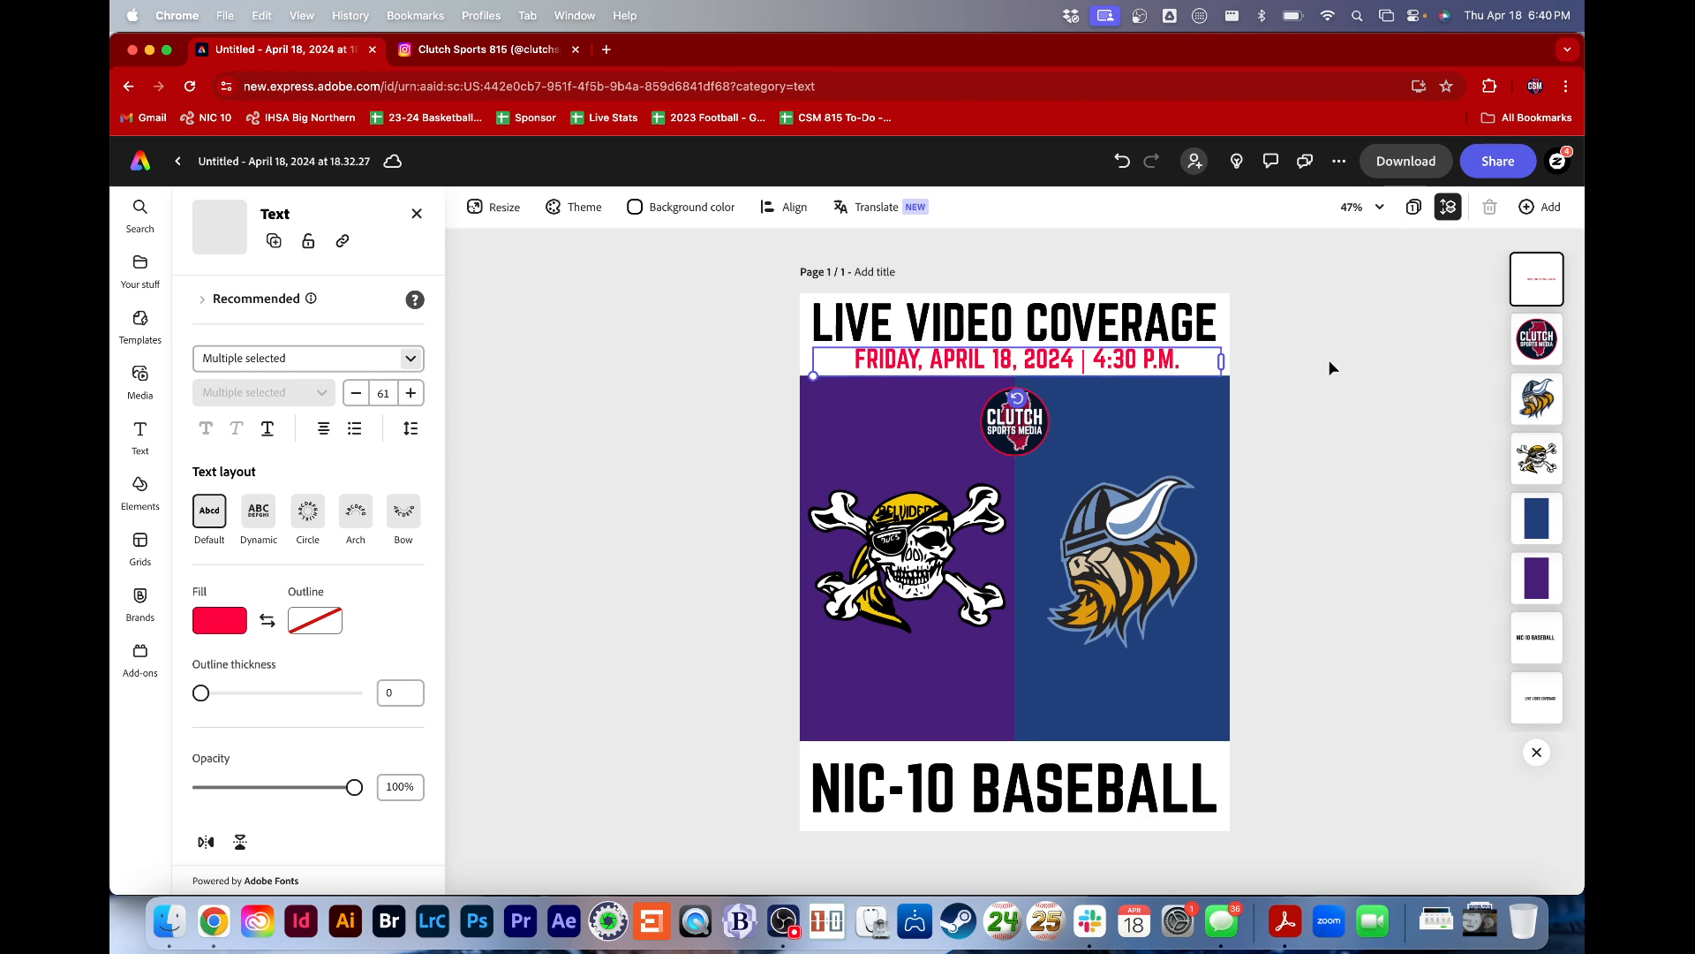
left_click(1328, 359)
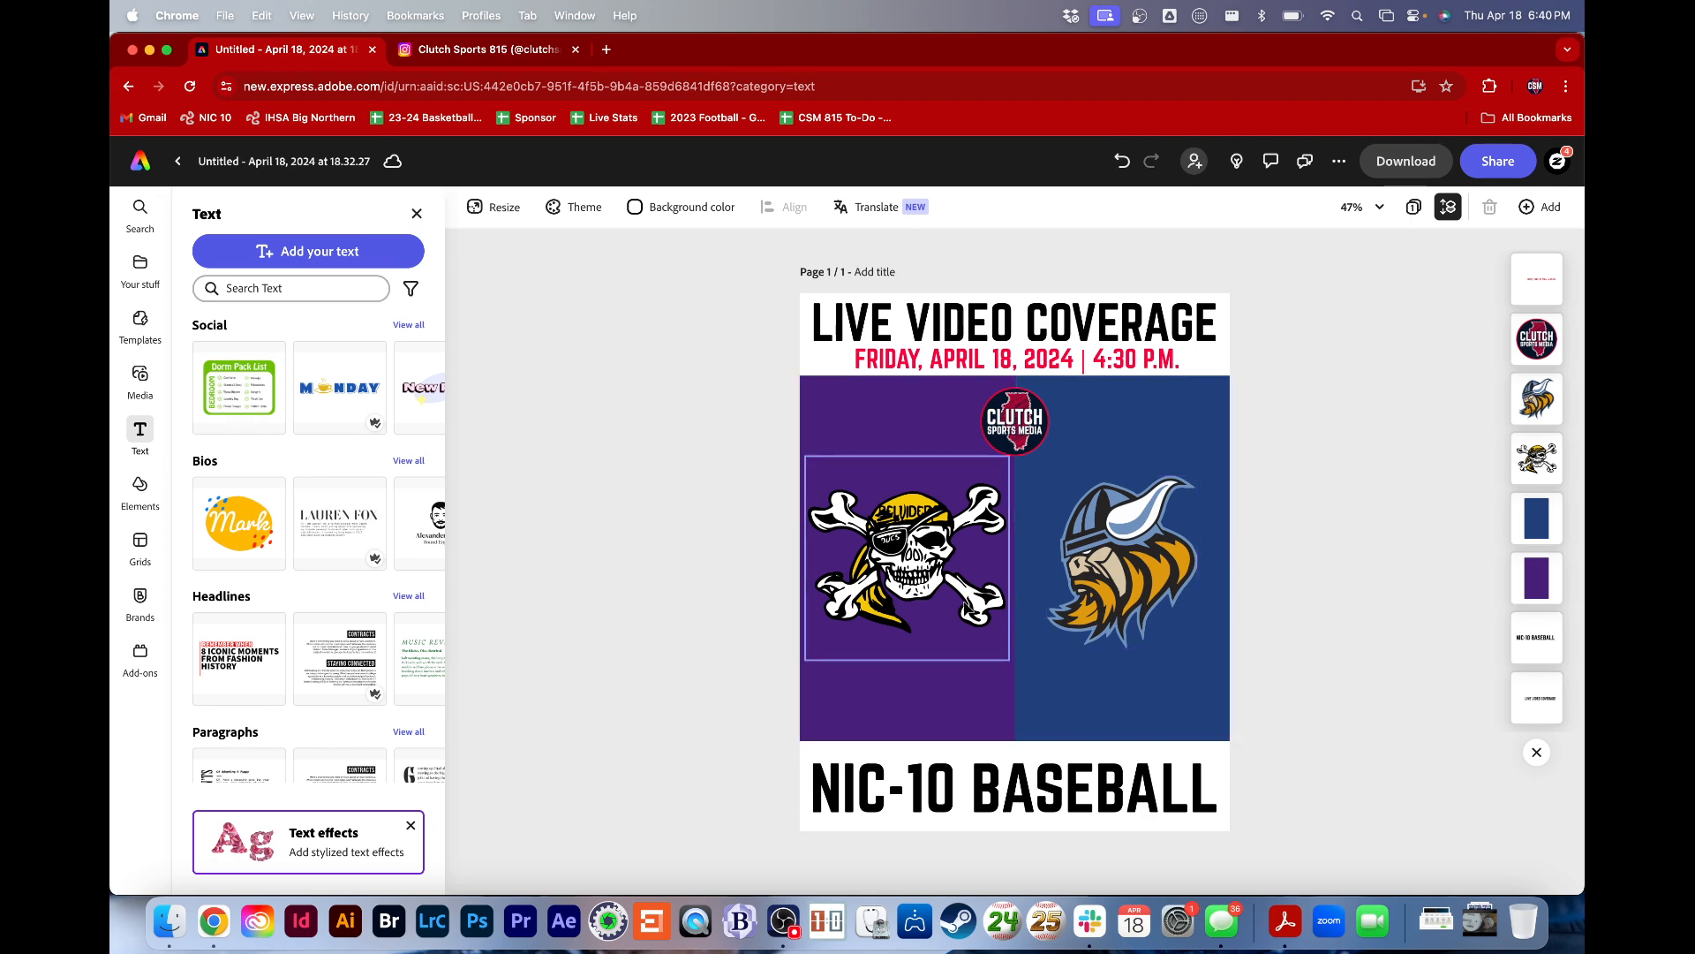
Enlarge the skull and Viking logos together until they extend slightly past the page's right edge
left_click(961, 598)
left_click(1104, 589, "shift")
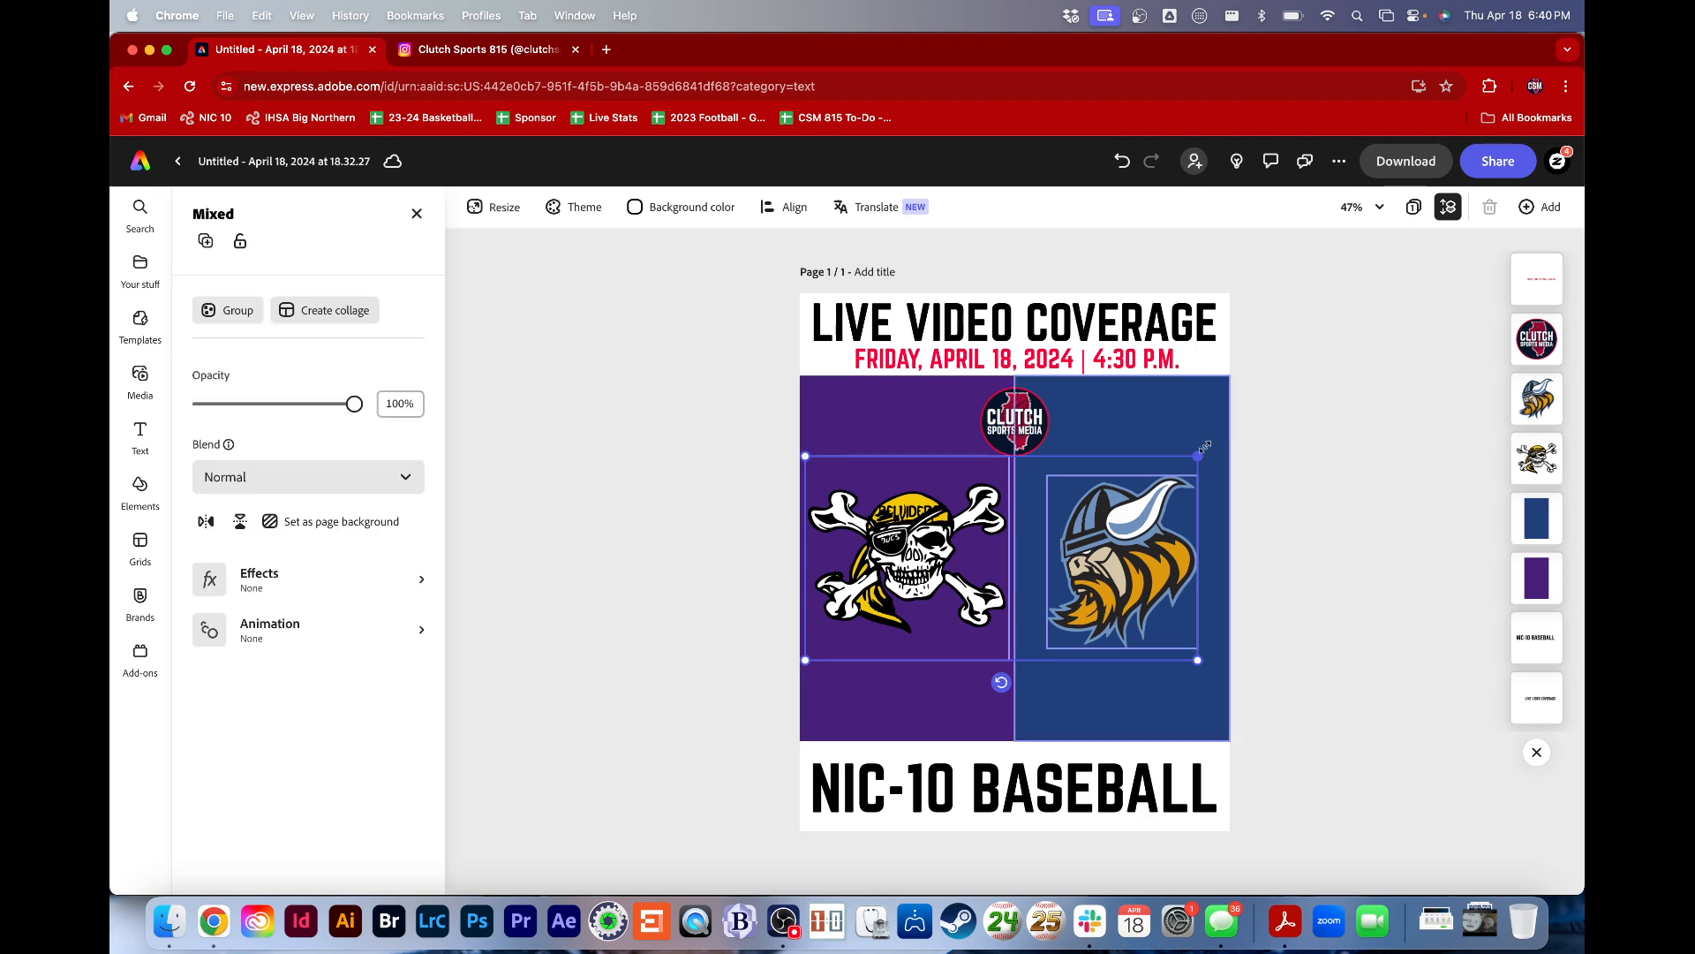
left_click_drag(1199, 454, 1240, 432)
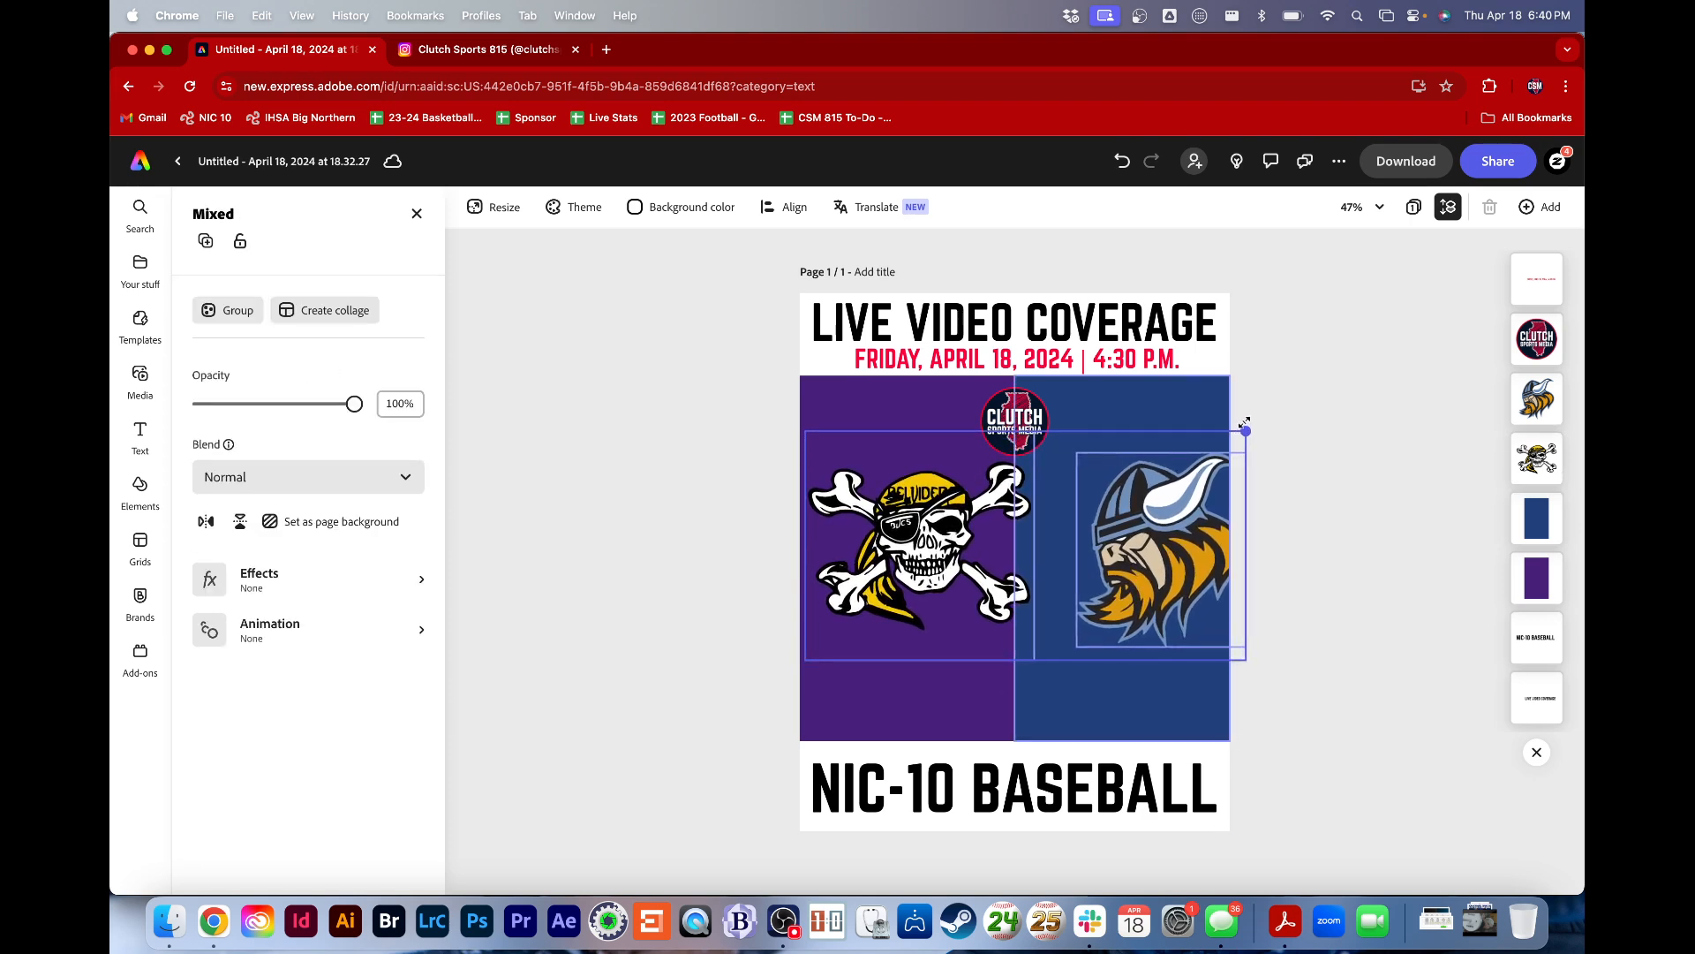
left_click(1348, 456)
Enlarge the skull logo further and center it on the purple rectangle, with the bones overlapping both sides
left_click_drag(1014, 527, 1003, 528)
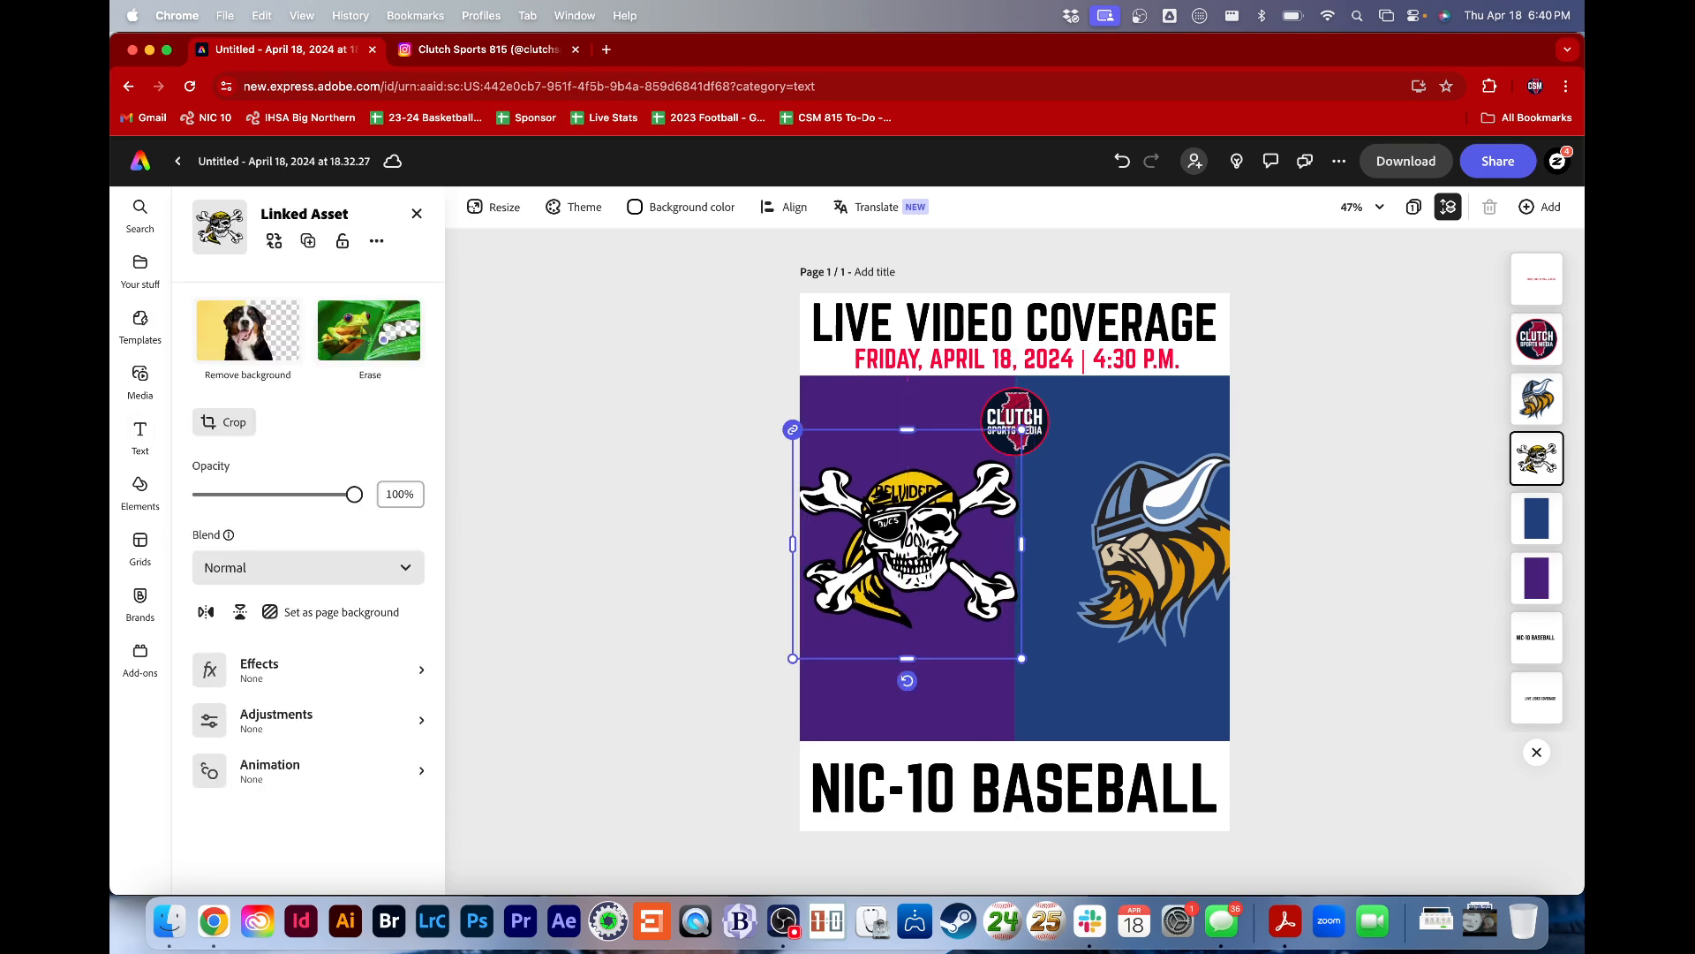
left_click_drag(1023, 431, 1099, 364)
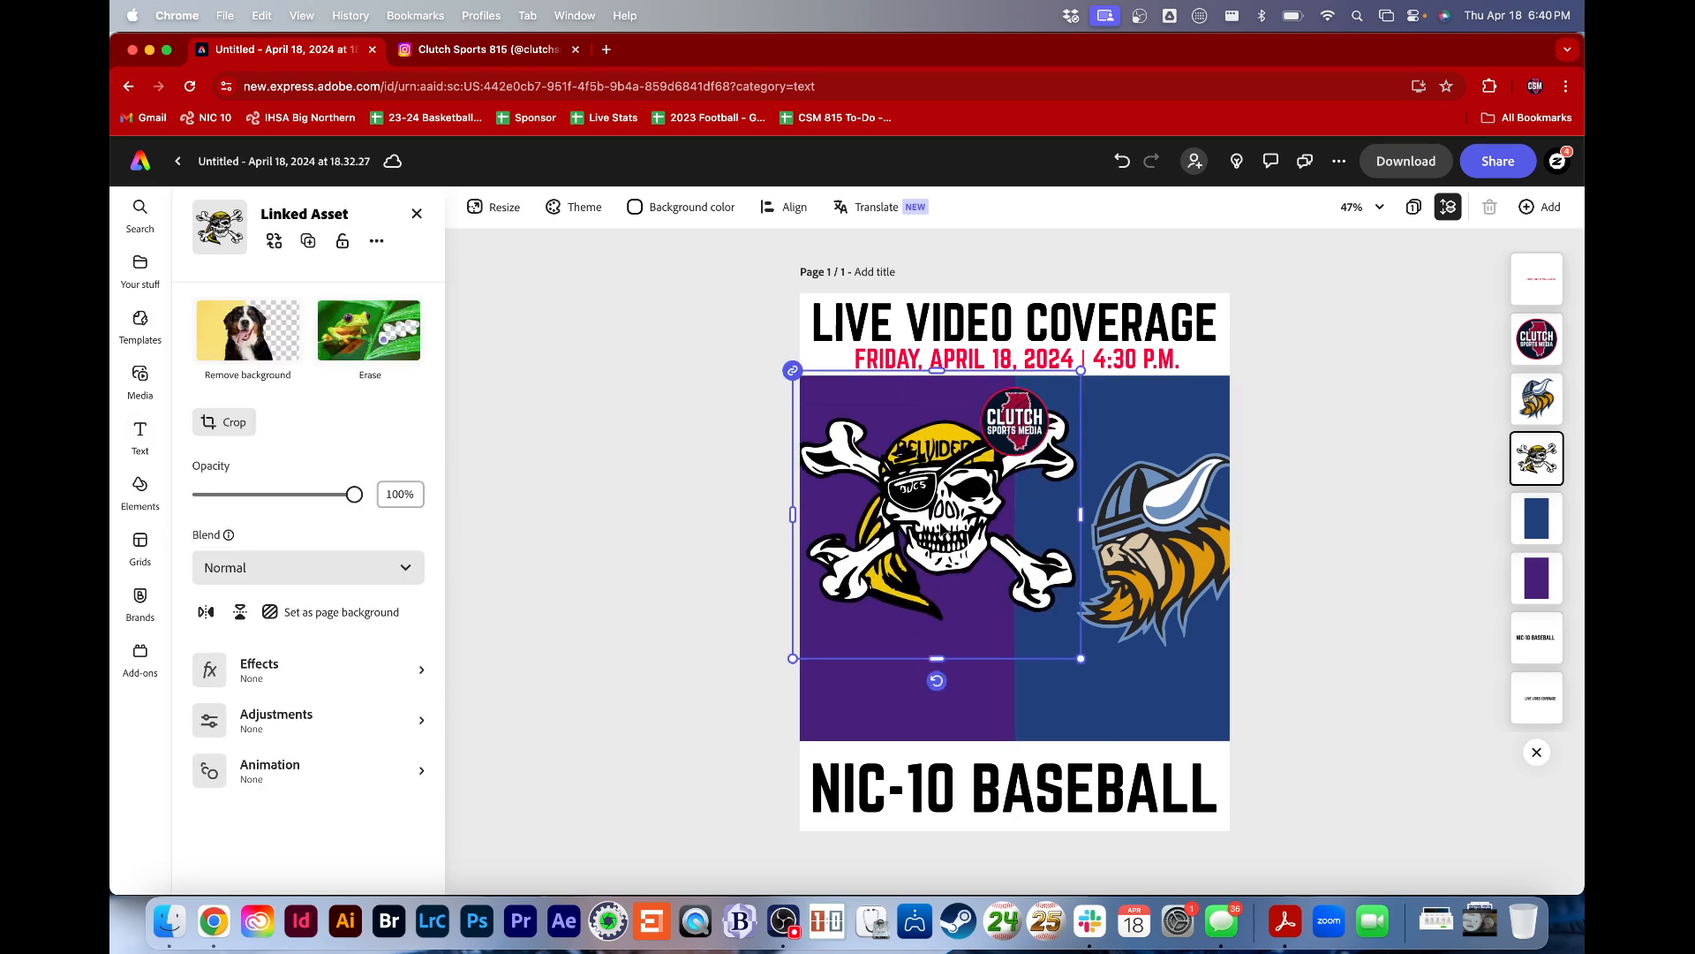
left_click_drag(944, 530, 910, 529)
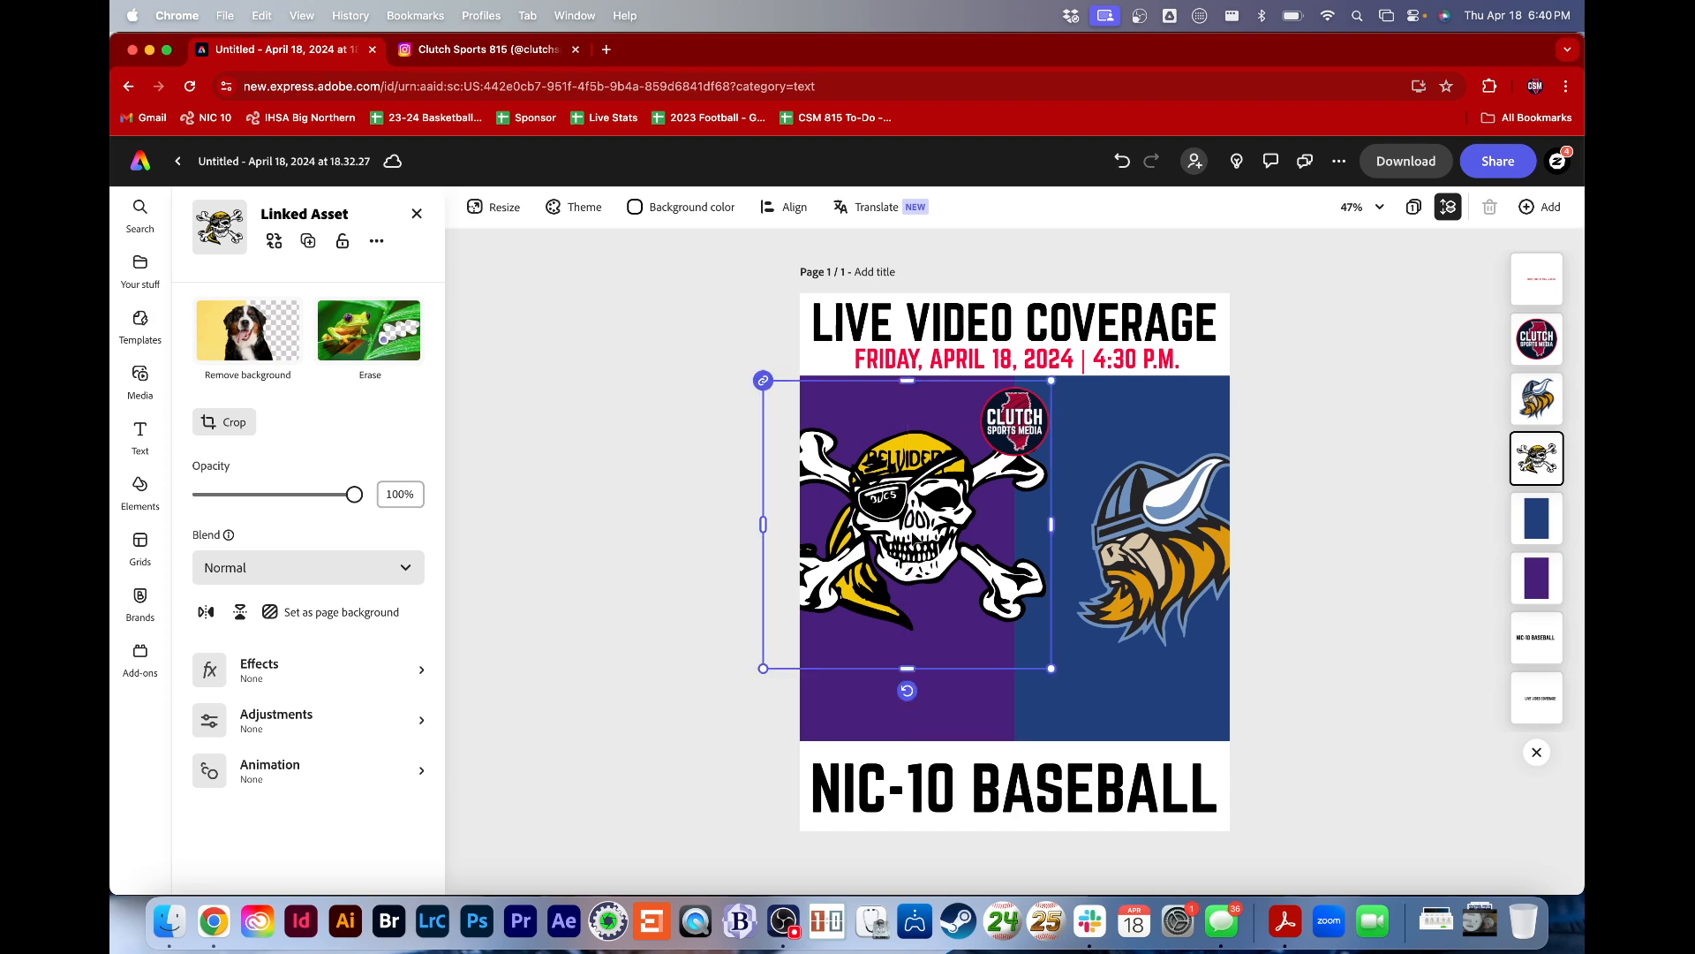
Enlarge the Viking logo to the full width of the blue rectangle and position it between the seam and the page edge
left_click_drag(1173, 518, 1145, 496)
left_click_drag(1218, 428, 1271, 369)
left_click_drag(1150, 484, 1113, 519)
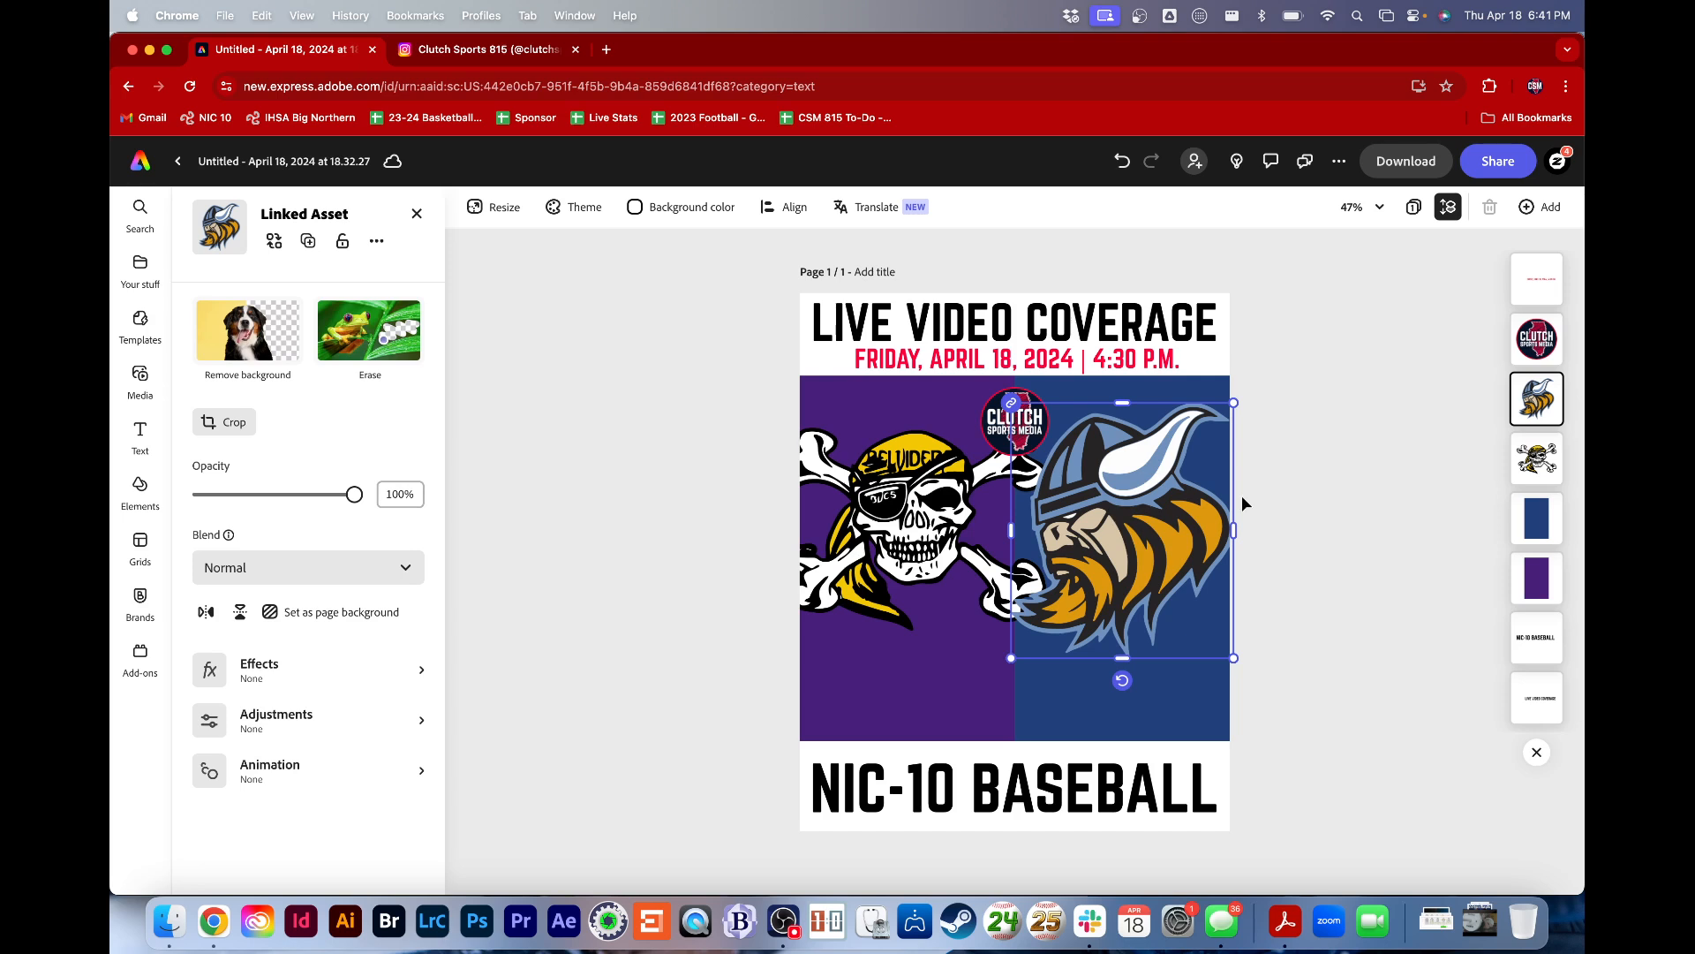
Crop the left side of the Viking logo so it ends at the seam between the two rectangles
right_click(1104, 527)
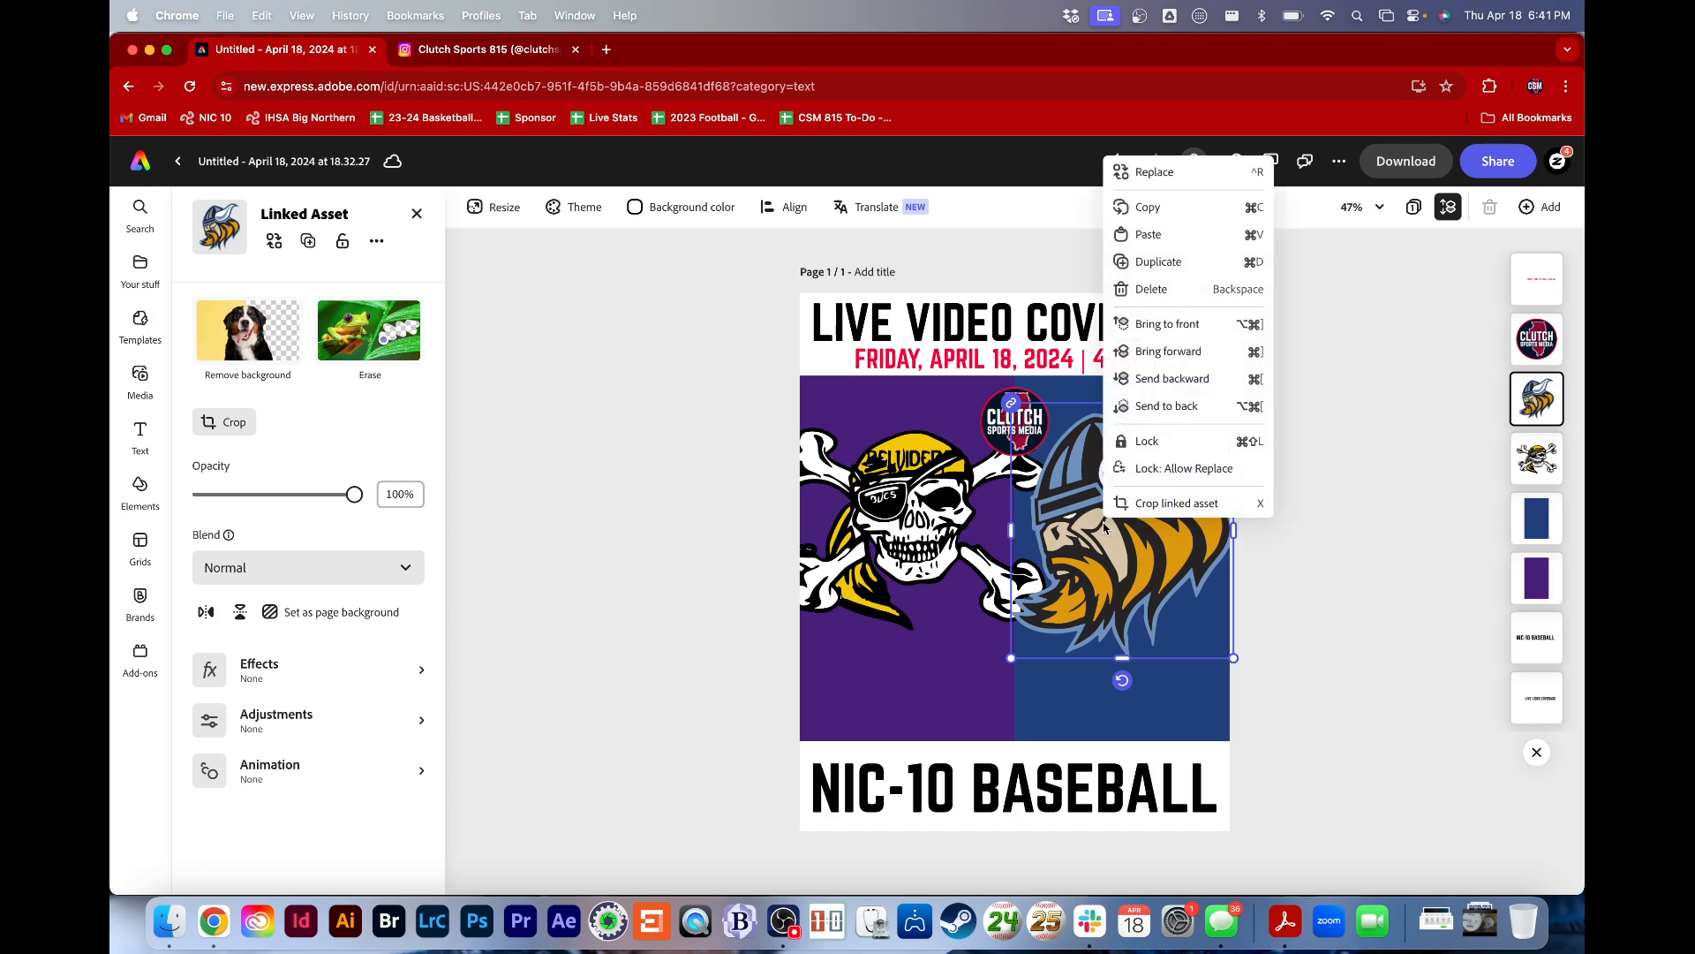
left_click(1153, 505)
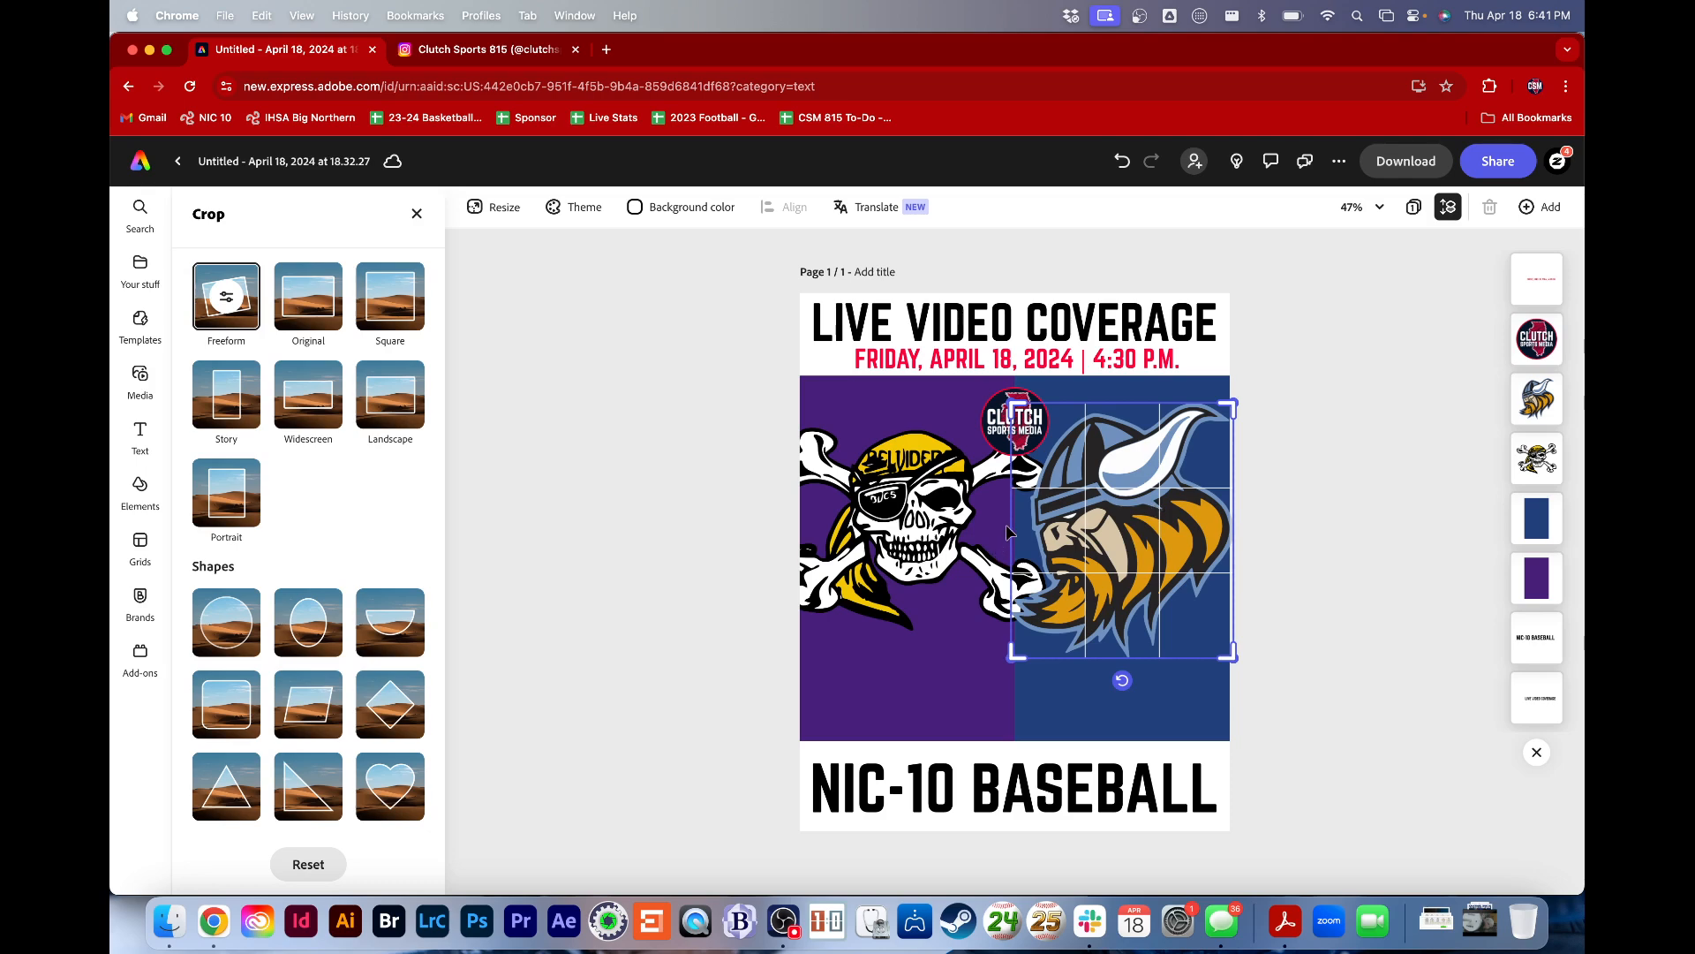
mouse_move(1012, 653)
left_mouse_down()
mouse_move(1031, 649)
mouse_move(1015, 654)
left_mouse_up()
left_click(1303, 616)
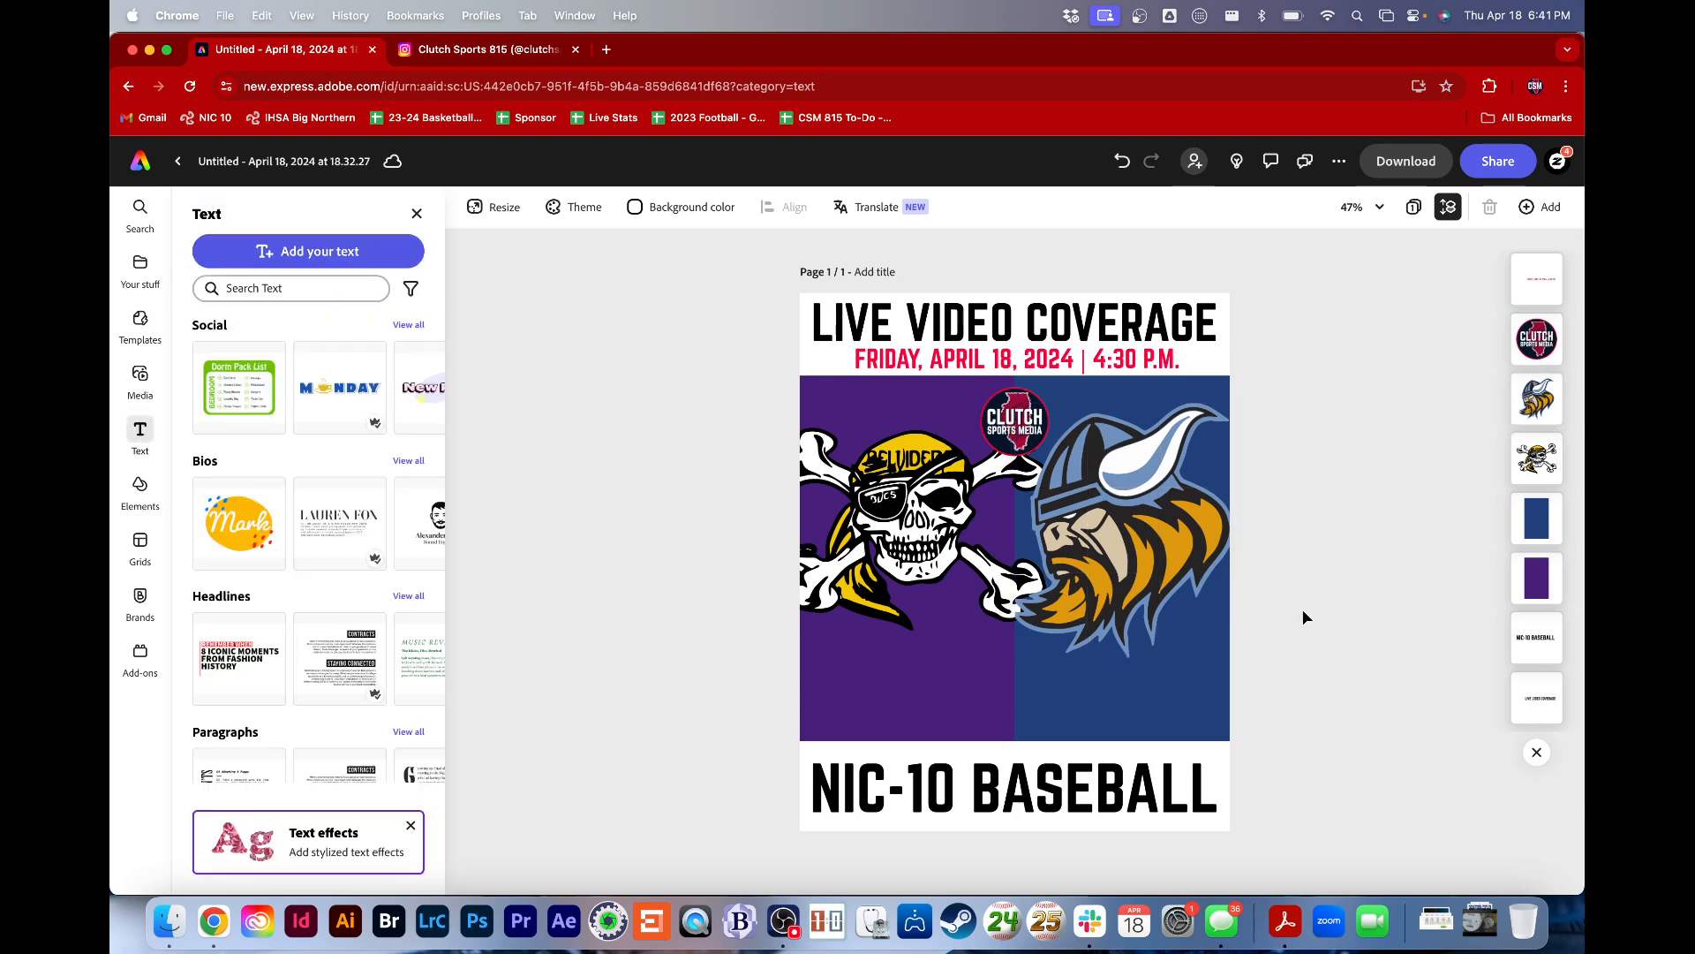
Crop the right side of the skull logo so it ends at the seam with the blue rectangle
left_click(930, 580)
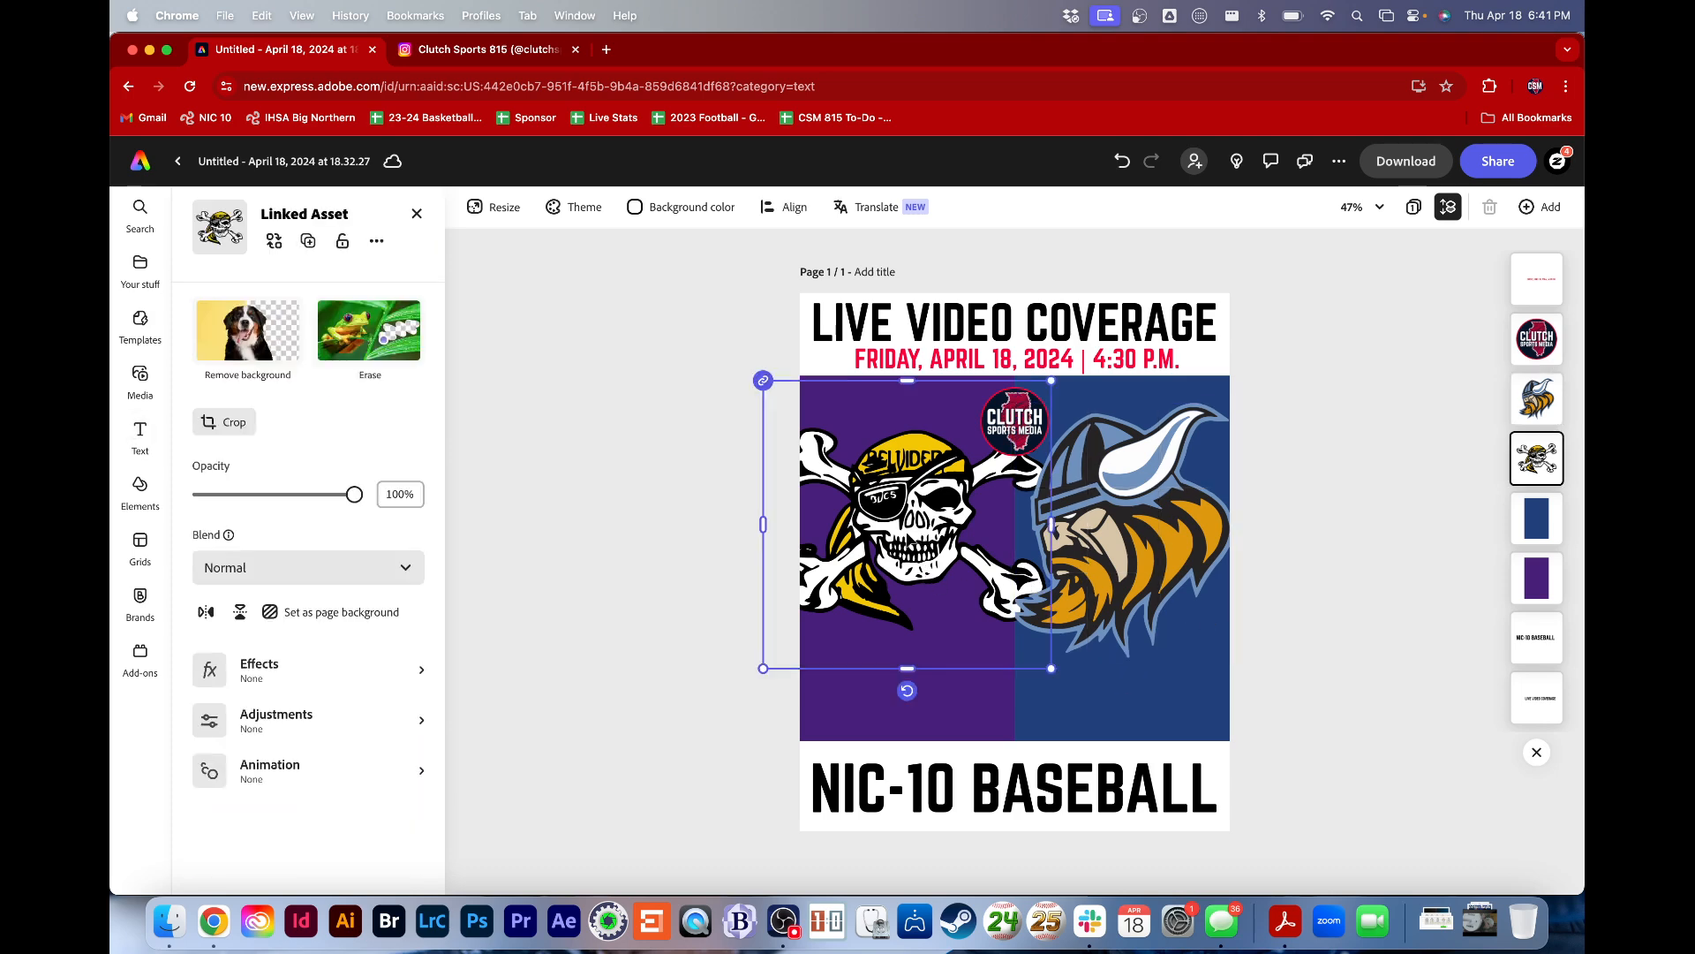
right_click(921, 512)
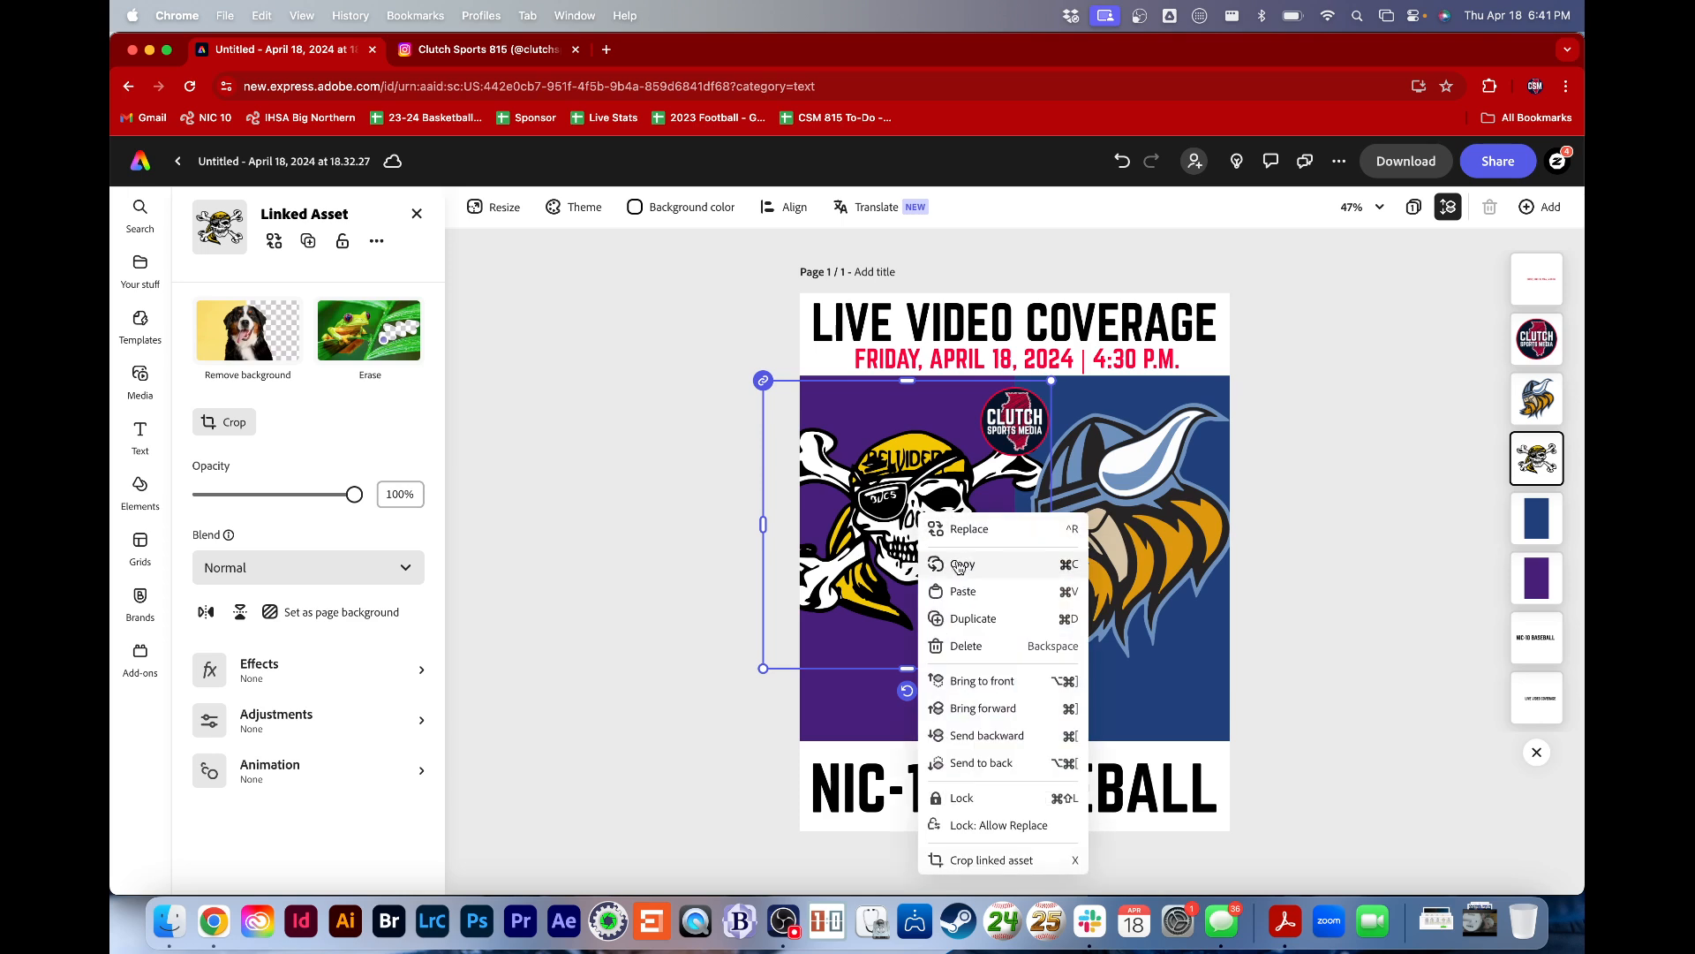
left_click(996, 860)
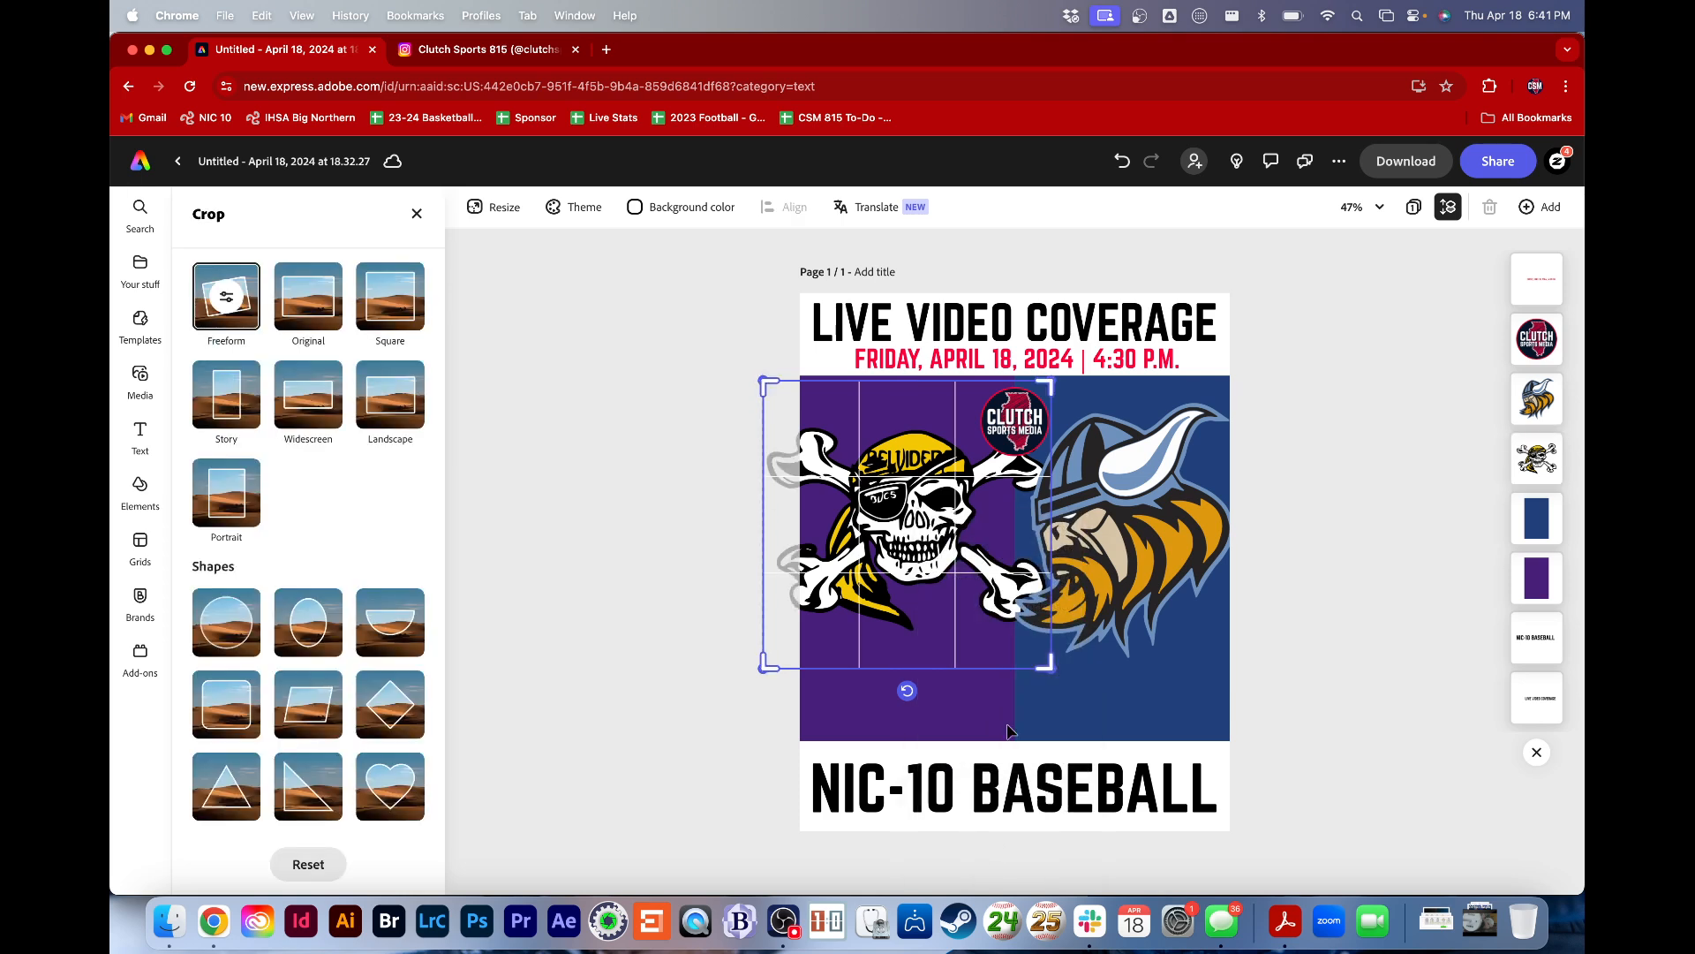
left_click_drag(1047, 664, 1013, 662)
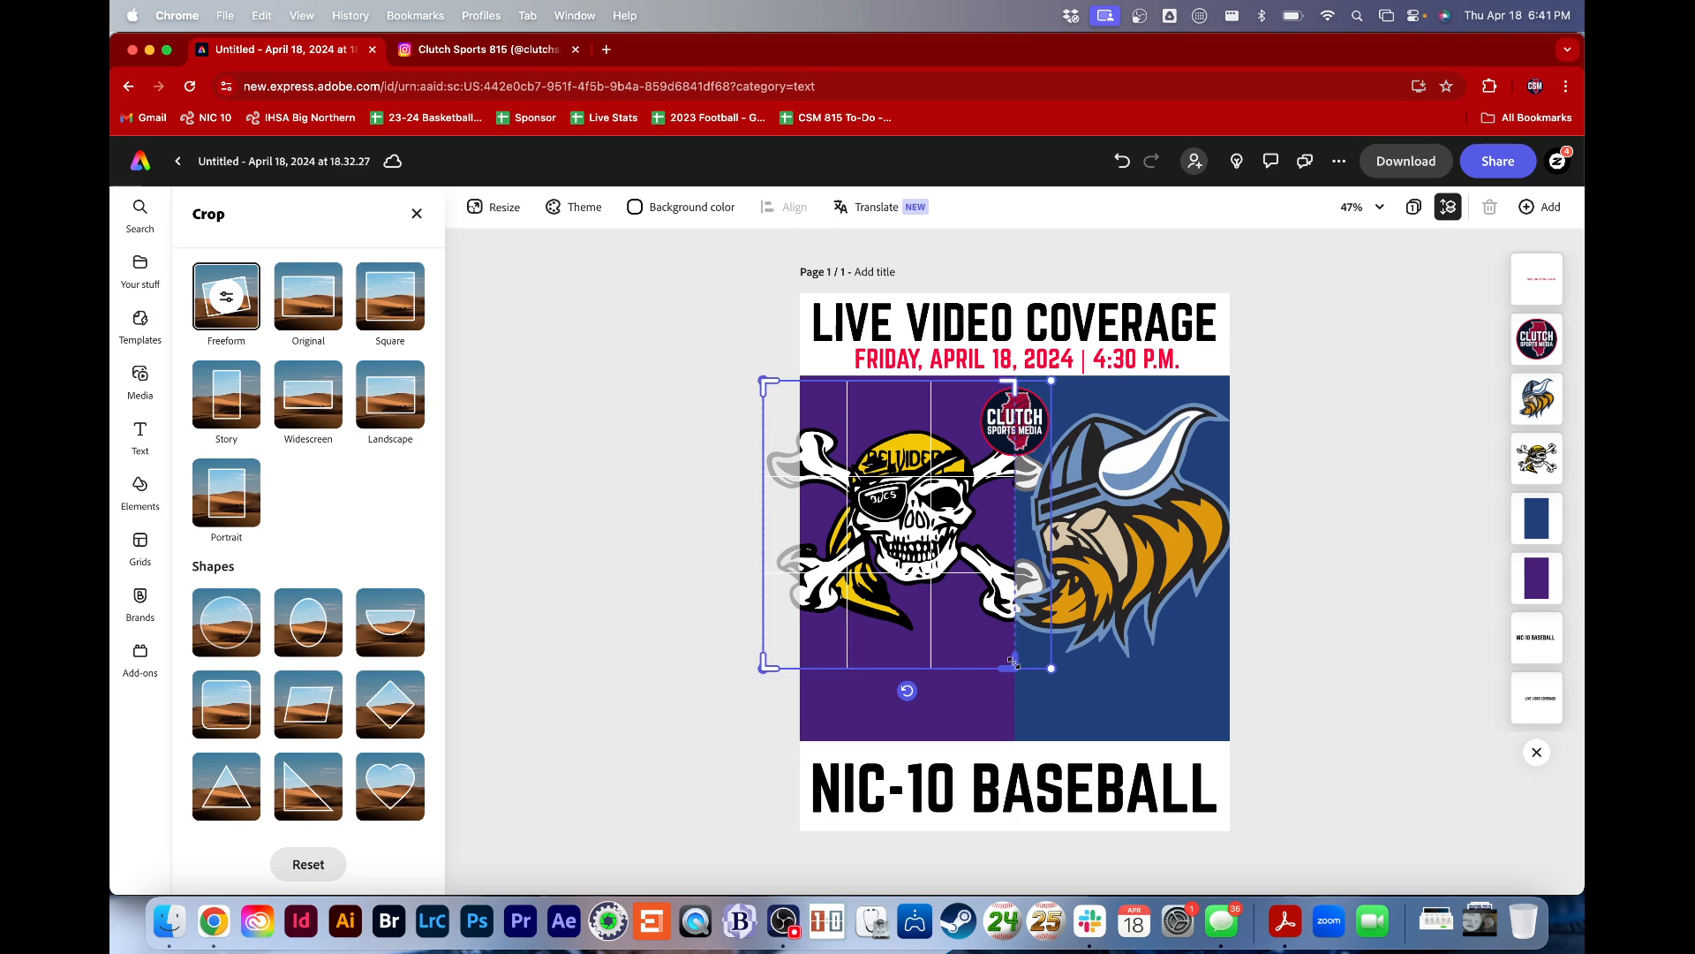
left_click(1099, 652)
left_click(1234, 595)
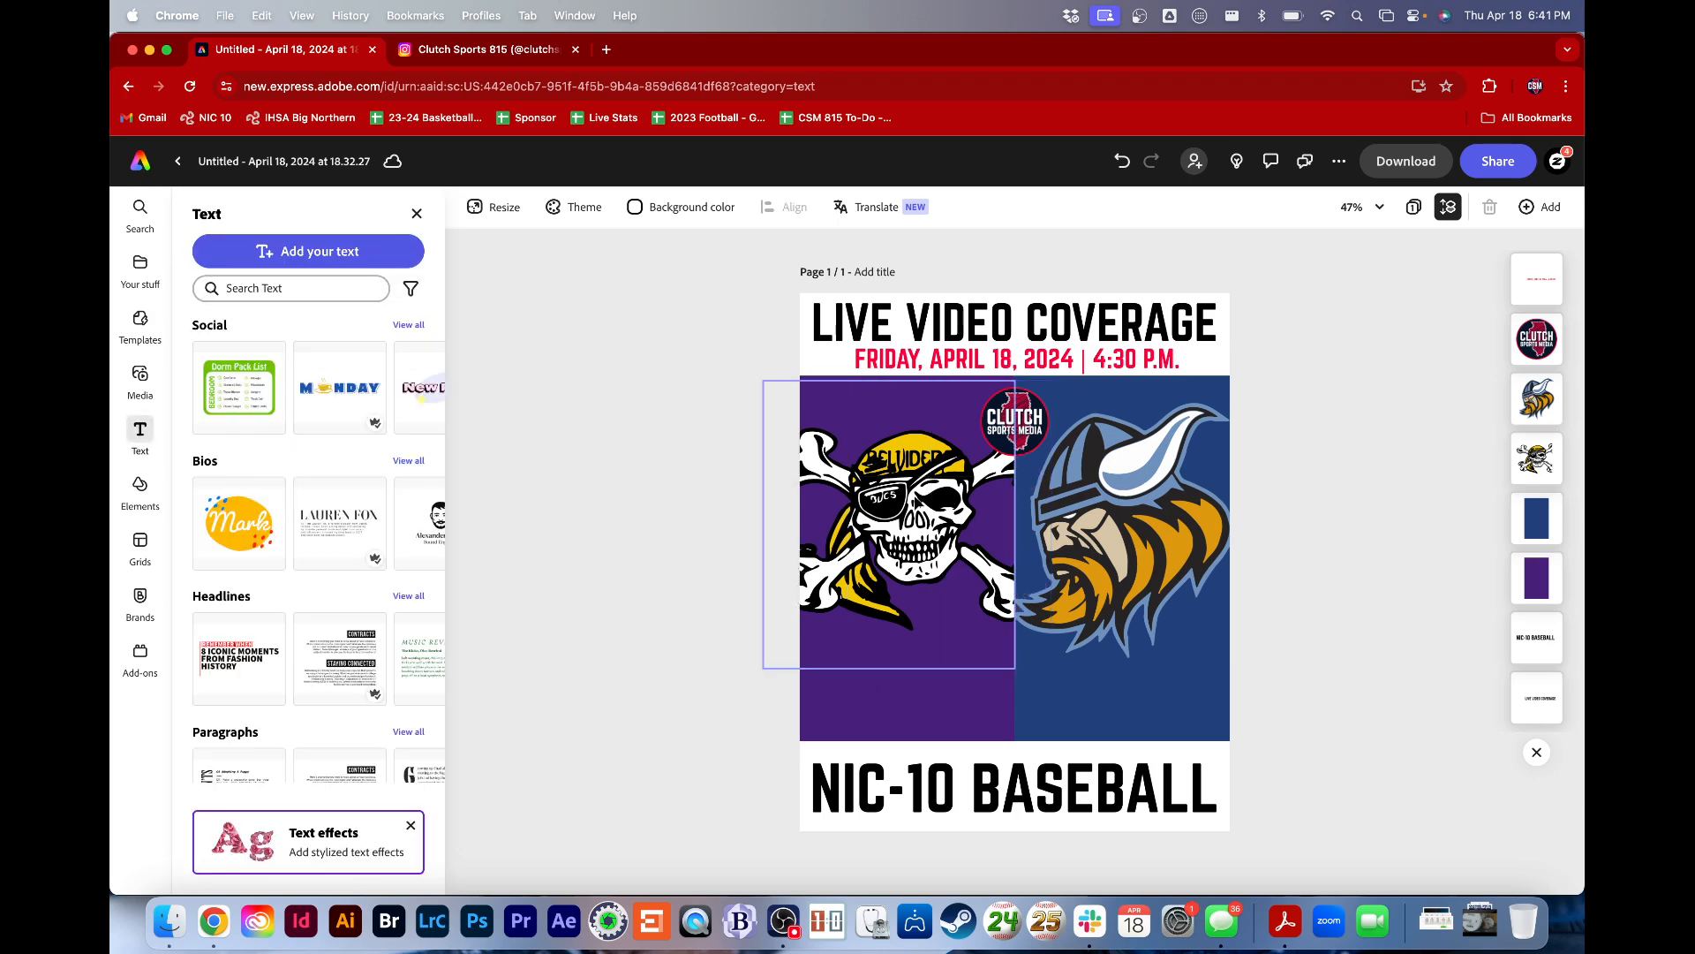
Look through the available effects and the light and color adjustments for the skull logo
left_click(917, 503)
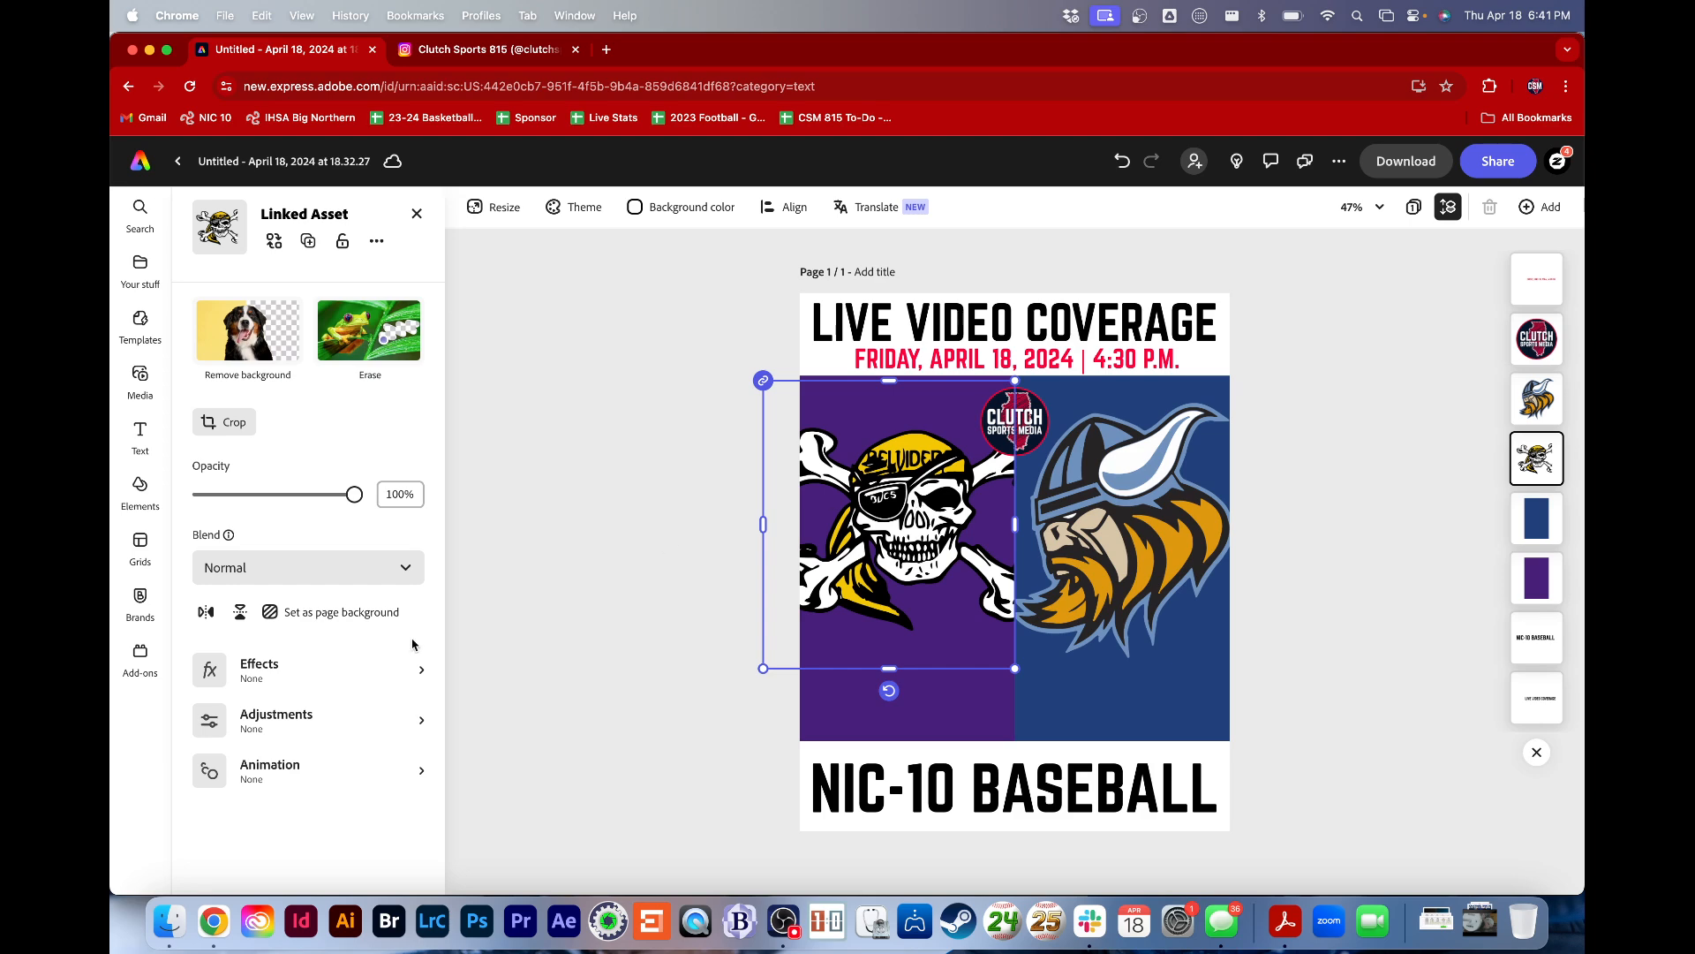
left_click(336, 670)
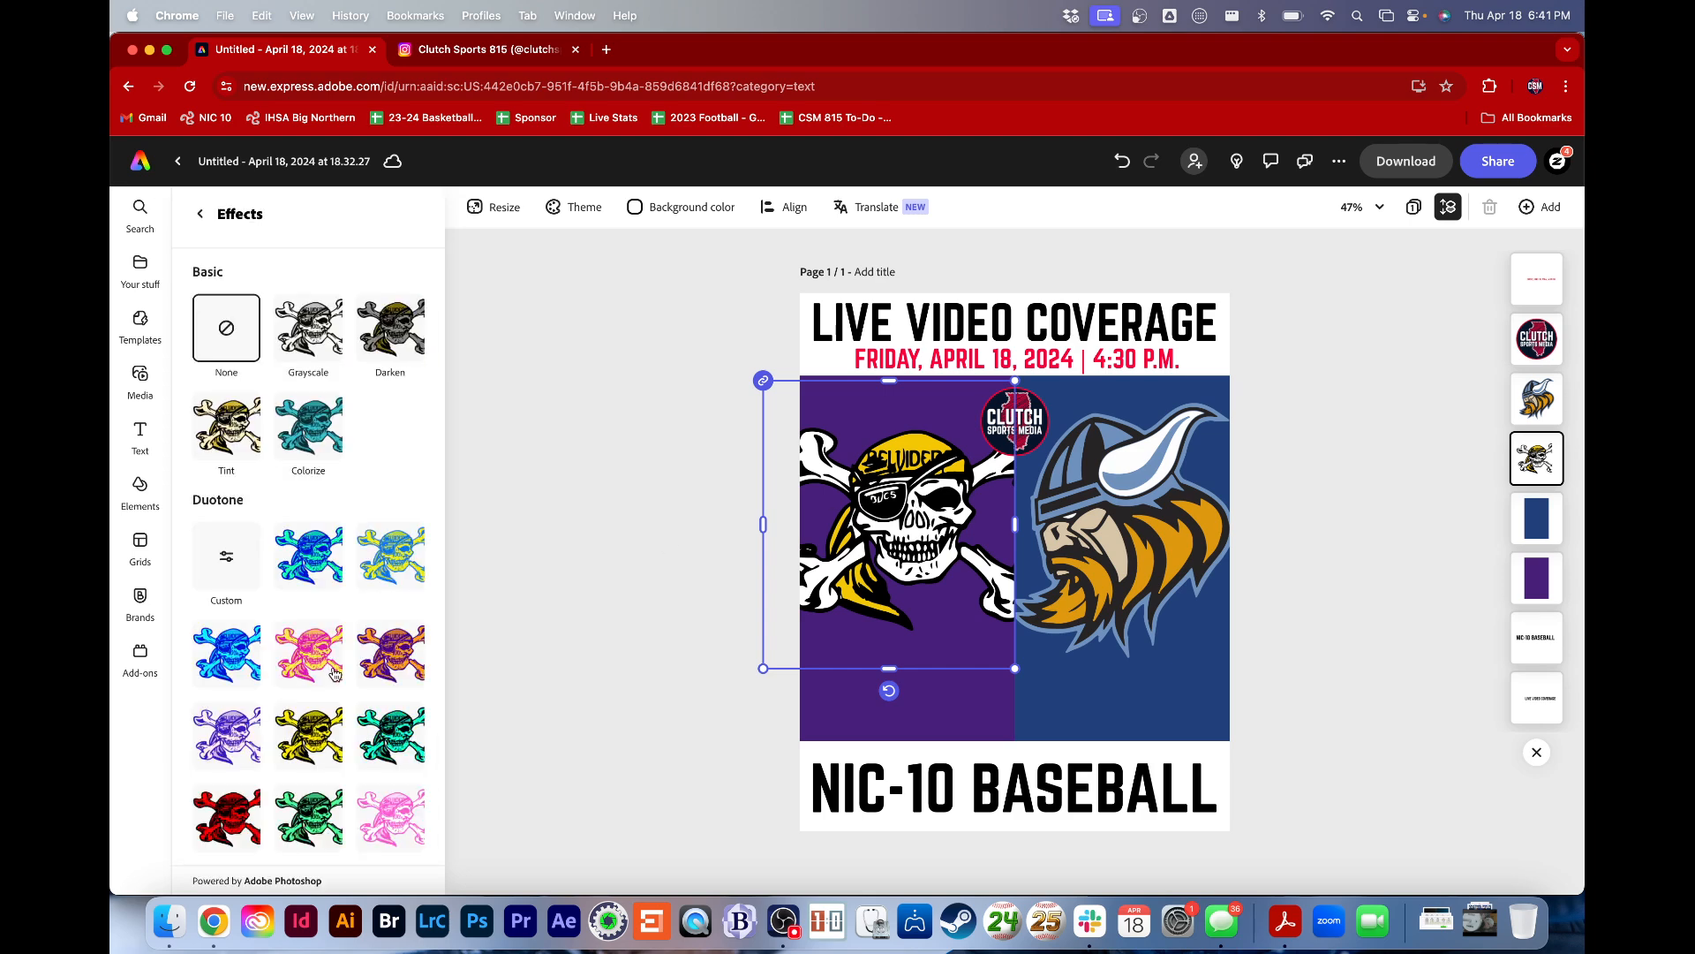
scroll(336, 673, "down", 3)
scroll(336, 674, "up", 3)
left_click(200, 214)
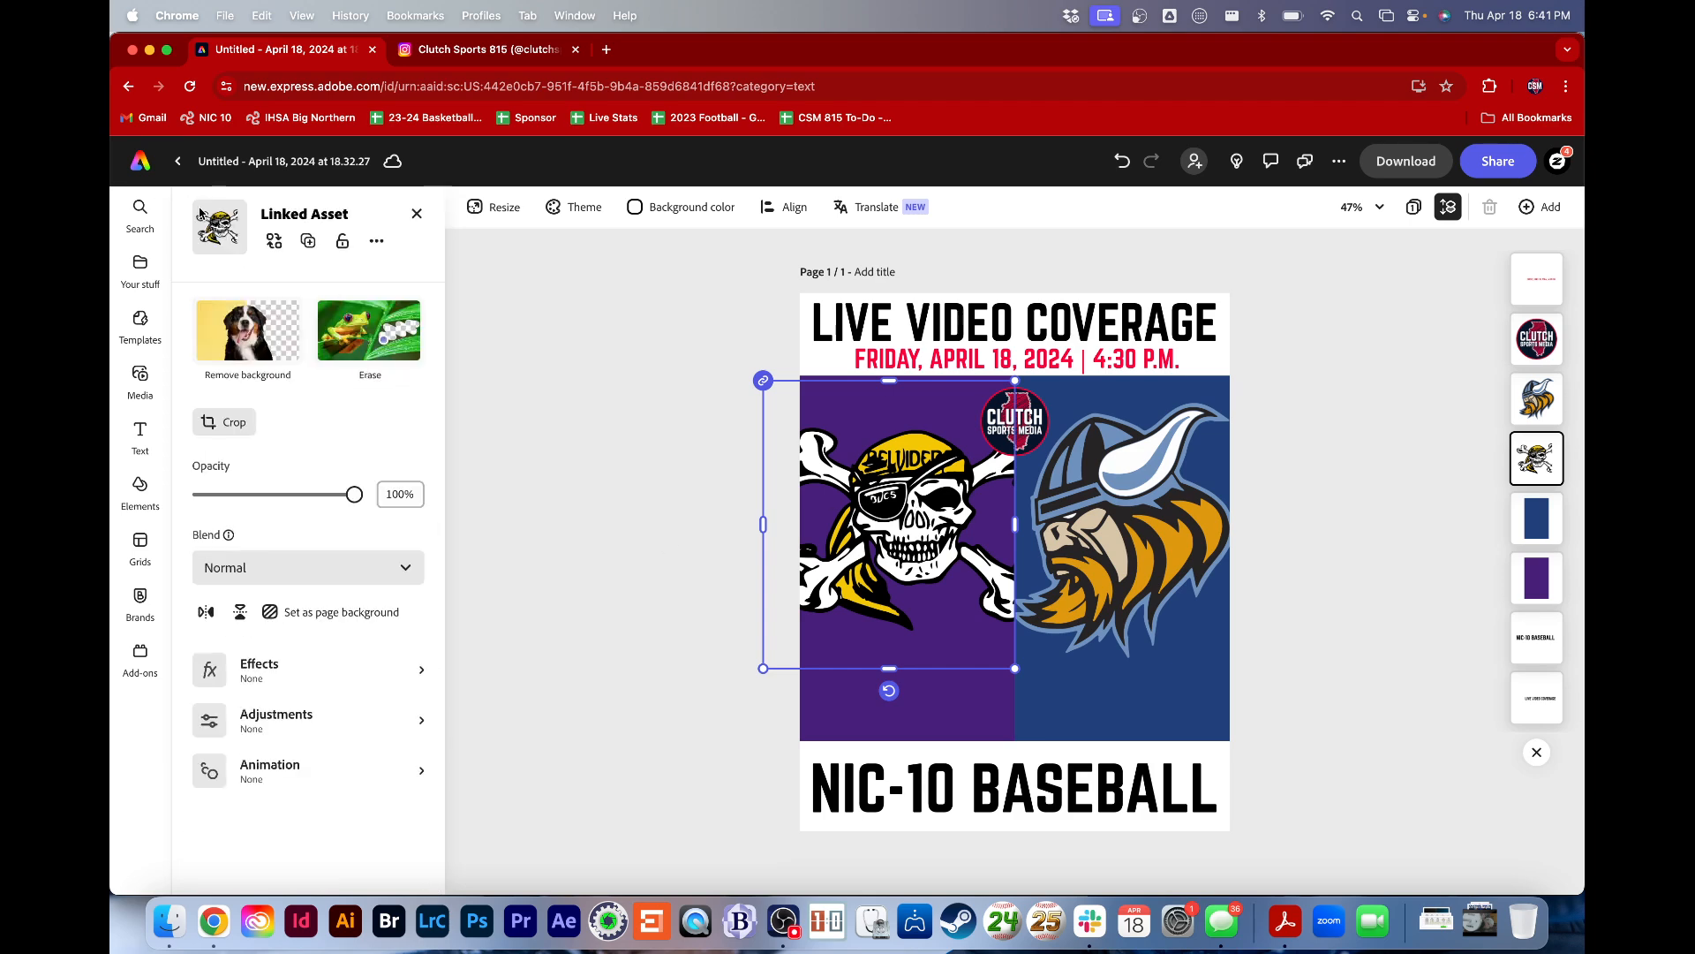
left_click(308, 720)
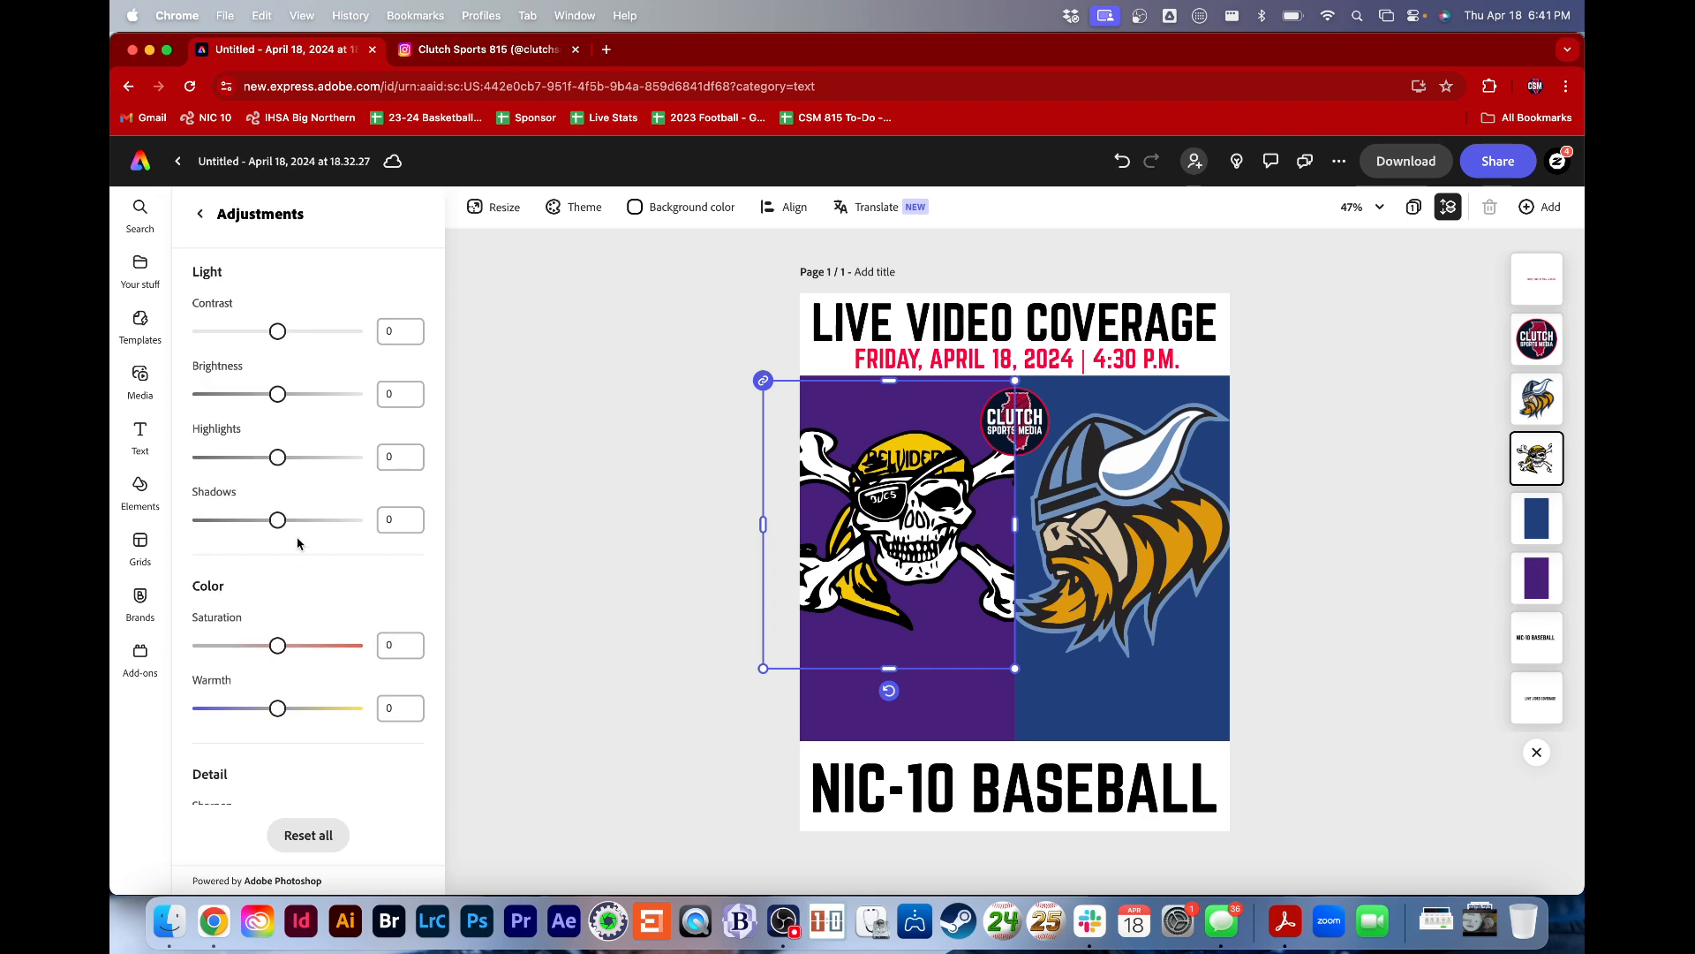
mouse_move(277, 519)
left_mouse_down()
mouse_move(327, 523)
mouse_move(181, 528)
mouse_move(353, 523)
mouse_move(279, 528)
left_mouse_up()
left_click(201, 215)
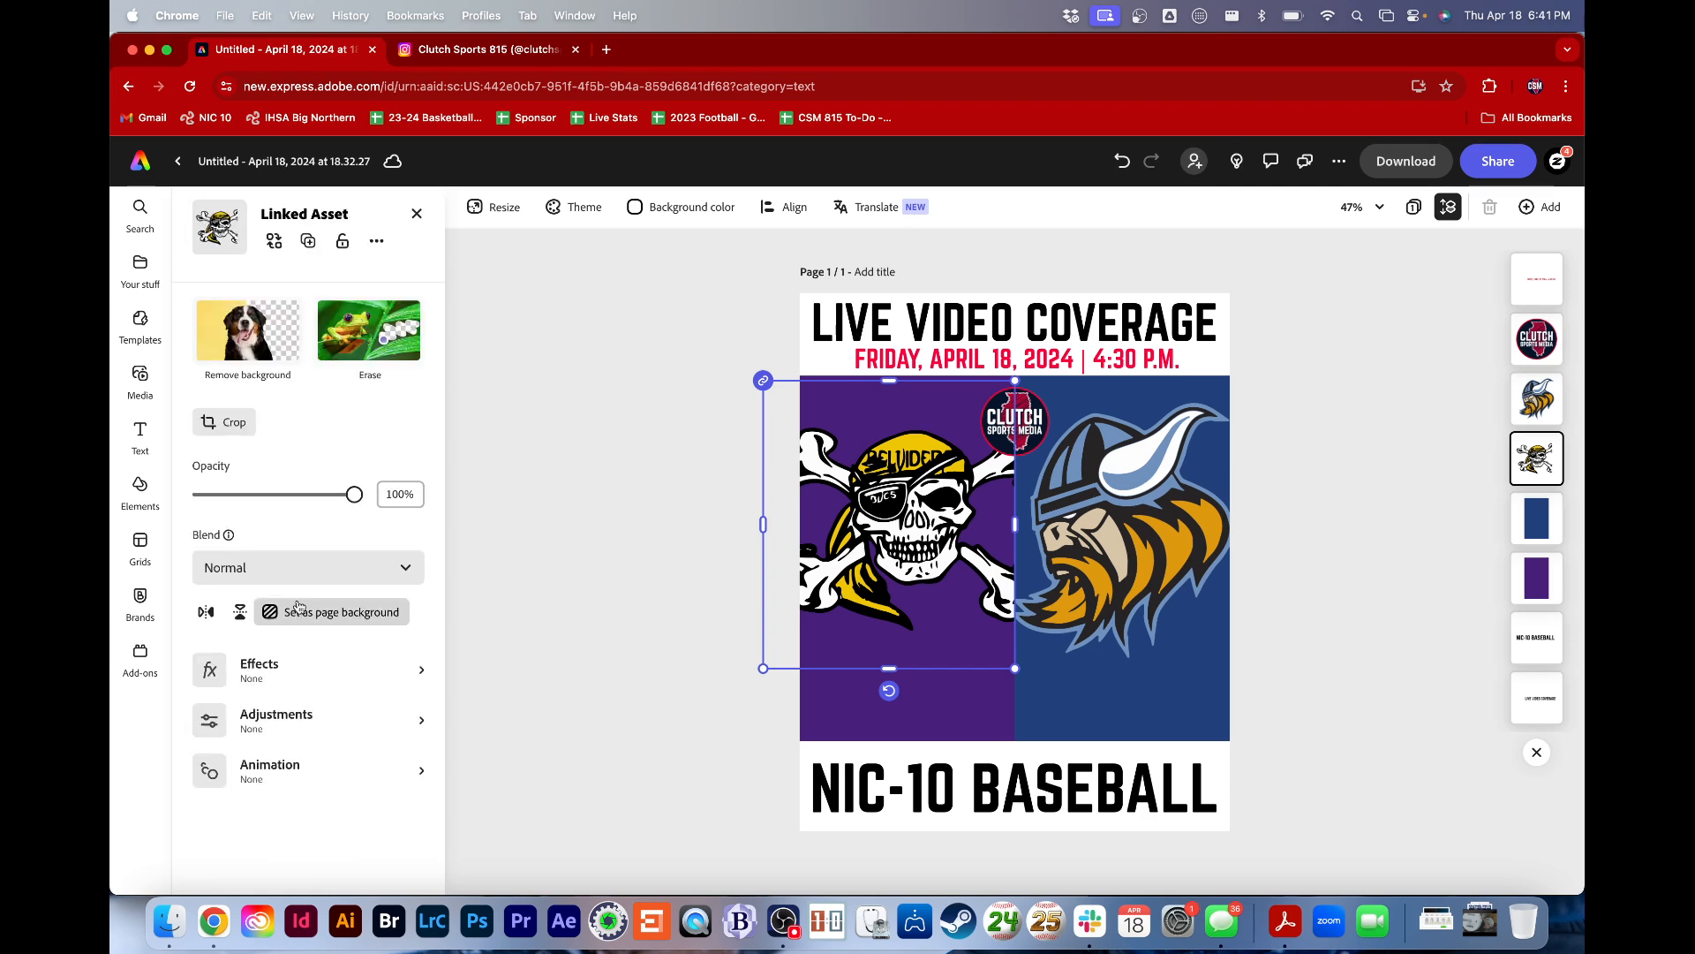
left_click(339, 667)
scroll(339, 667, "down", 3)
scroll(339, 667, "up", 3)
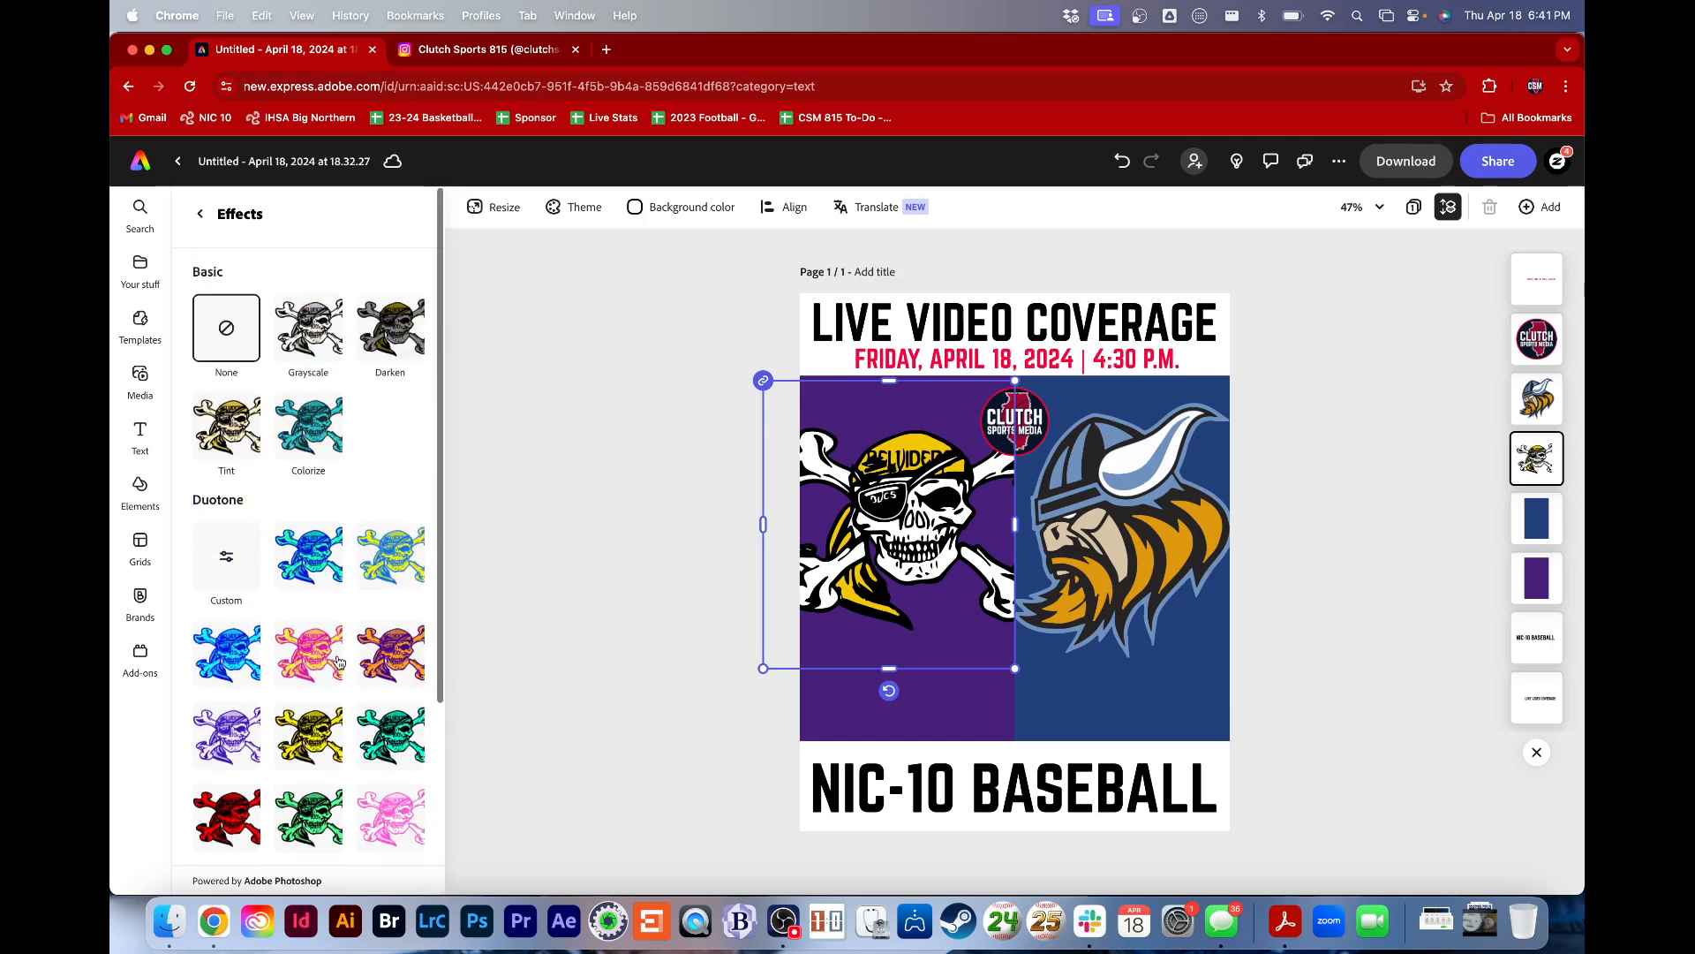
left_click(201, 216)
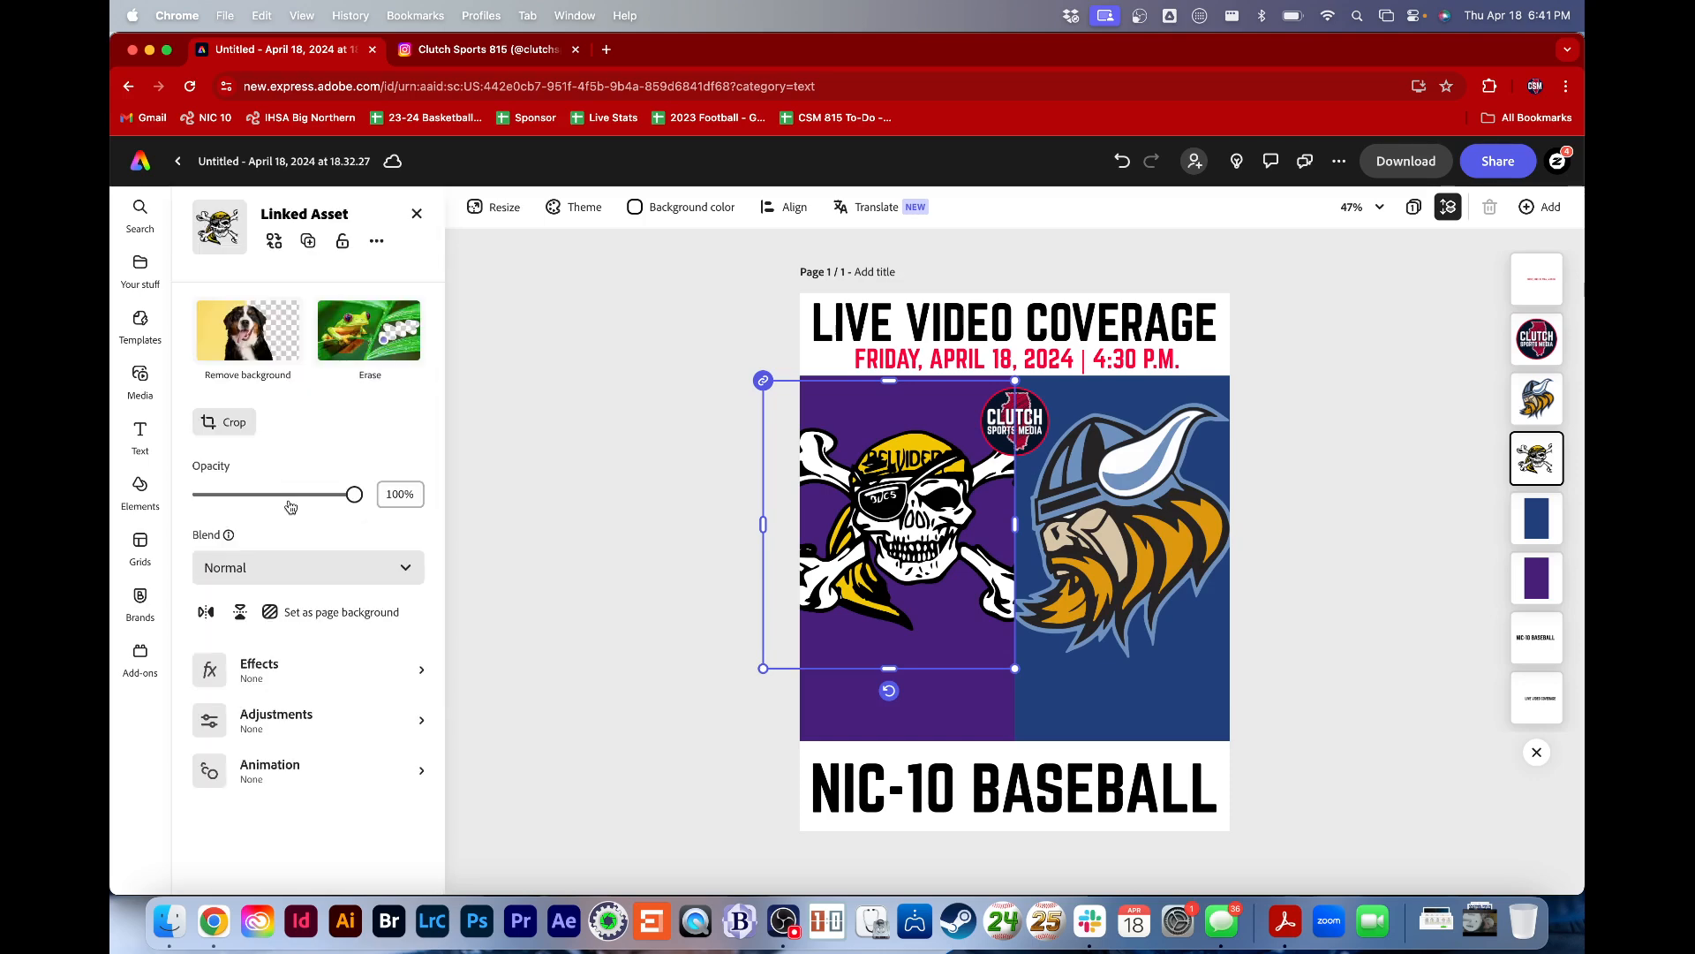
Try the Screen blend mode on the skull logo and undo it
left_click(341, 572)
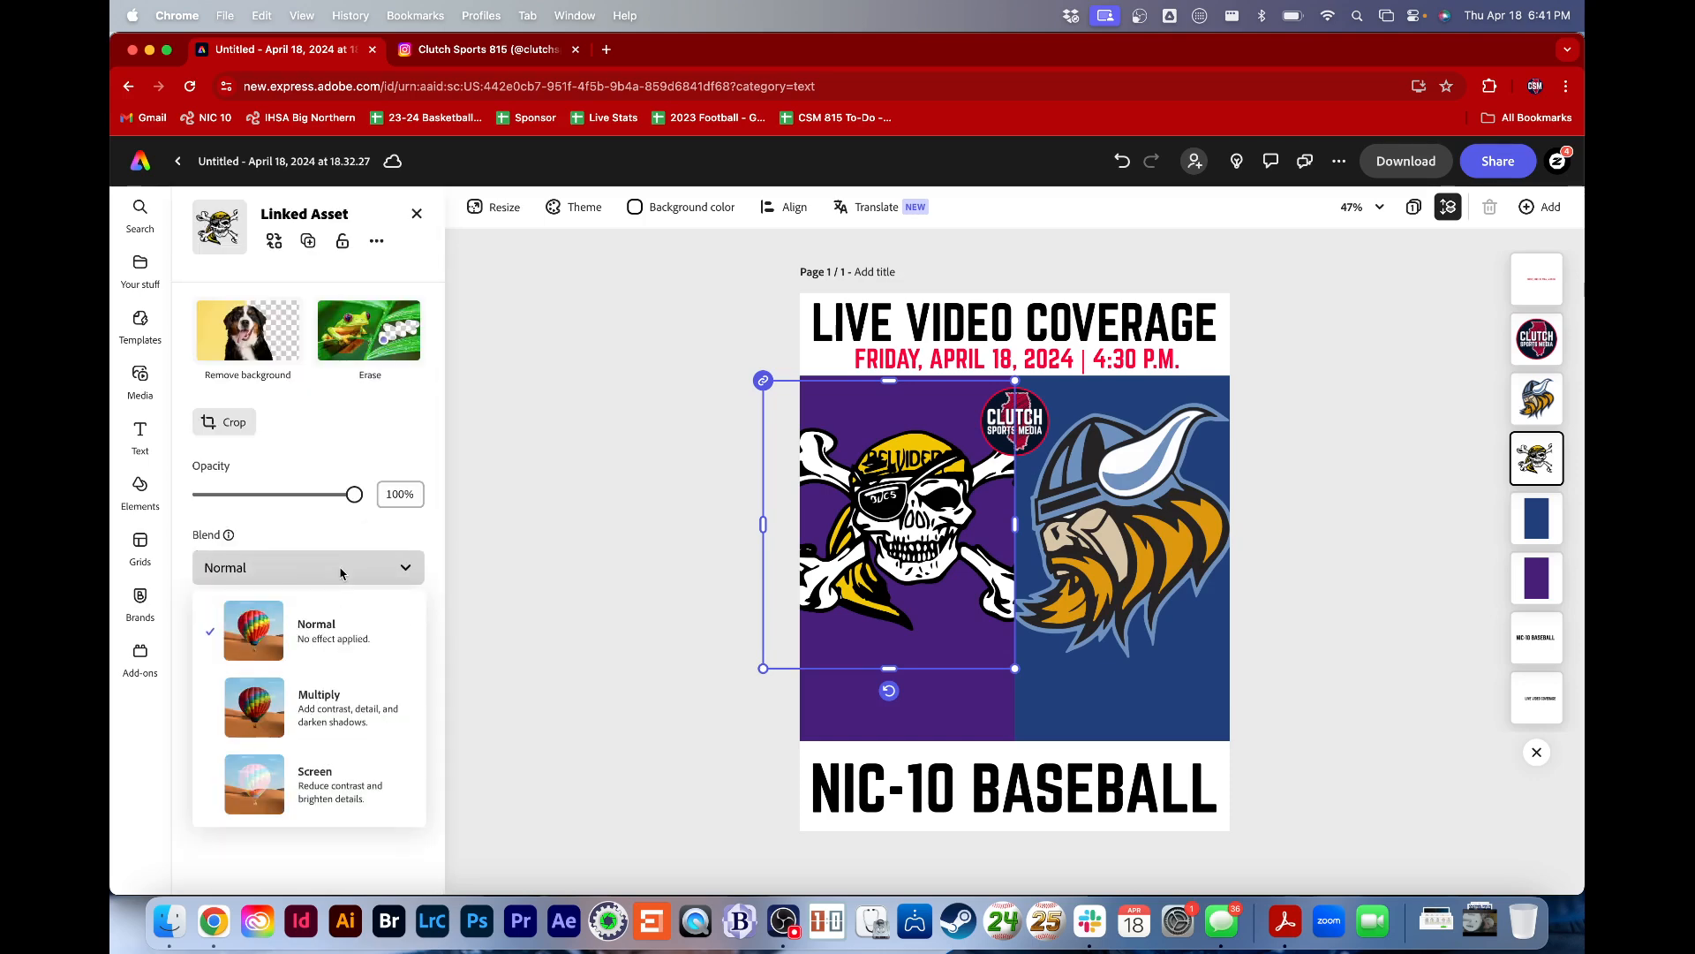
left_click(343, 790)
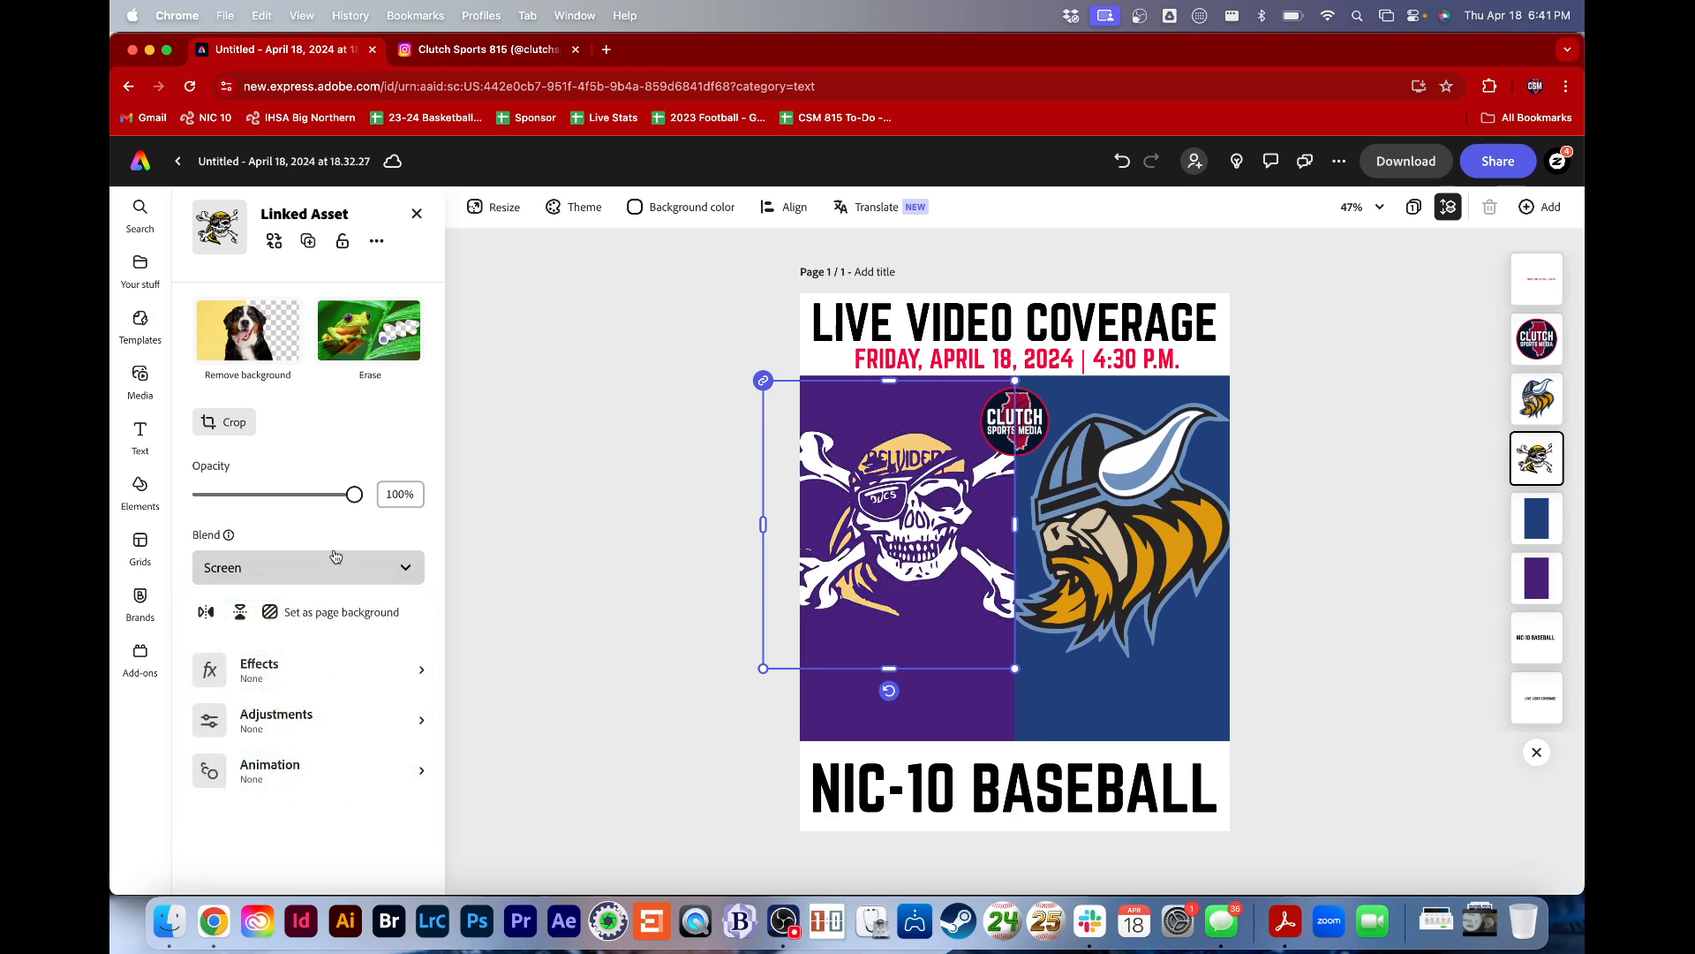
left_click(551, 528)
key("super+z")
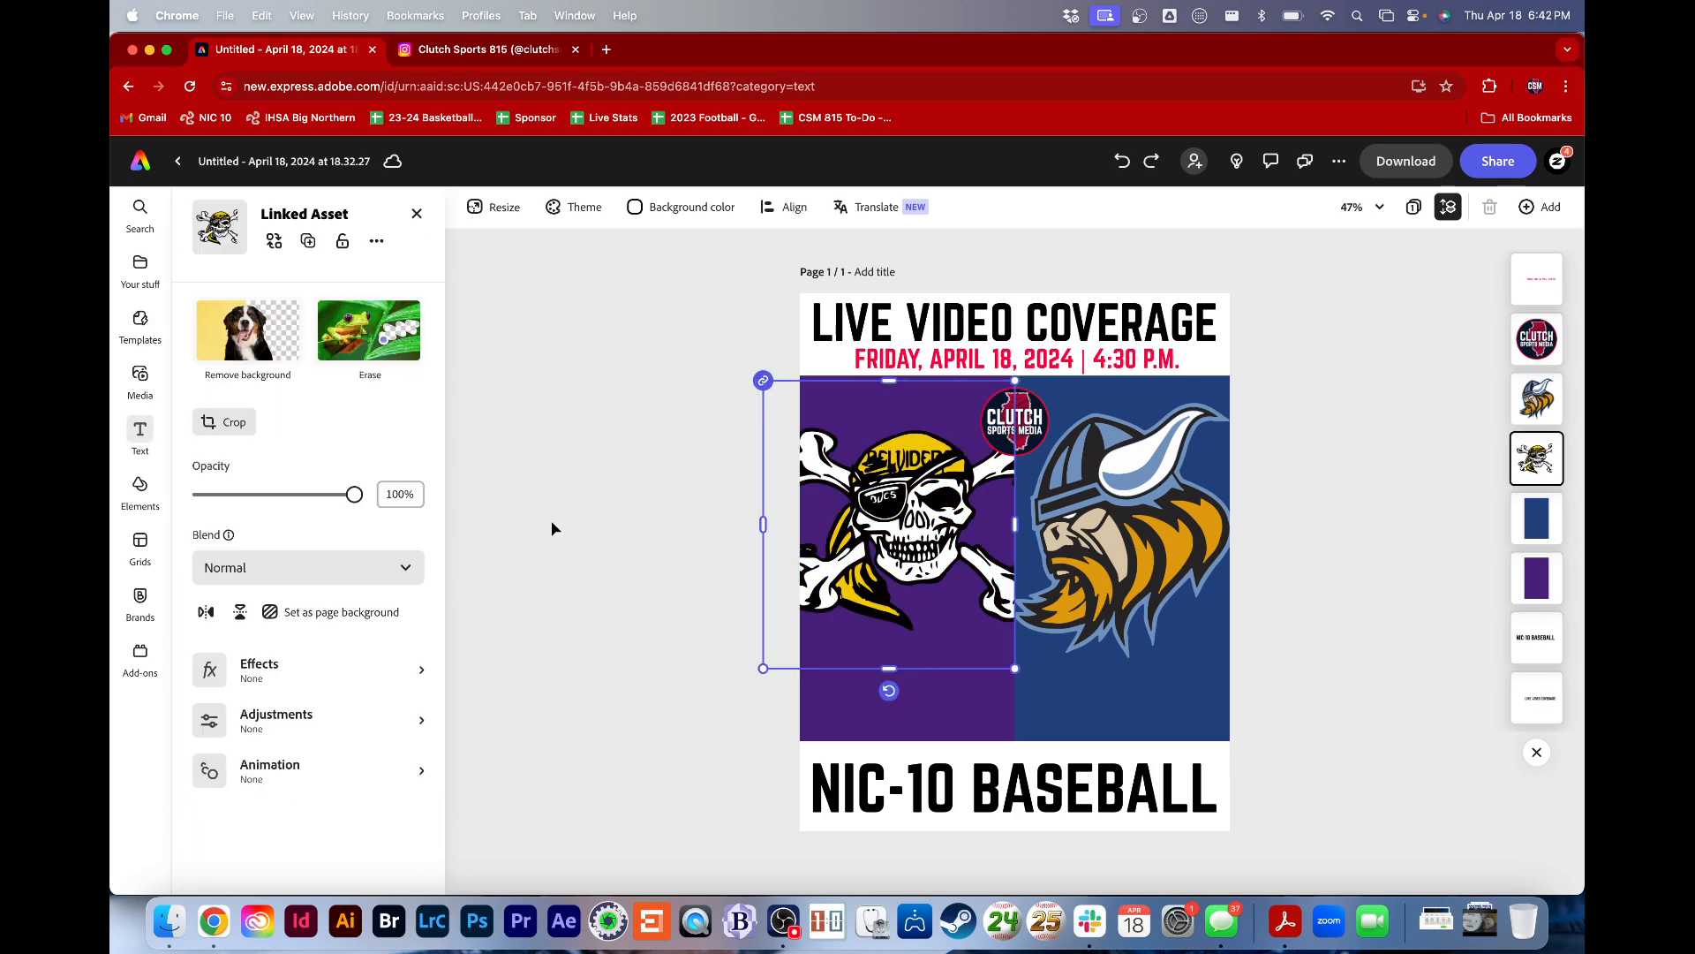
Set the skull logo's blend mode to Screen so it mixes with the purple rectangle
left_click(345, 572)
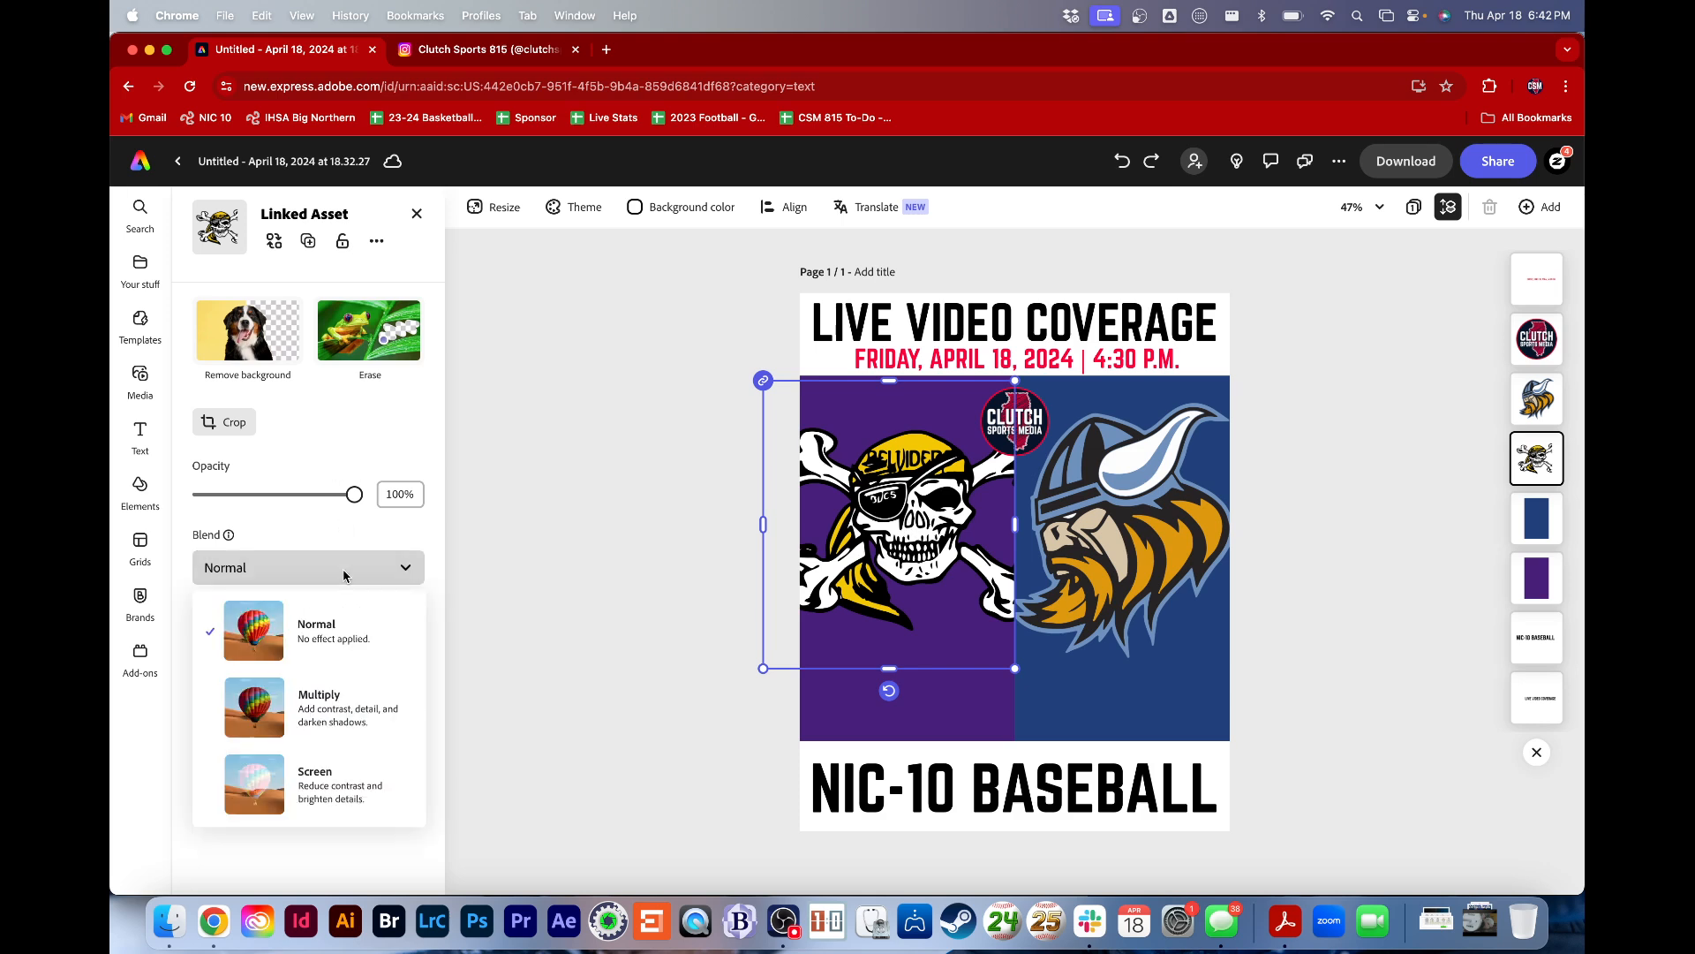
left_click(331, 780)
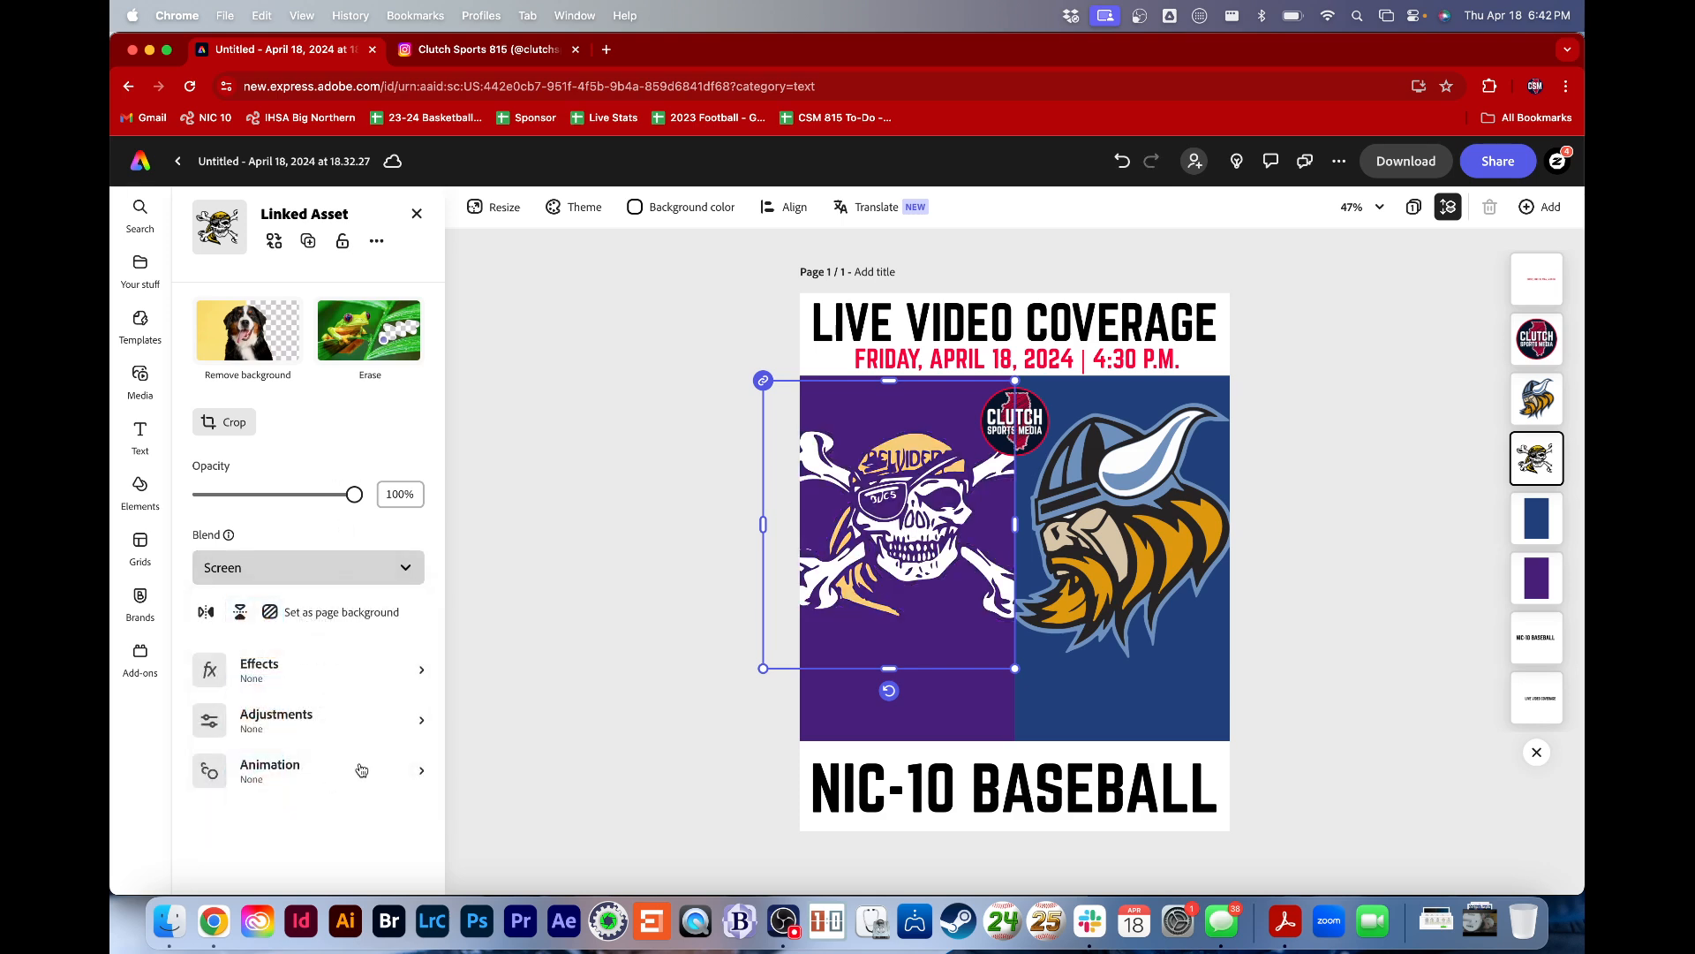
left_click(635, 680)
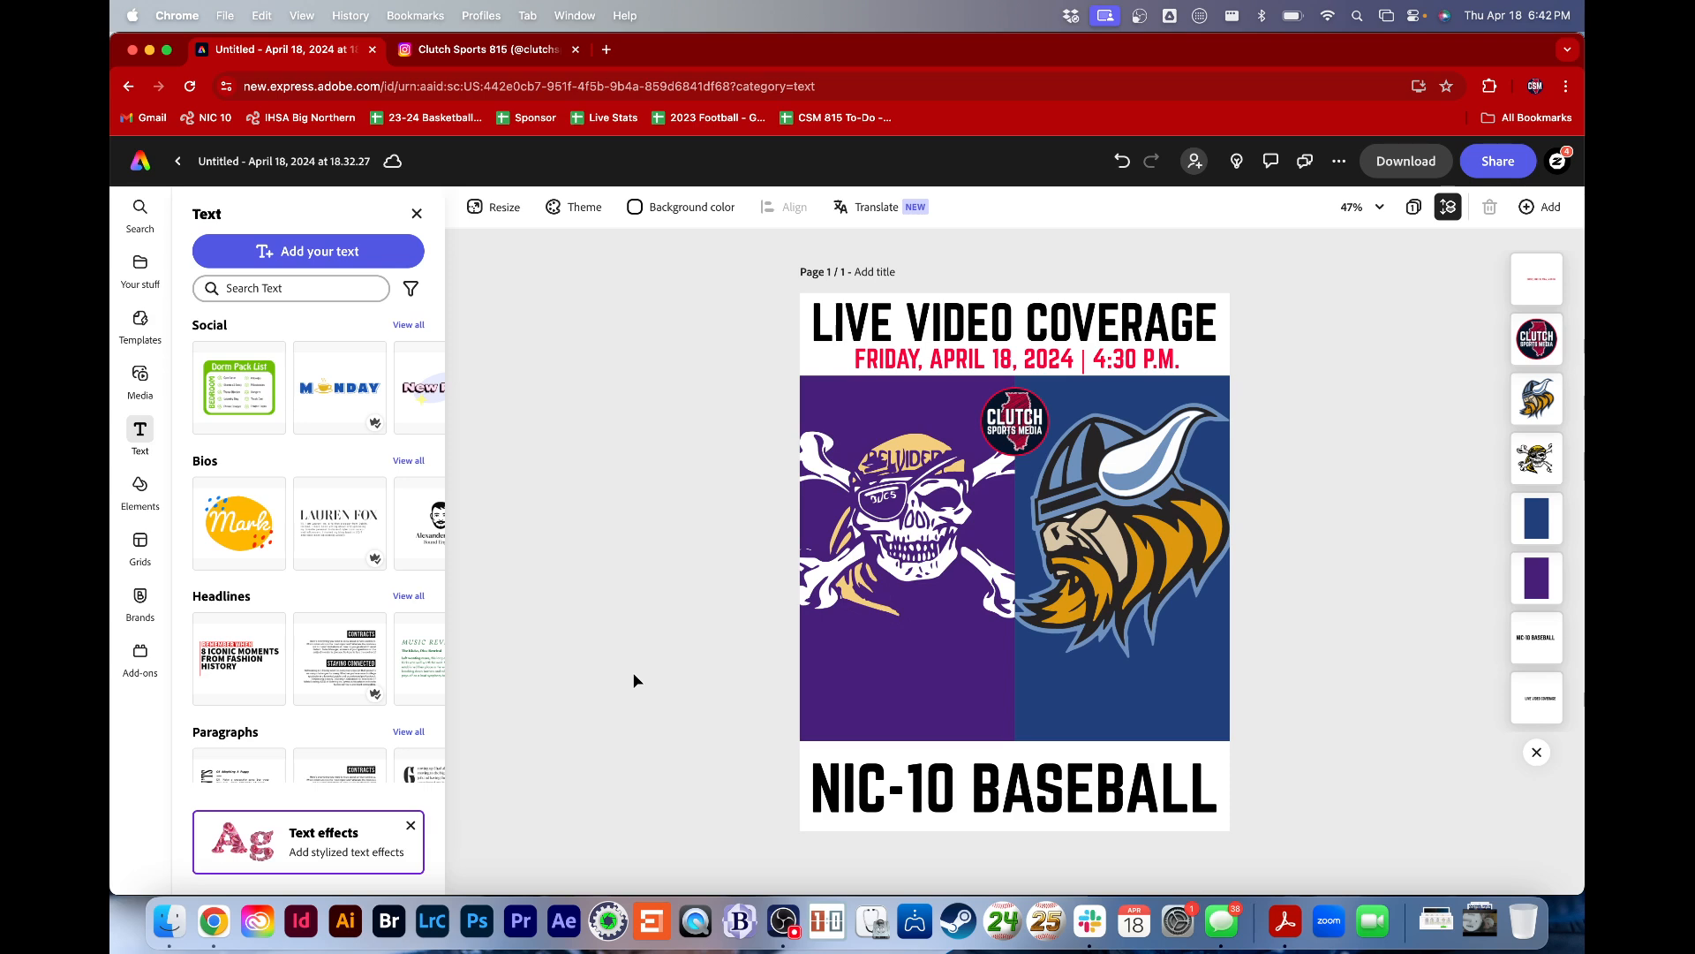
Apply the Screen blend mode to the Viking logo on the blue rectangle as well
left_click(1130, 540)
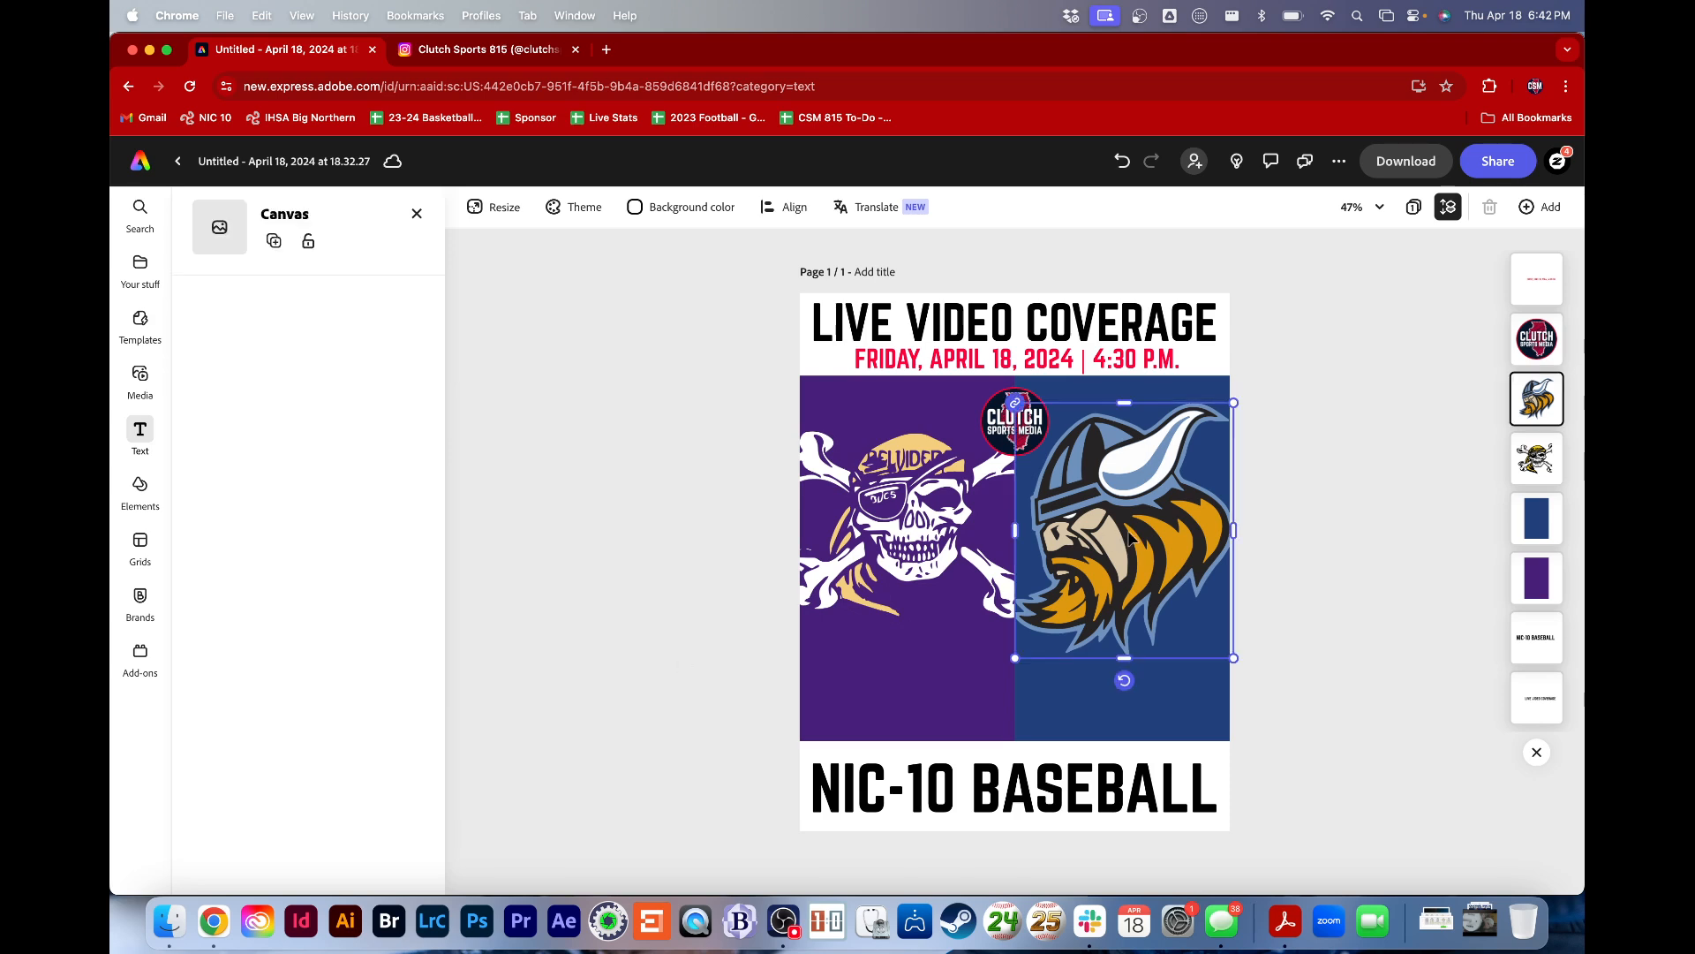
left_click(392, 570)
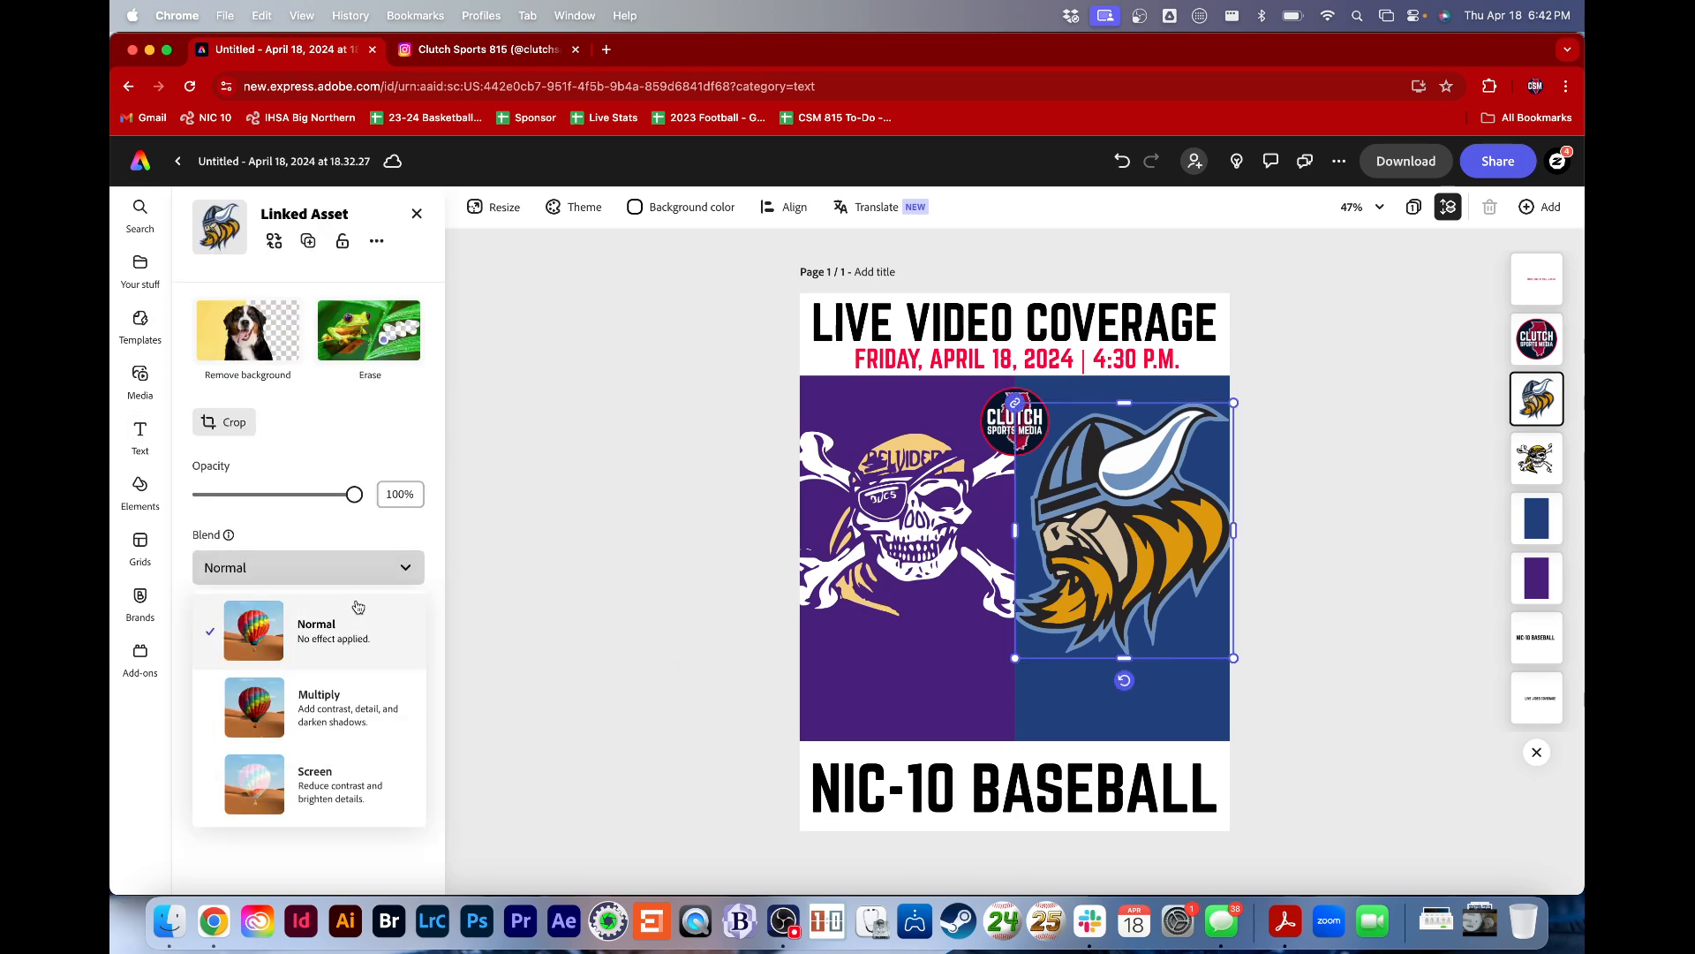
left_click(327, 767)
left_click(643, 620)
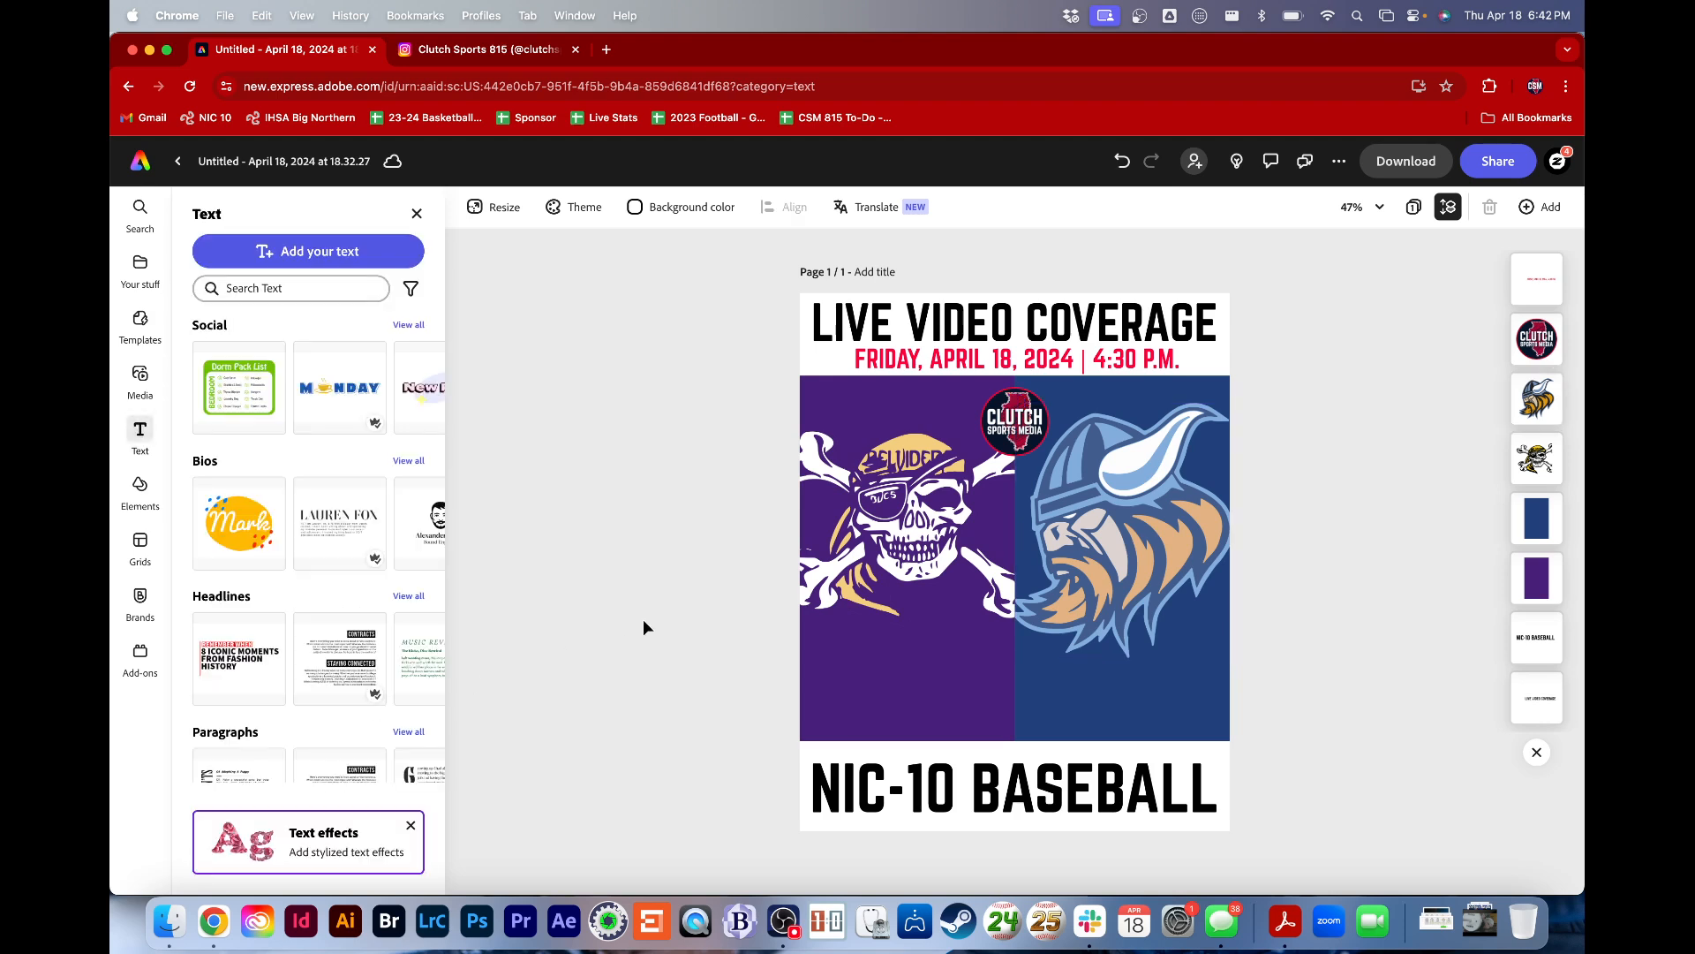
Shrink the Viking logo slightly and nudge it into place within the blue rectangle
left_click(1229, 558)
left_click_drag(1229, 558, 1225, 543)
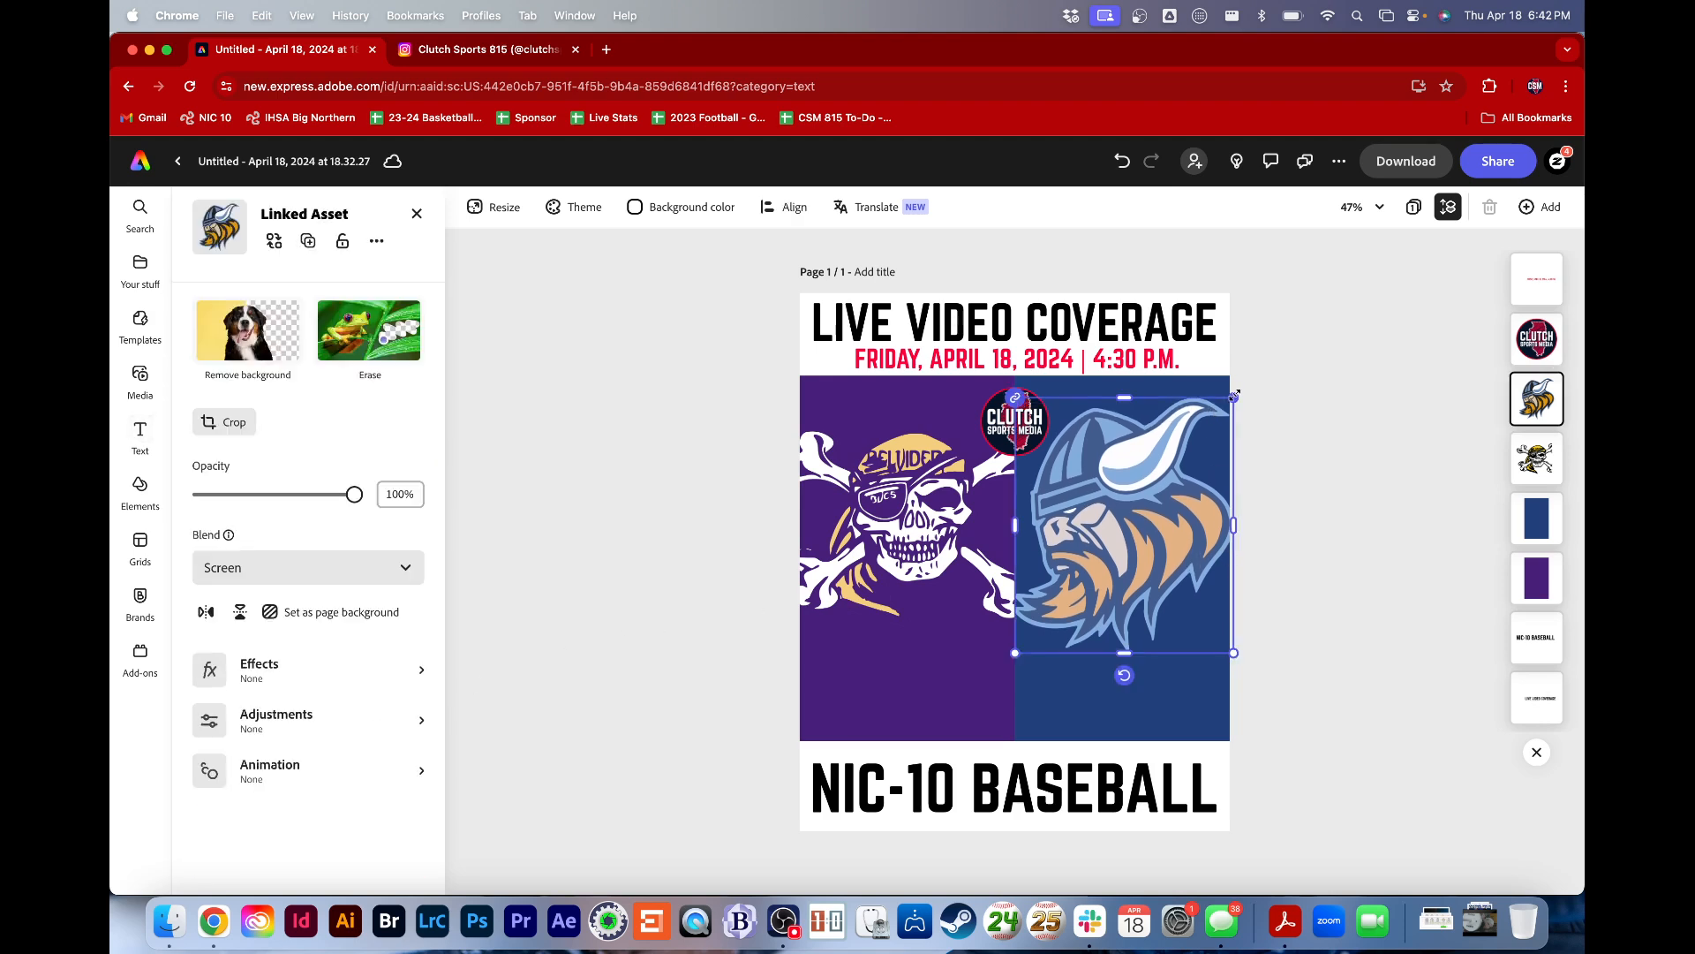
left_click_drag(1233, 397, 1221, 410)
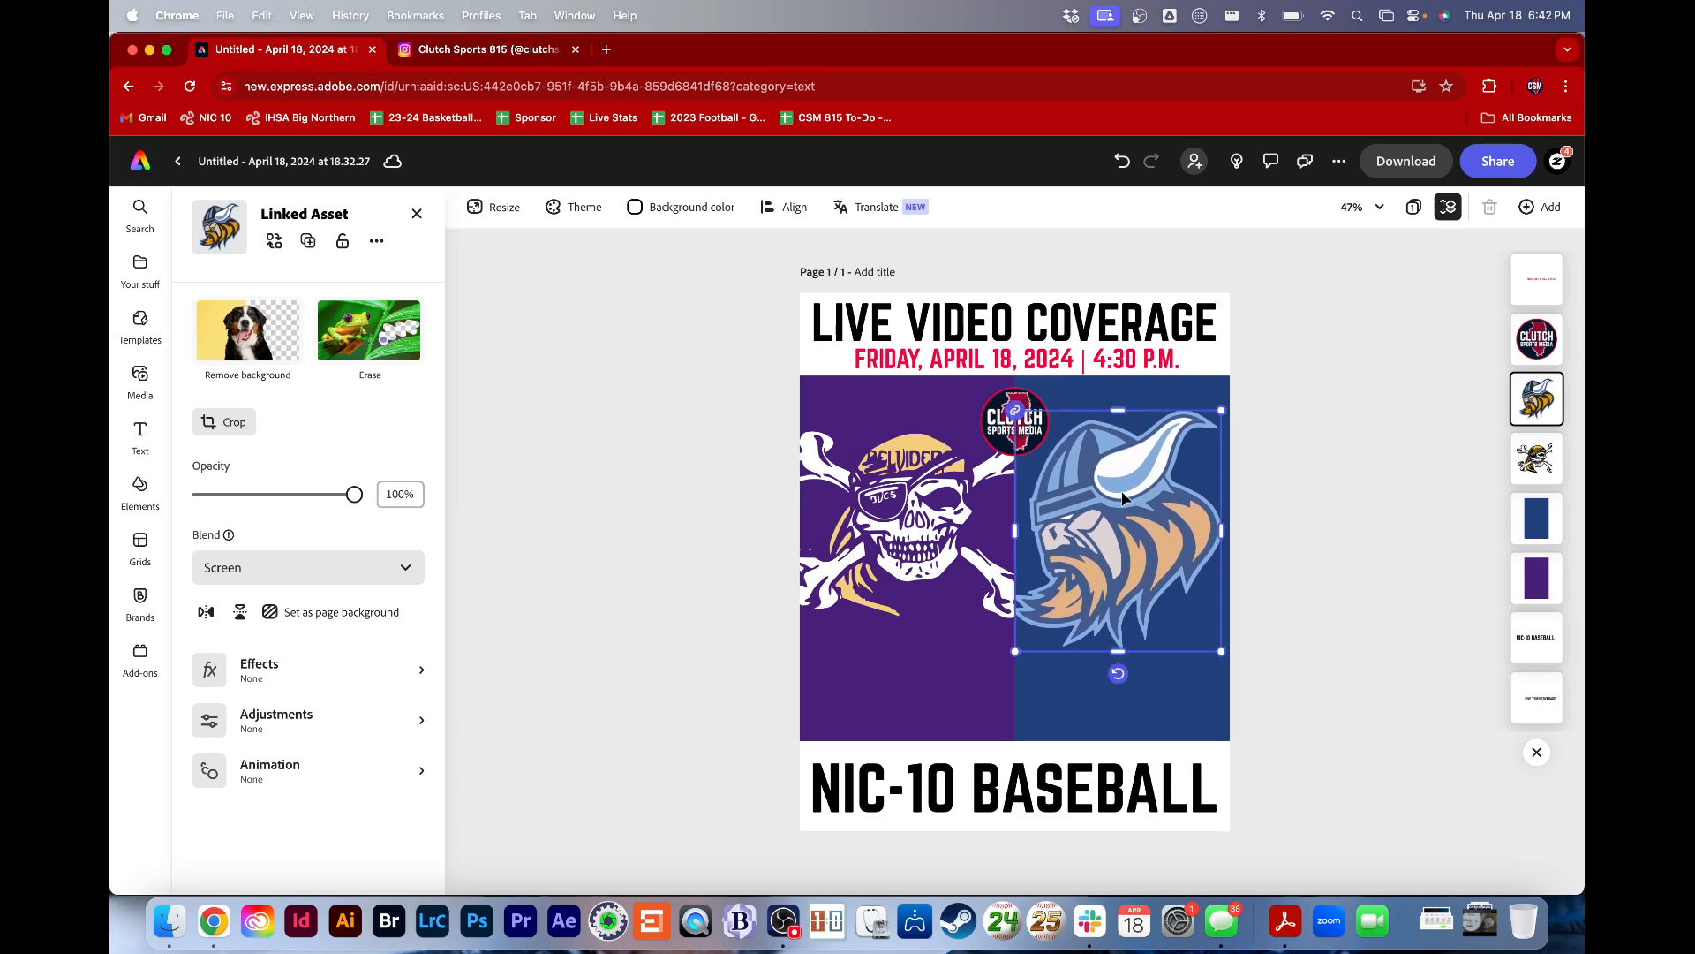
left_click(1373, 561)
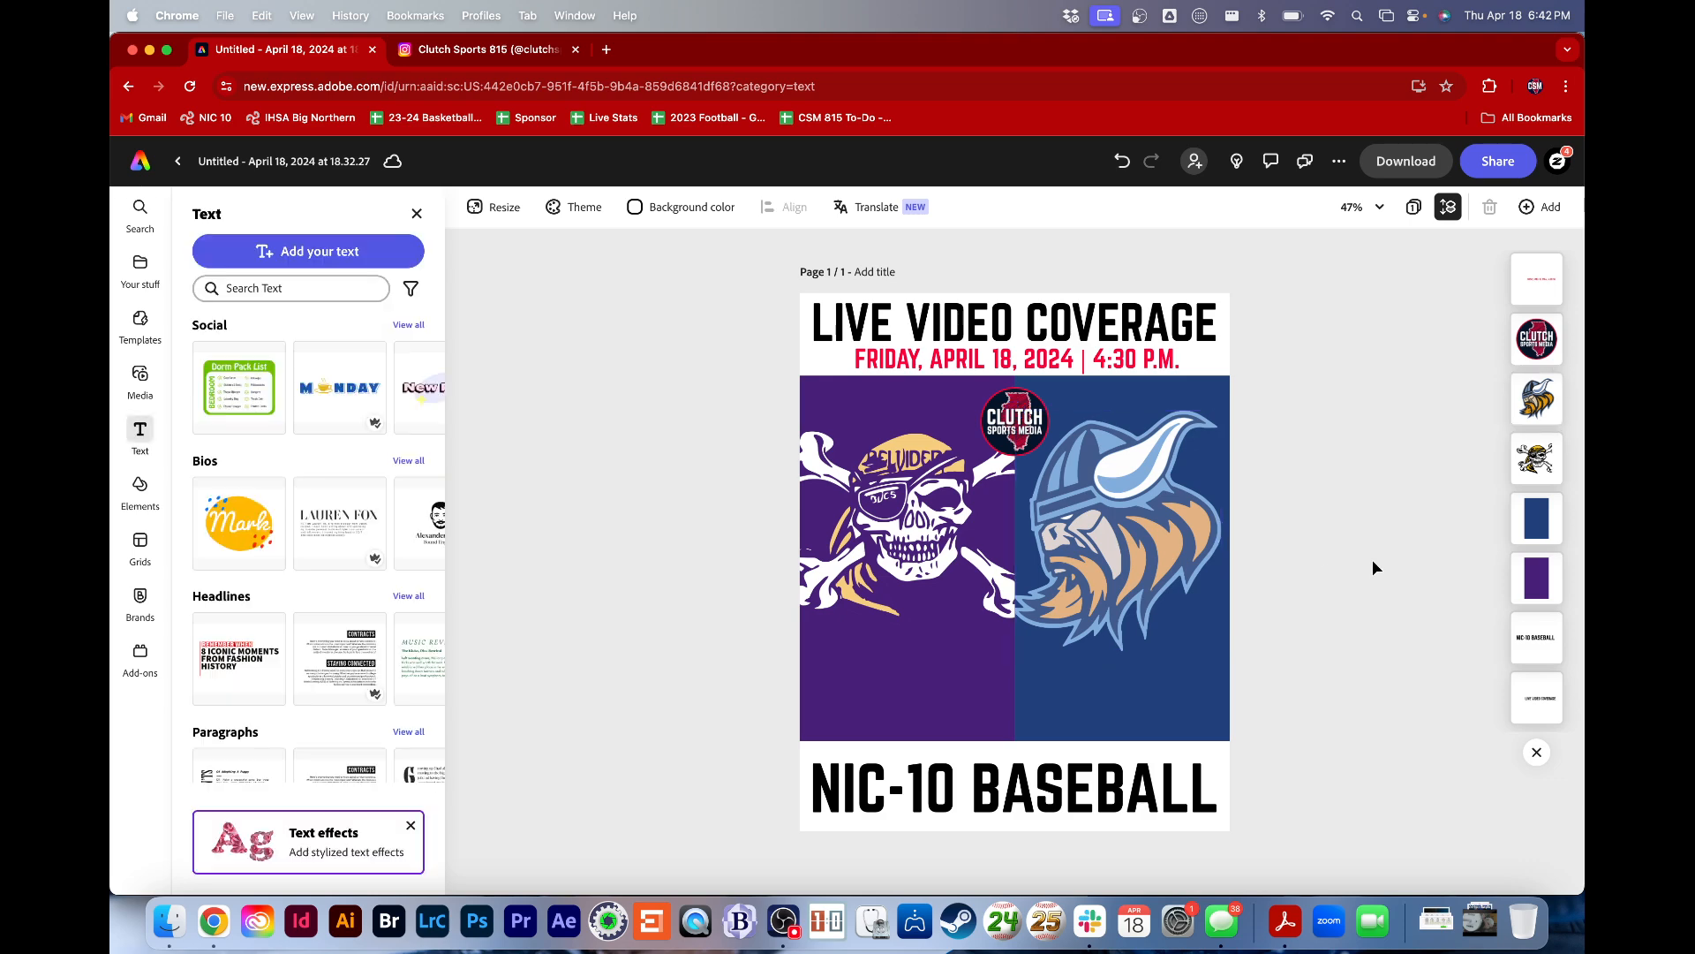
left_click_drag(1190, 531, 1192, 538)
Readjust the crop of the Viking logo along its edge beside the purple rectangle
right_click(1154, 528)
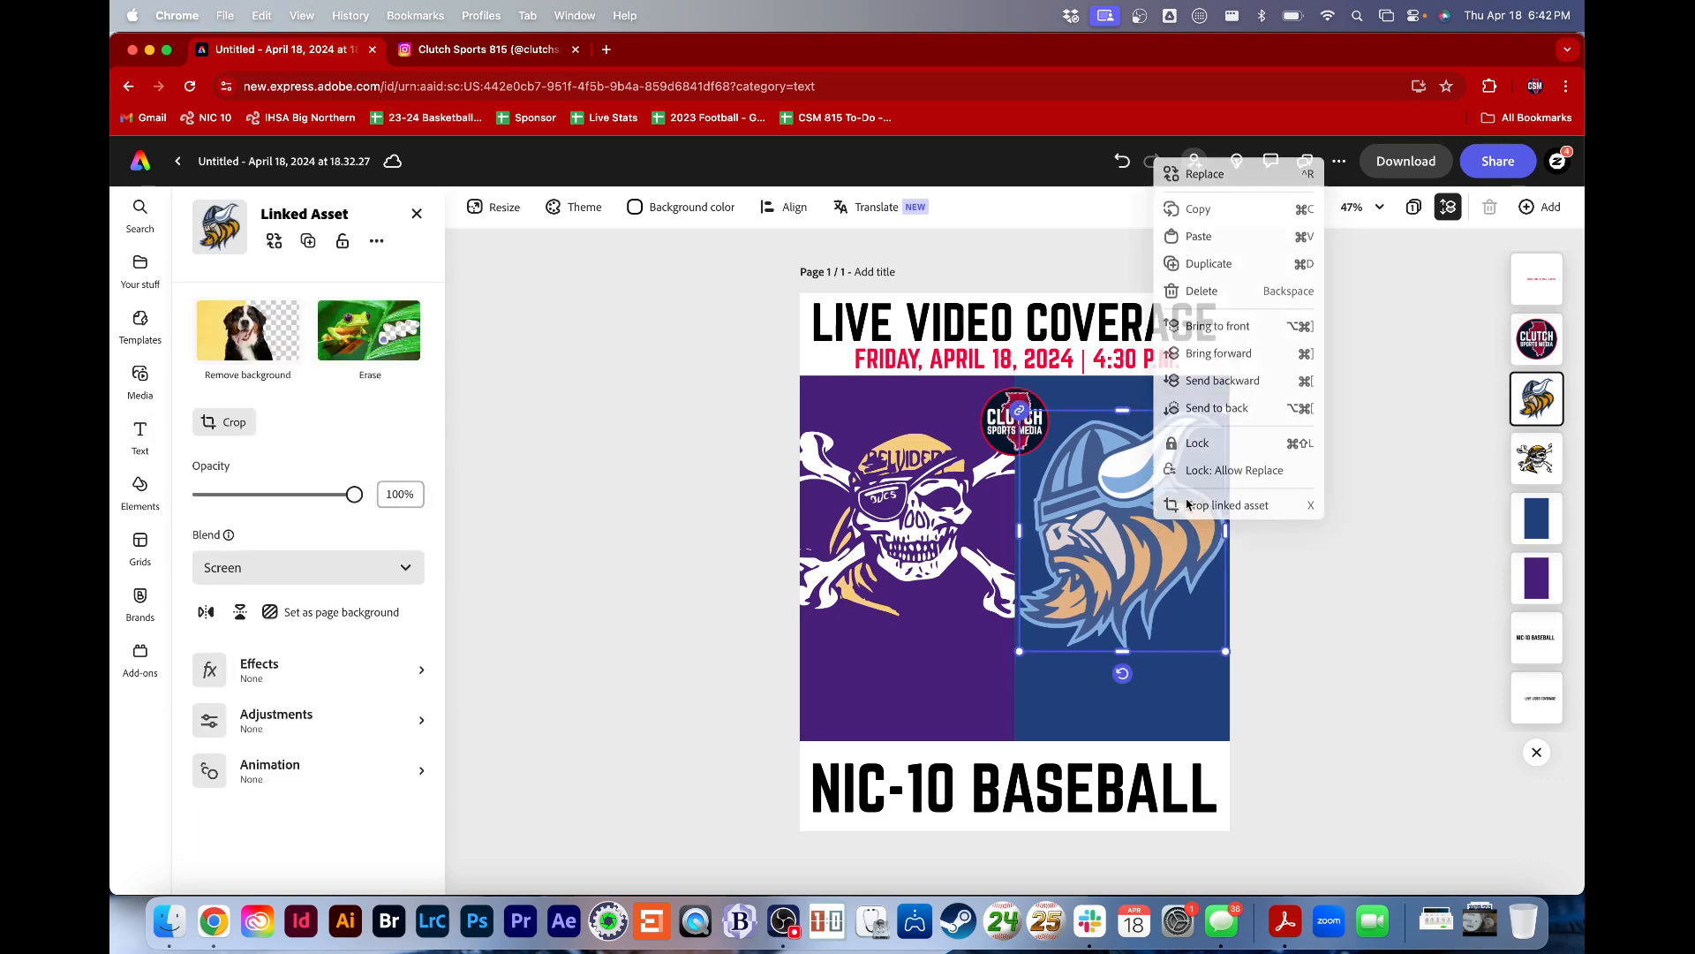
left_click(1218, 504)
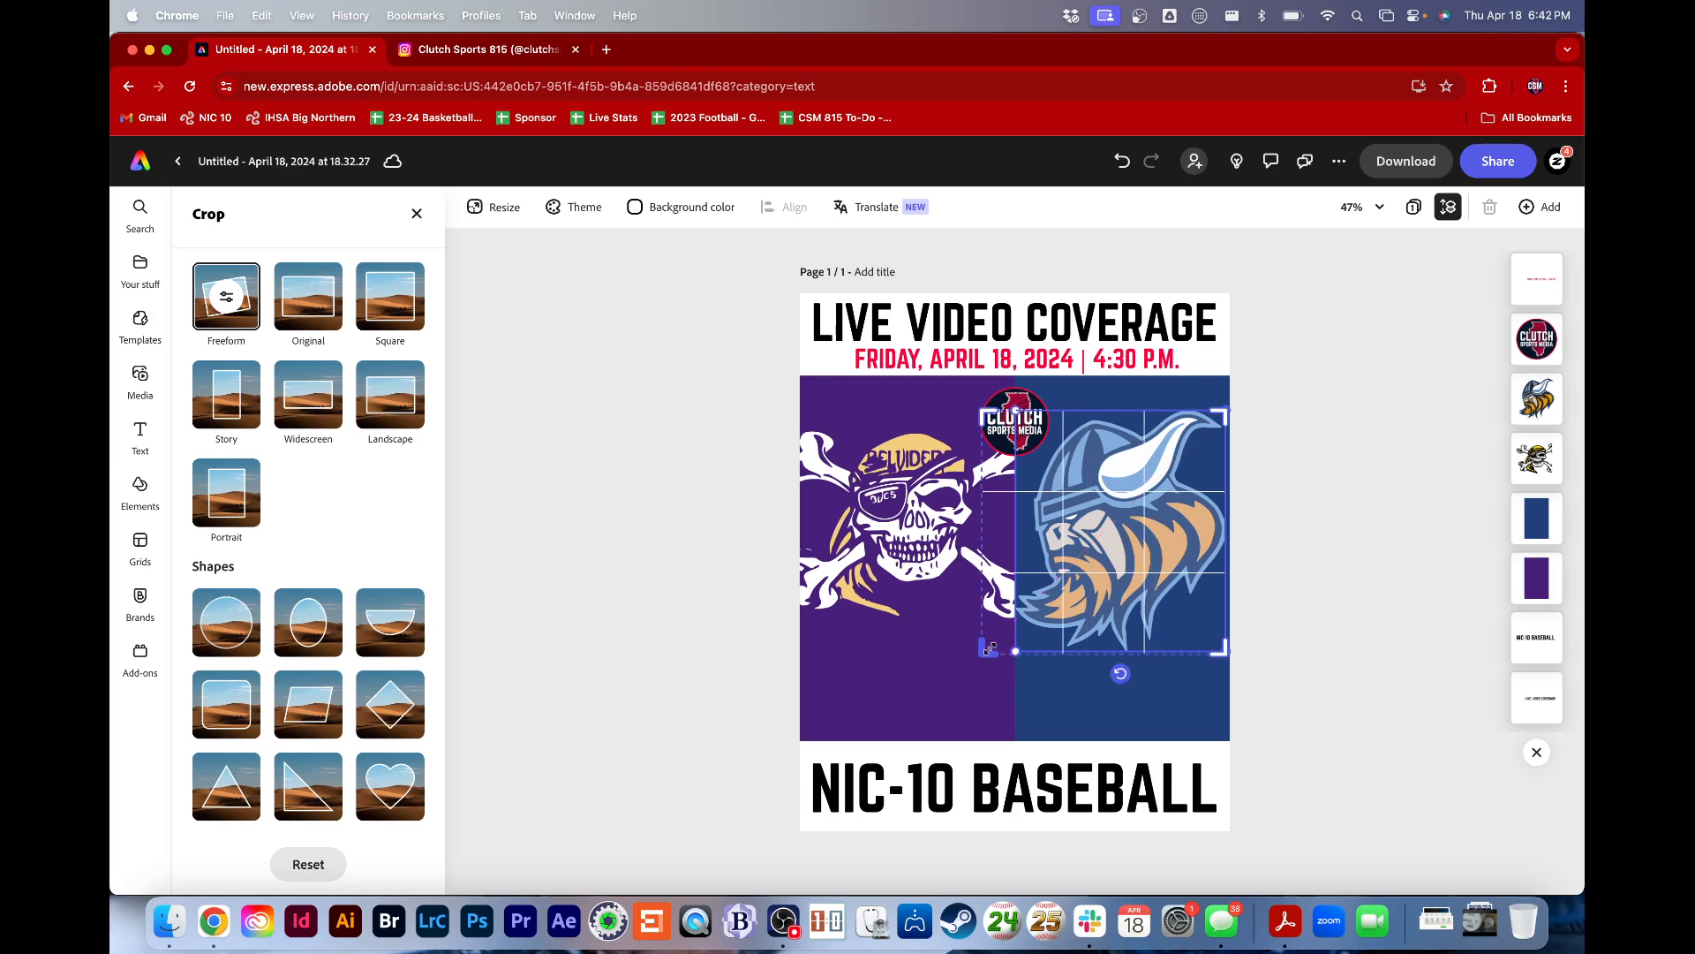
left_click(1284, 592)
left_click(1342, 599)
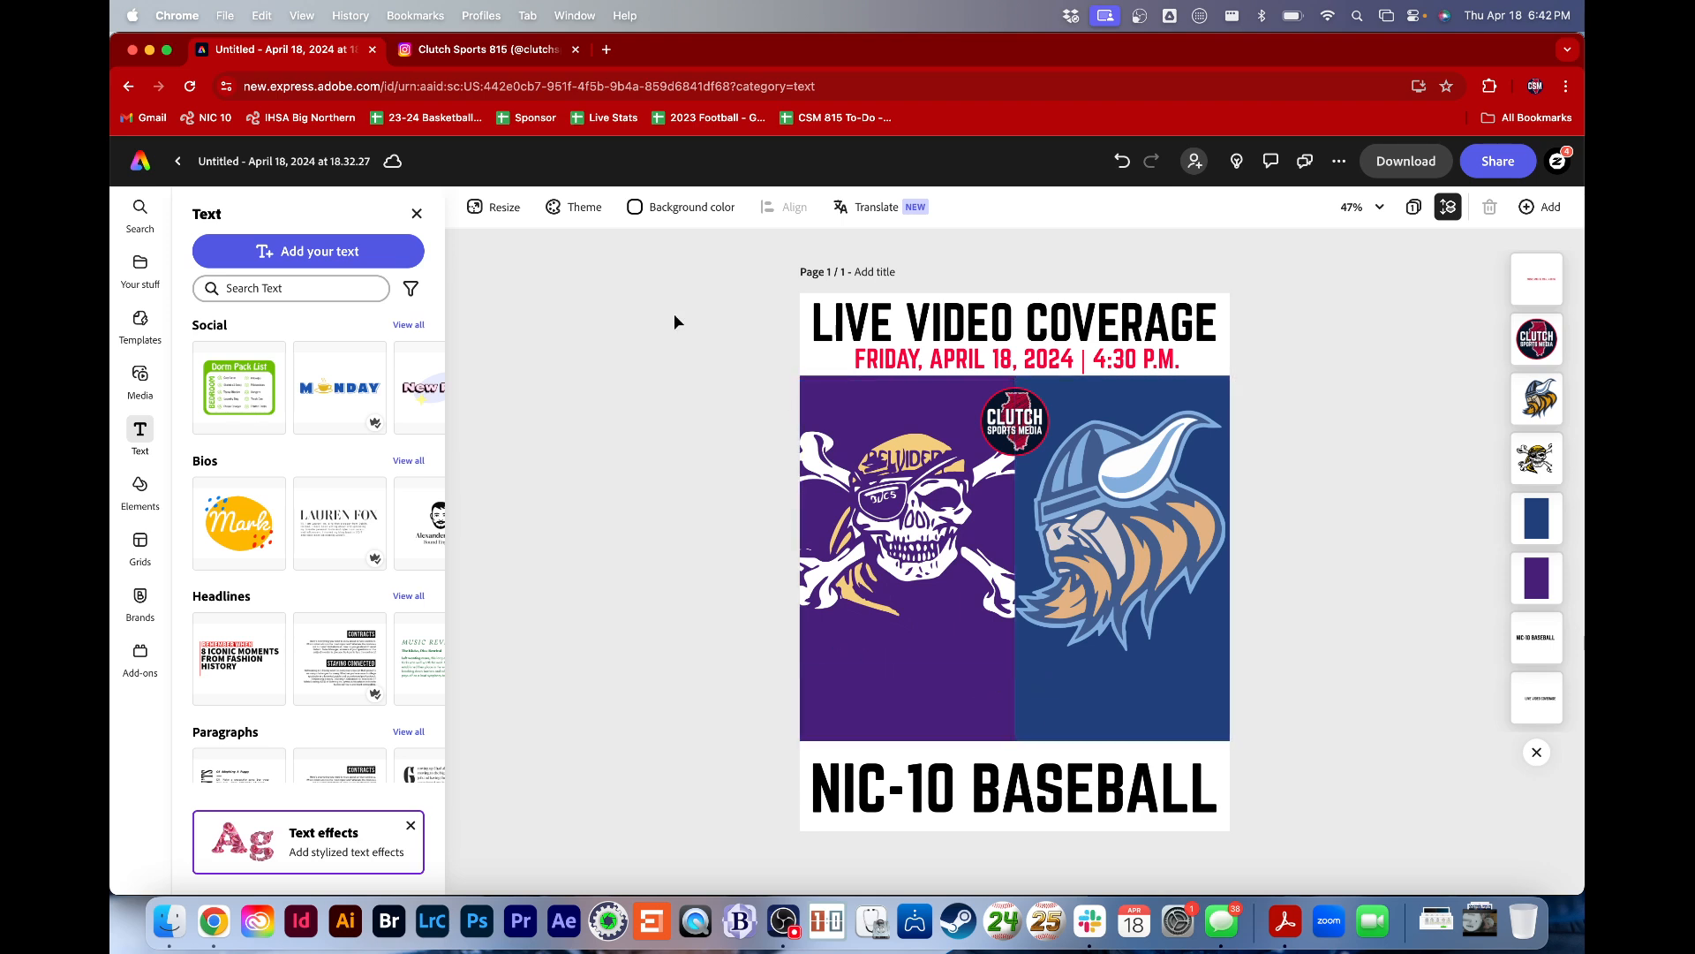
Add a two-line text reading "PRESENTED BY" and "WATERSIDE FINANCIAL"
left_click(295, 253)
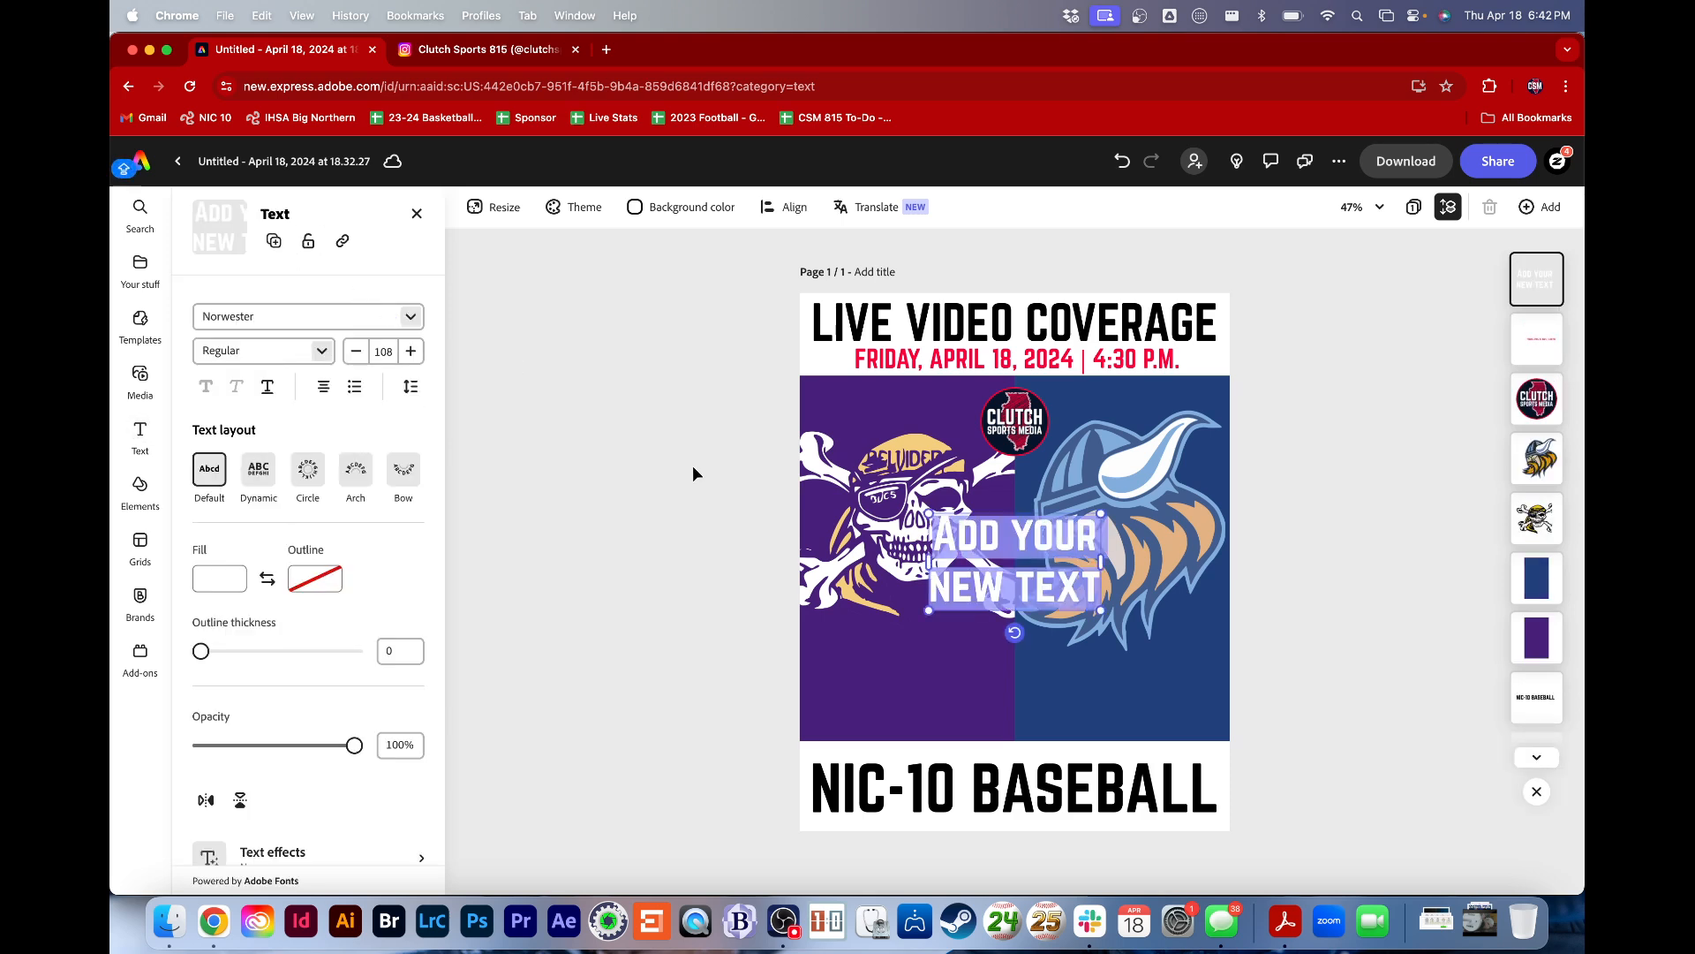
type("PR")
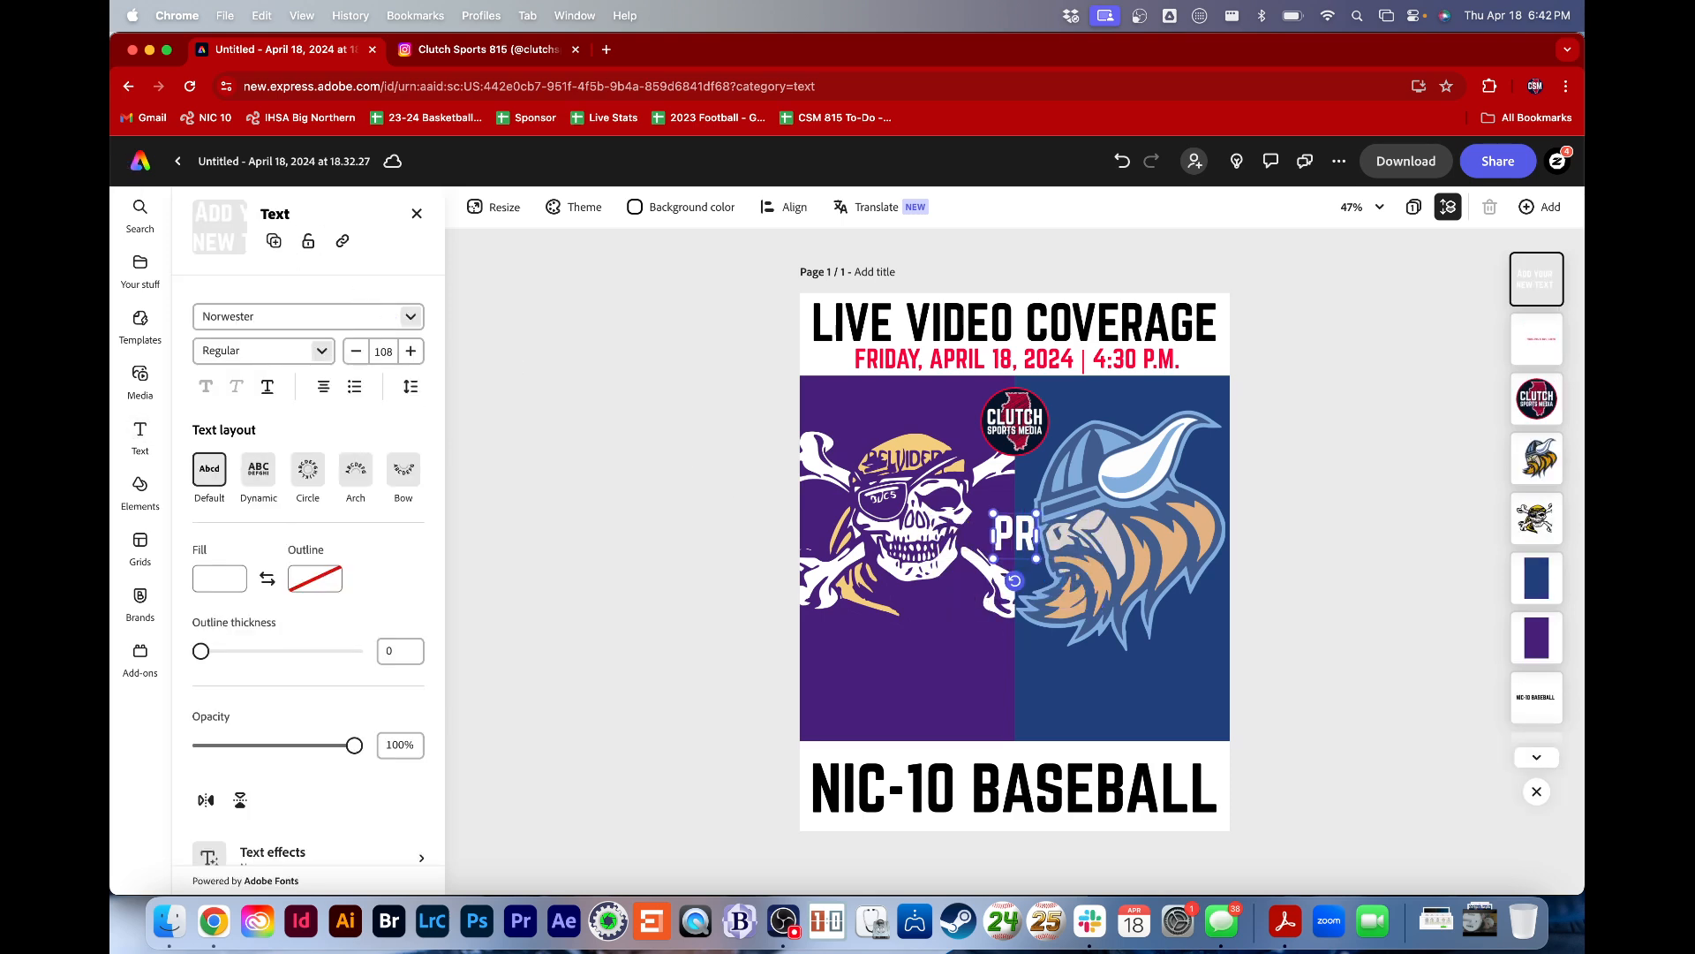
type("ESNTE")
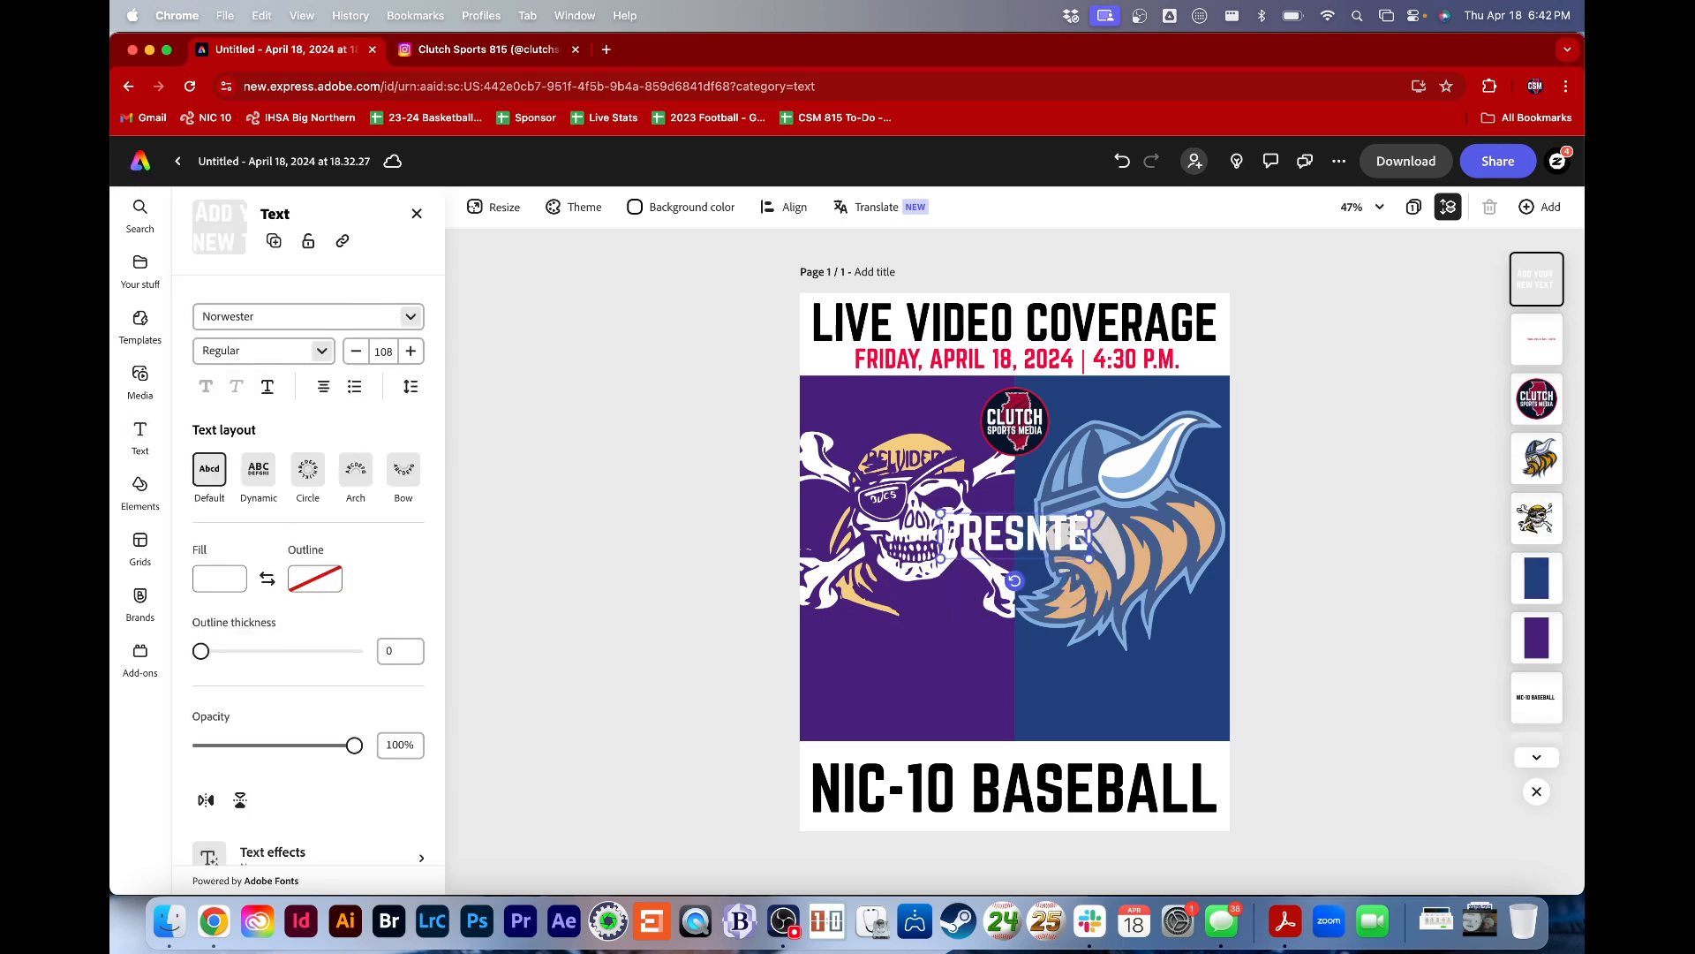
key("BackSpace")
key("BackSpace")
key("BackSpace")
type("ENT")
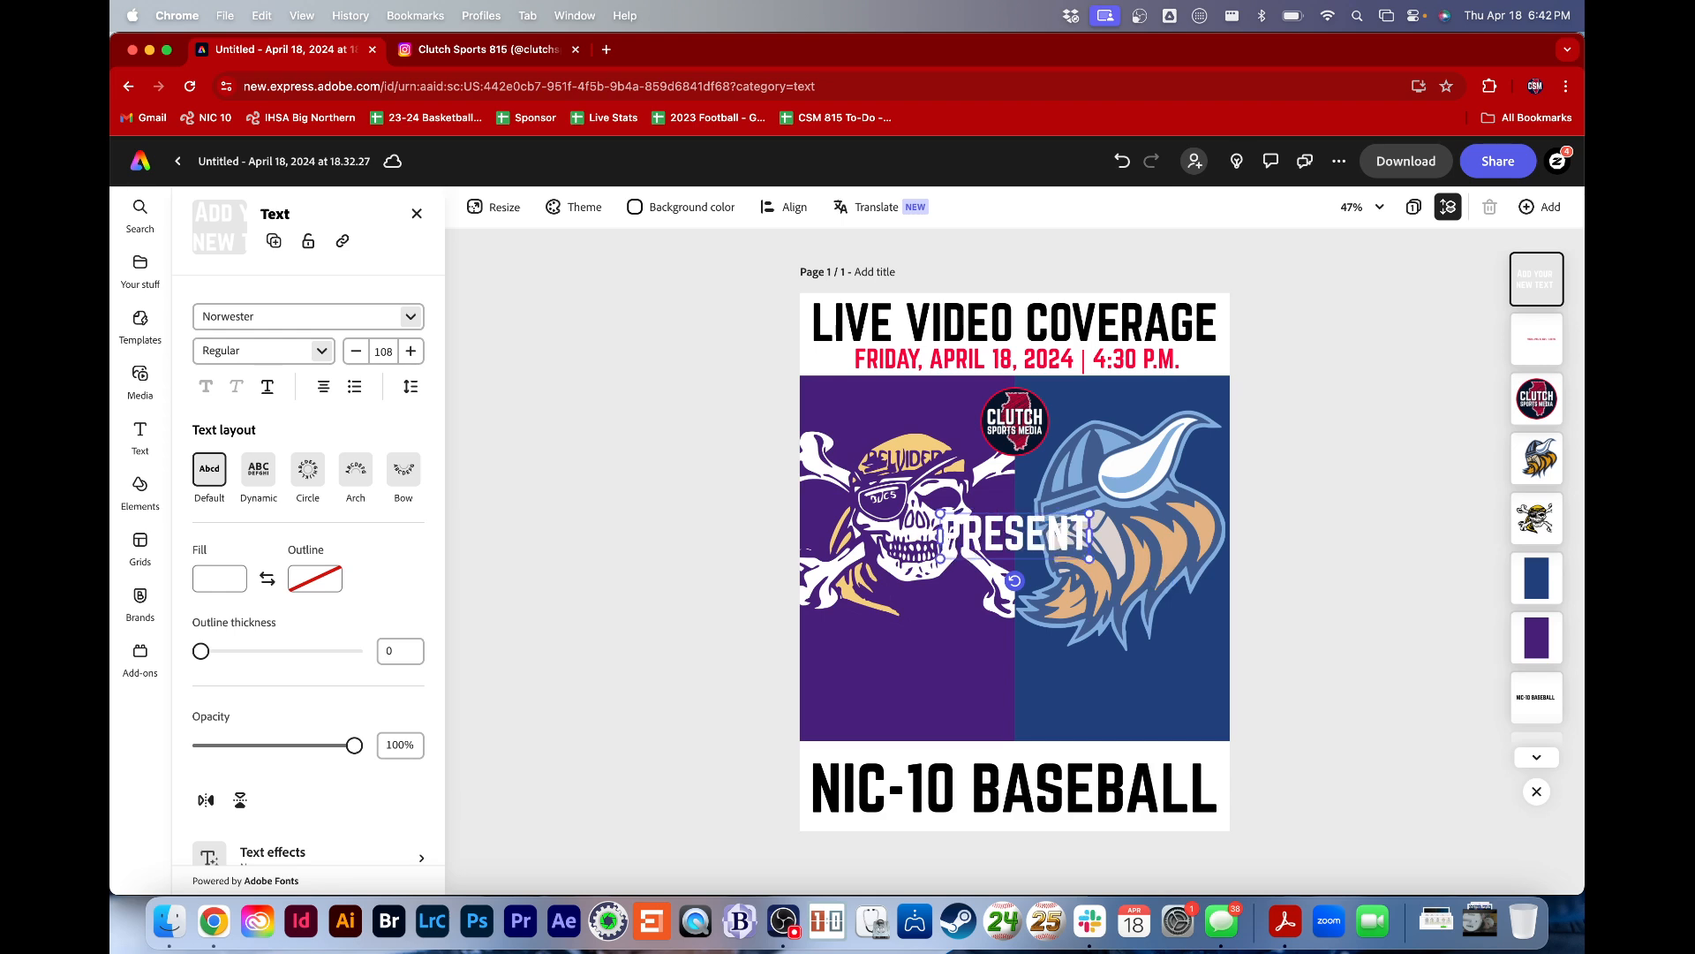
type("ED BY")
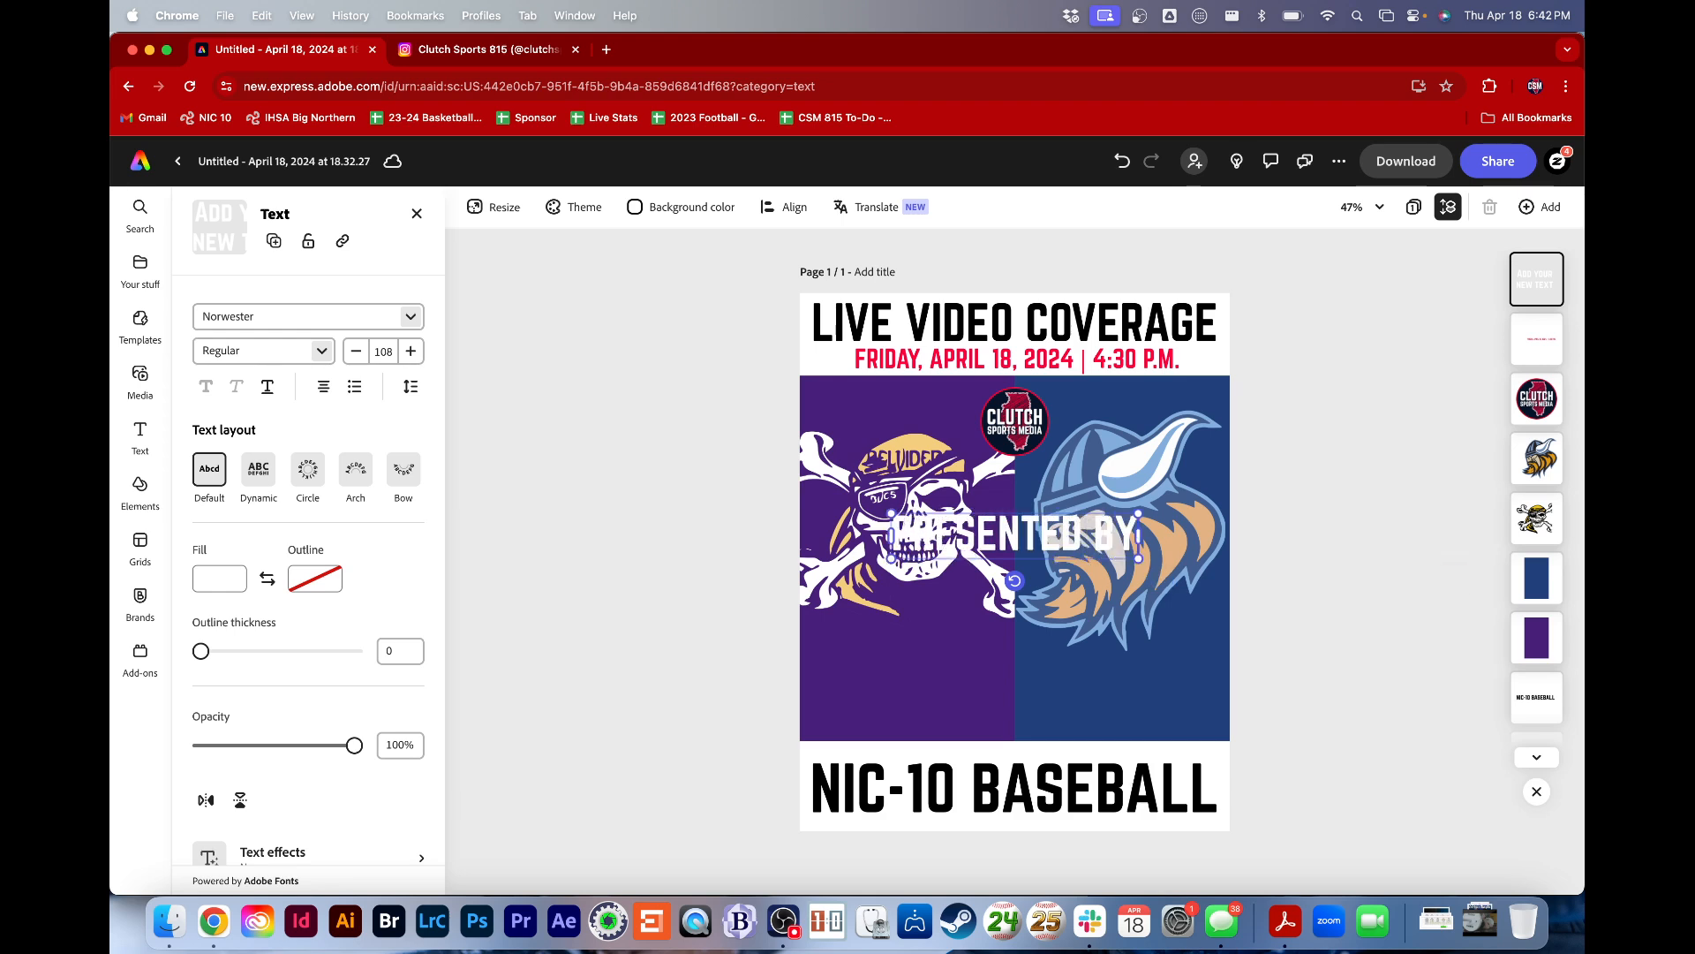
key("Return")
type("WATER")
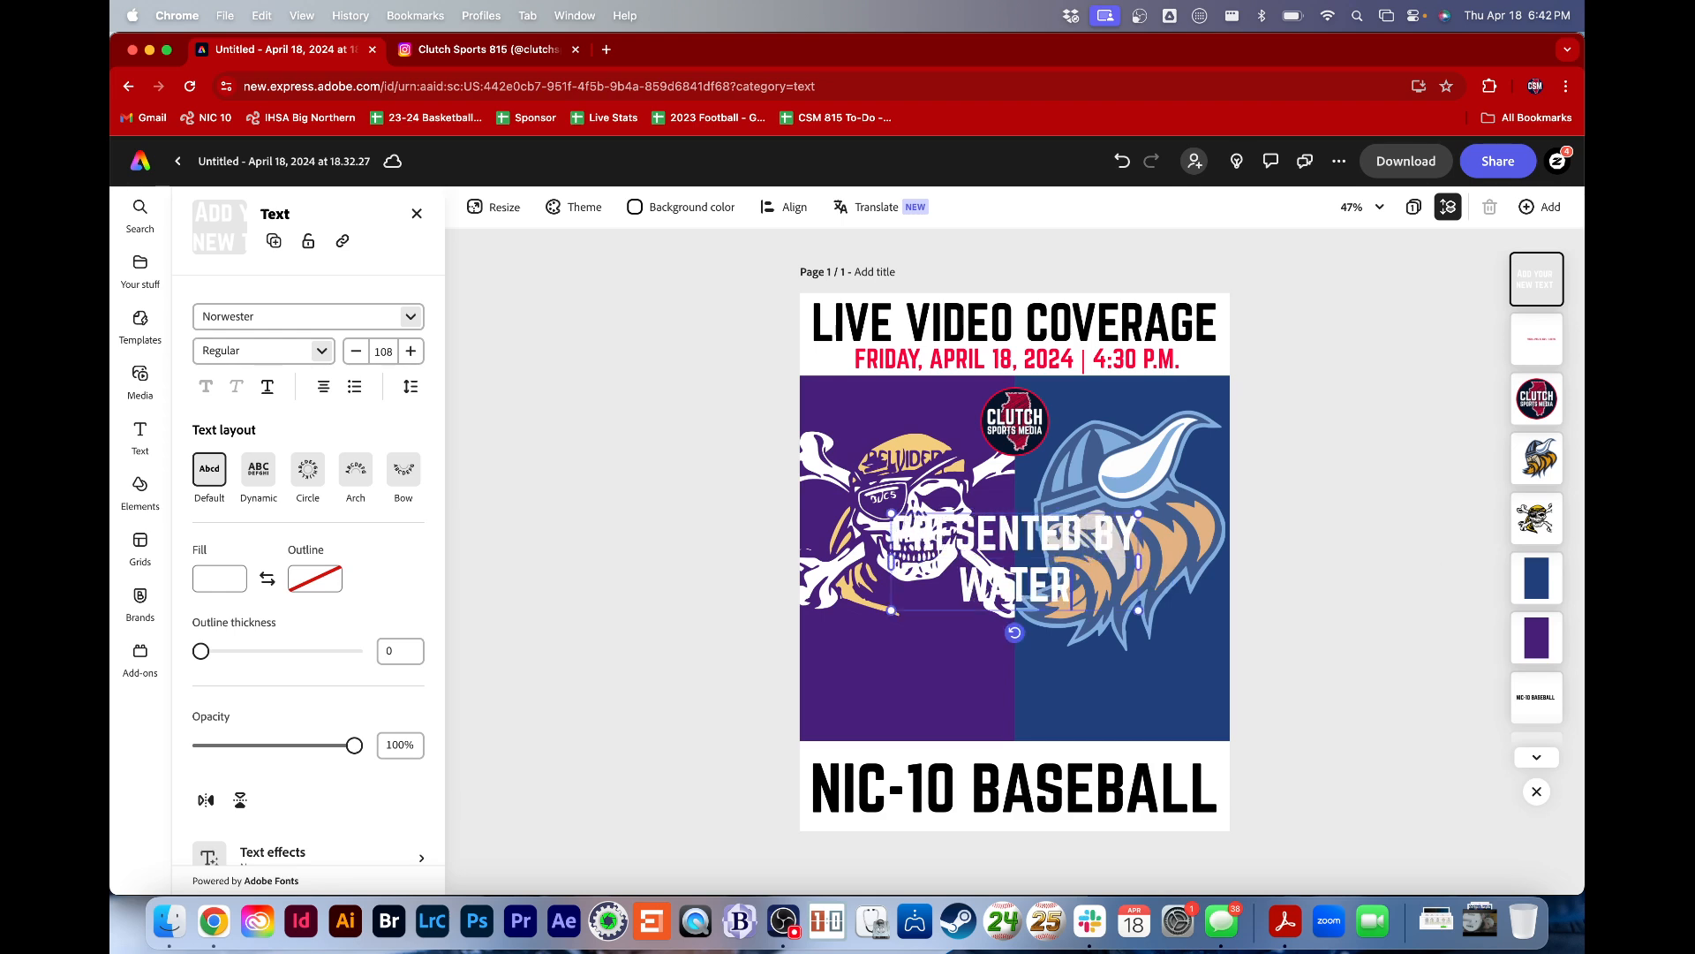
type("SIDE FINAN")
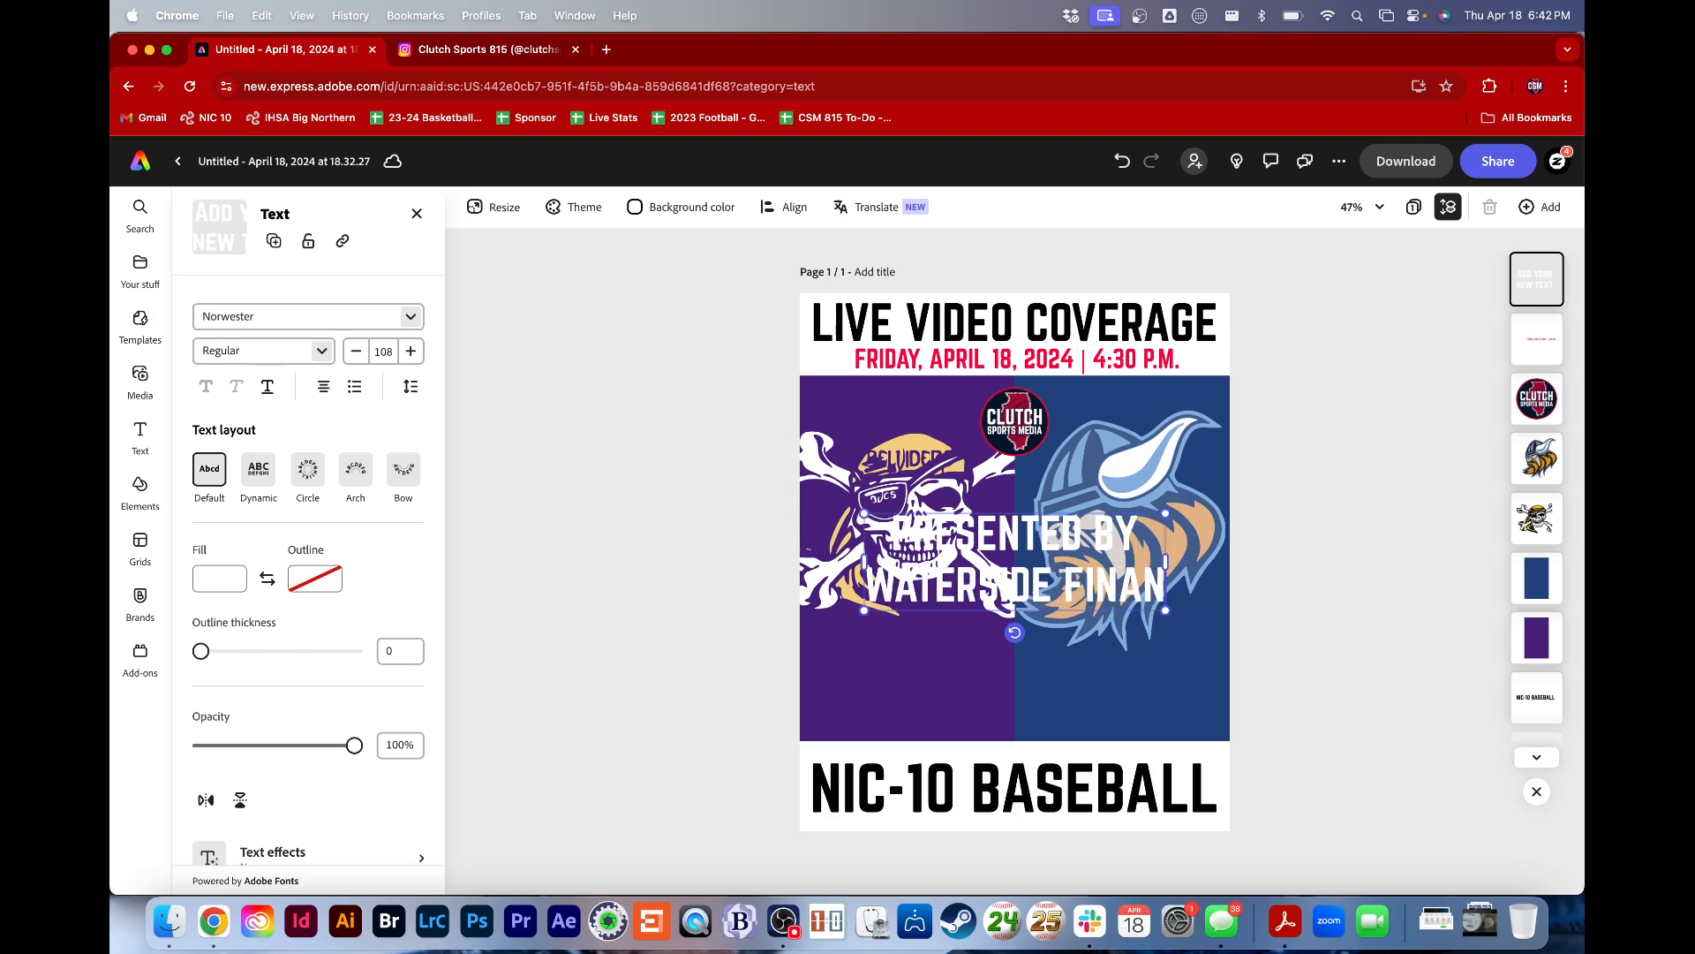
type("CIAL")
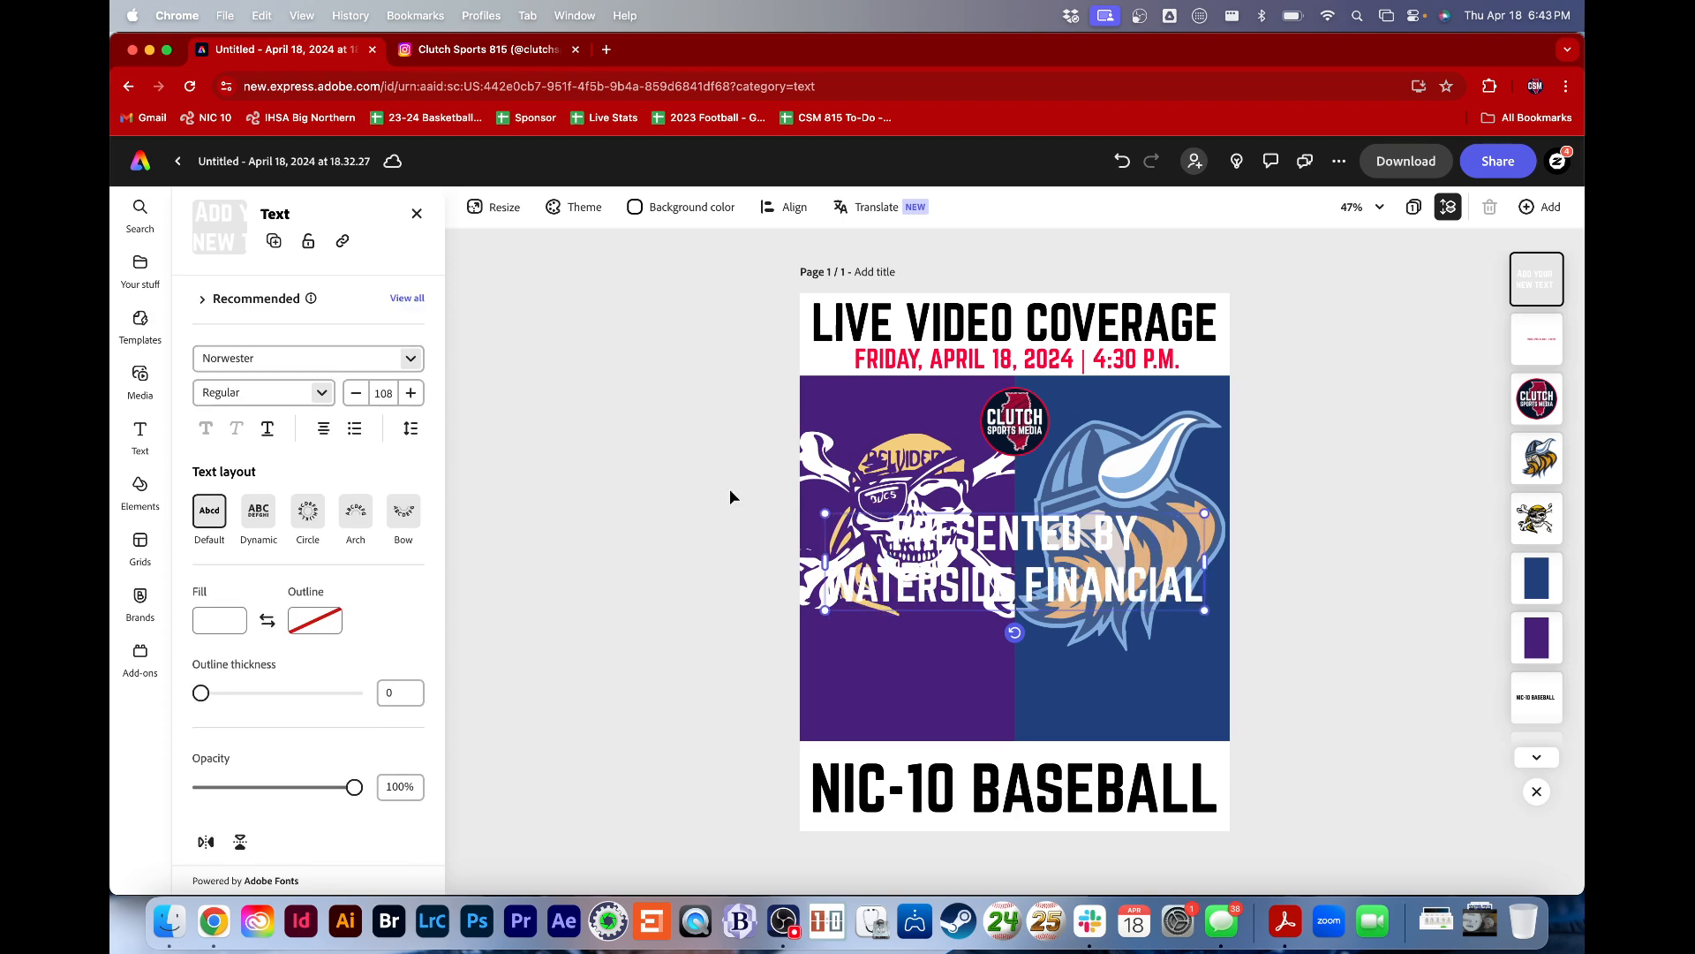
left_click(416, 214)
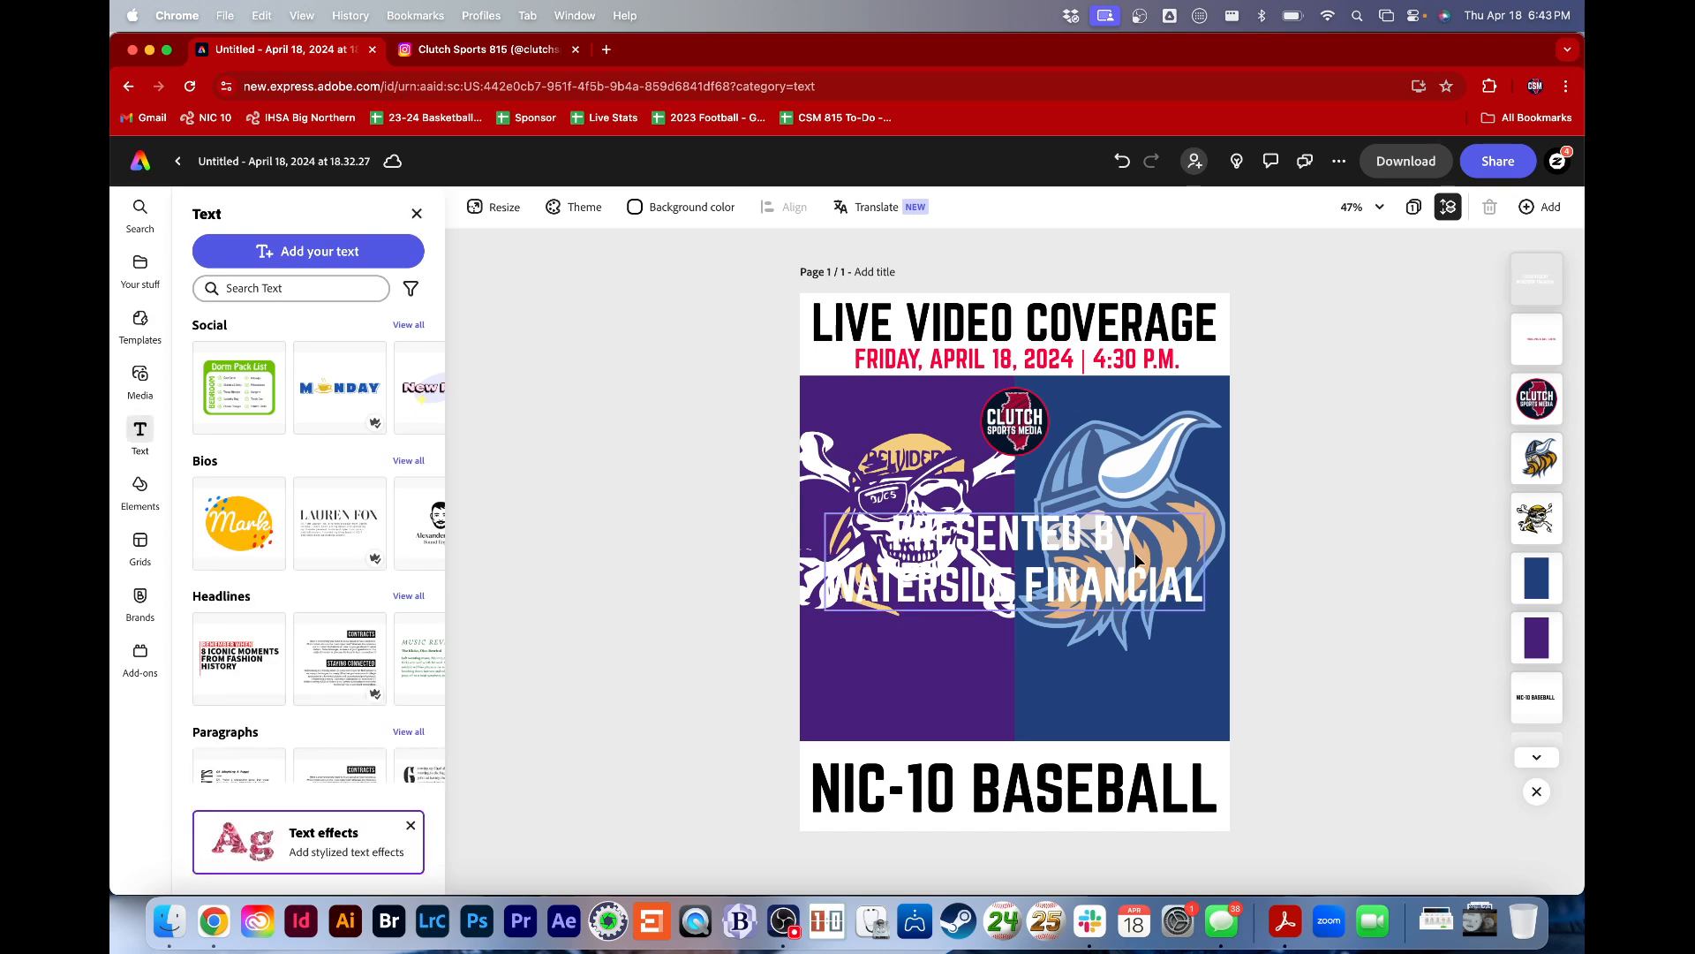
Move the sponsor text below the team logos and set its font size to 60
left_click(1110, 532)
left_click_drag(1111, 533, 1111, 667)
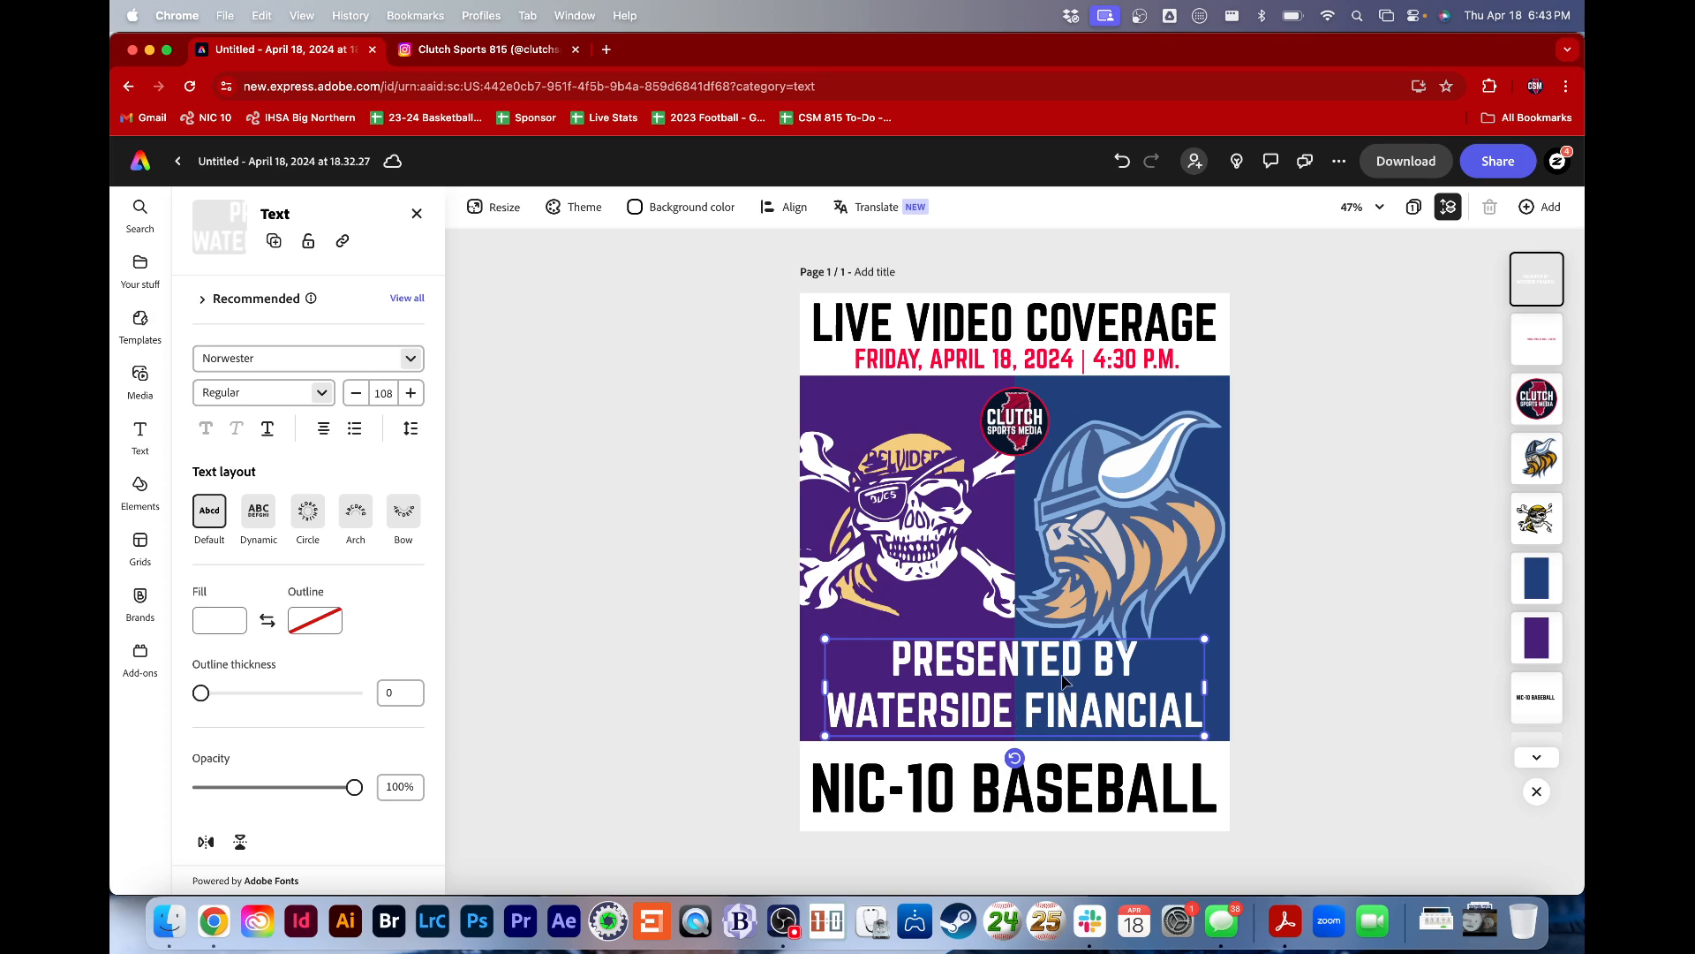
left_click(355, 399)
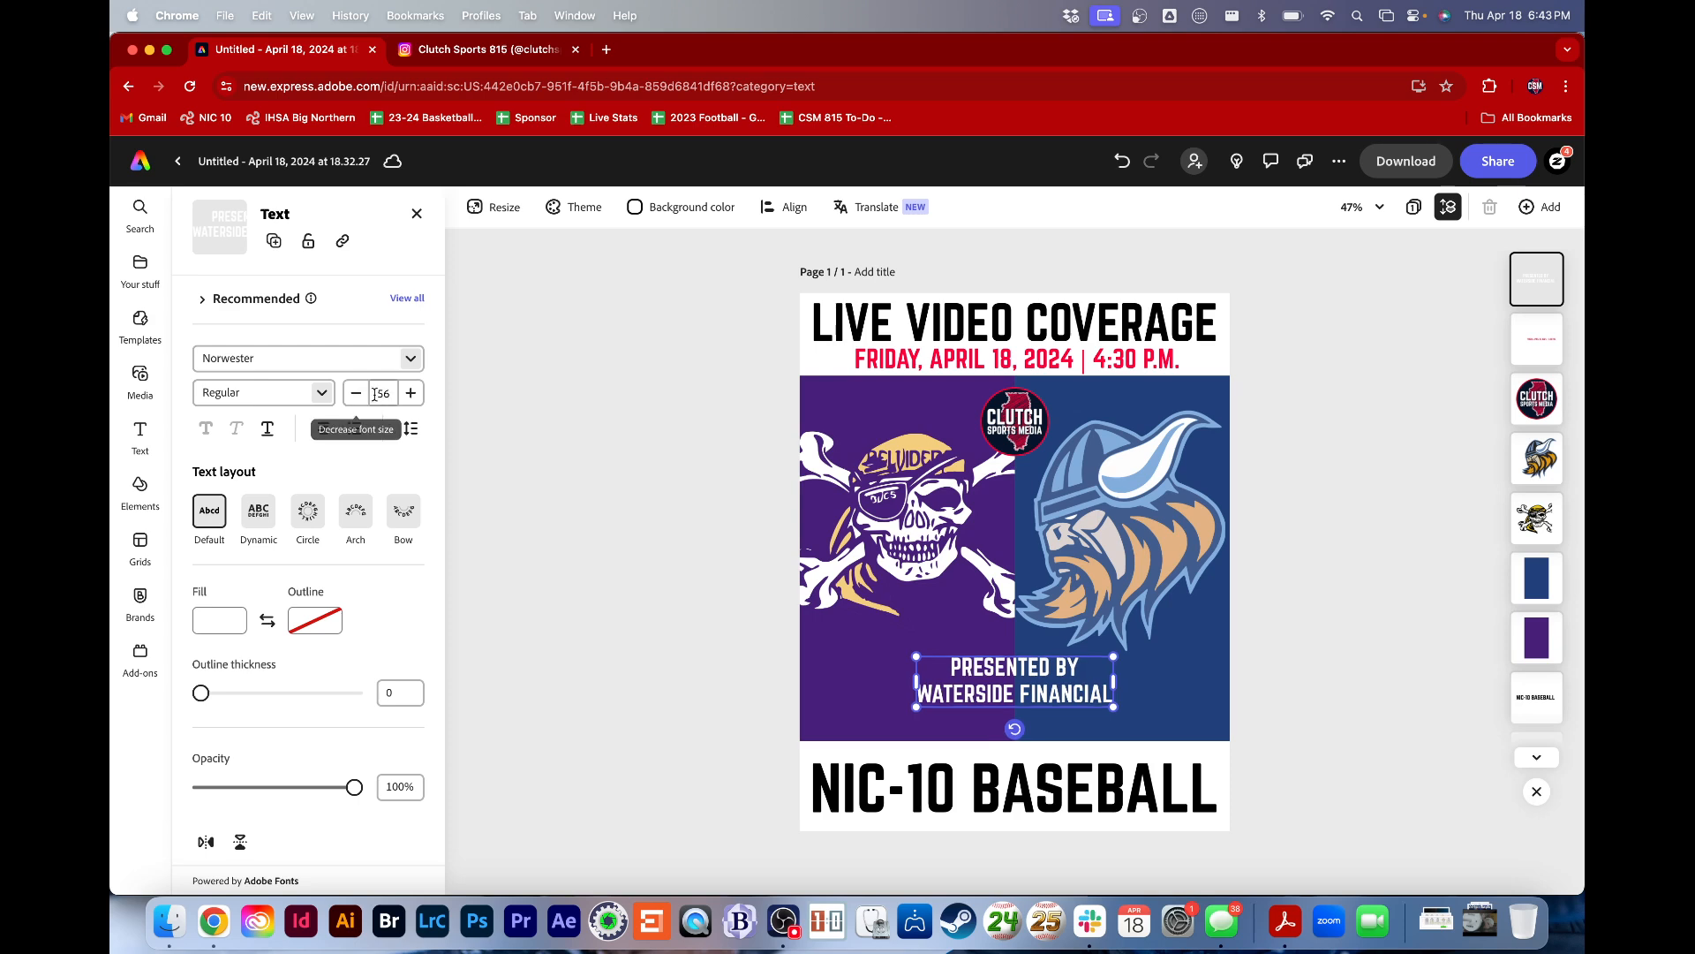
left_click(410, 394)
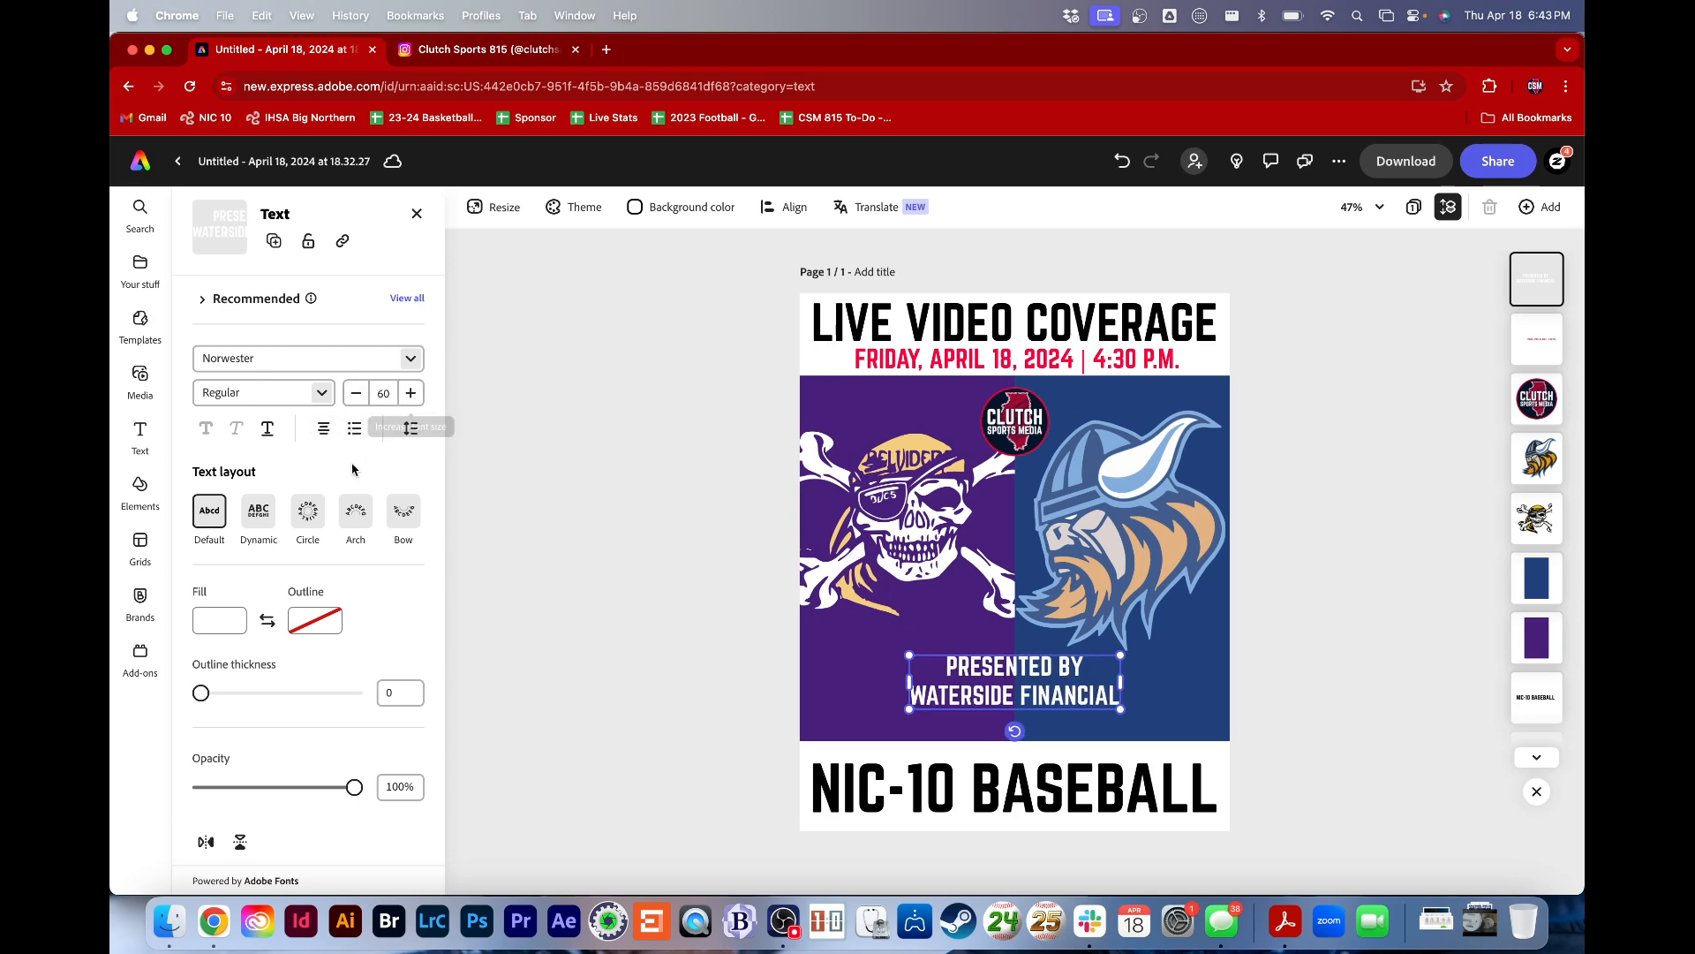
Try the Dynamic layout on the sponsor text, return it to Default, and widen and recenter its box to fit two lines
left_click(259, 519)
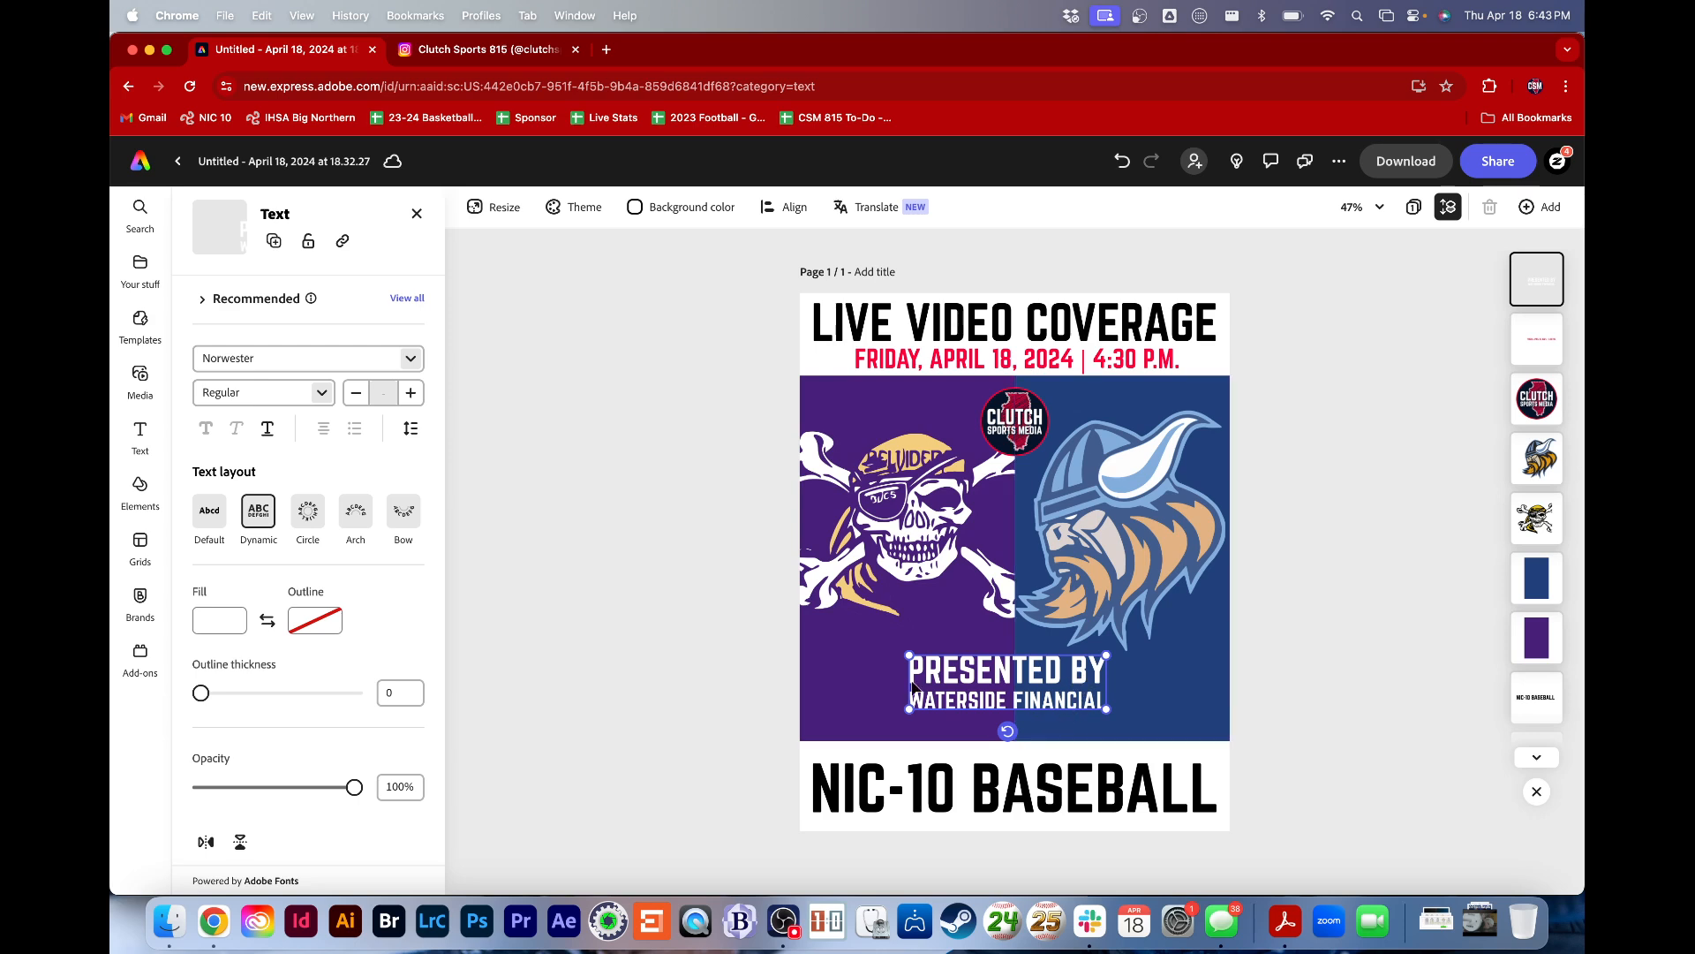
left_click(204, 514)
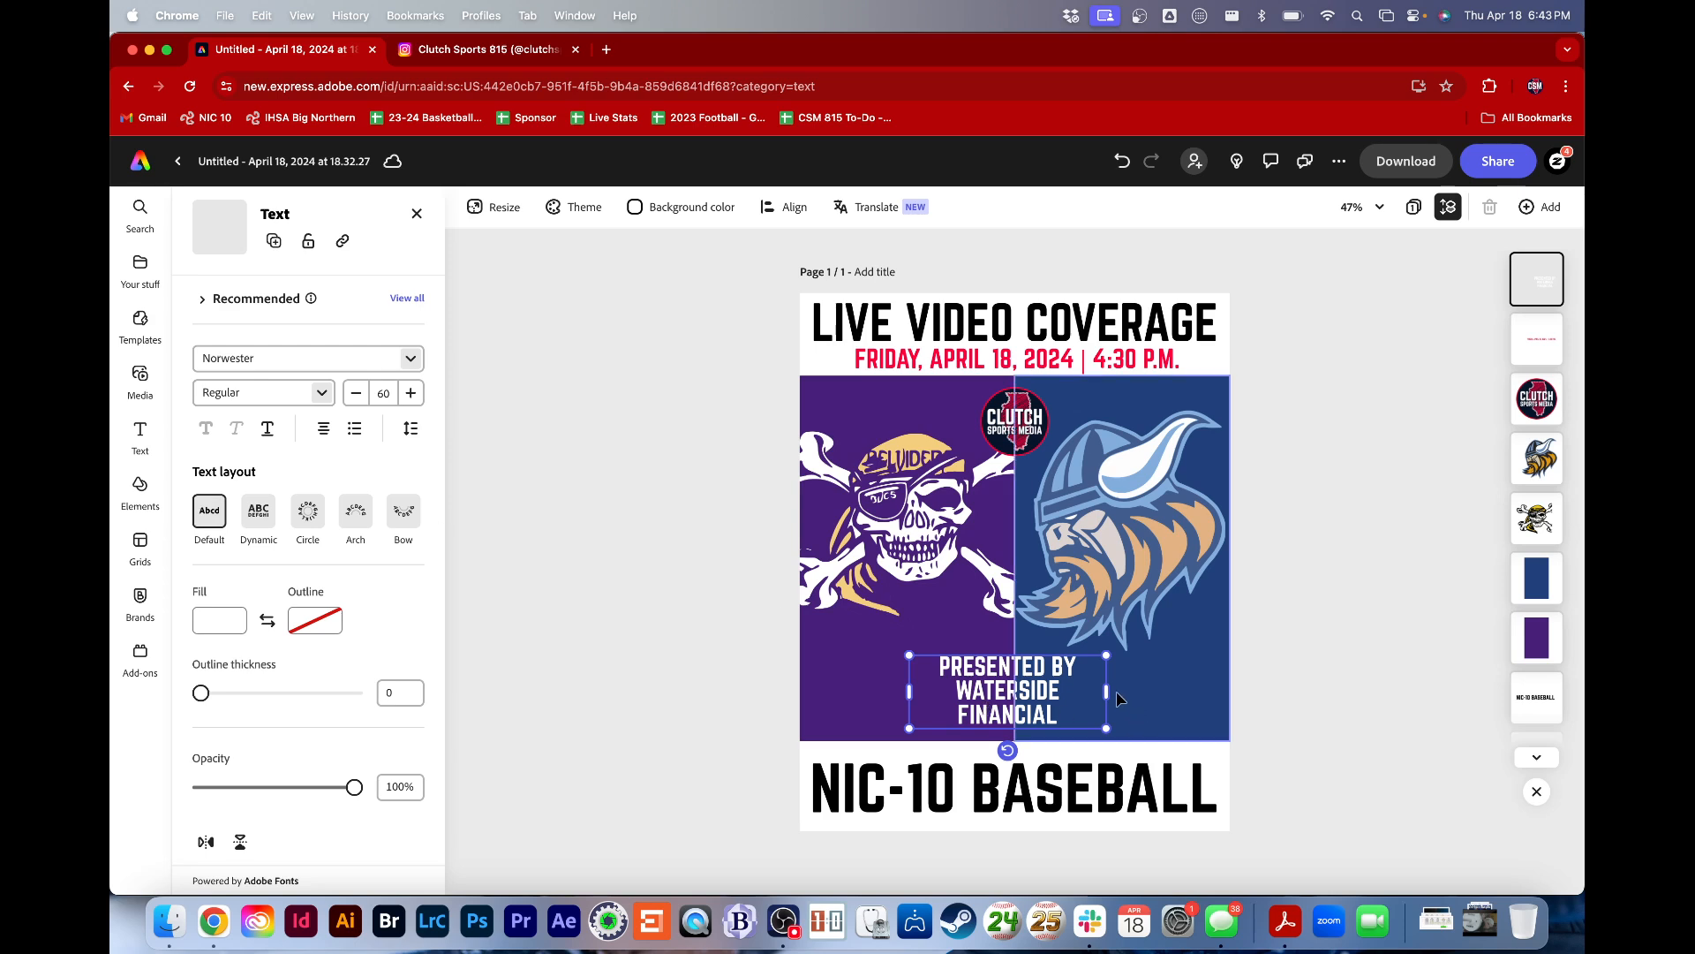
left_click_drag(1106, 690, 1154, 689)
left_click_drag(1043, 666, 1029, 678)
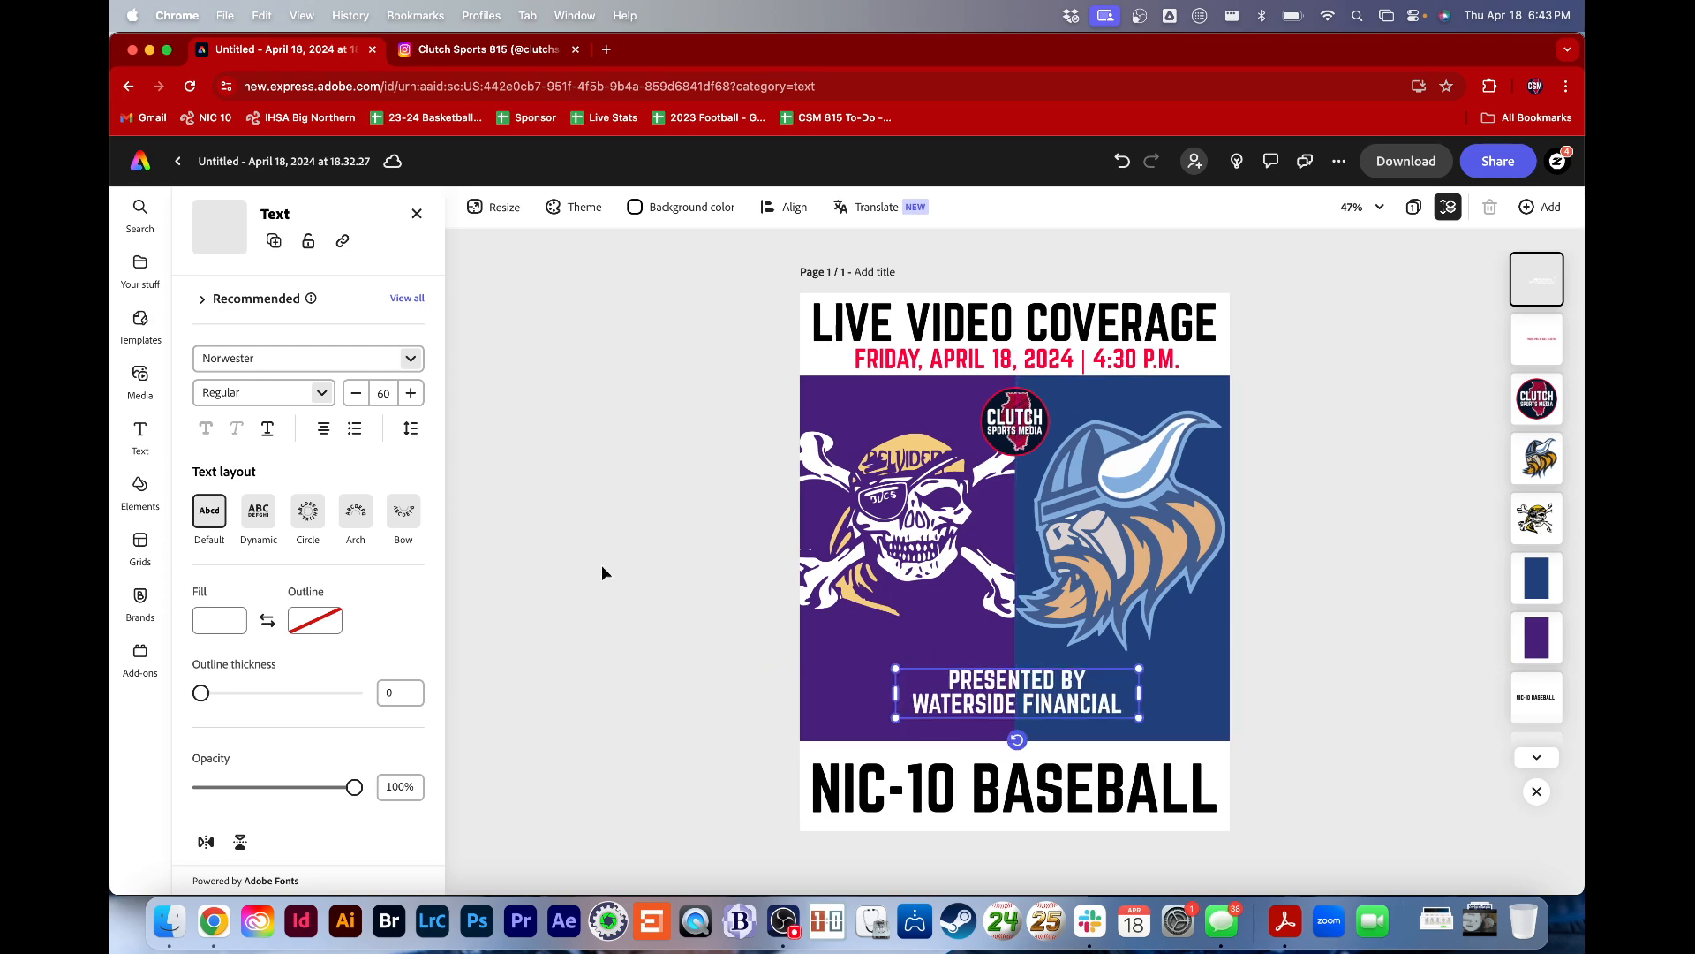
Apply the Classic shadow to the sponsor text after trying the Smooth style
scroll(300, 732, "down", 5)
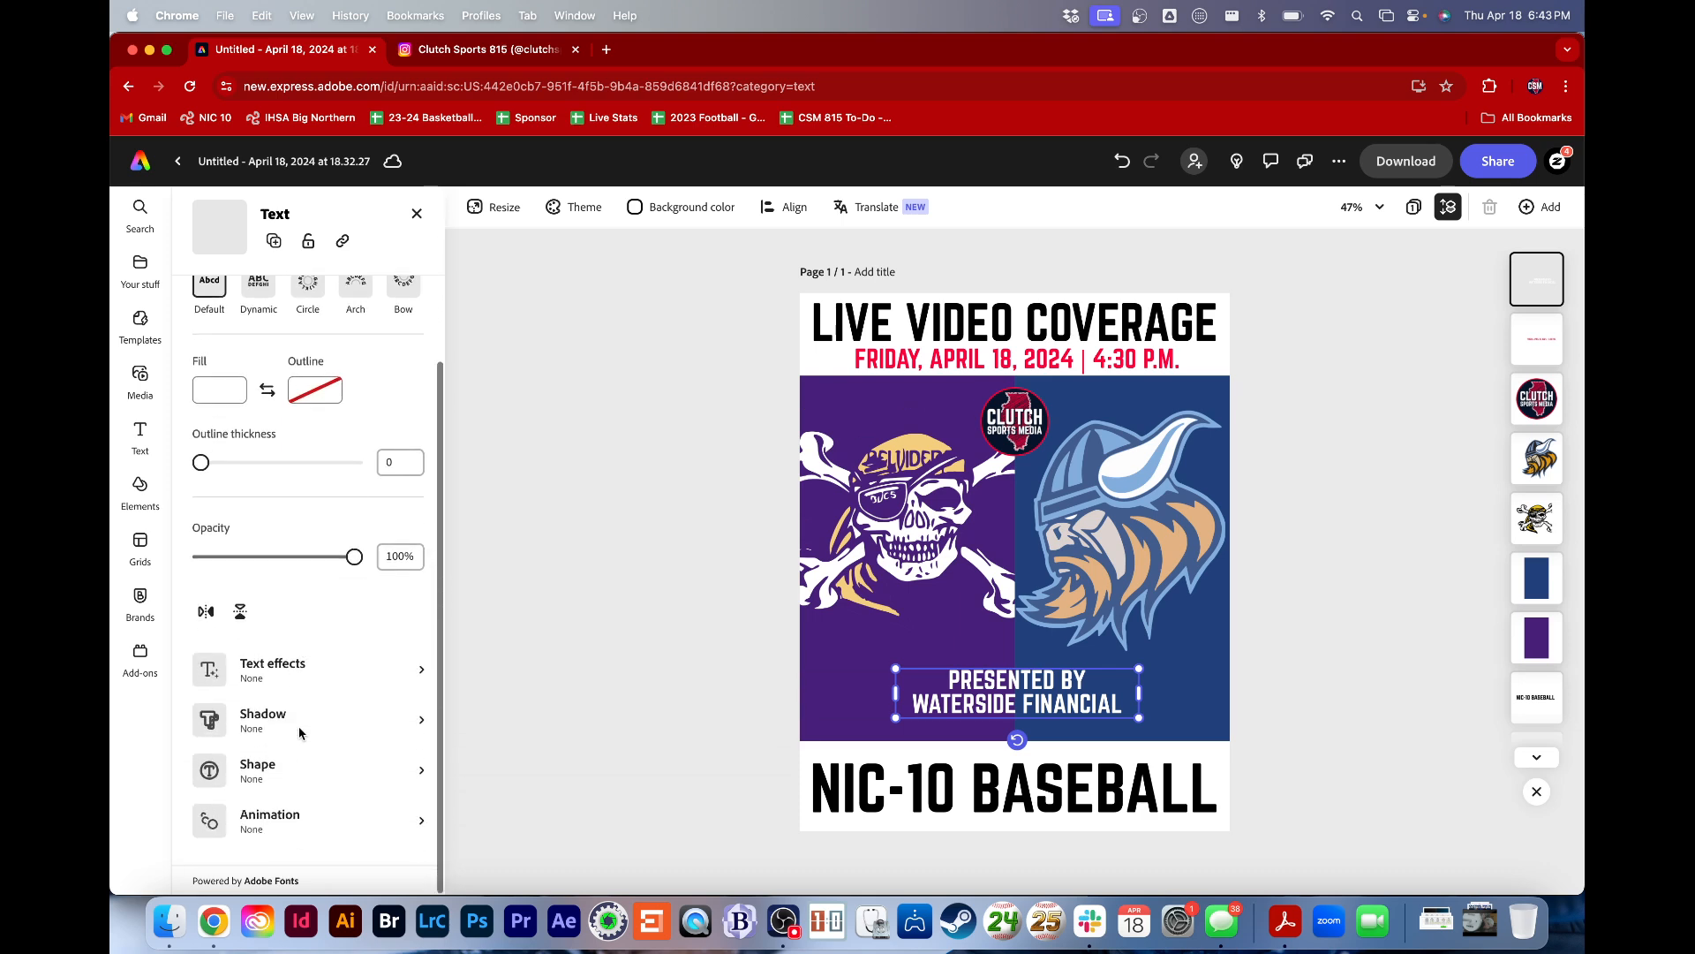
left_click(278, 716)
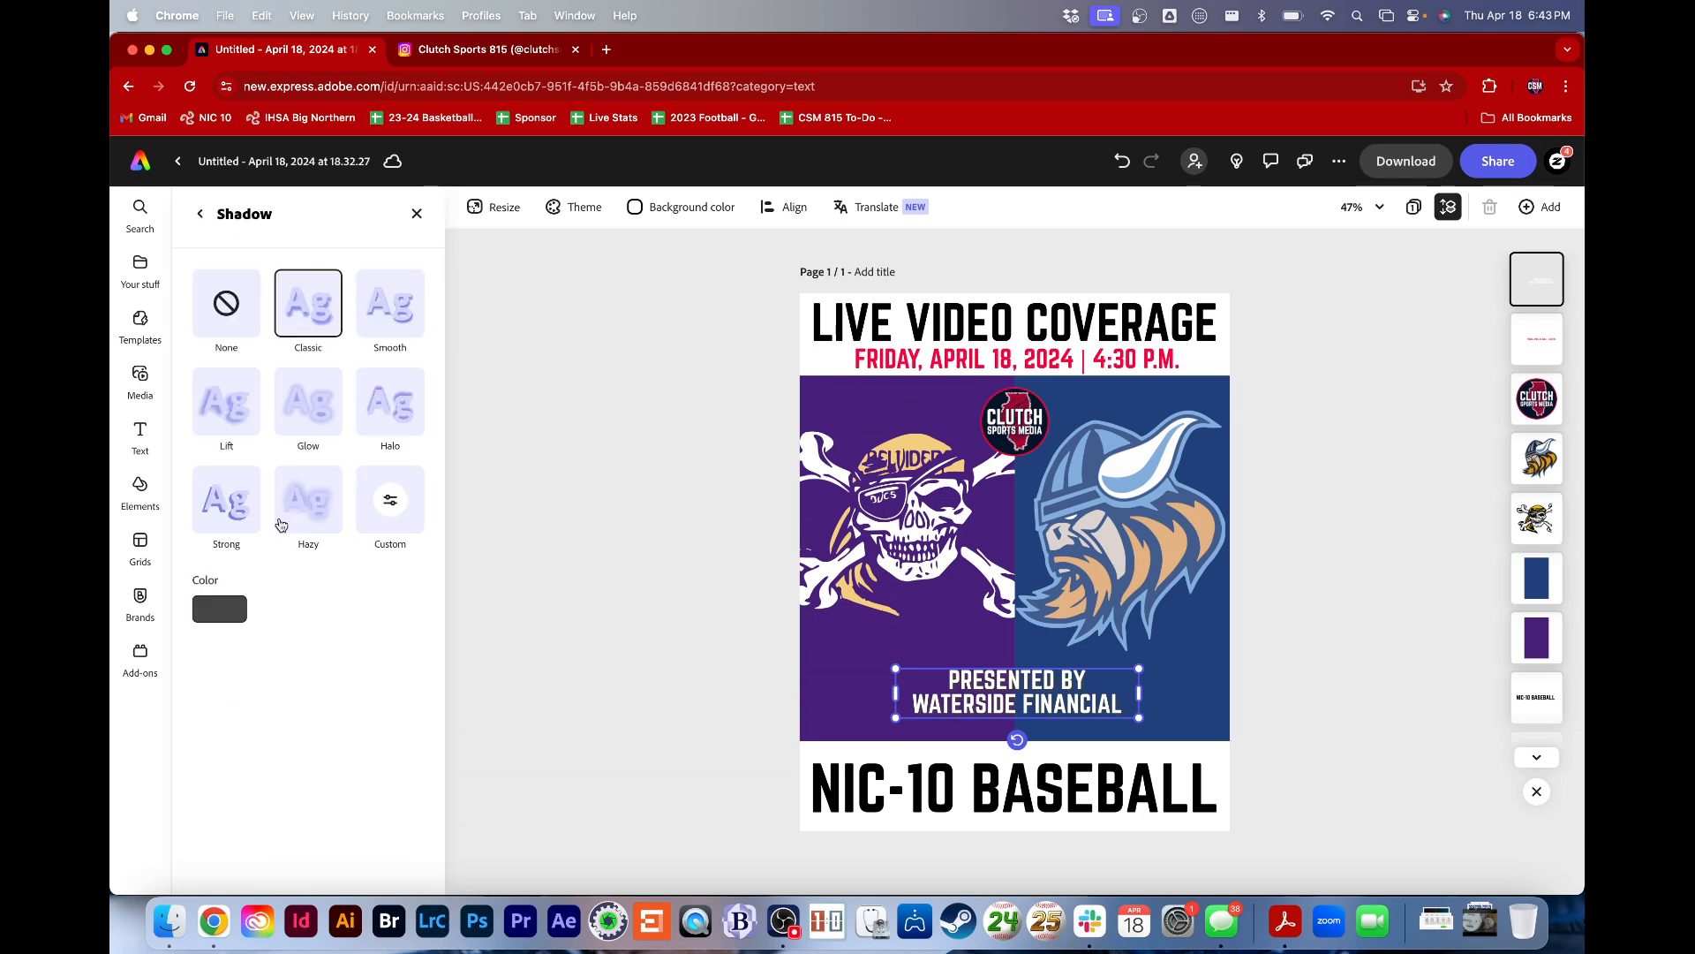
left_click(389, 307)
left_click(303, 301)
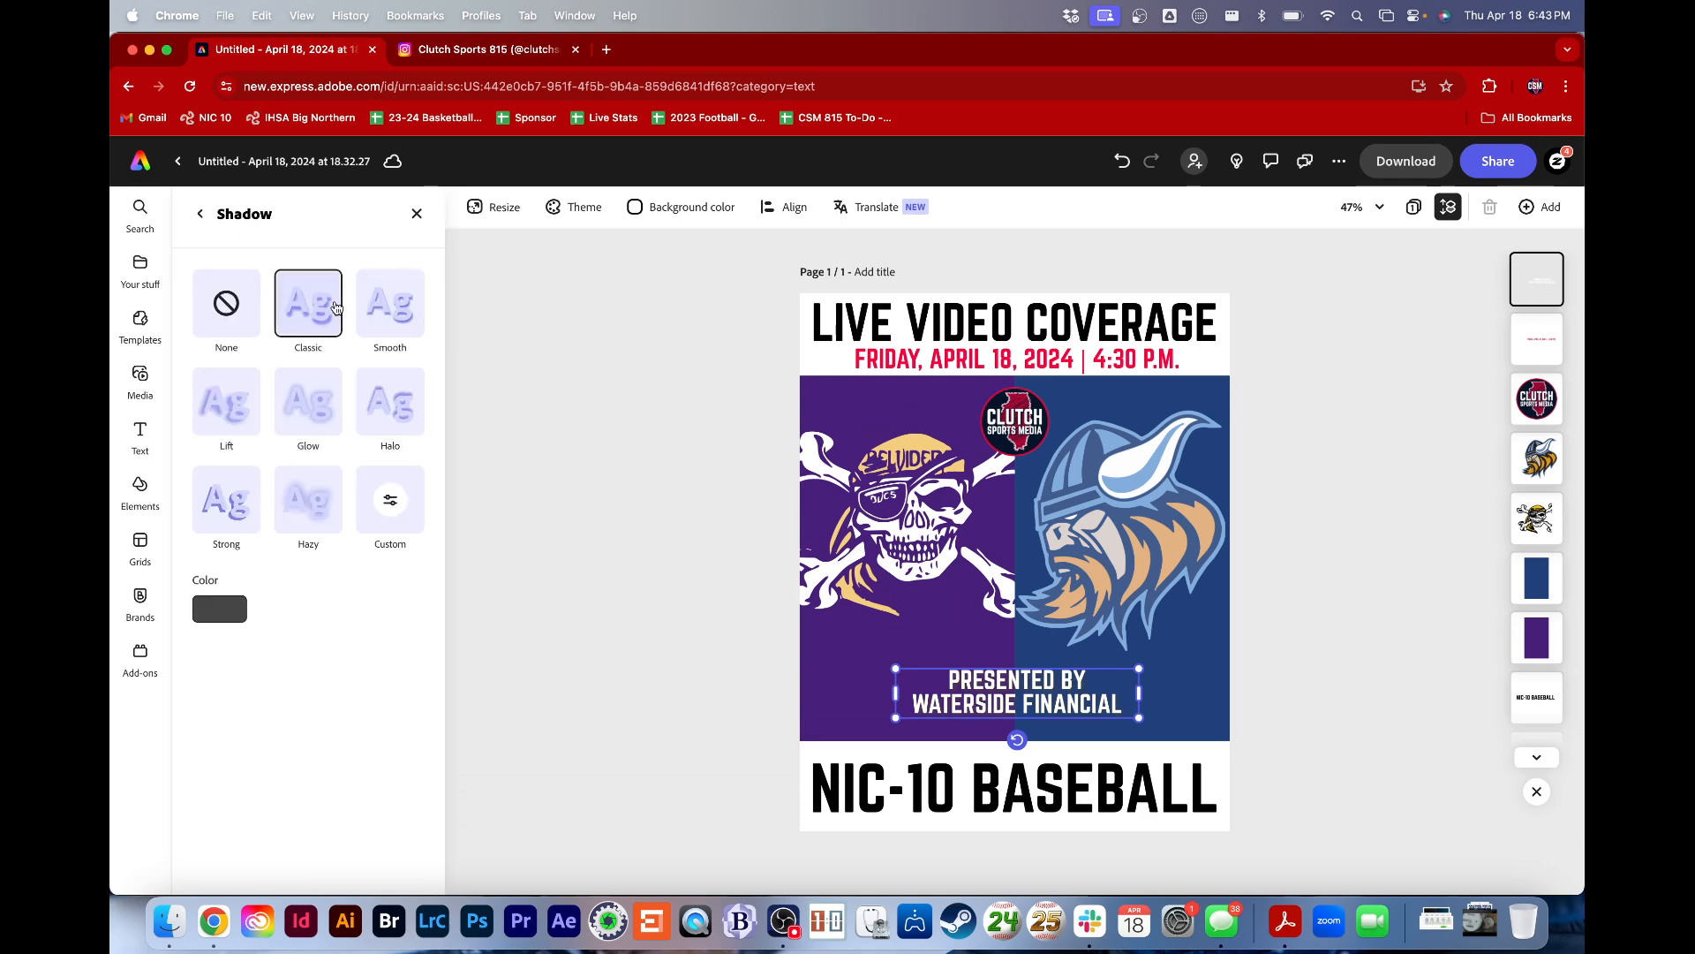
left_click(200, 216)
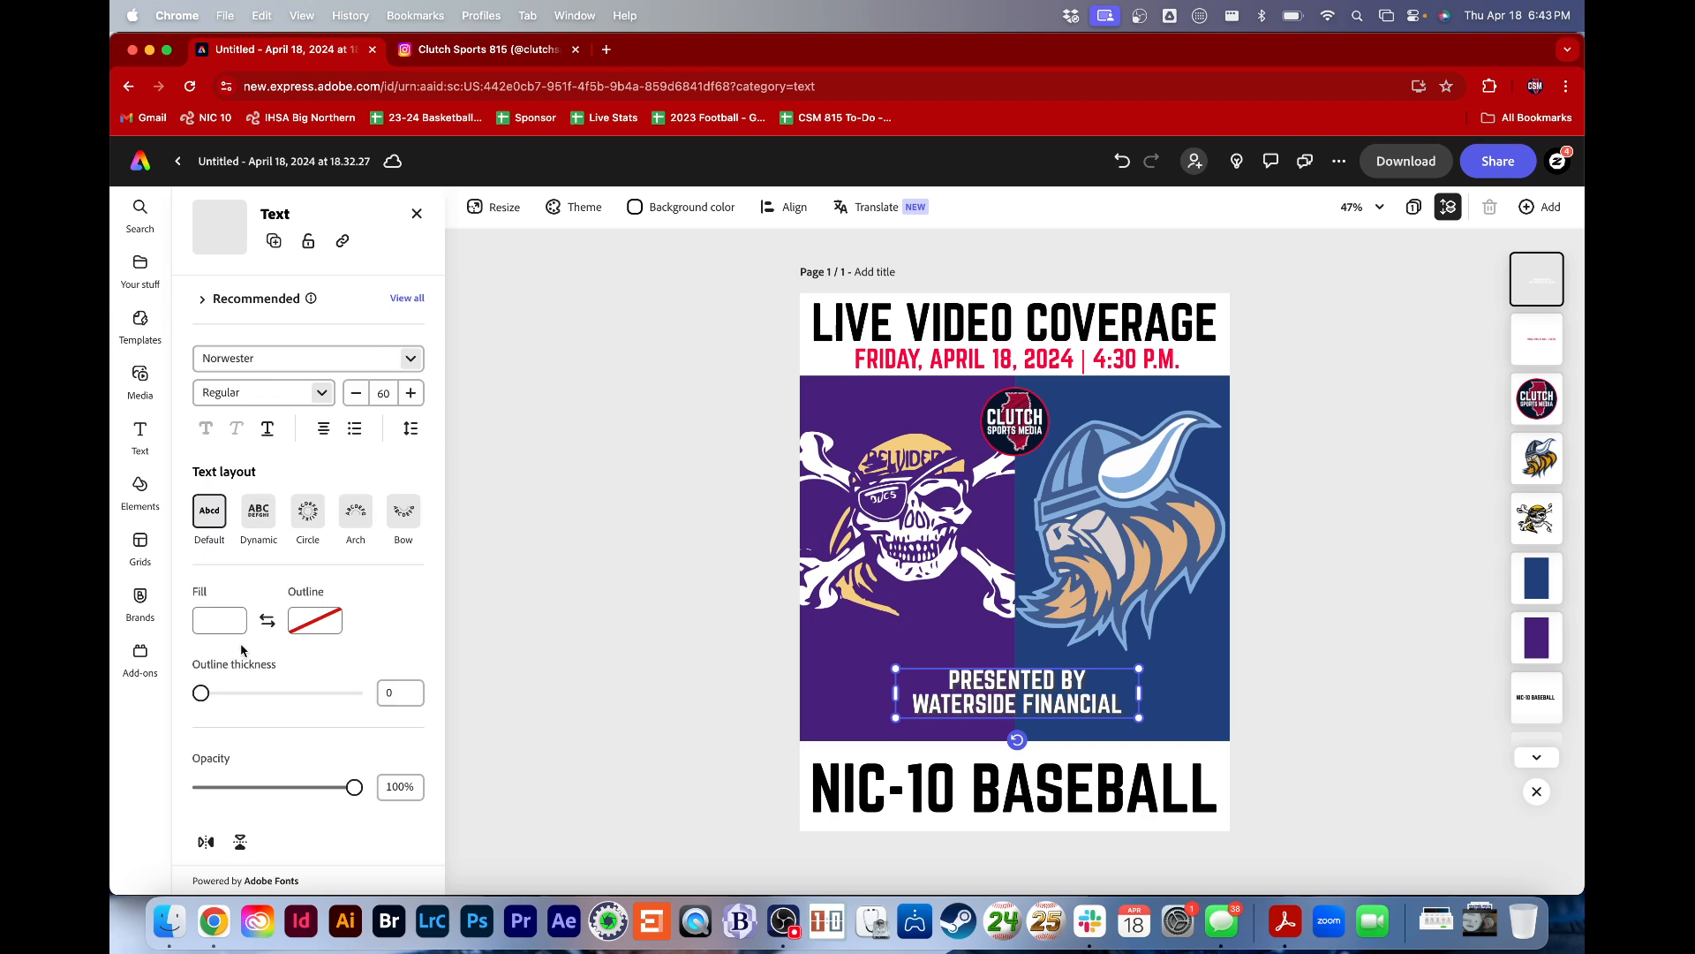
Try several background shapes behind the sponsor text, choose the basic rectangle, and move the text slightly lower
scroll(251, 680, "down", 5)
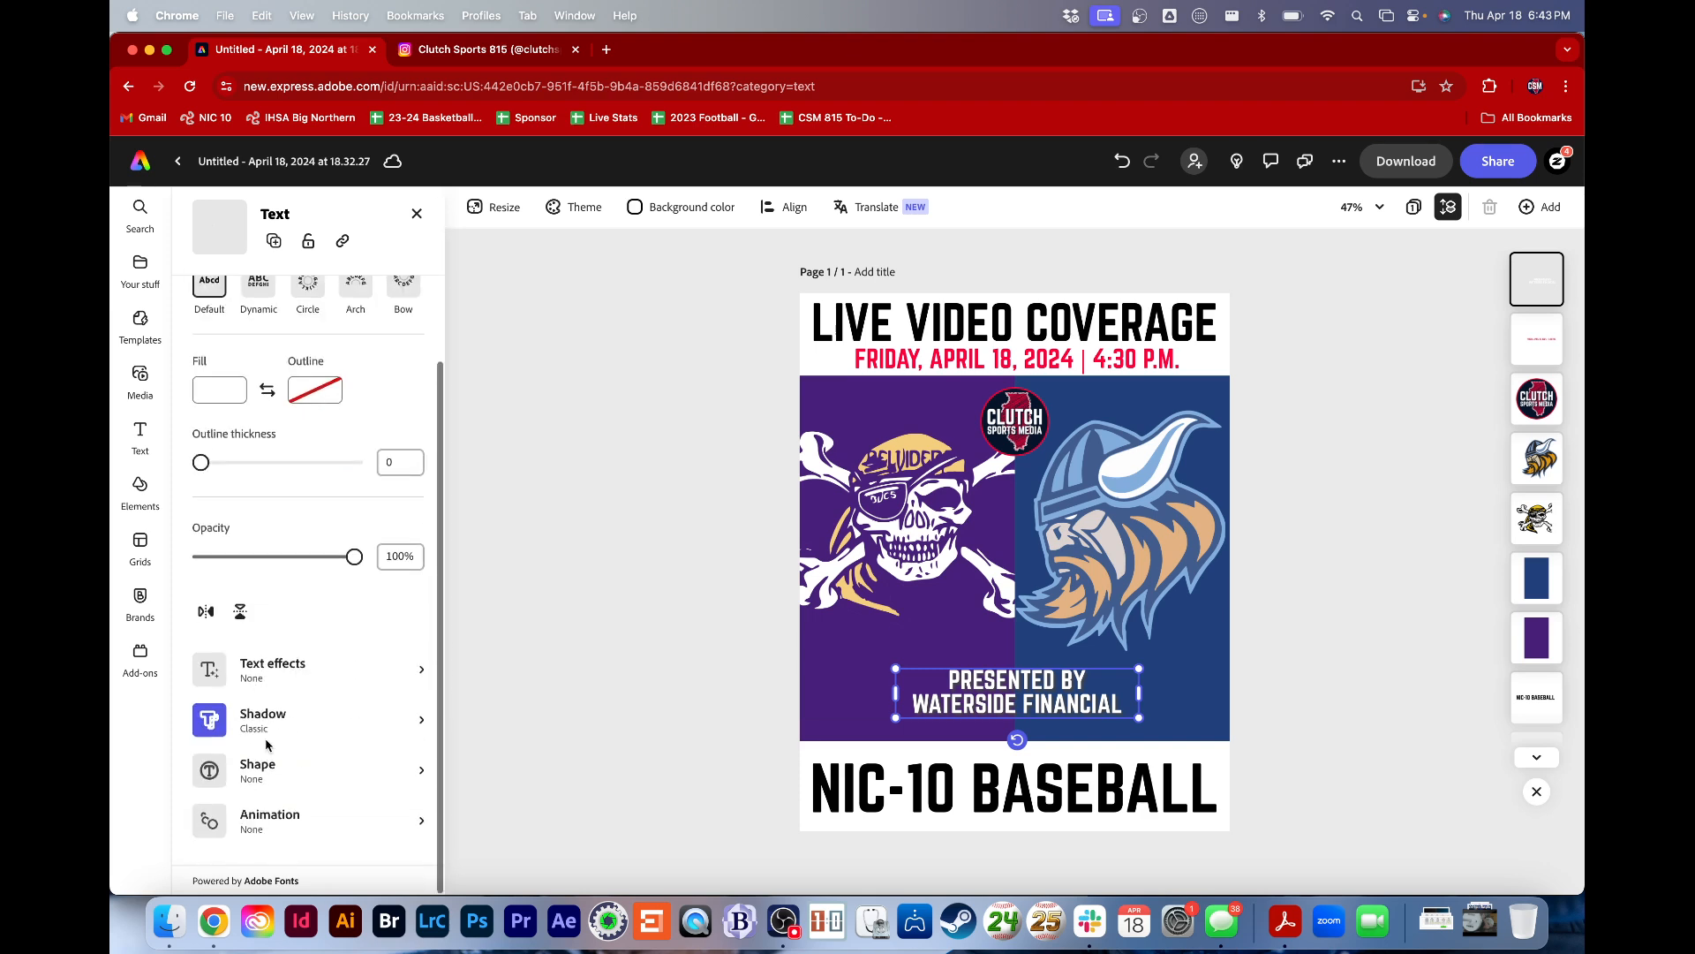
left_click(266, 762)
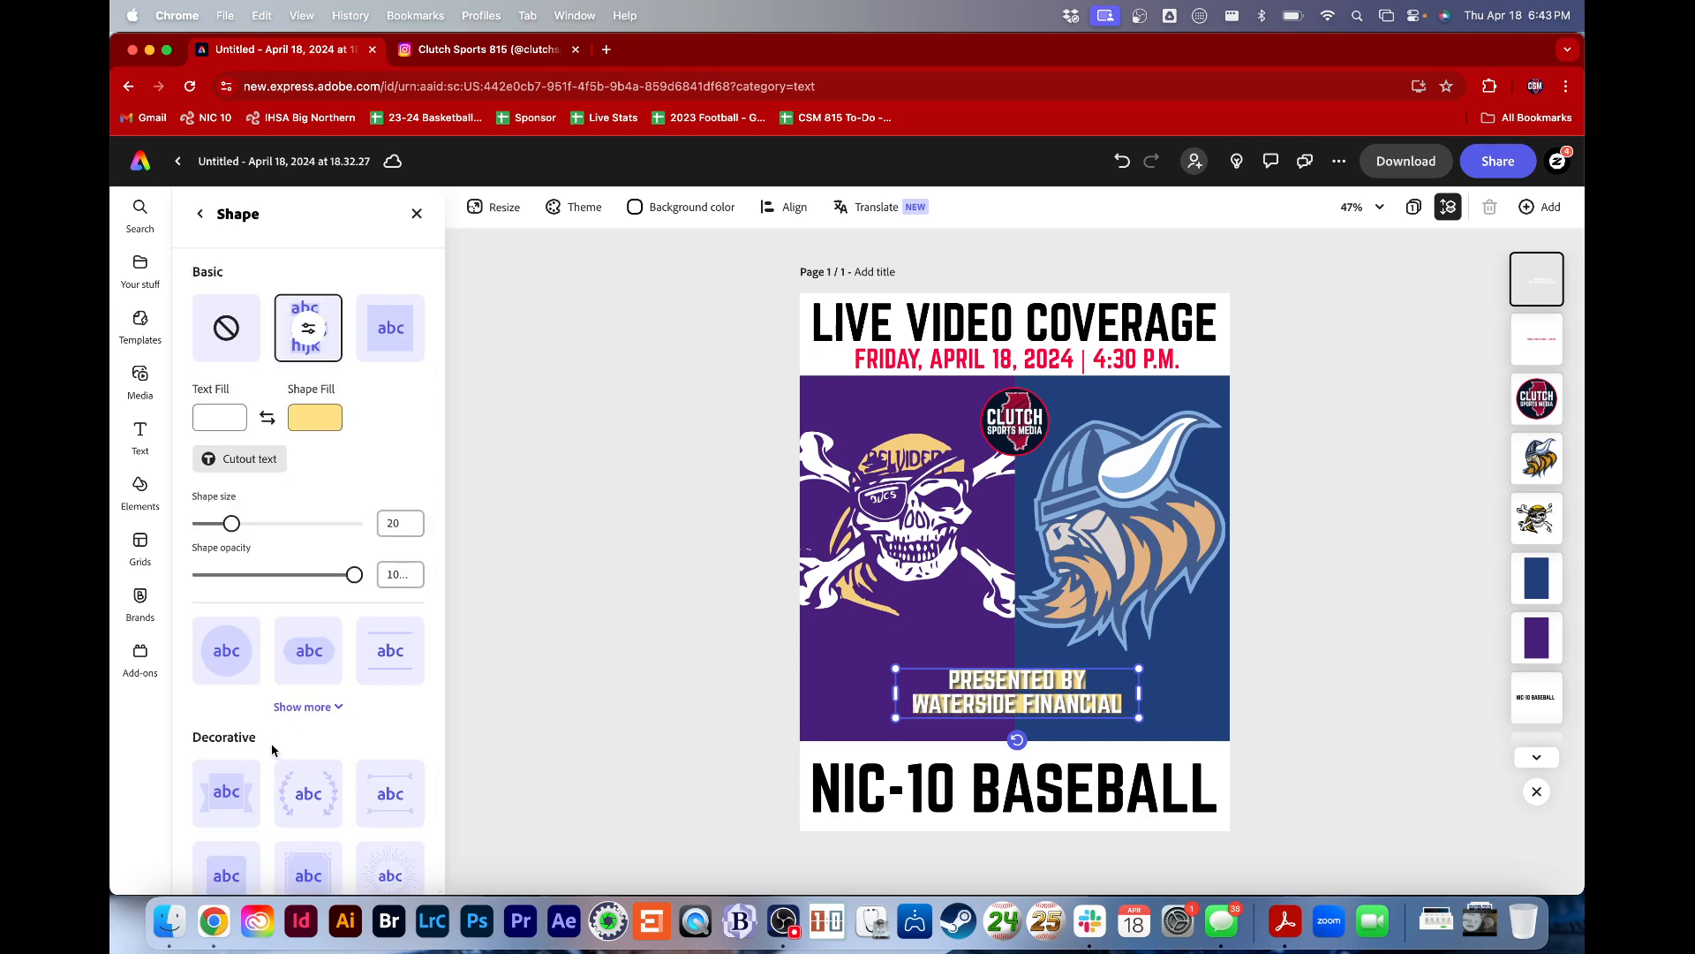
left_click(300, 629)
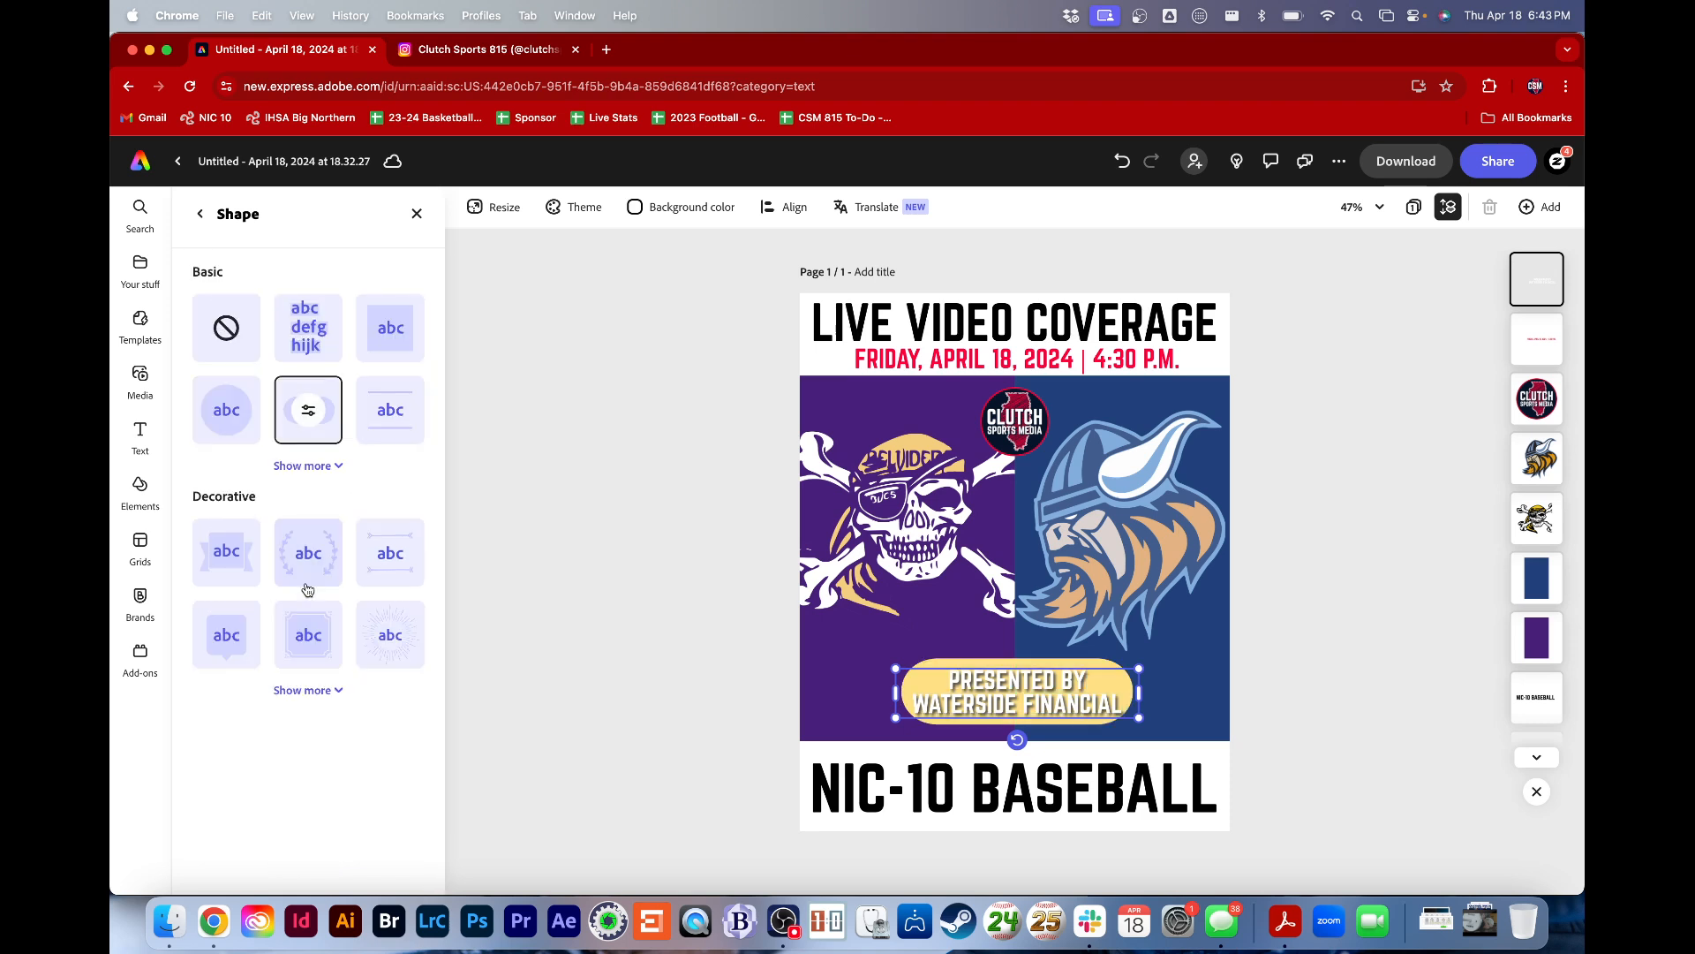
left_click(230, 628)
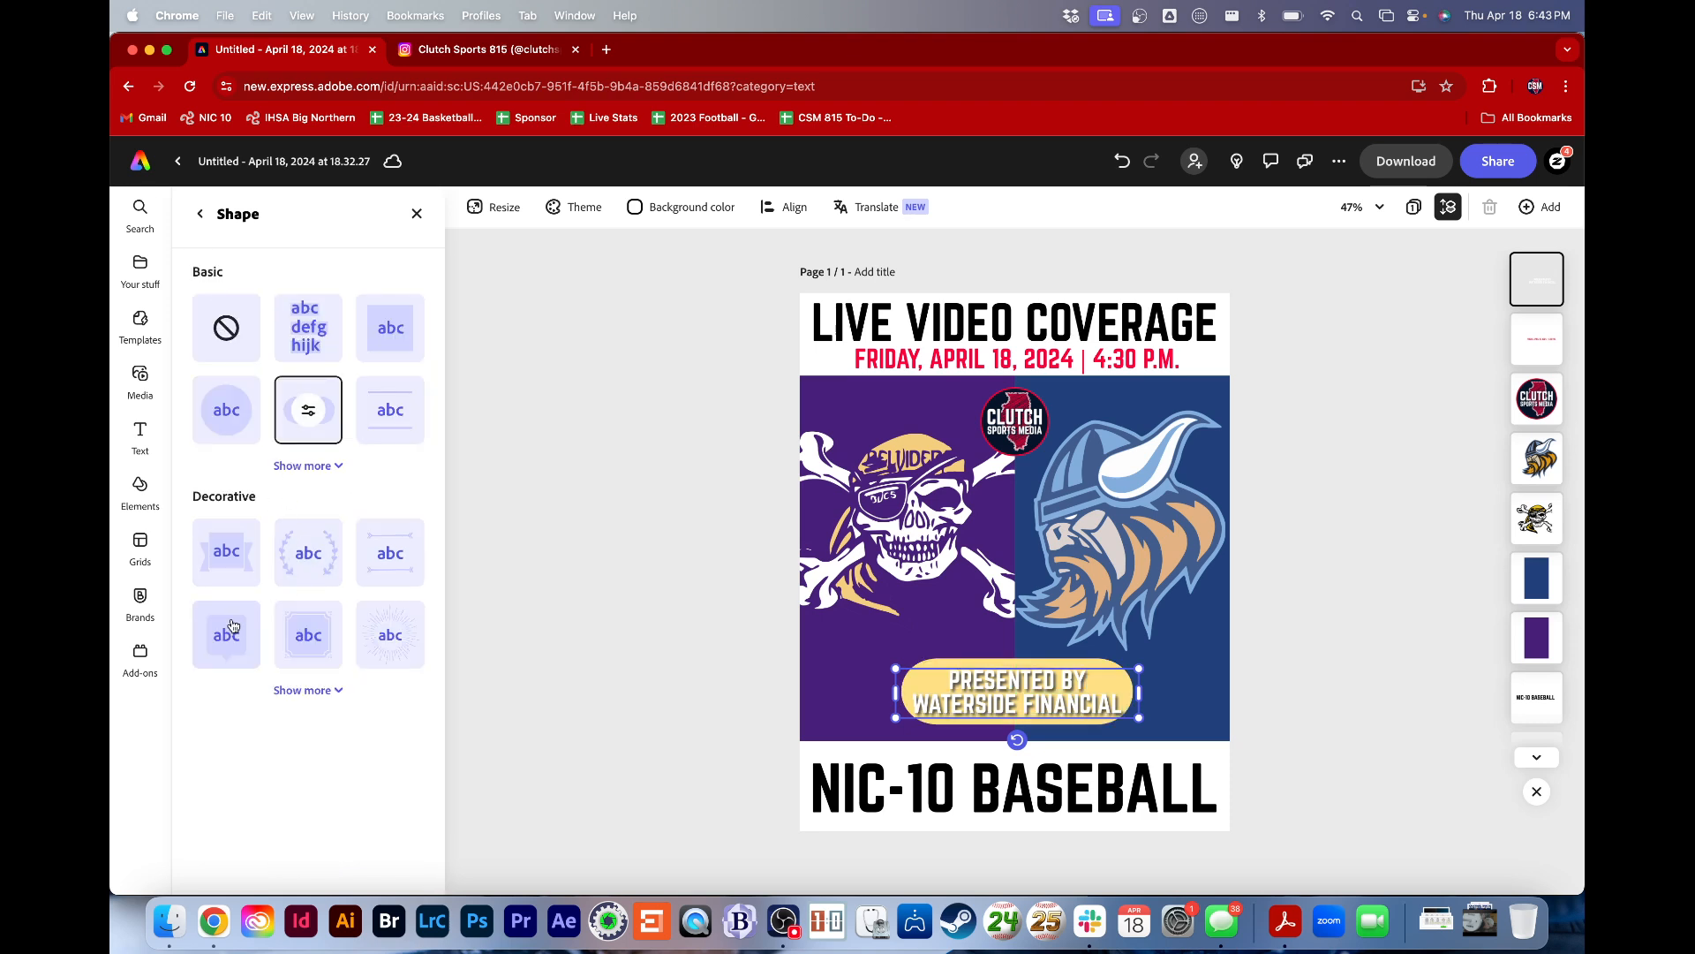
left_click(308, 634)
left_click(390, 634)
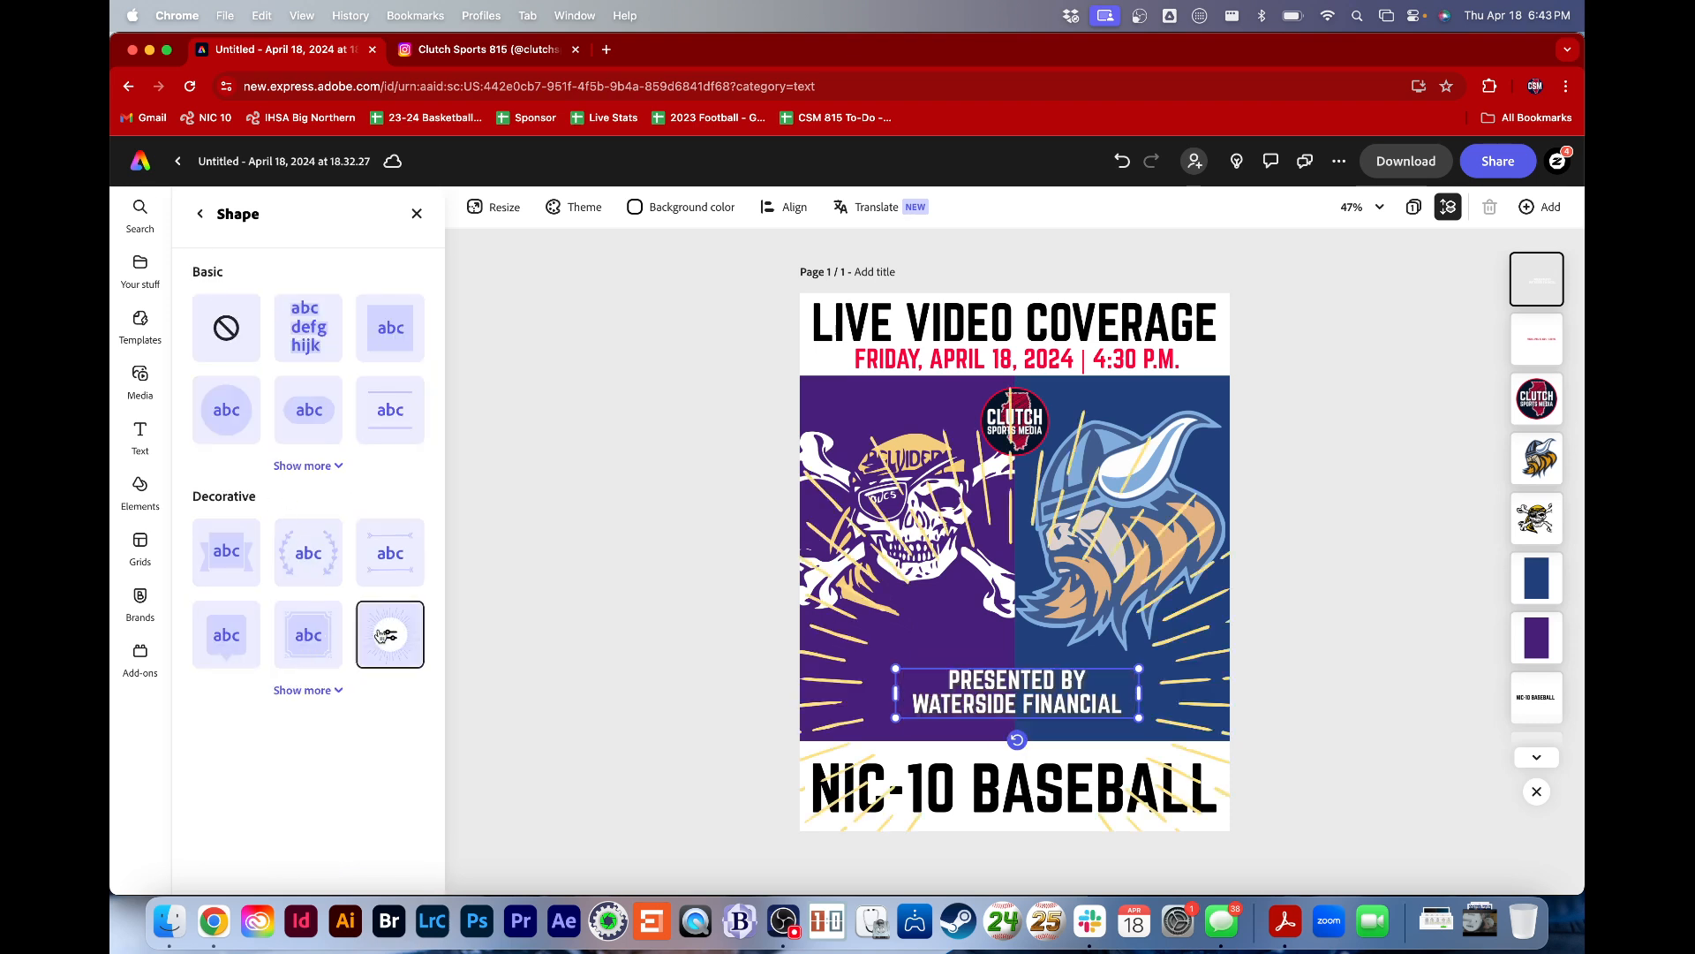
left_click(389, 413)
left_click(386, 347)
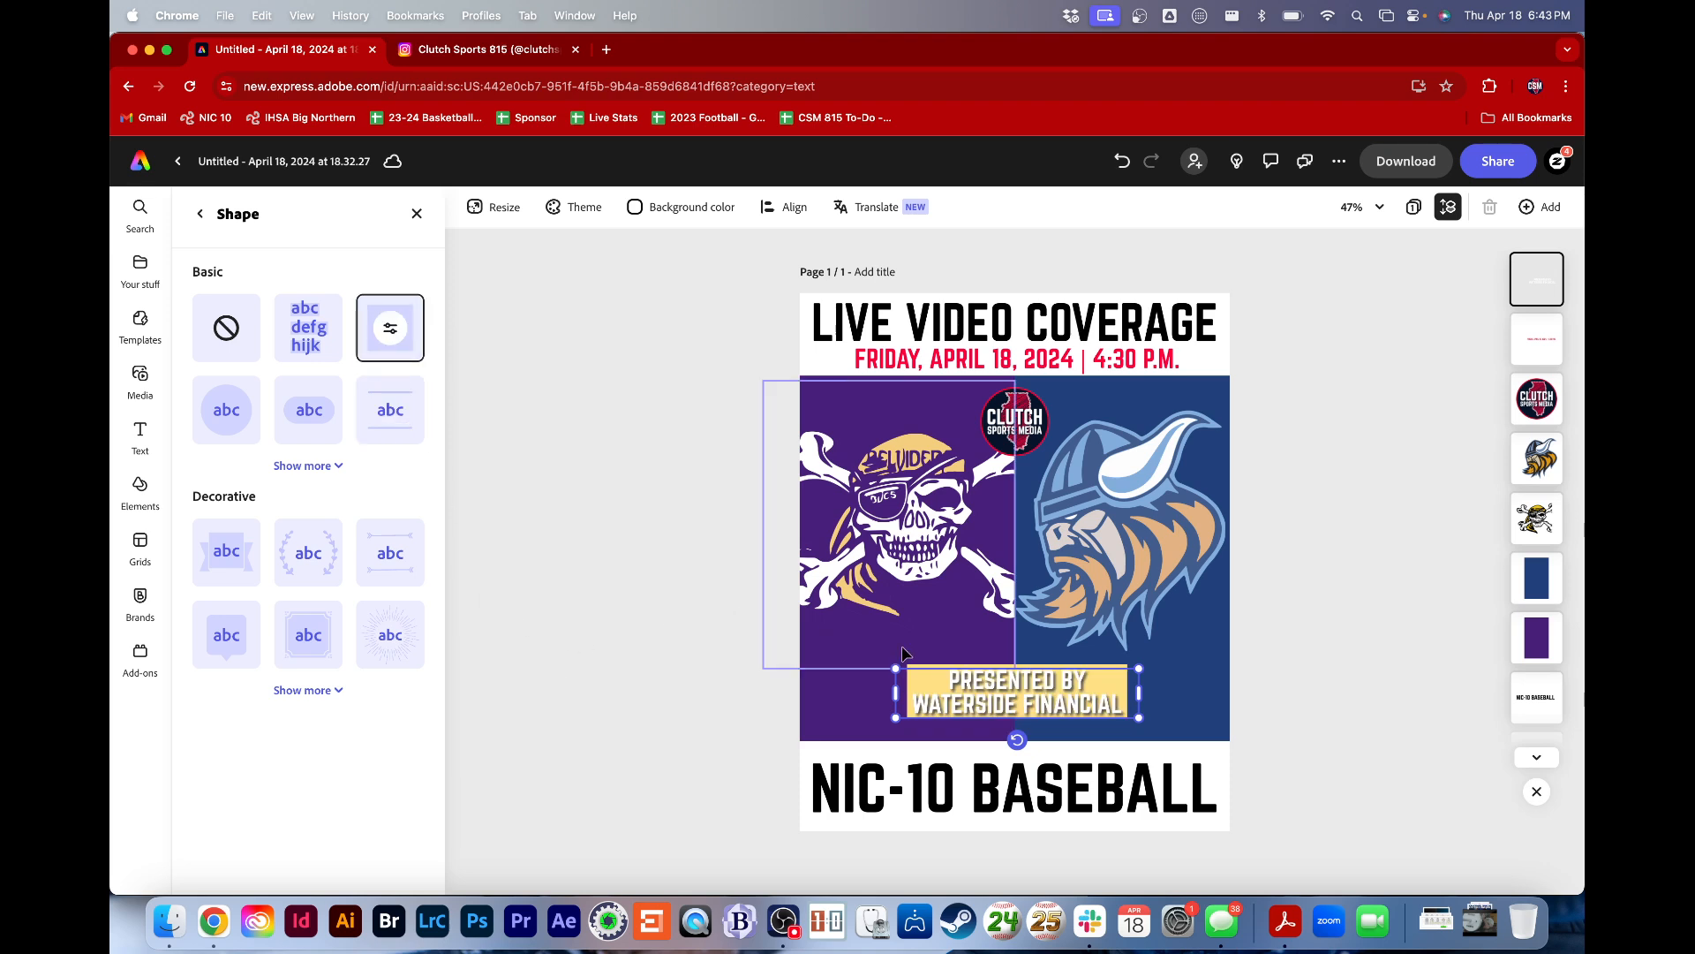
left_click_drag(1021, 694, 1024, 709)
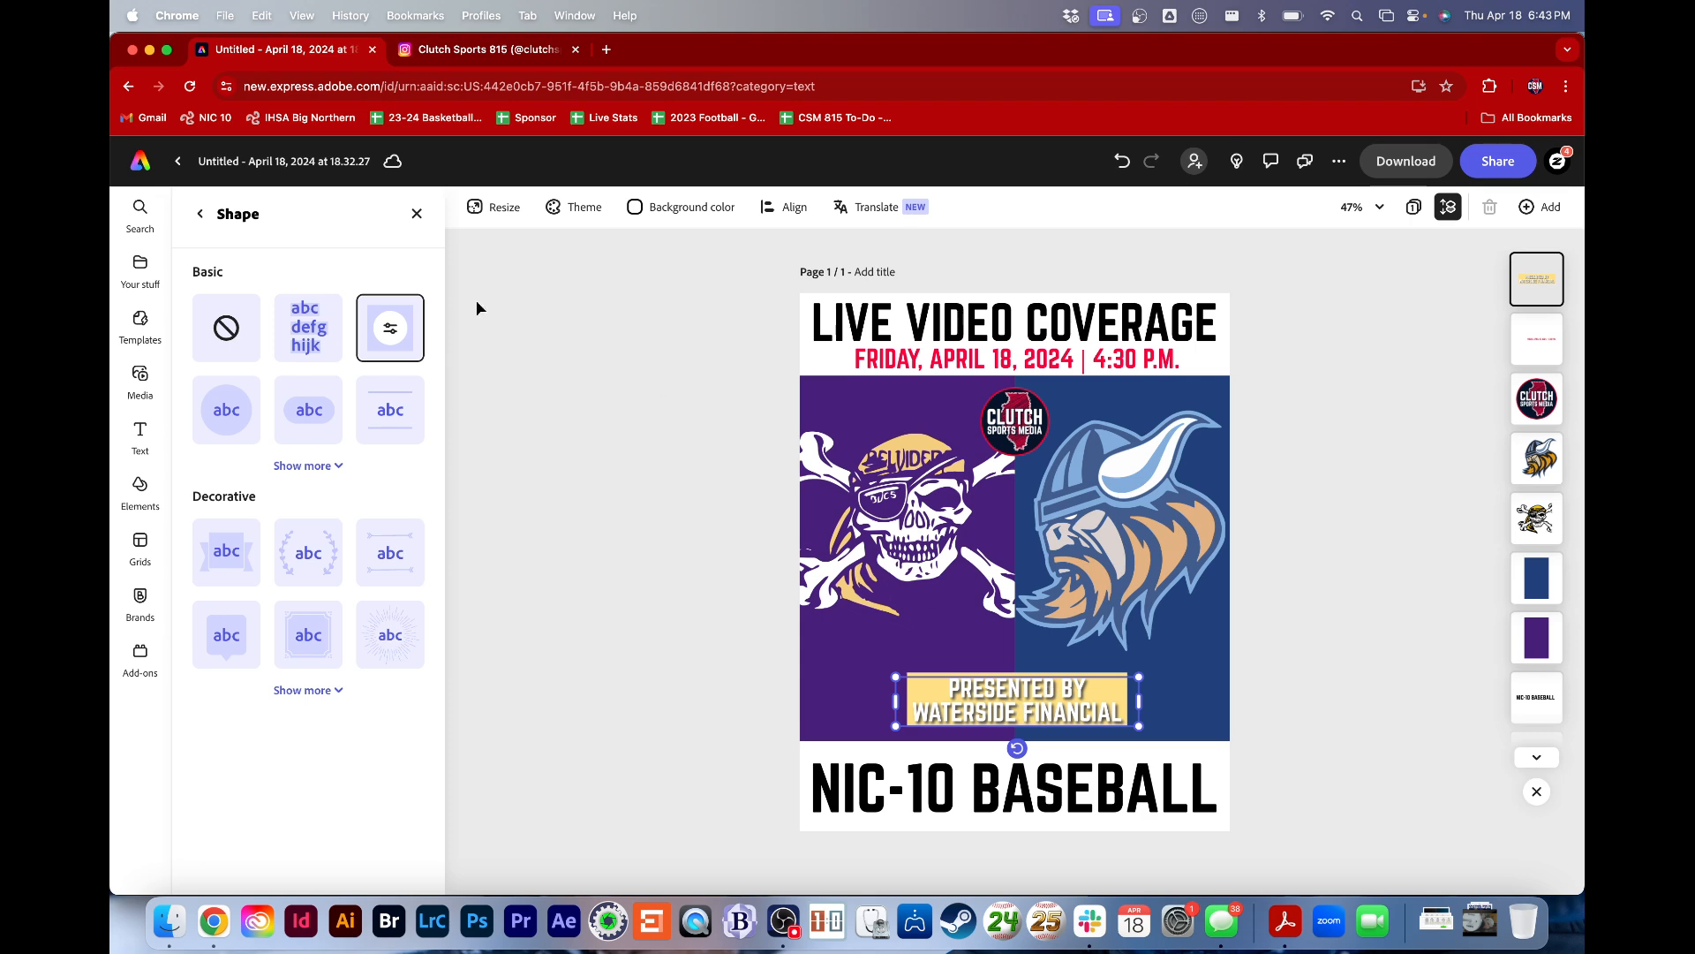
Shift the hue of the sponsor text's background shape fill from yellow to light orange, #FFBF84
left_click(196, 212)
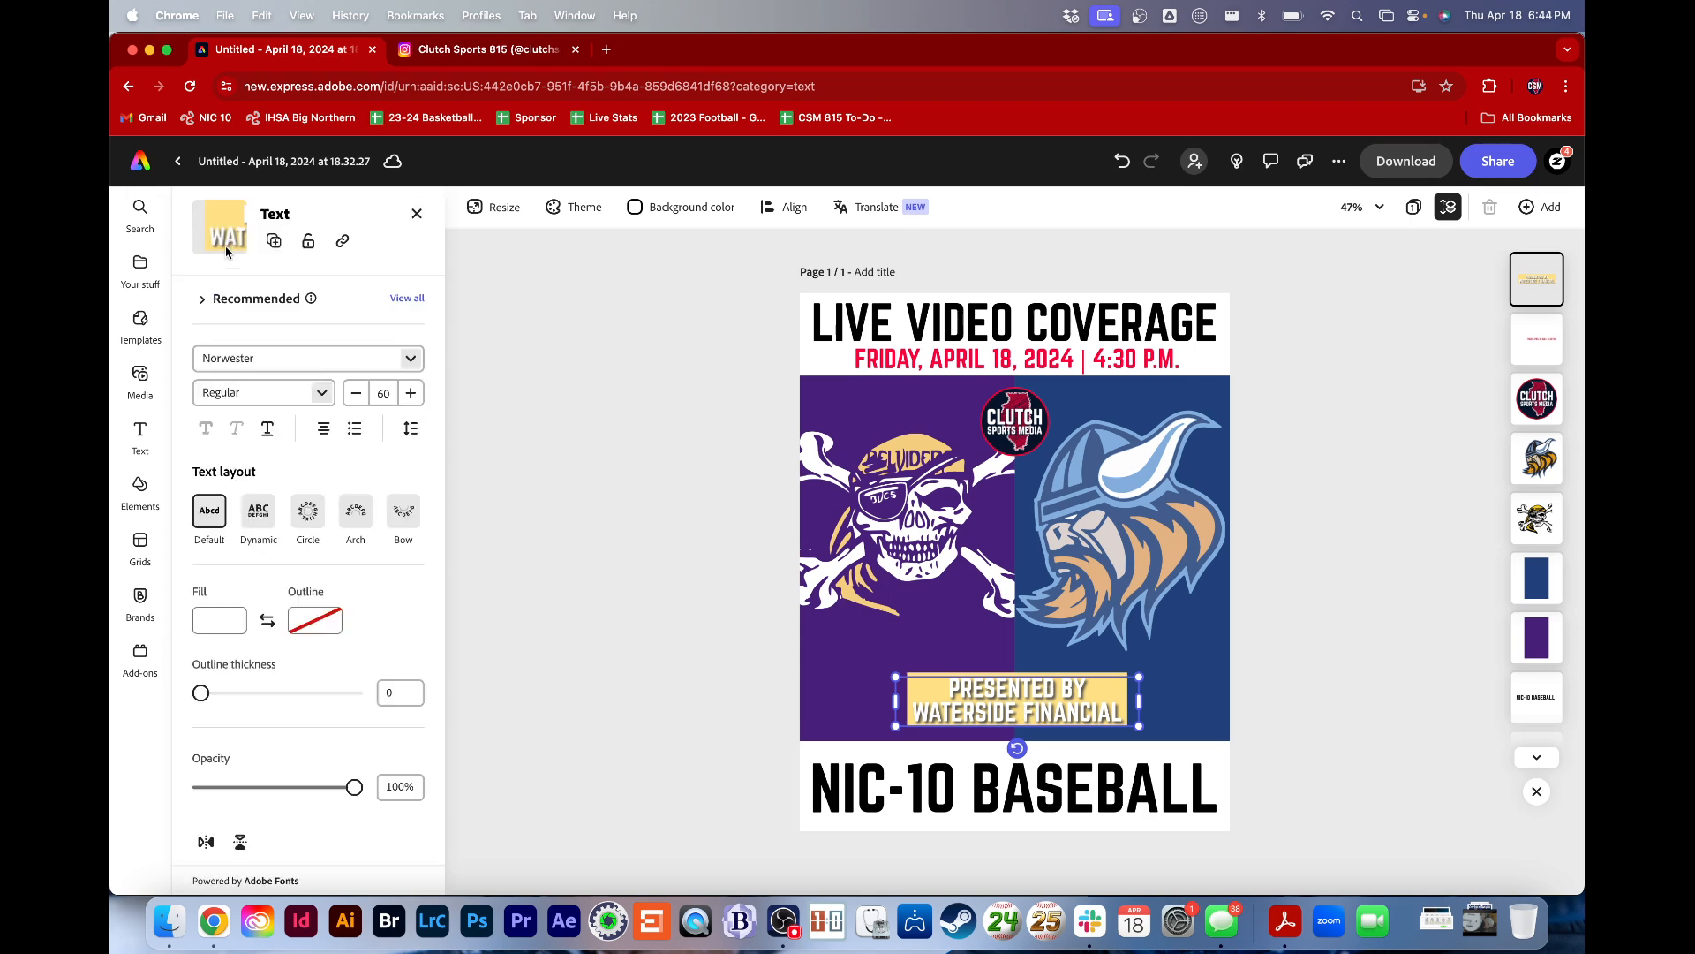
scroll(353, 697, "down", 5)
left_click(389, 782)
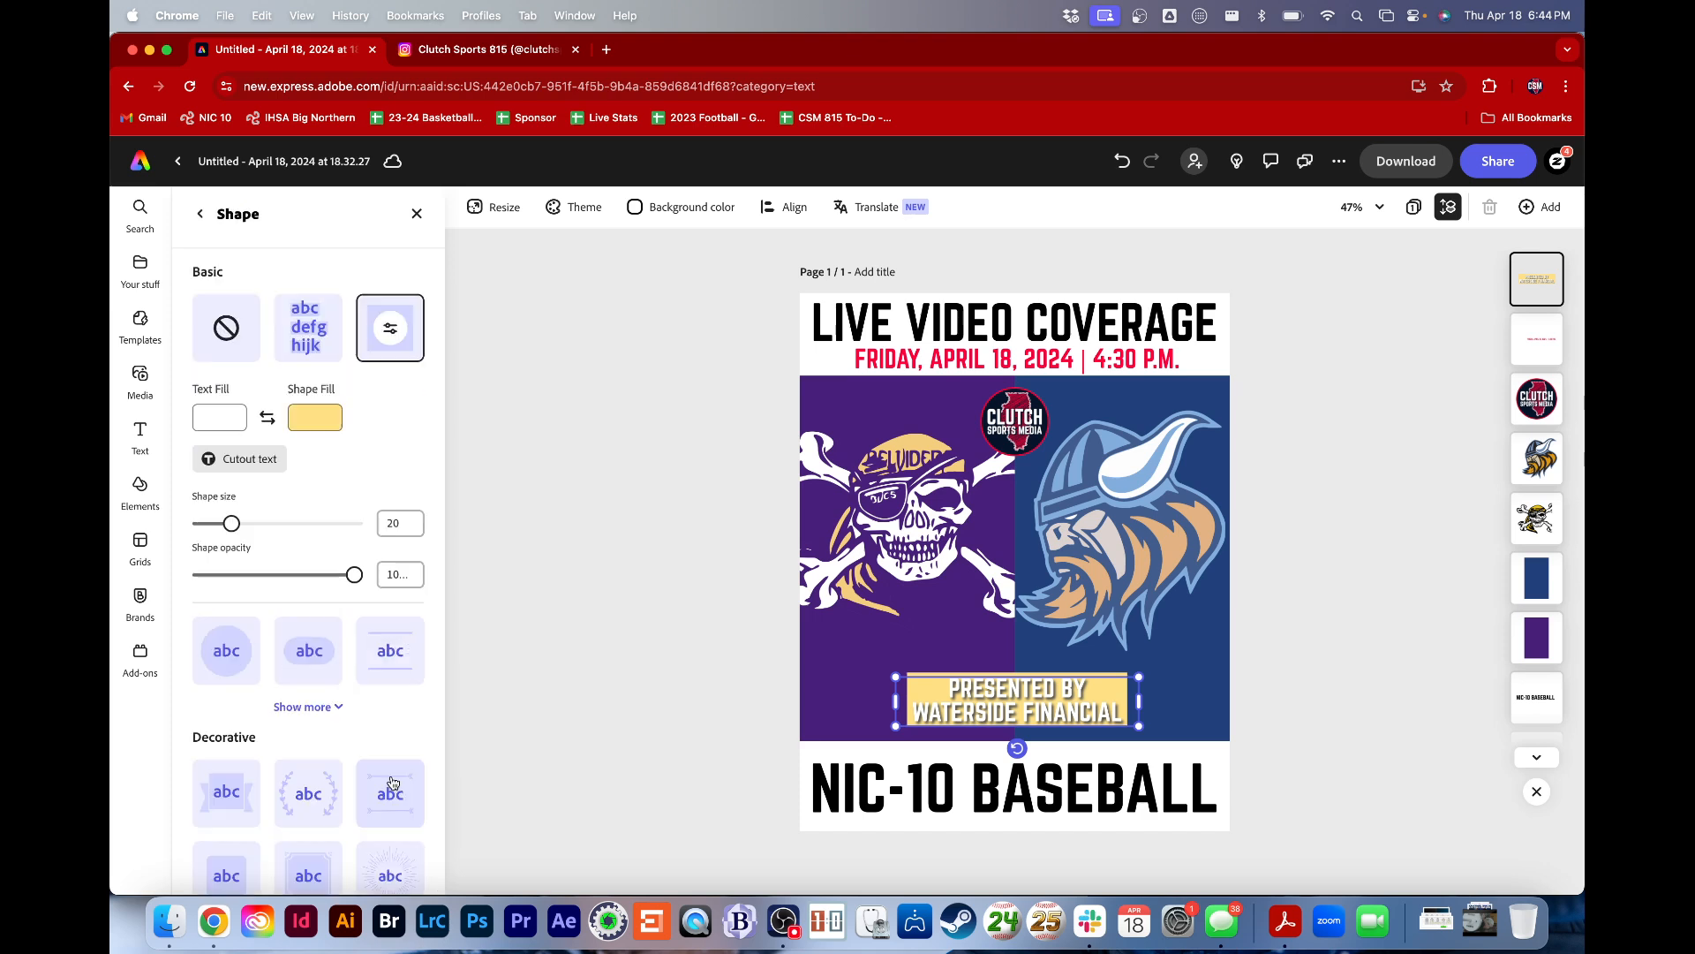
left_click(323, 422)
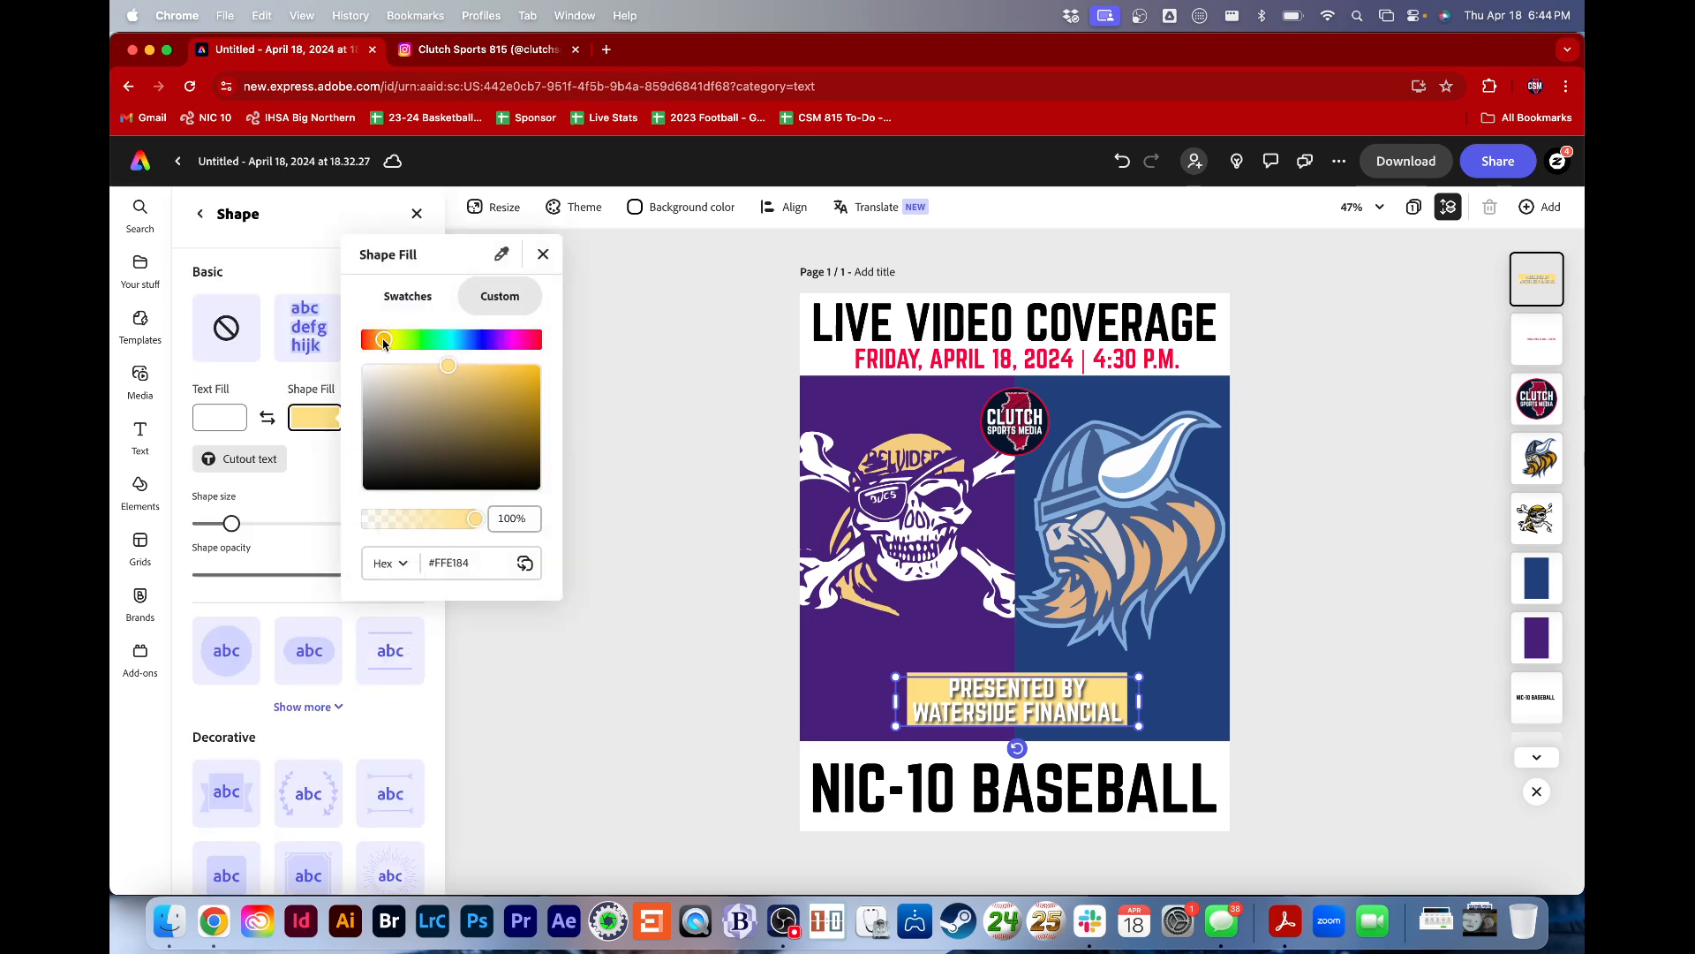
left_click_drag(384, 344, 375, 342)
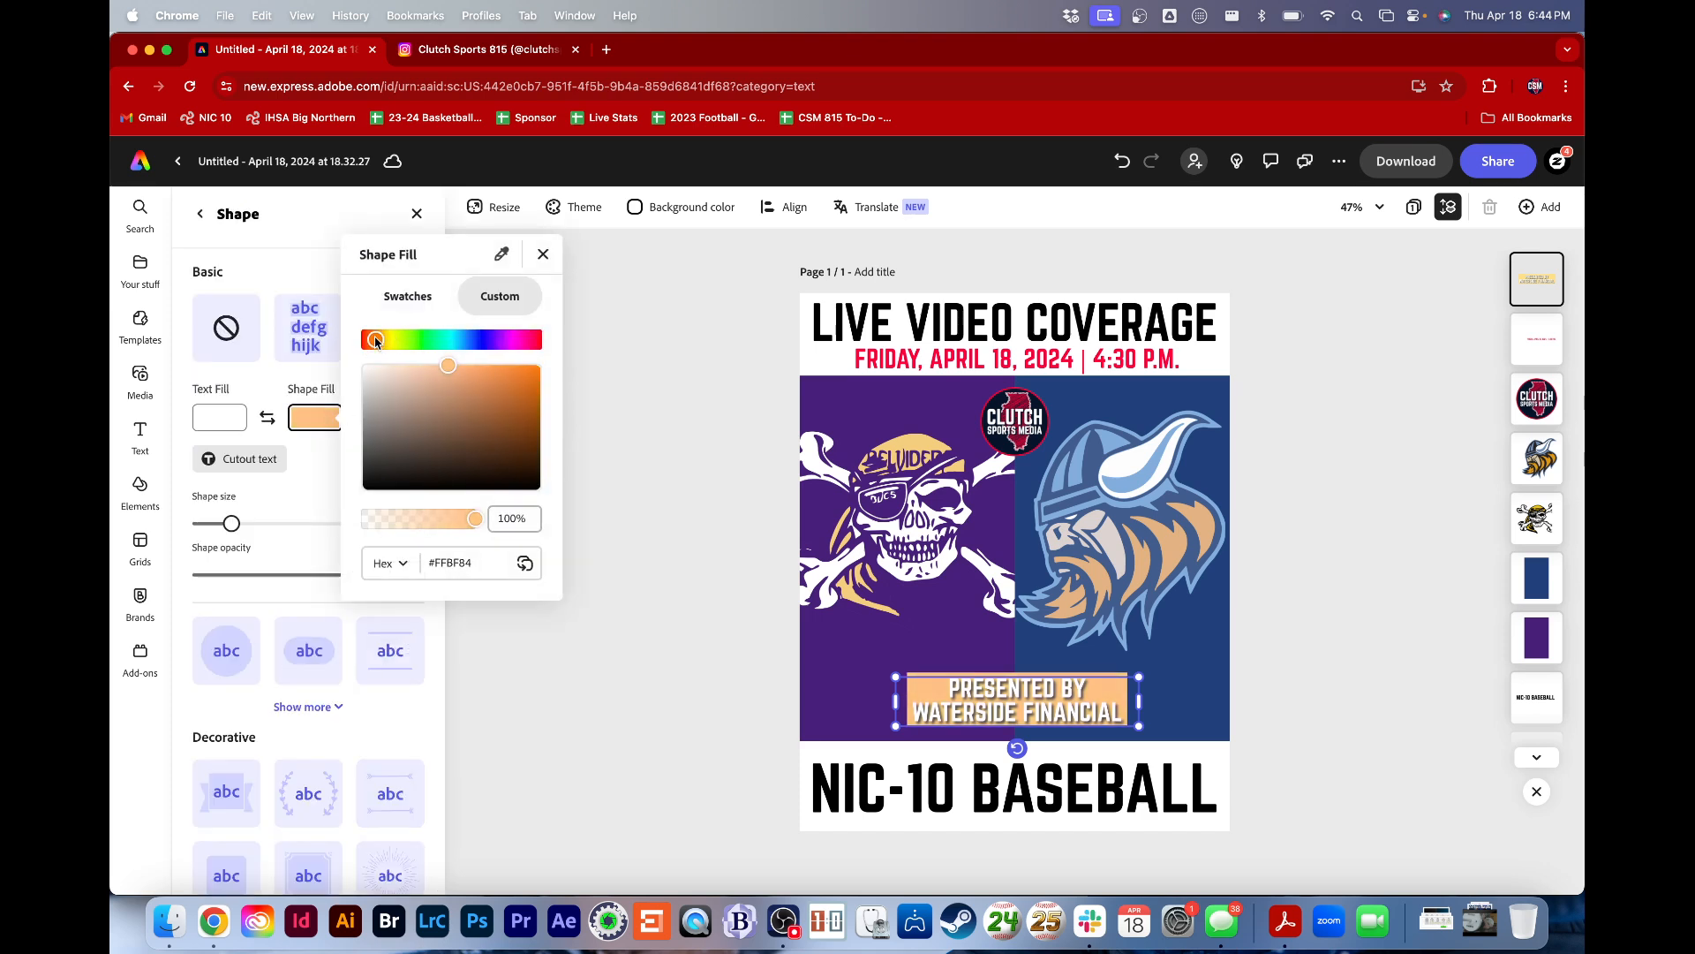
left_click(588, 437)
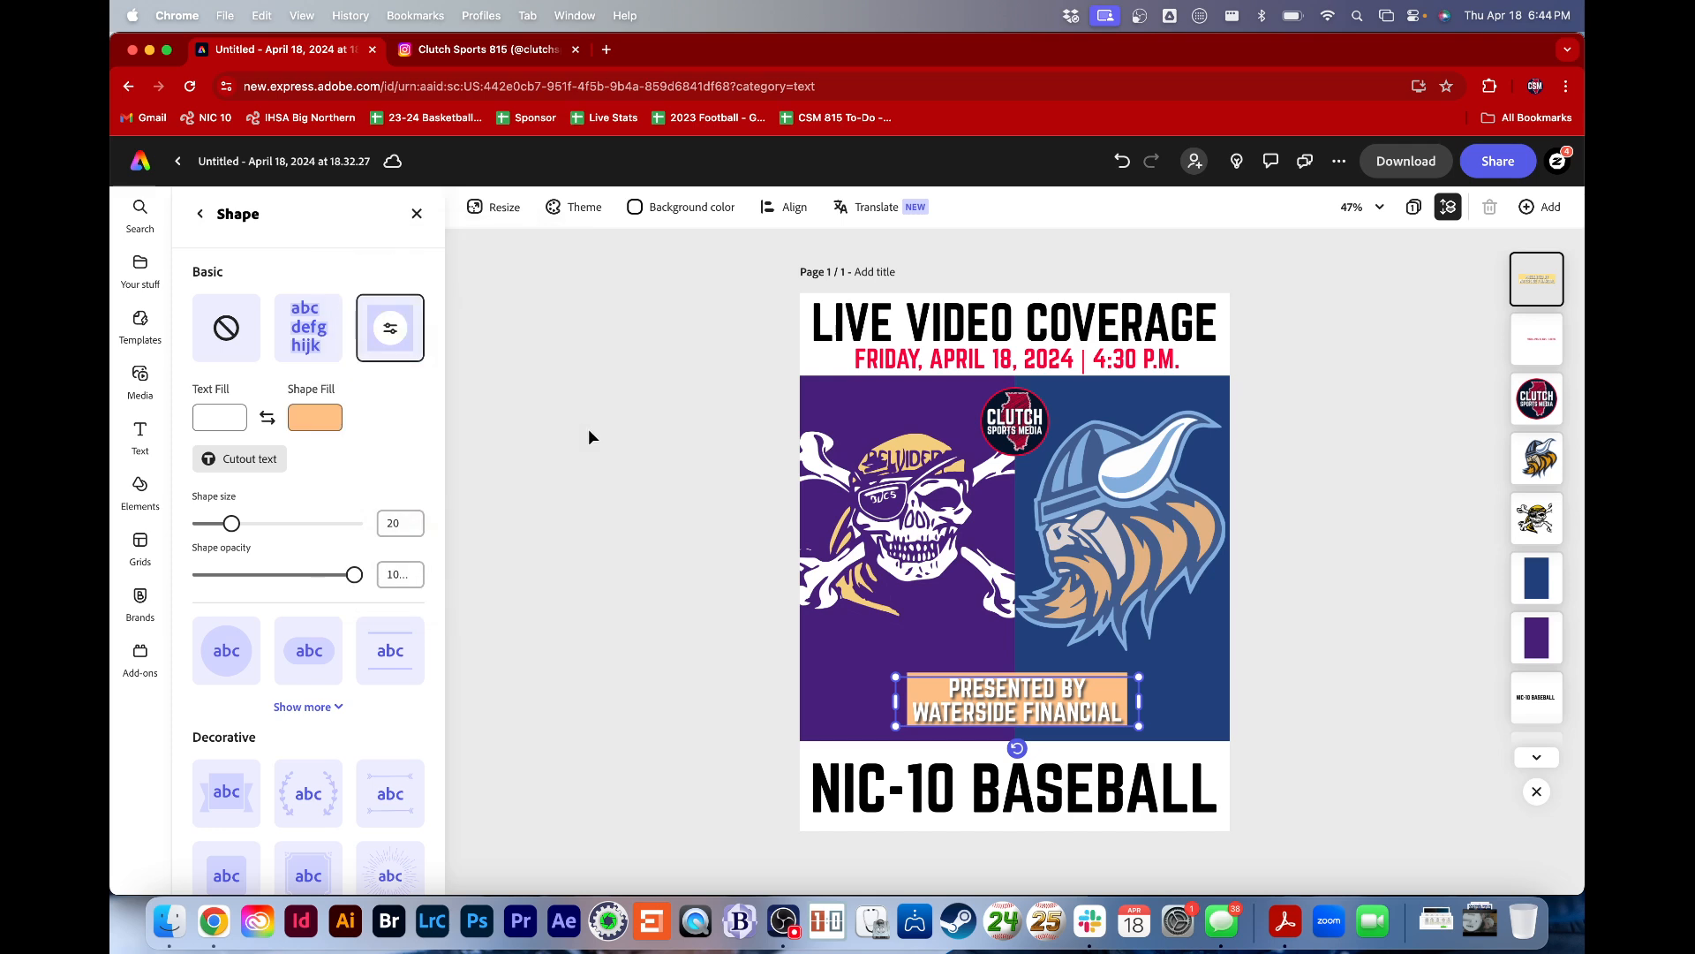
left_click(620, 520)
Set the sponsor text's background shape fill to the fully saturated orange #FF7A00
left_click(982, 680)
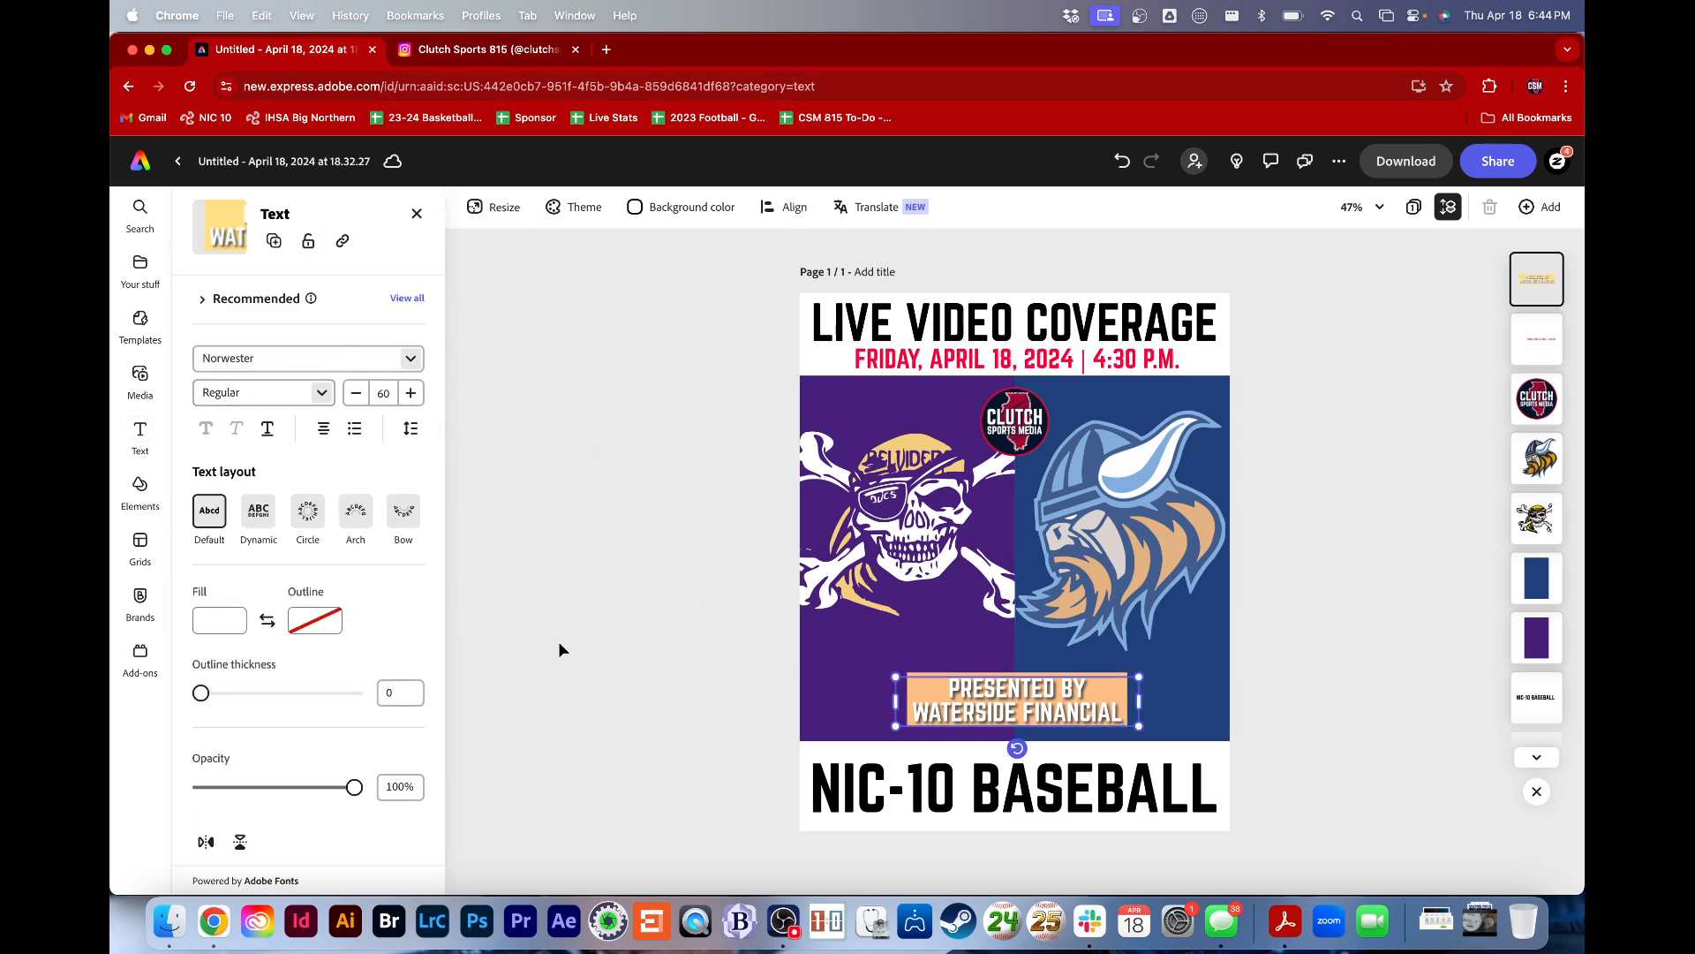
scroll(320, 781, "down", 5)
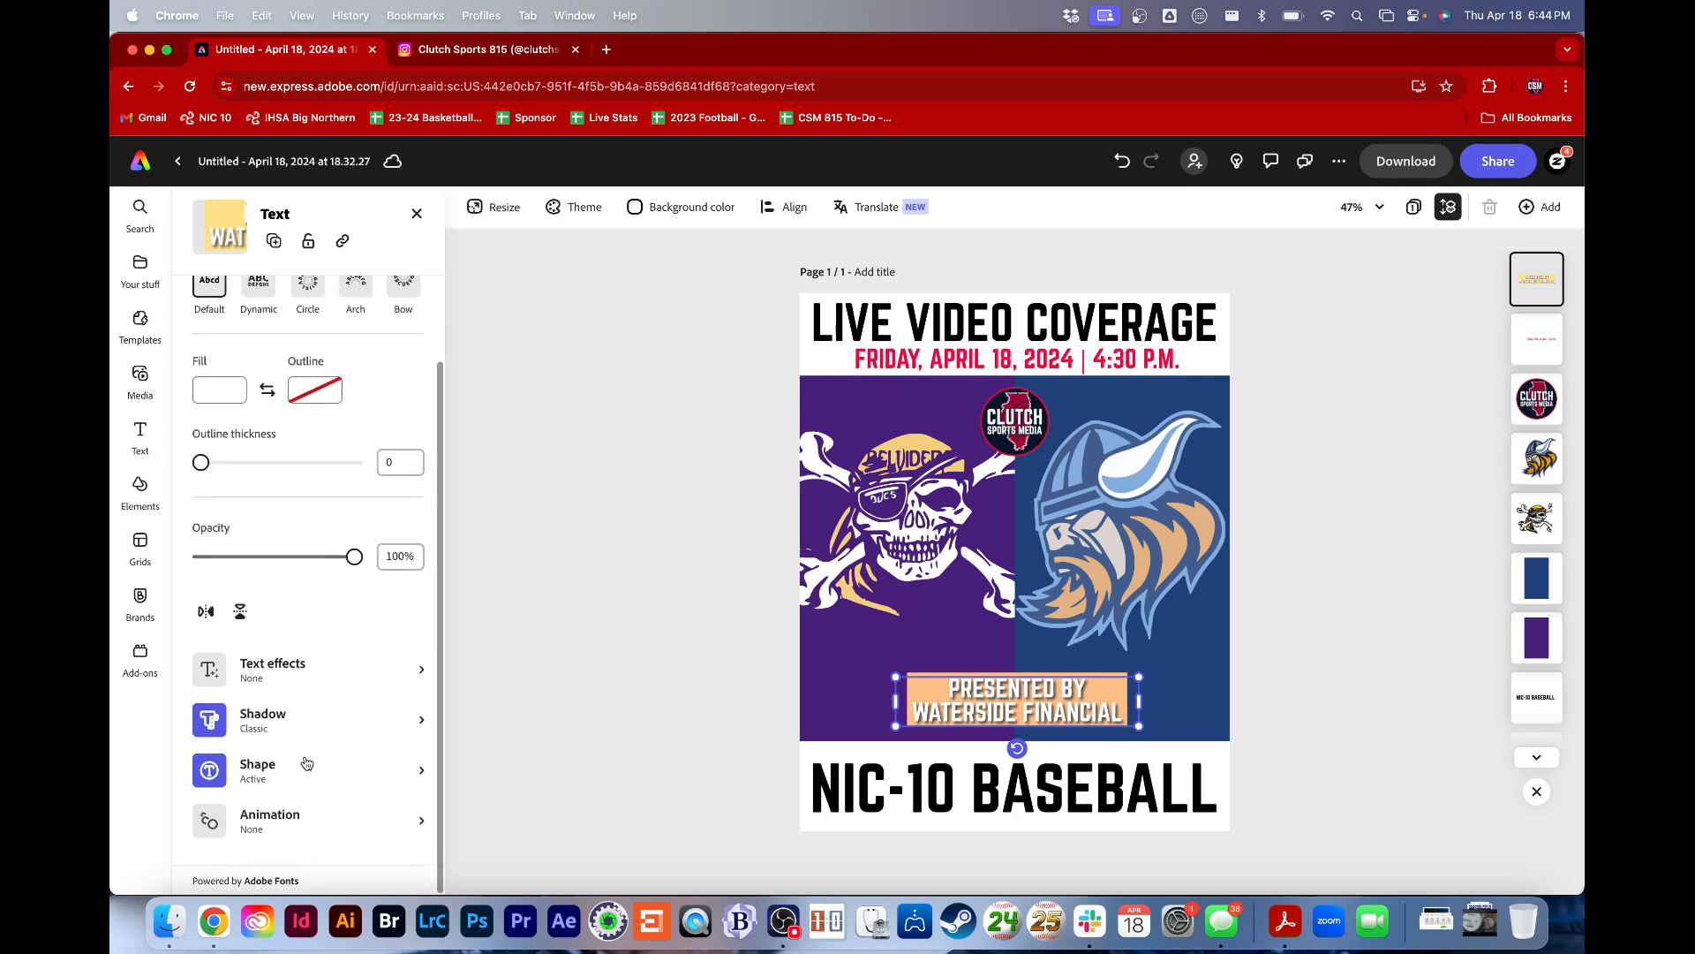
left_click(306, 763)
left_click(322, 412)
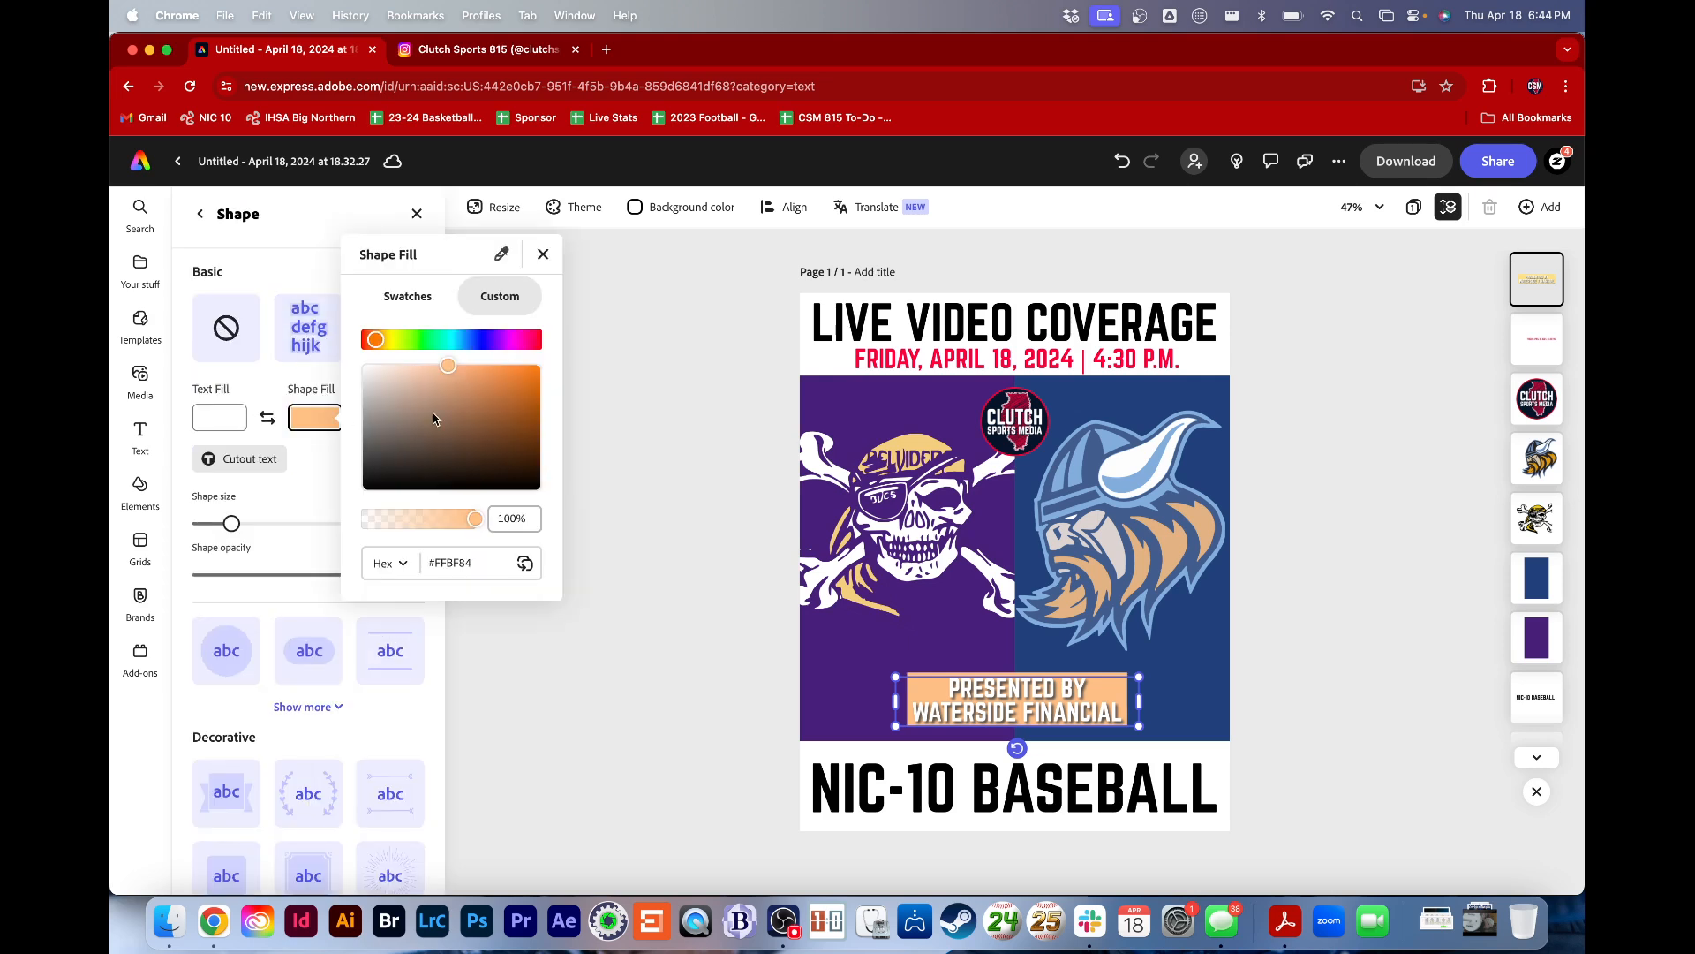
left_click_drag(433, 418, 570, 342)
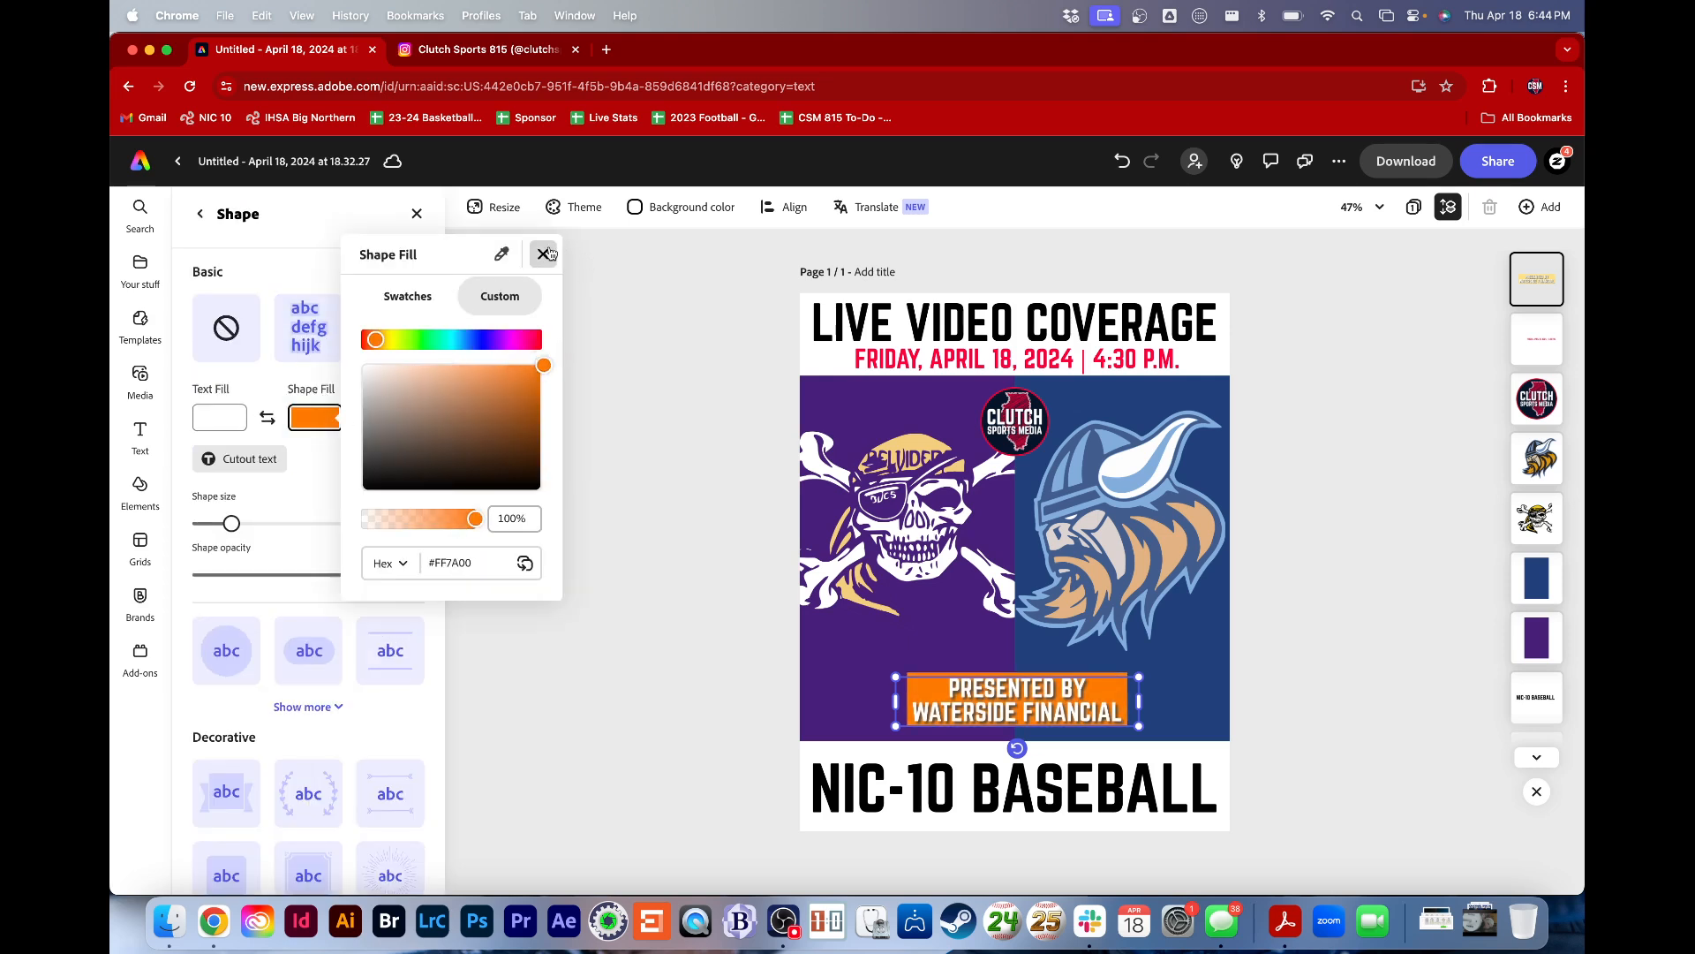
left_click(544, 254)
Nudge the sponsor text slightly up and both team logos slightly down to balance the spacing
left_click(1057, 695)
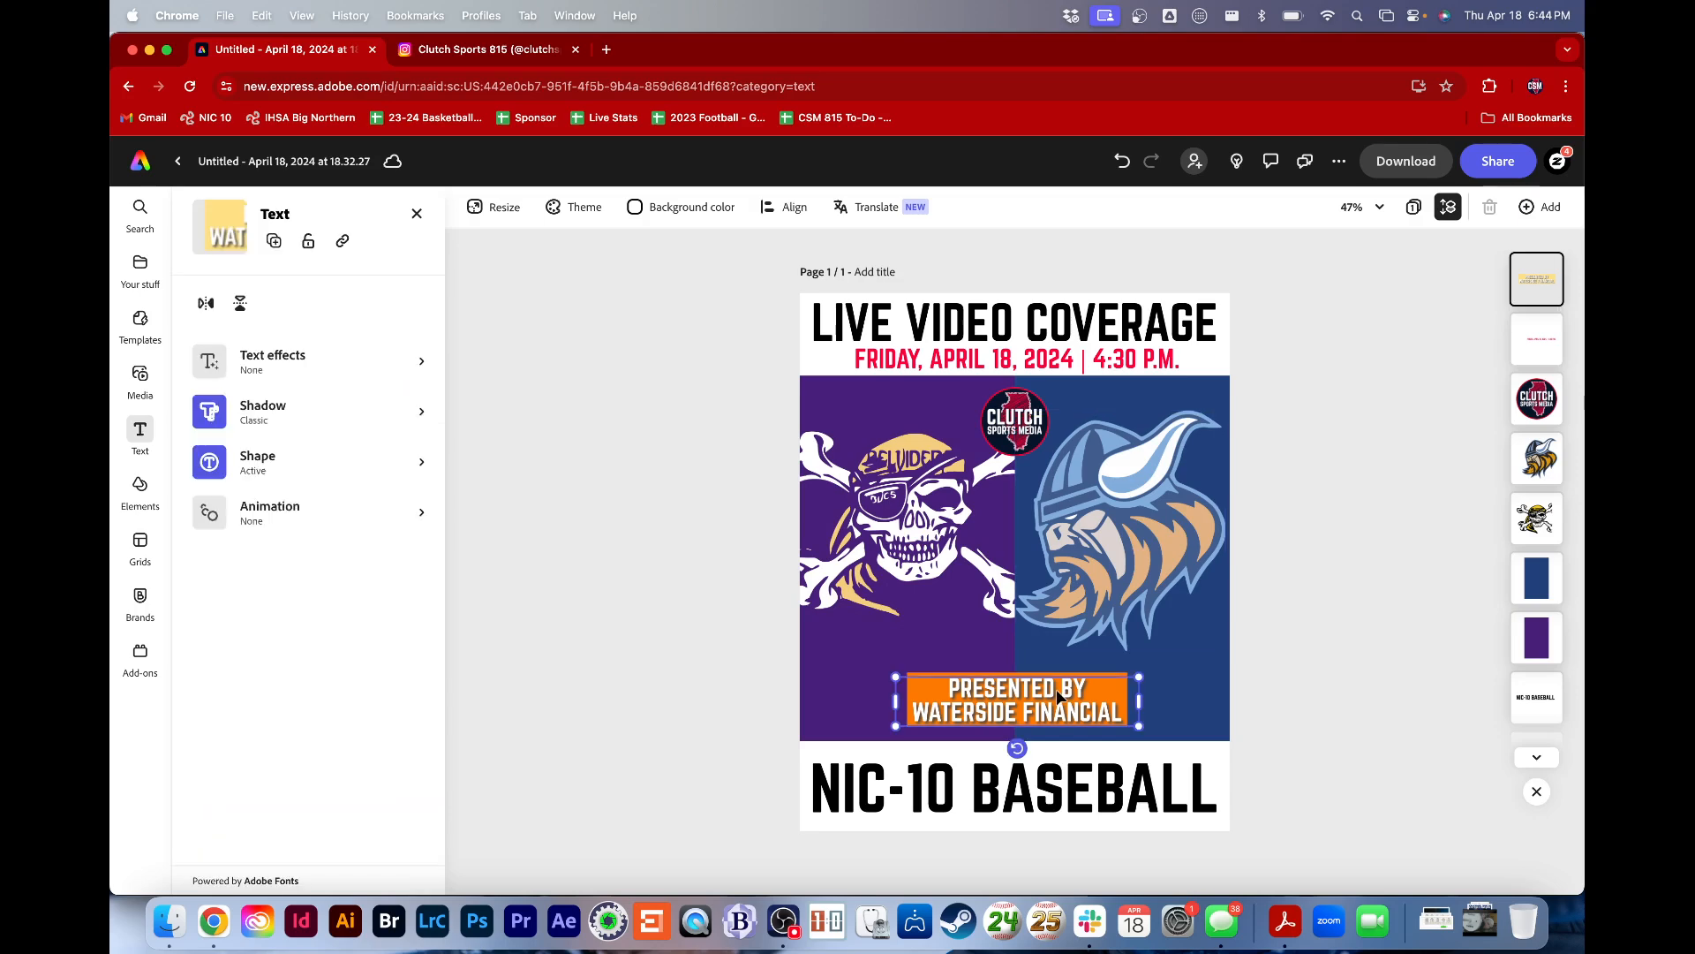
left_click_drag(1056, 688, 1056, 680)
left_click(1353, 633)
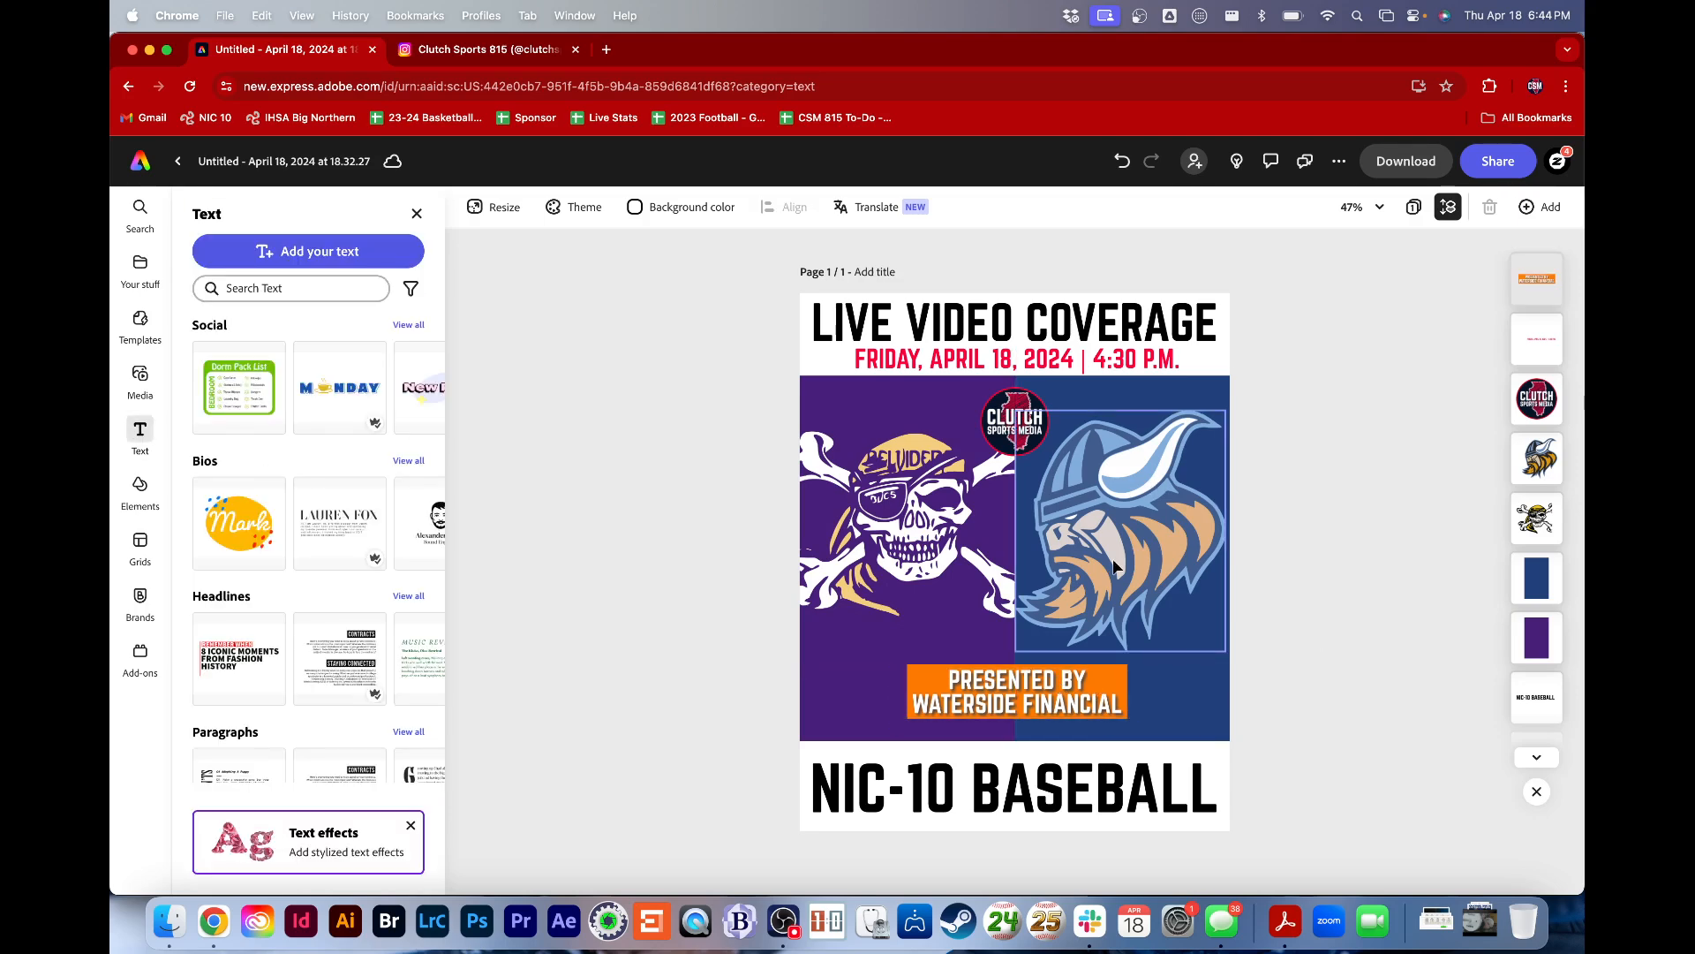
left_click_drag(1158, 558, 1160, 562)
left_click_drag(940, 521, 940, 532)
left_click(1328, 506)
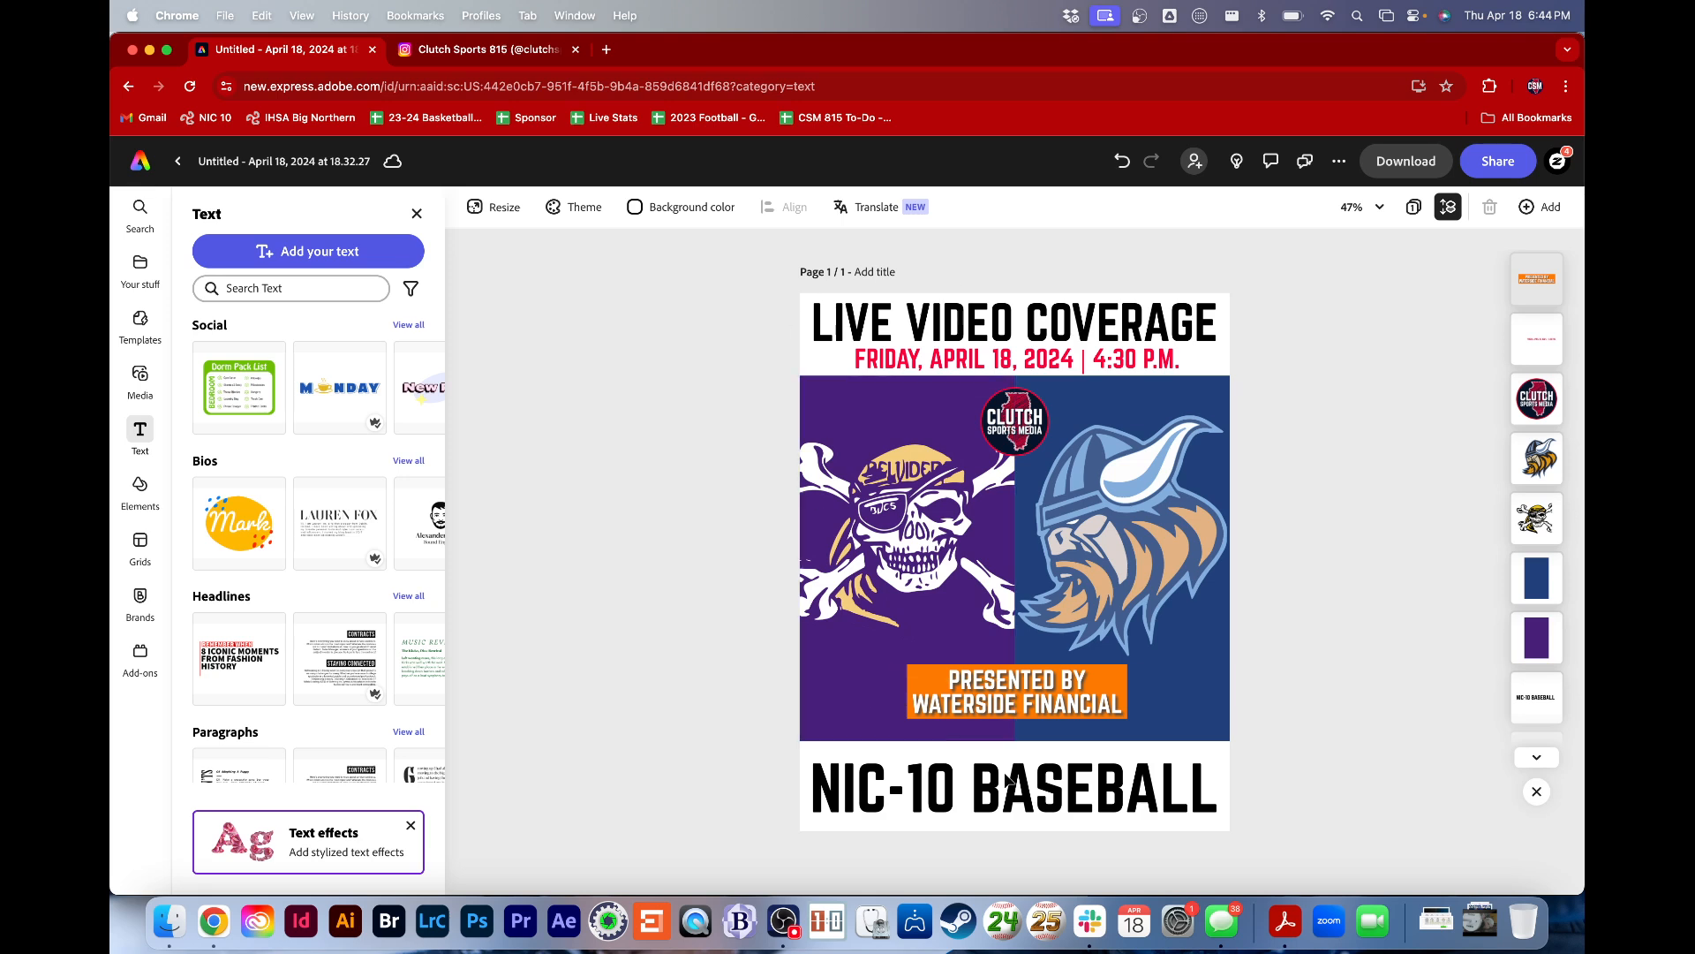
Download the graphic as a JPG named BELVIDERE VS GUILFORD BASEBALL into the Downloads folder and dismiss the completion notice
left_click(1417, 164)
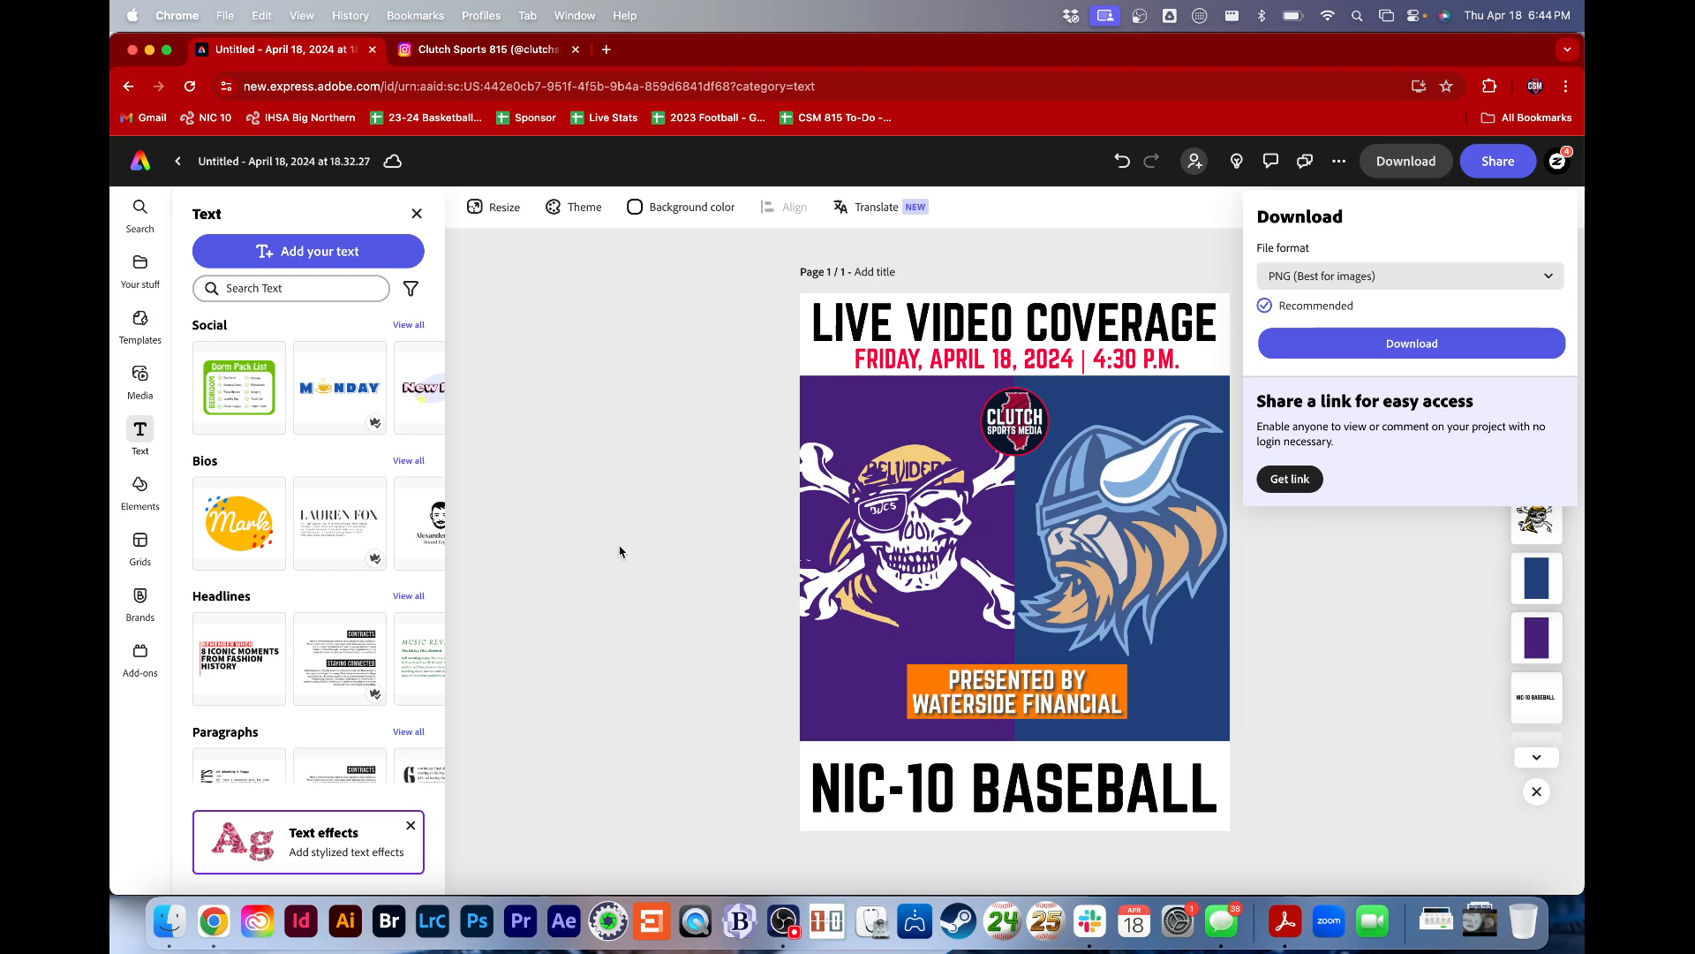
left_click(1337, 277)
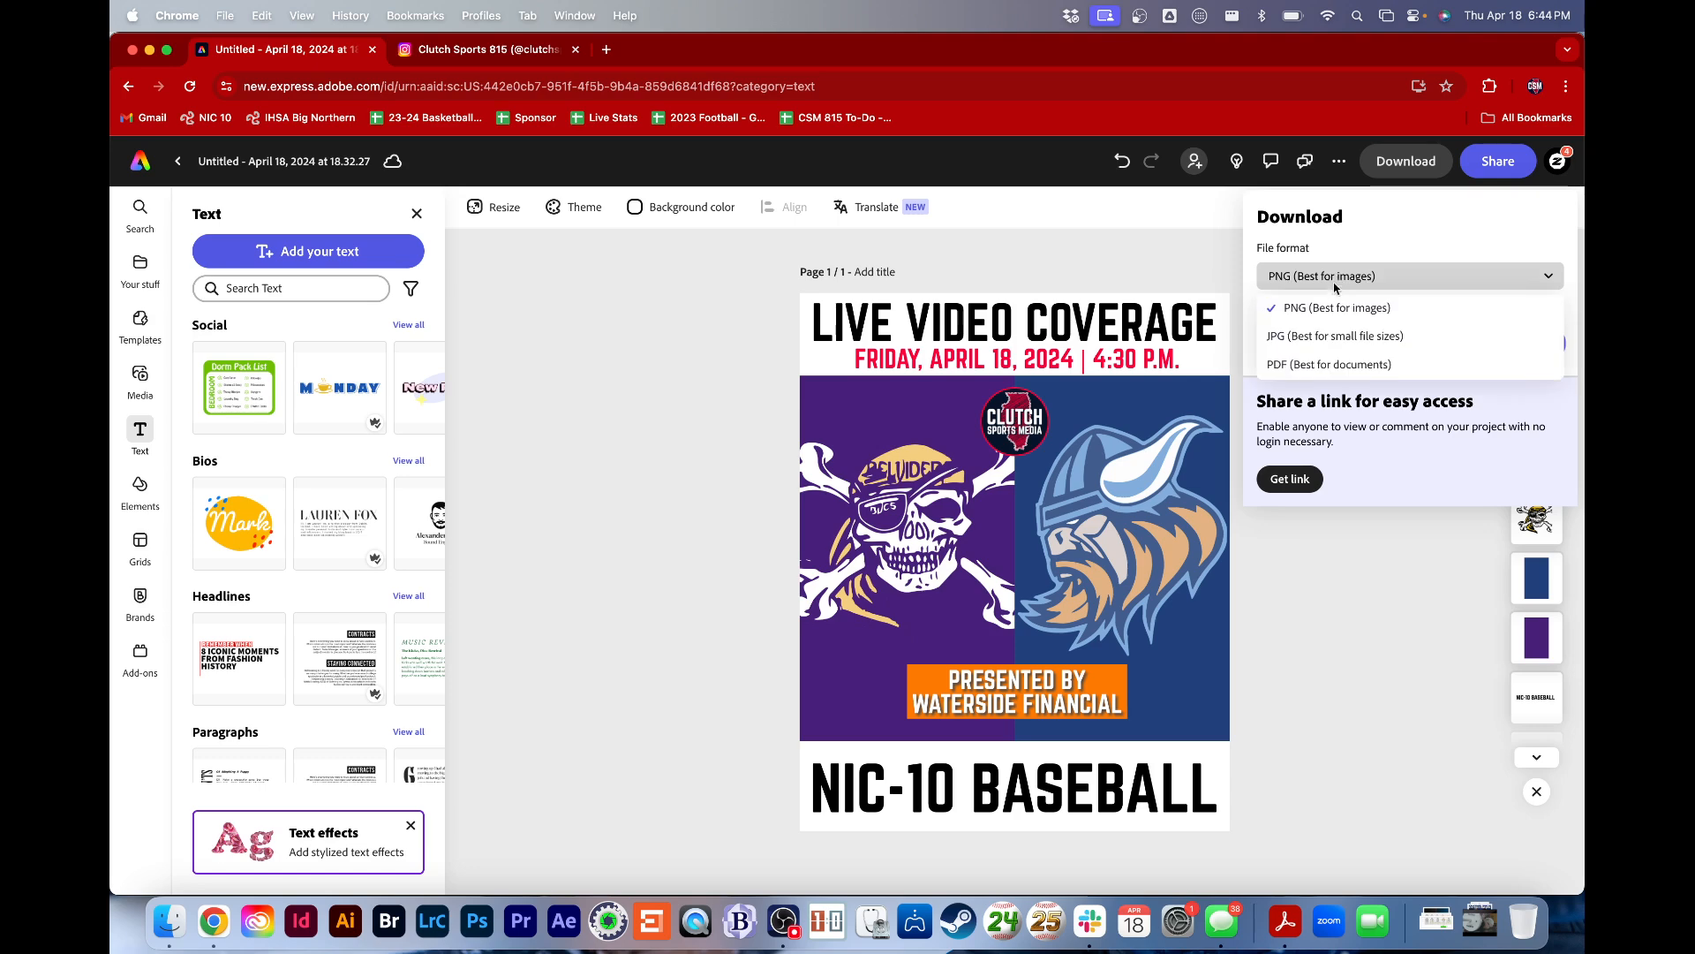
left_click(1327, 339)
left_click(1410, 327)
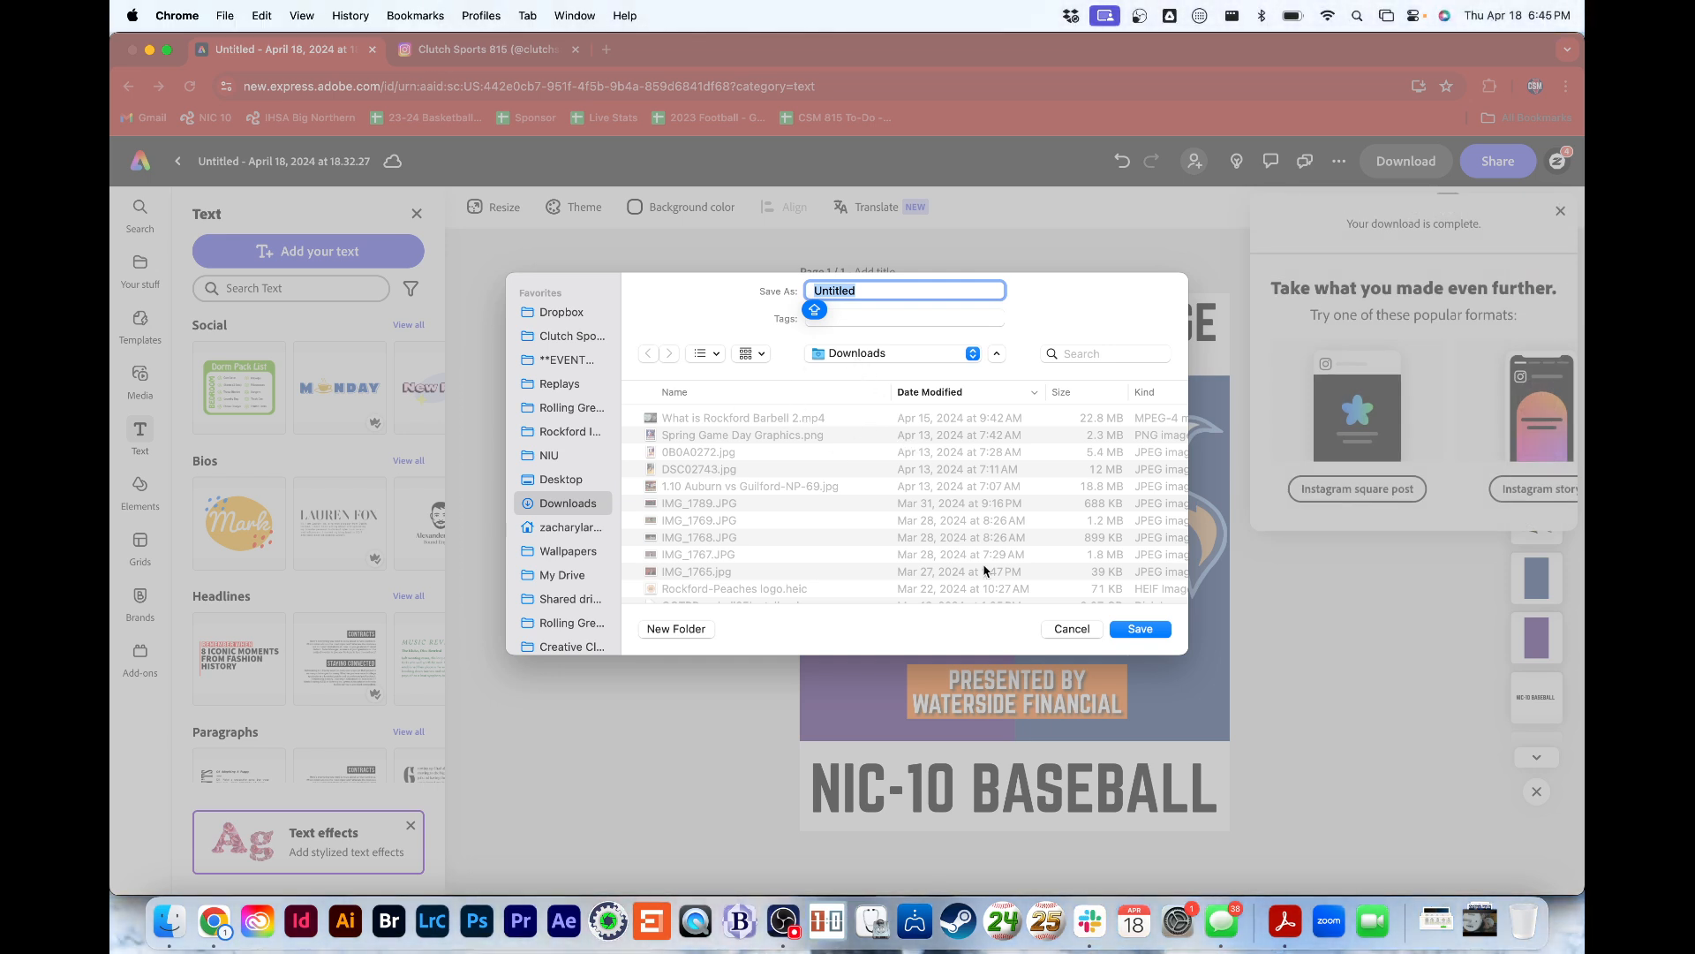
type("BELVIDERE VS ")
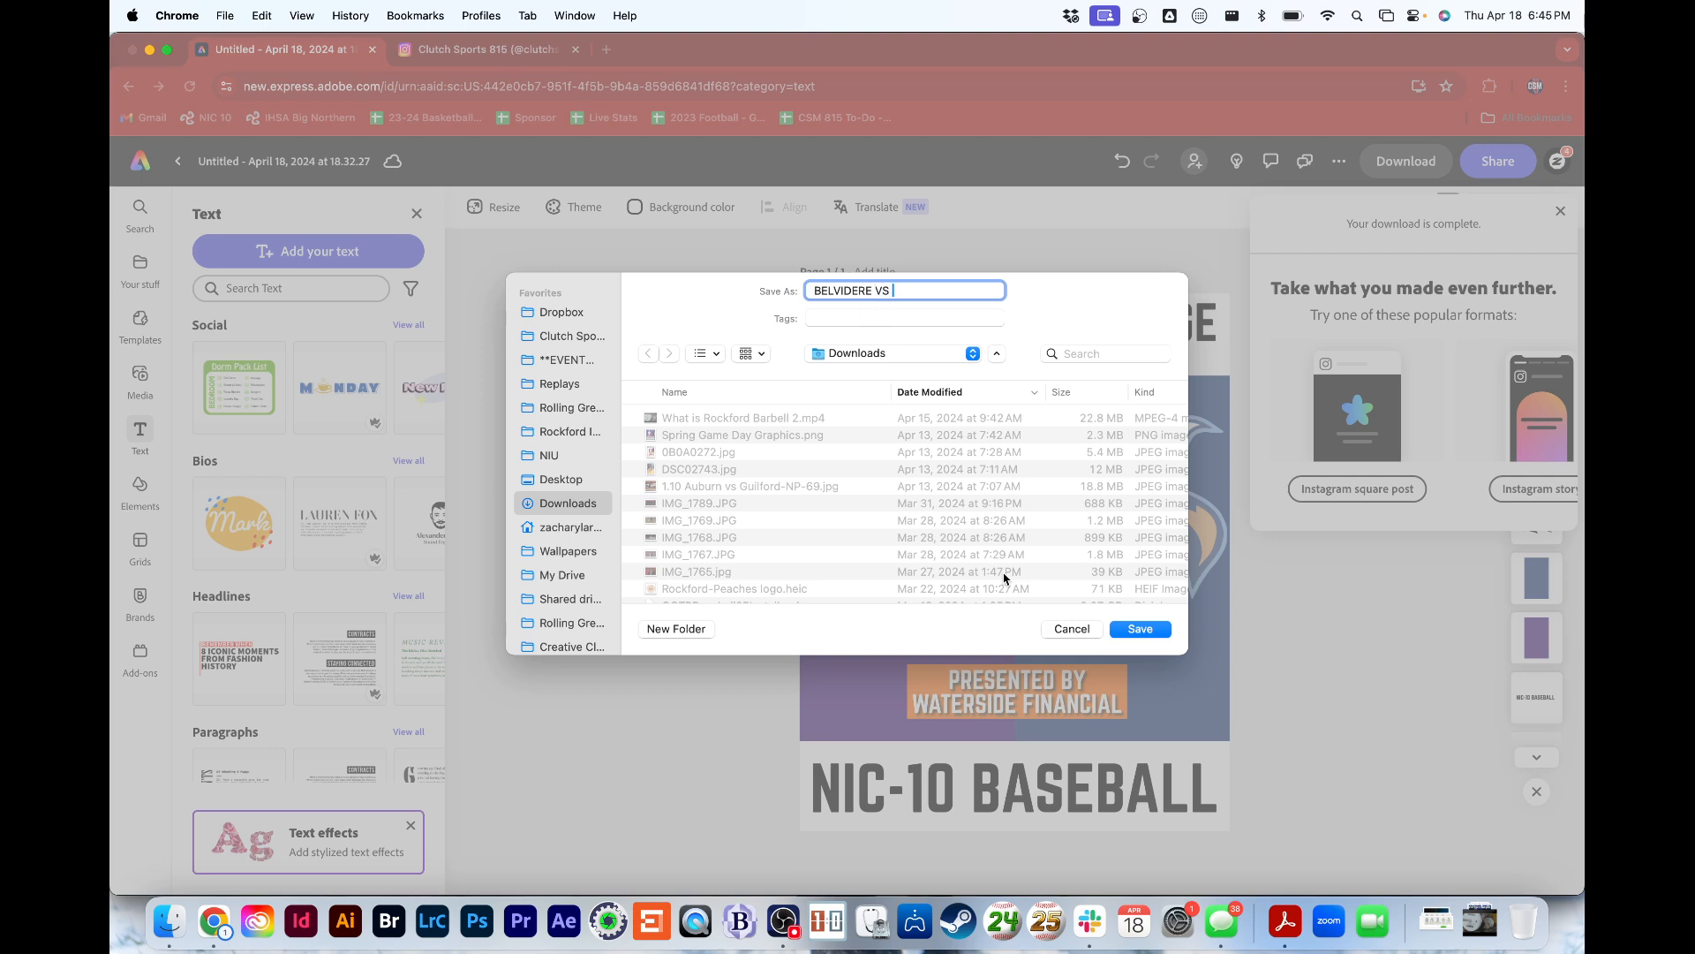
type("GUILFORD BASEBALL")
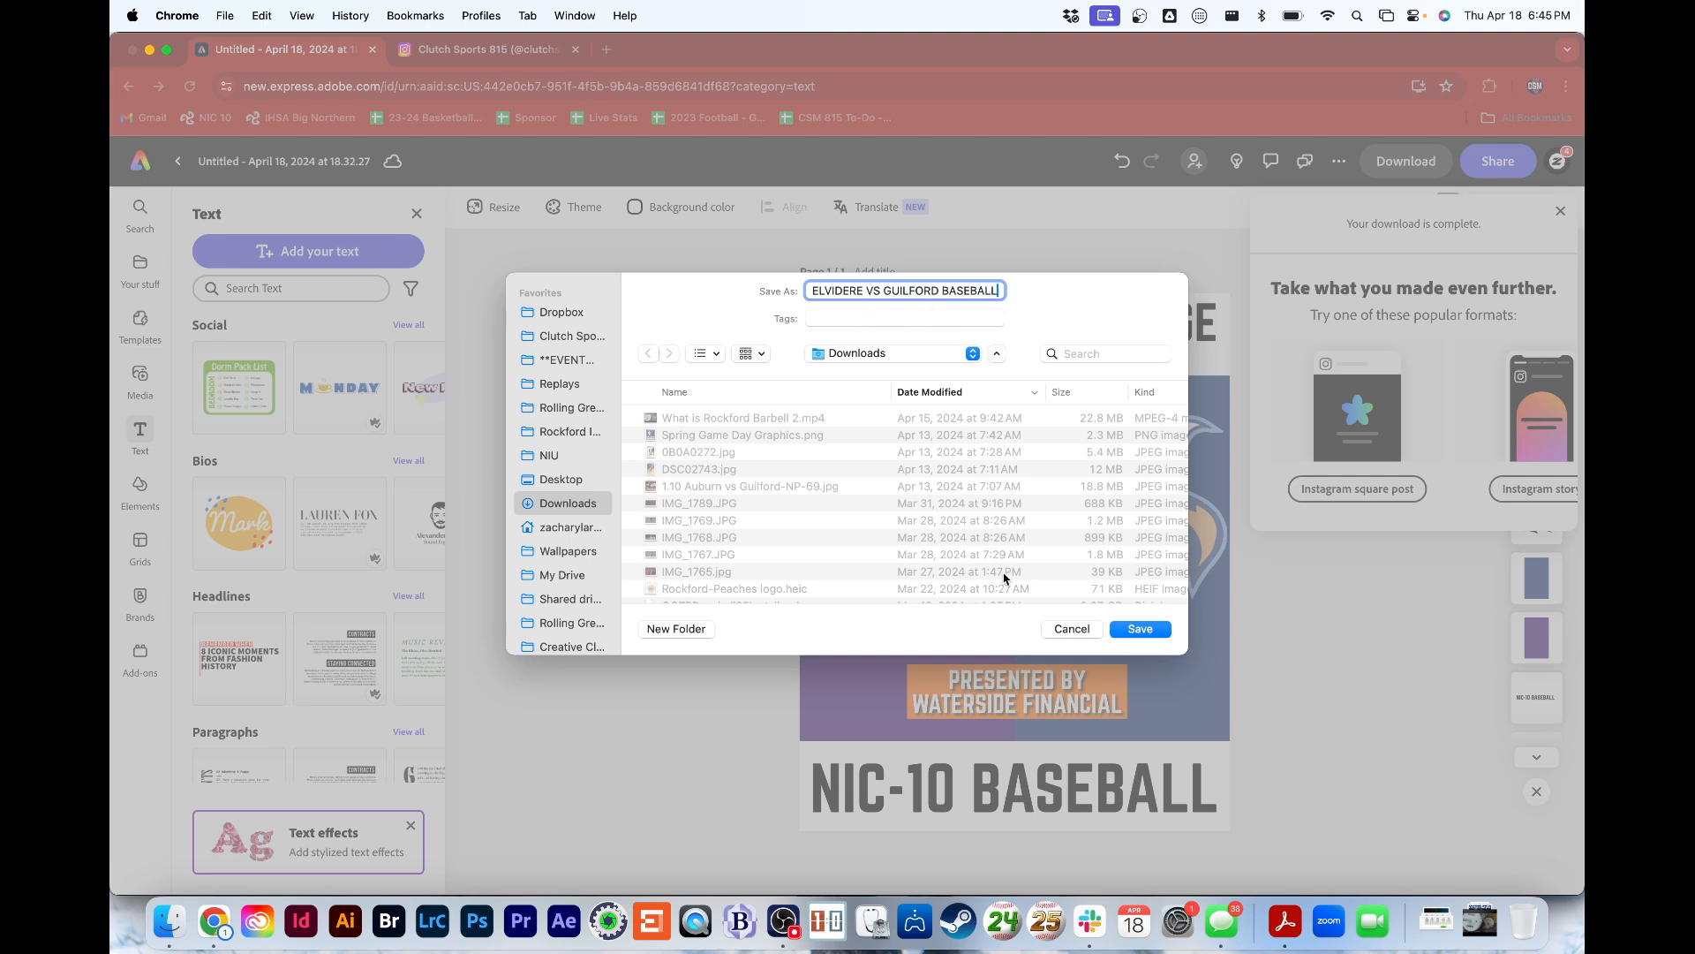
left_click(1139, 628)
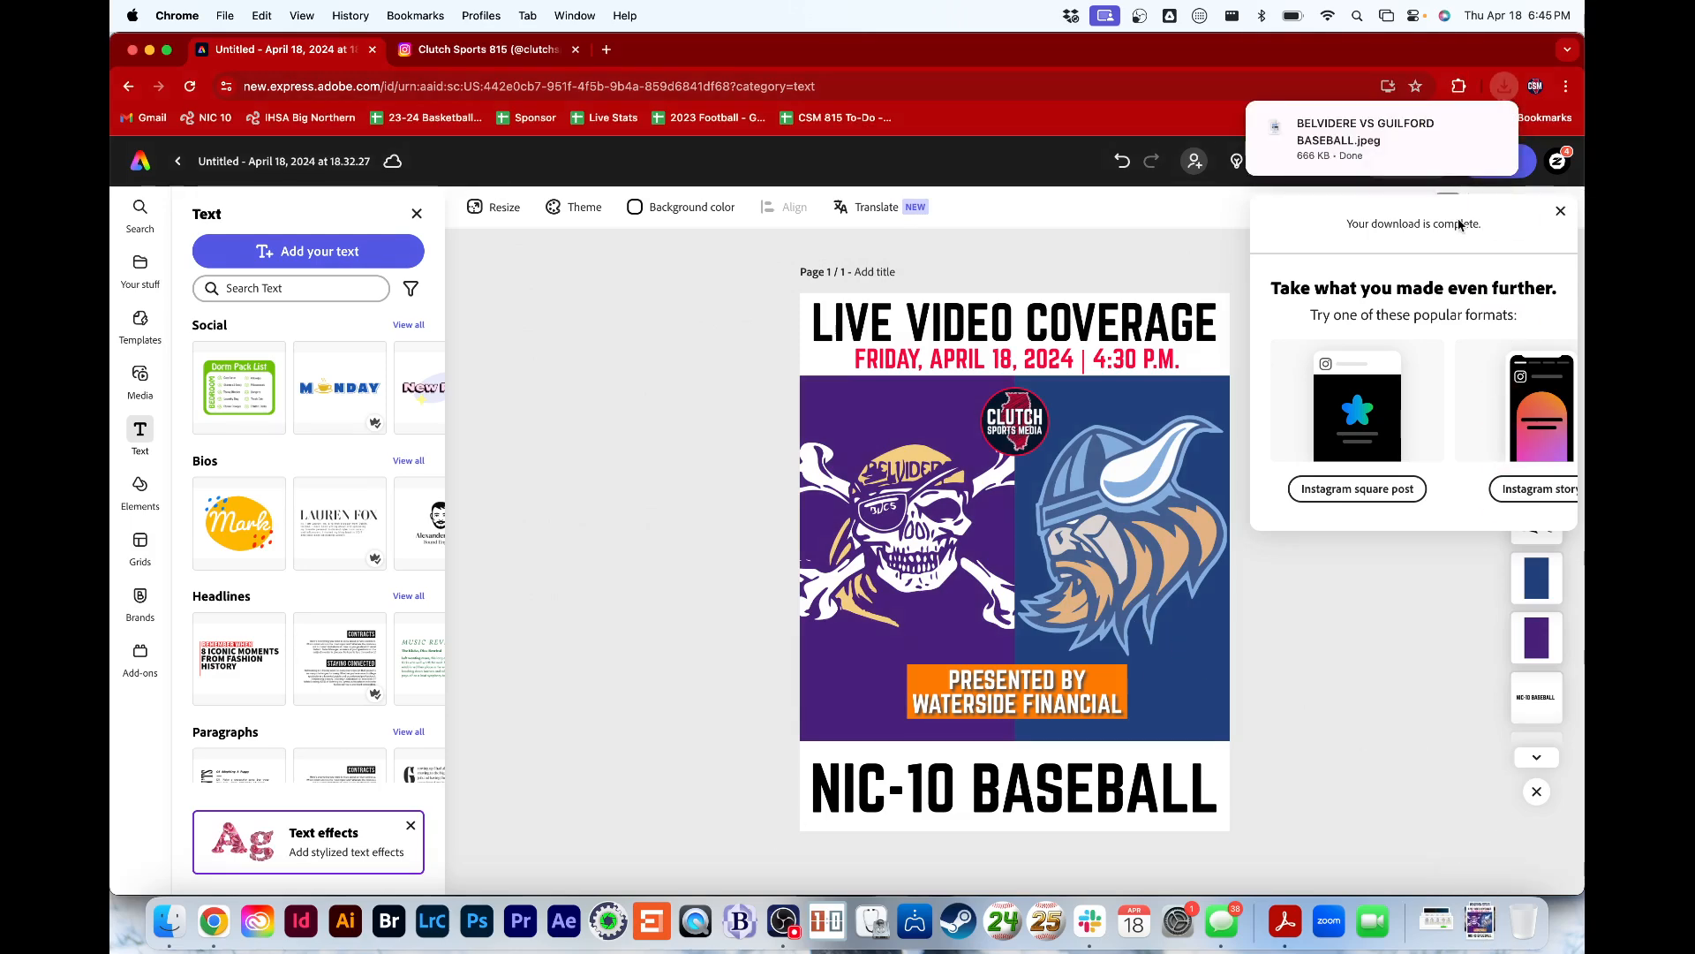
left_click(1561, 210)
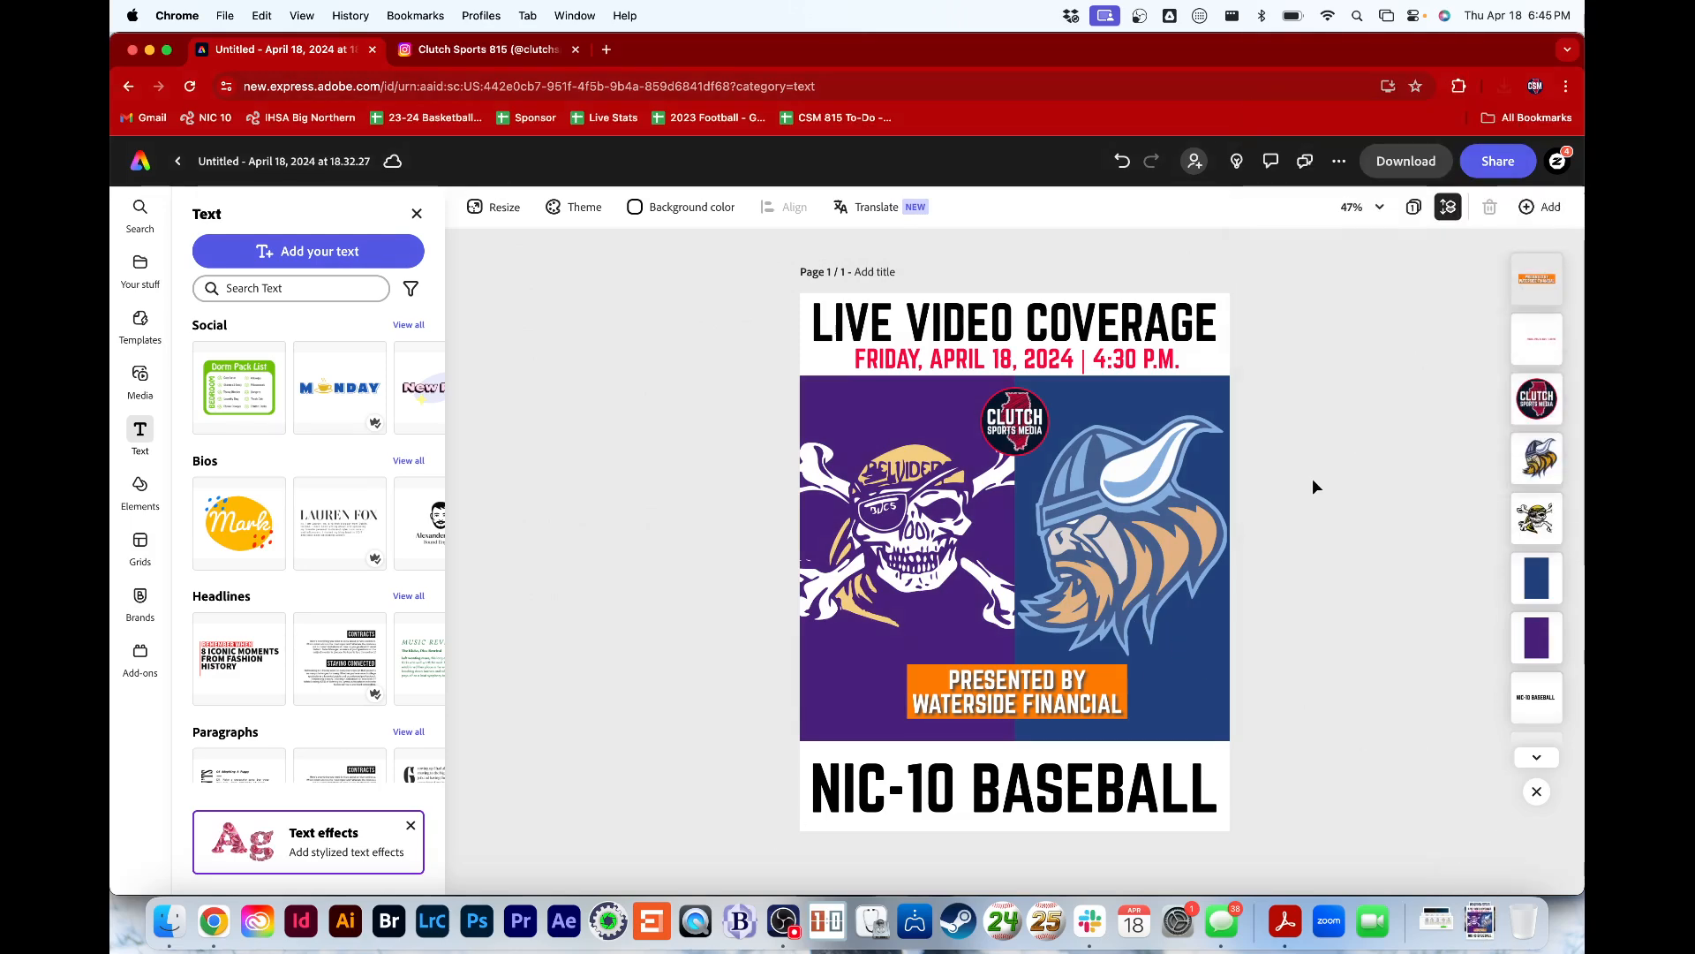